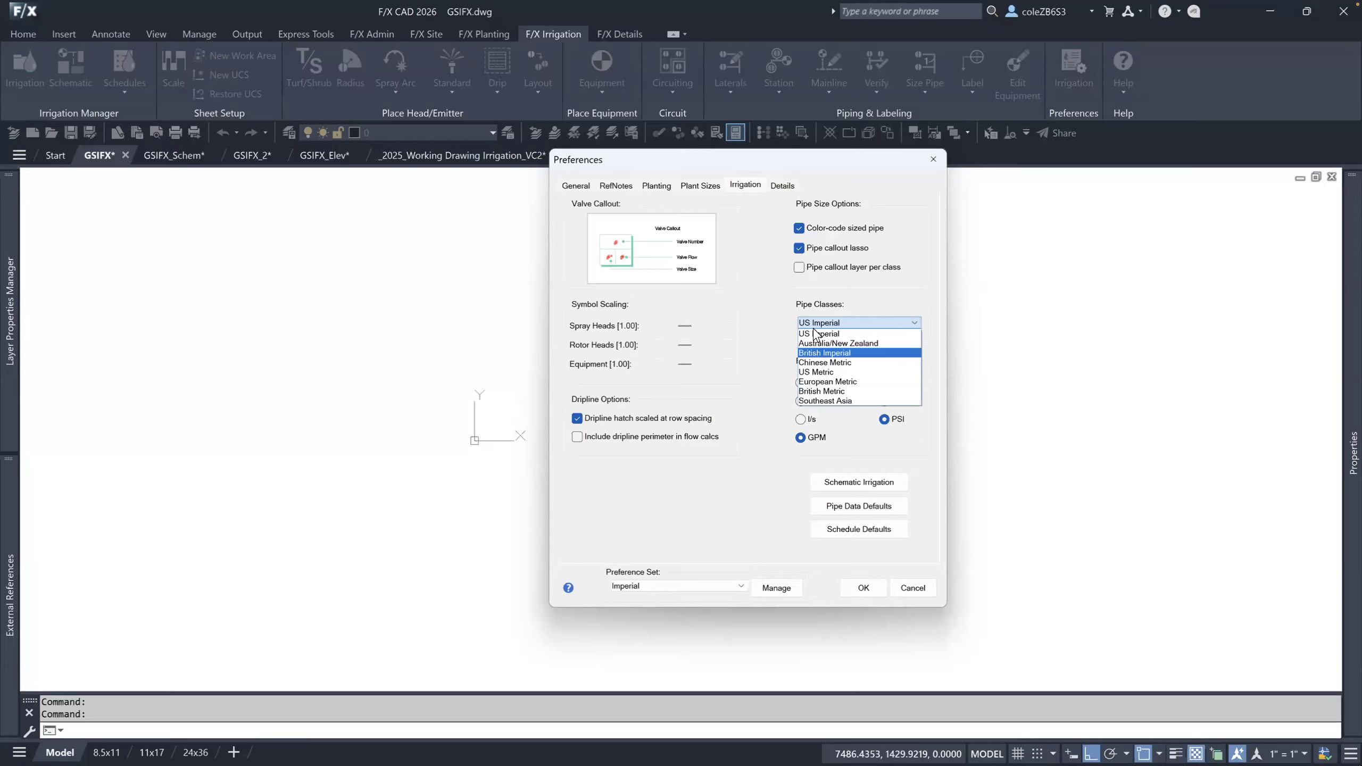
# Review the schematic irrigation defaults, including the settings of SHRUB AREA FOR DRIP EMITTERS - HIGH DENSITY, without changing them.
pyautogui.click(938, 341)
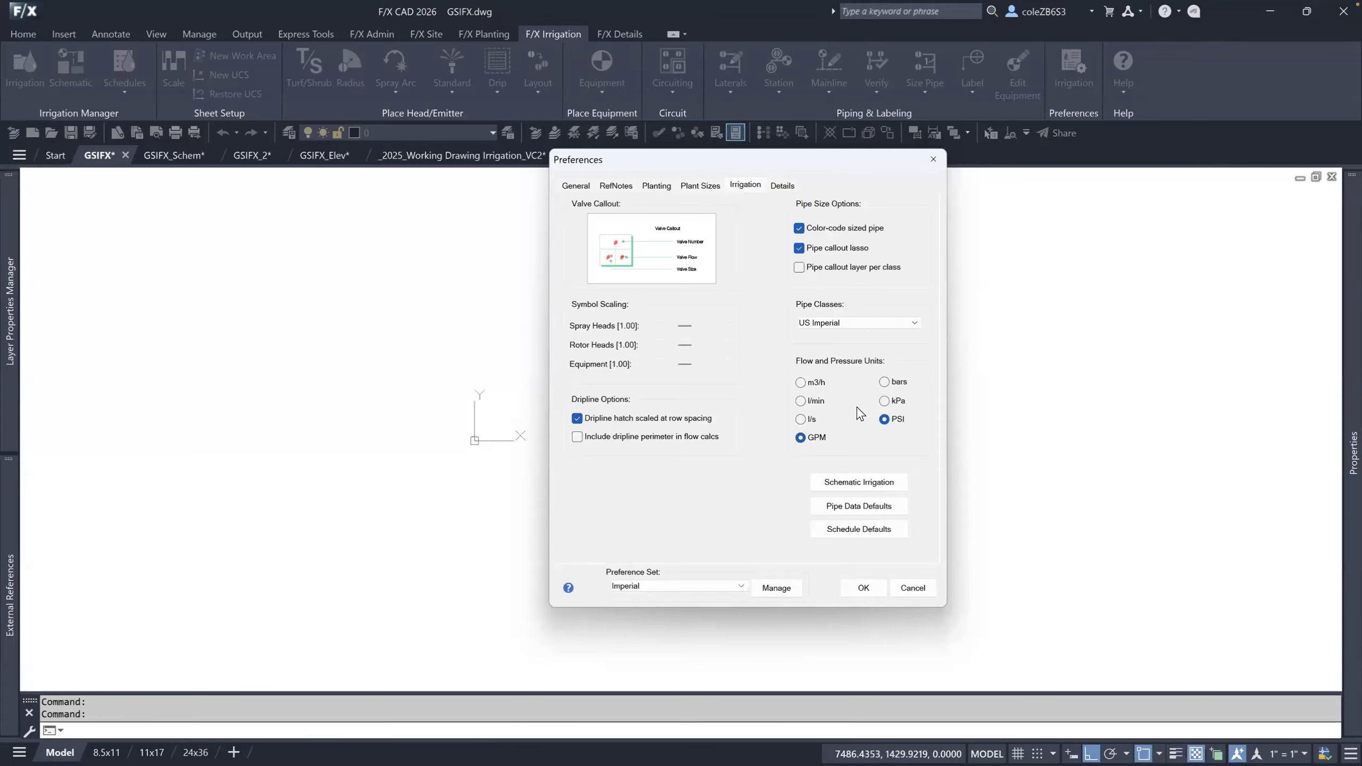
pyautogui.click(880, 486)
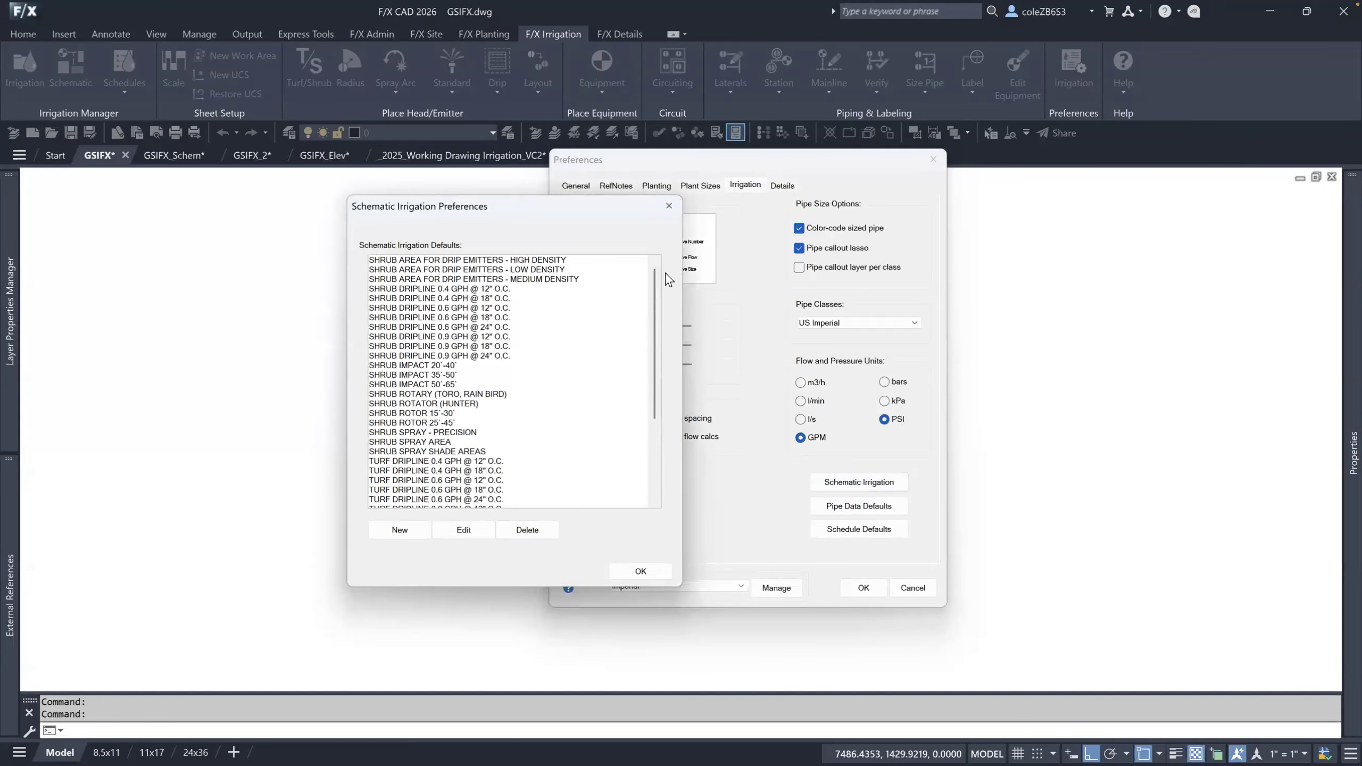
pyautogui.moveTo(656, 297)
pyautogui.mouseDown()
pyautogui.moveTo(660, 379)
pyautogui.moveTo(665, 278)
pyautogui.mouseUp()
pyautogui.click(552, 261)
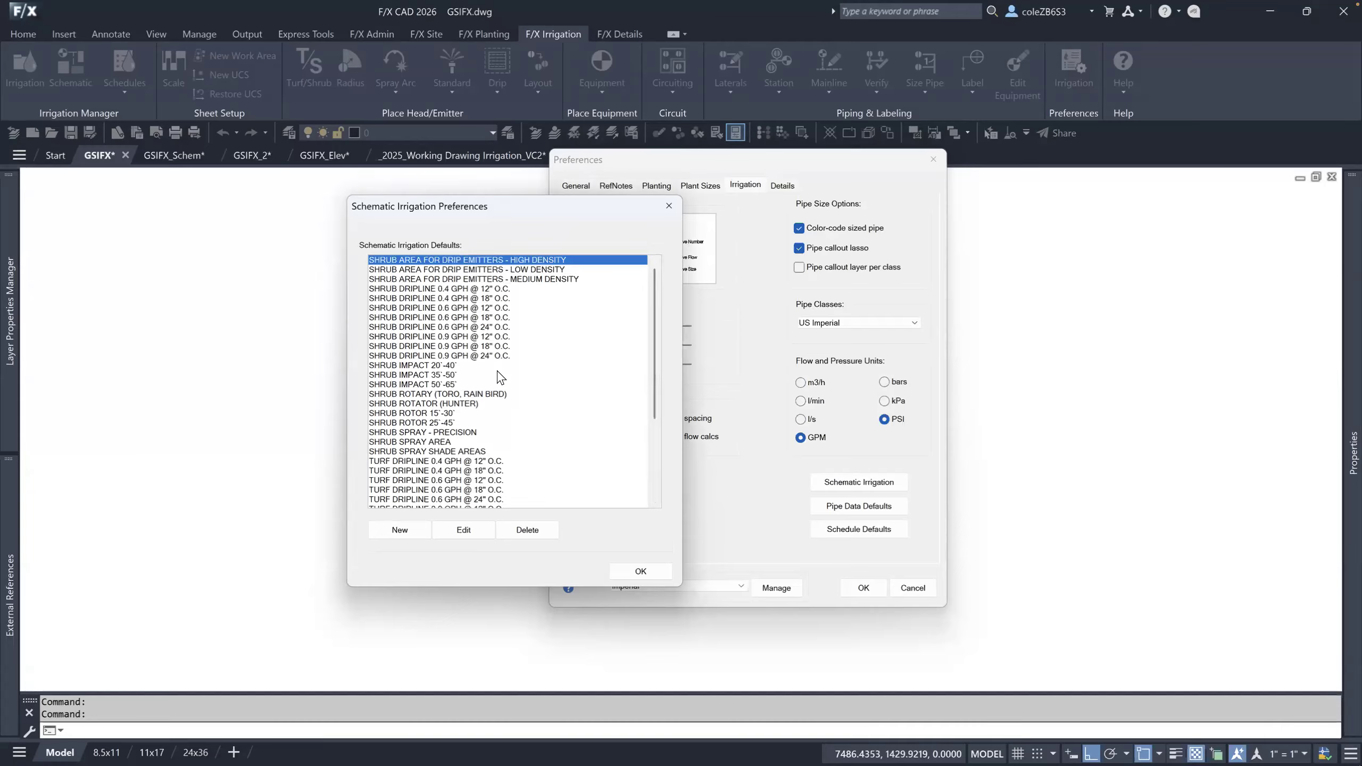
pyautogui.click(462, 530)
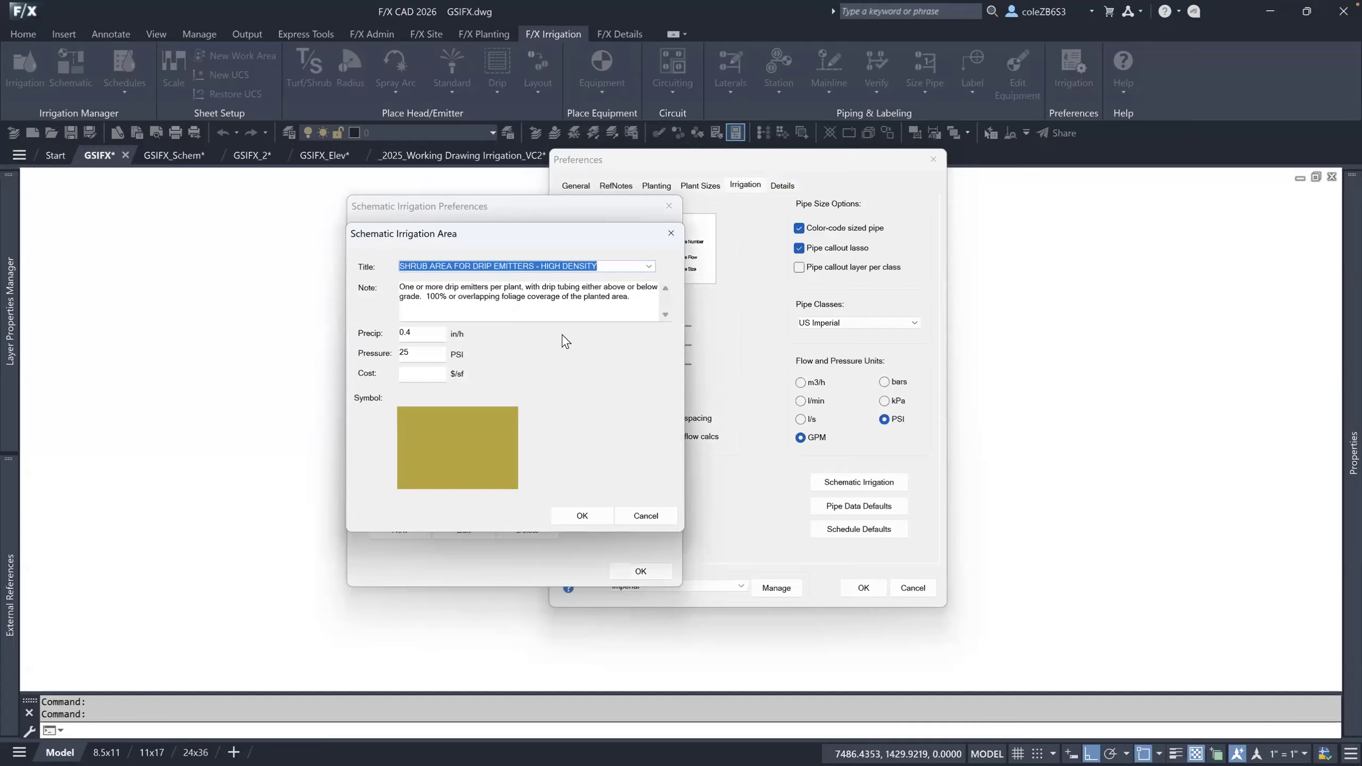
pyautogui.click(678, 232)
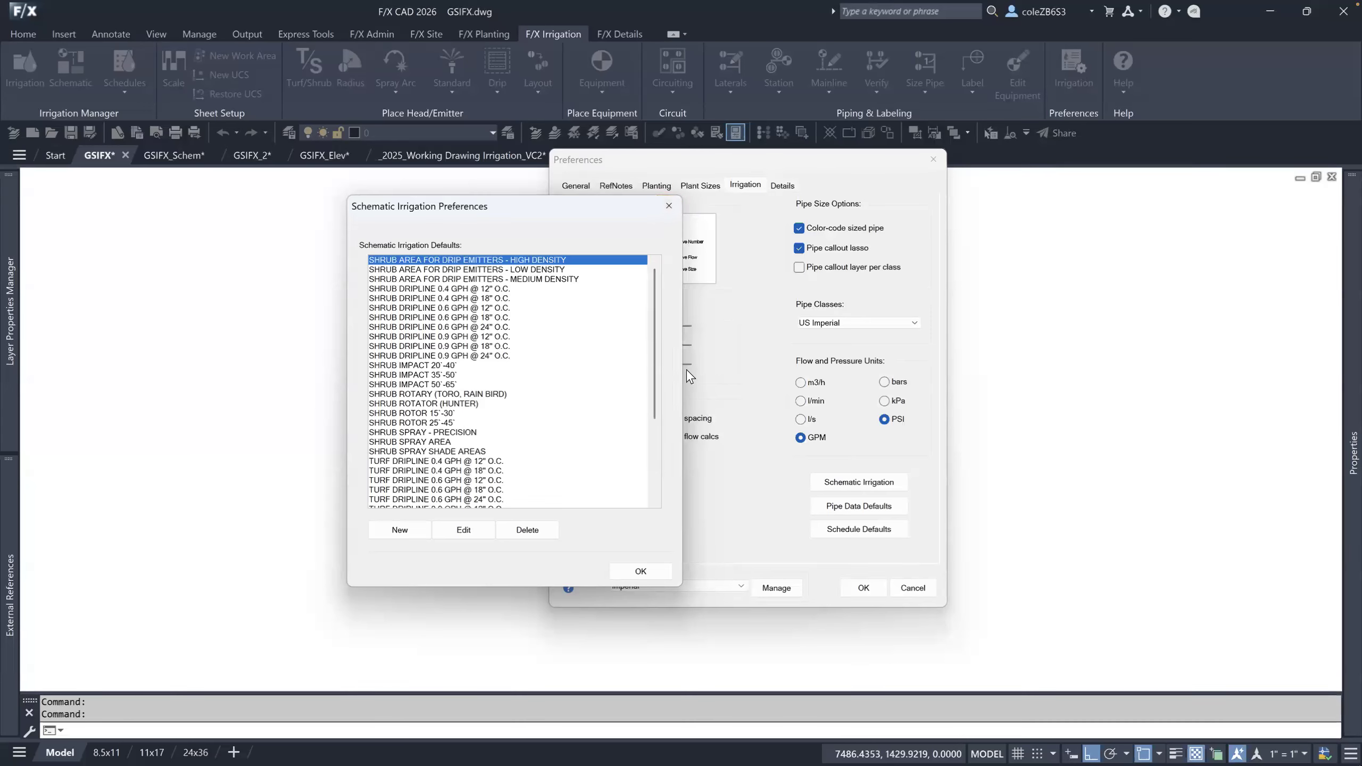
pyautogui.moveTo(654, 381); pyautogui.dragTo(668, 342)
pyautogui.click(669, 206)
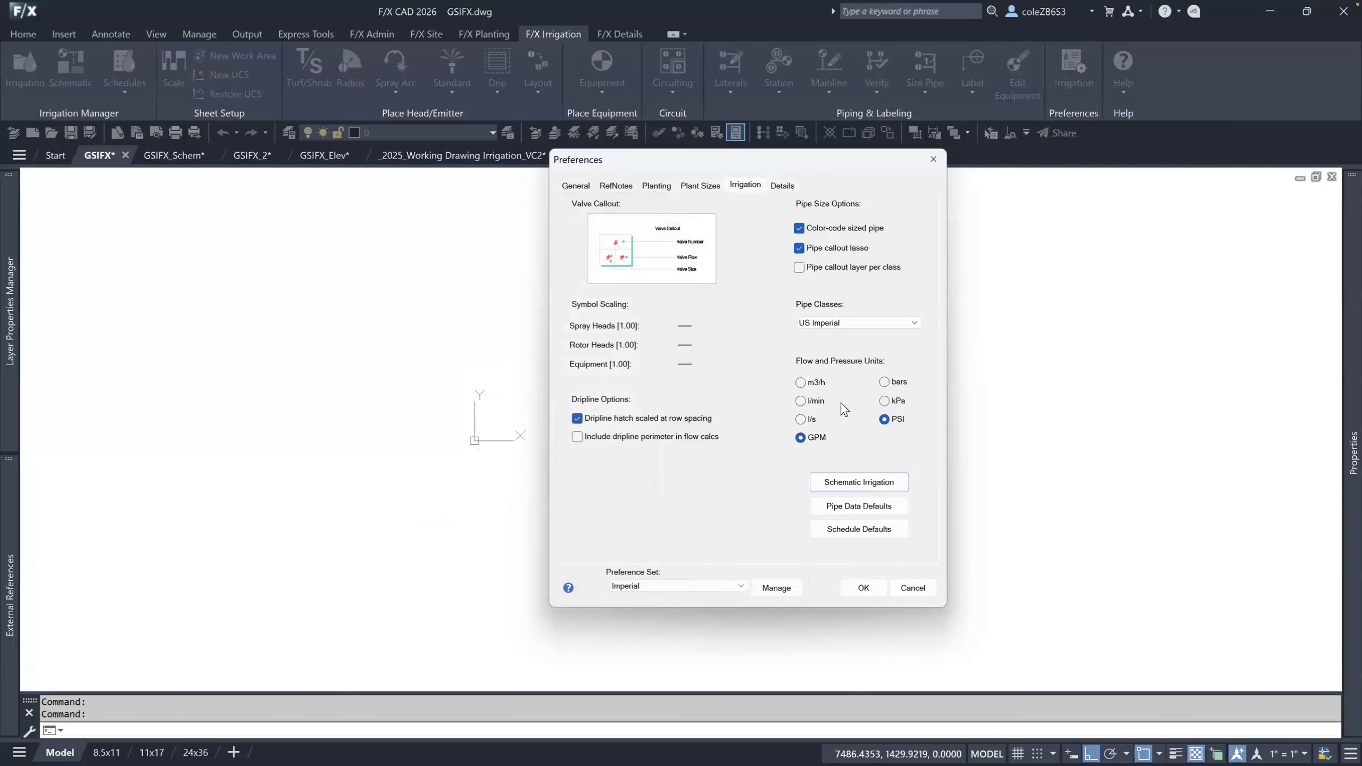
# Examine the default pipe data for the lateral and mainline classes.
pyautogui.click(876, 512)
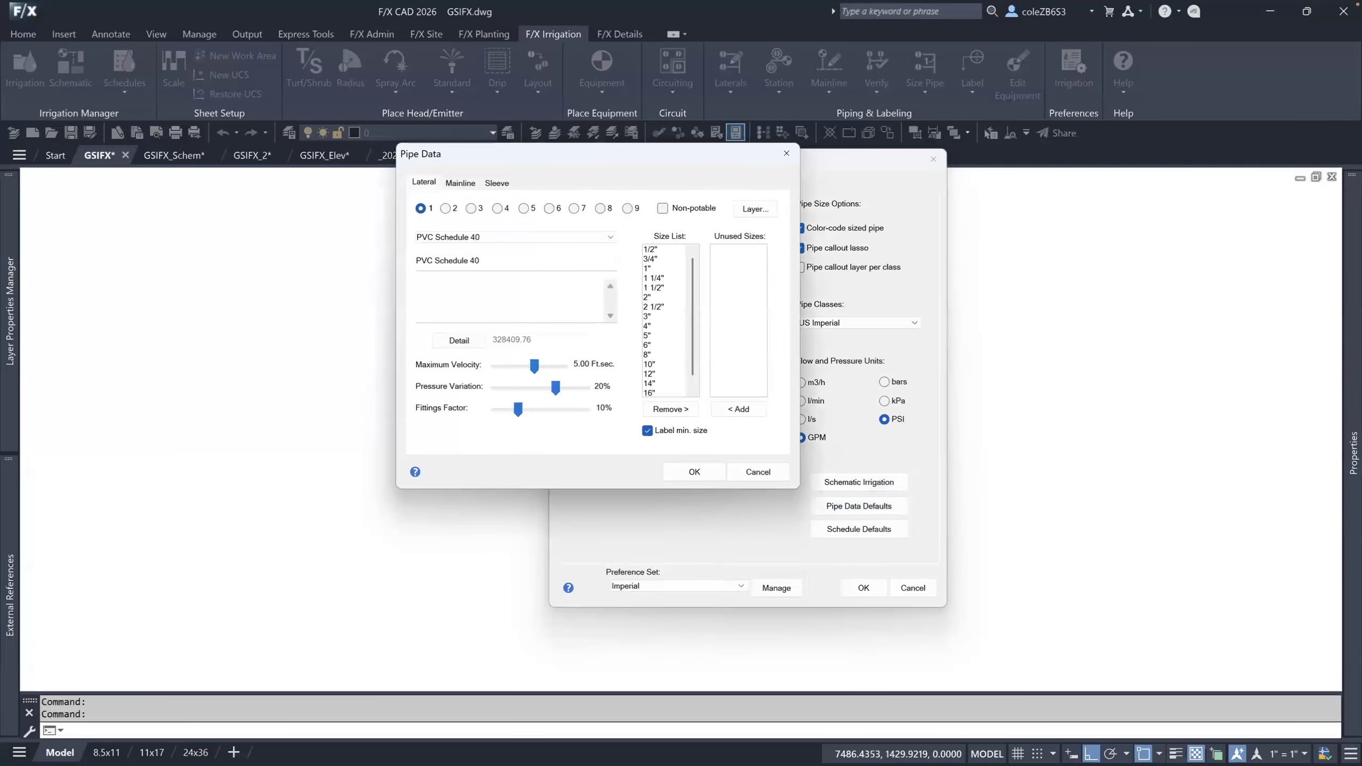
pyautogui.moveTo(732, 152); pyautogui.dragTo(745, 209)
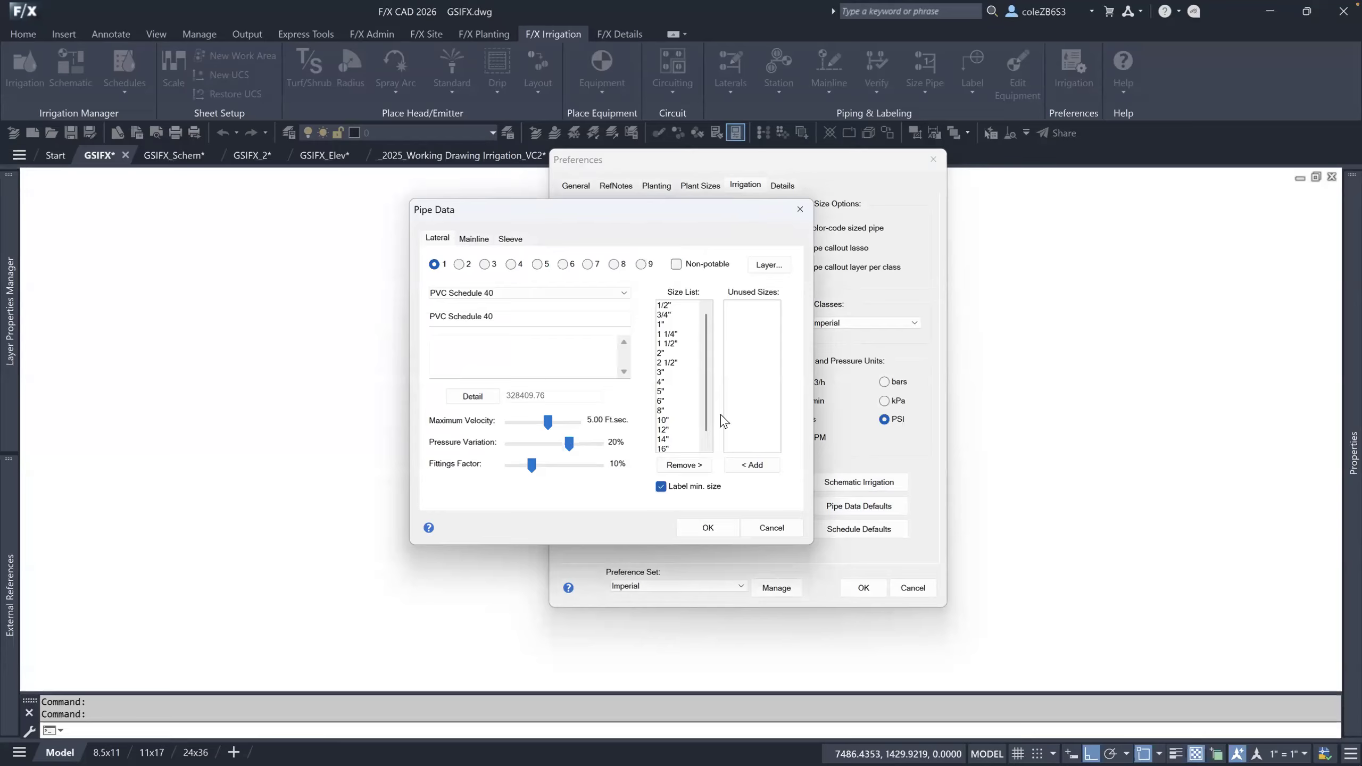
pyautogui.click(475, 242)
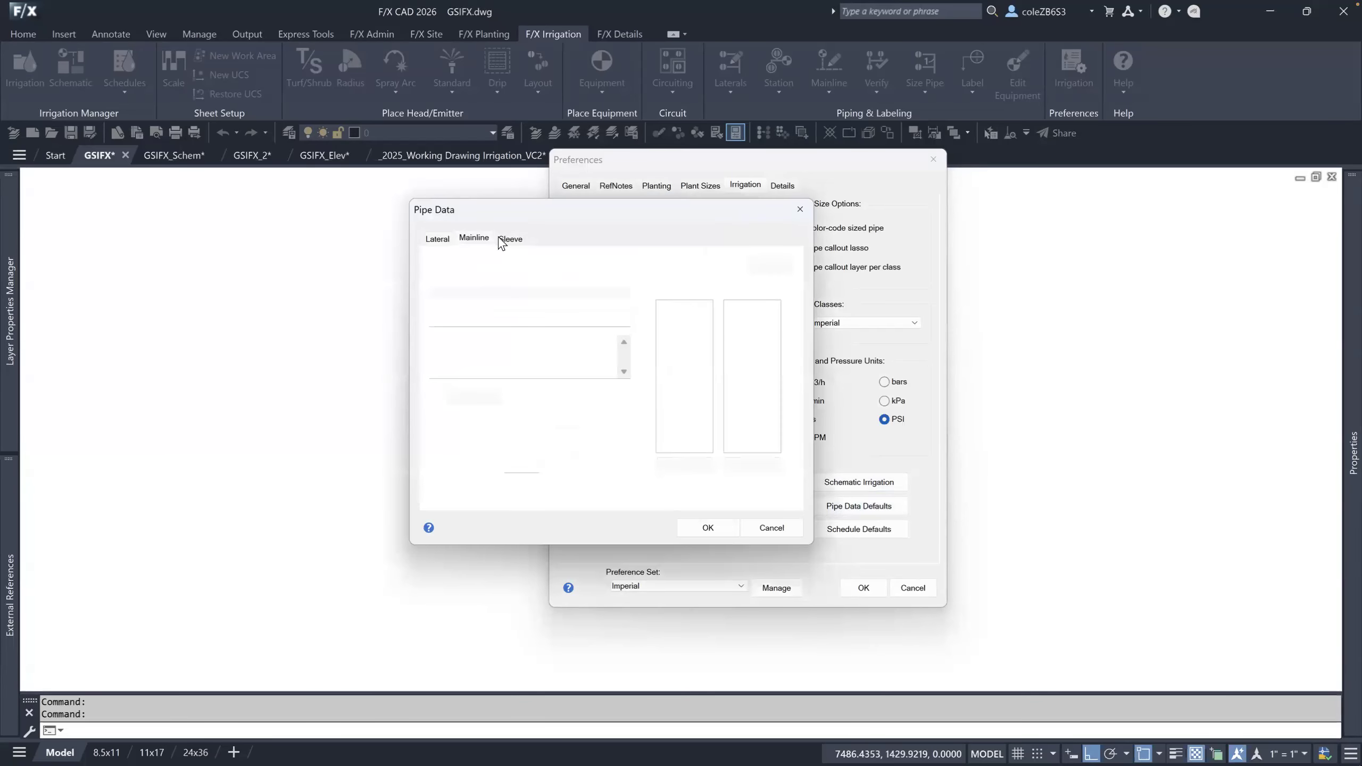
pyautogui.click(437, 239)
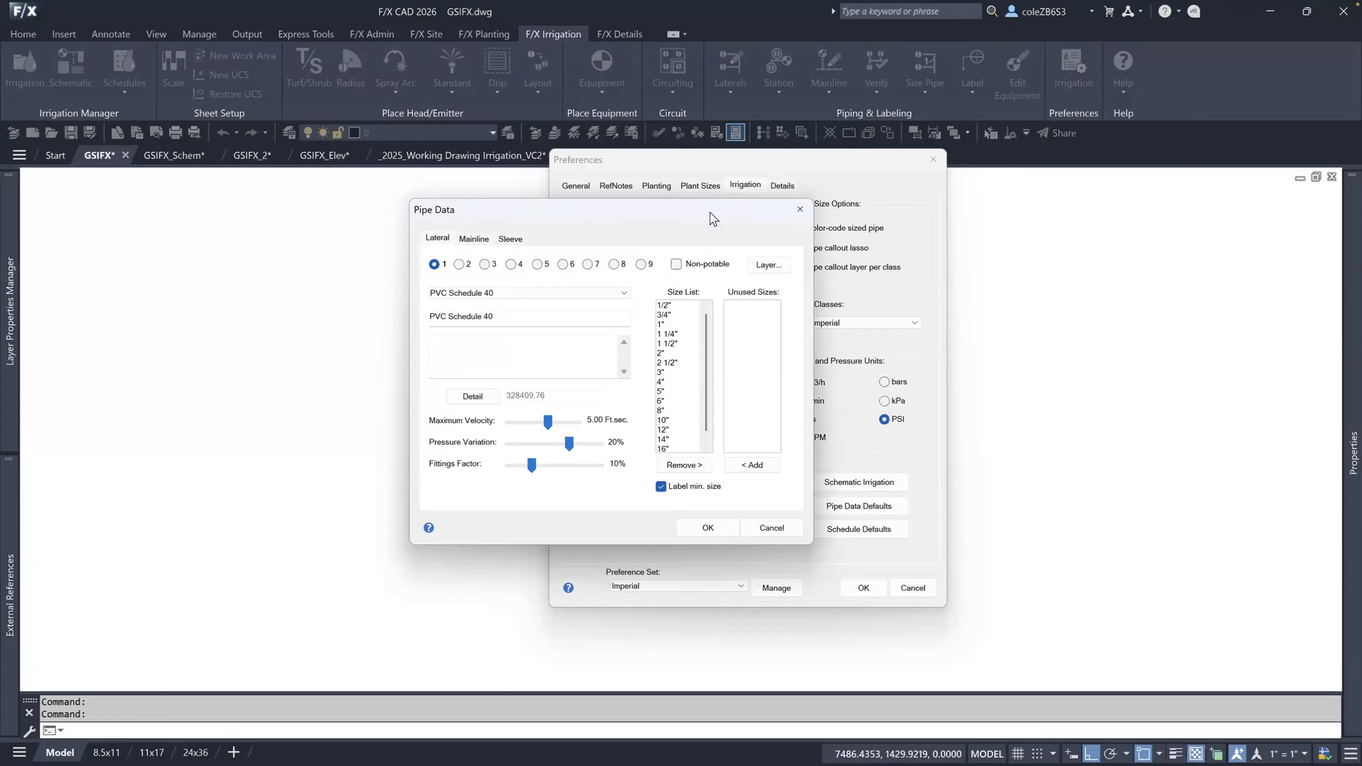
# Try removing the 1/2" size from the lateral PVC Schedule 40 size list and discard the change.
pyautogui.click(677, 305)
pyautogui.click(684, 465)
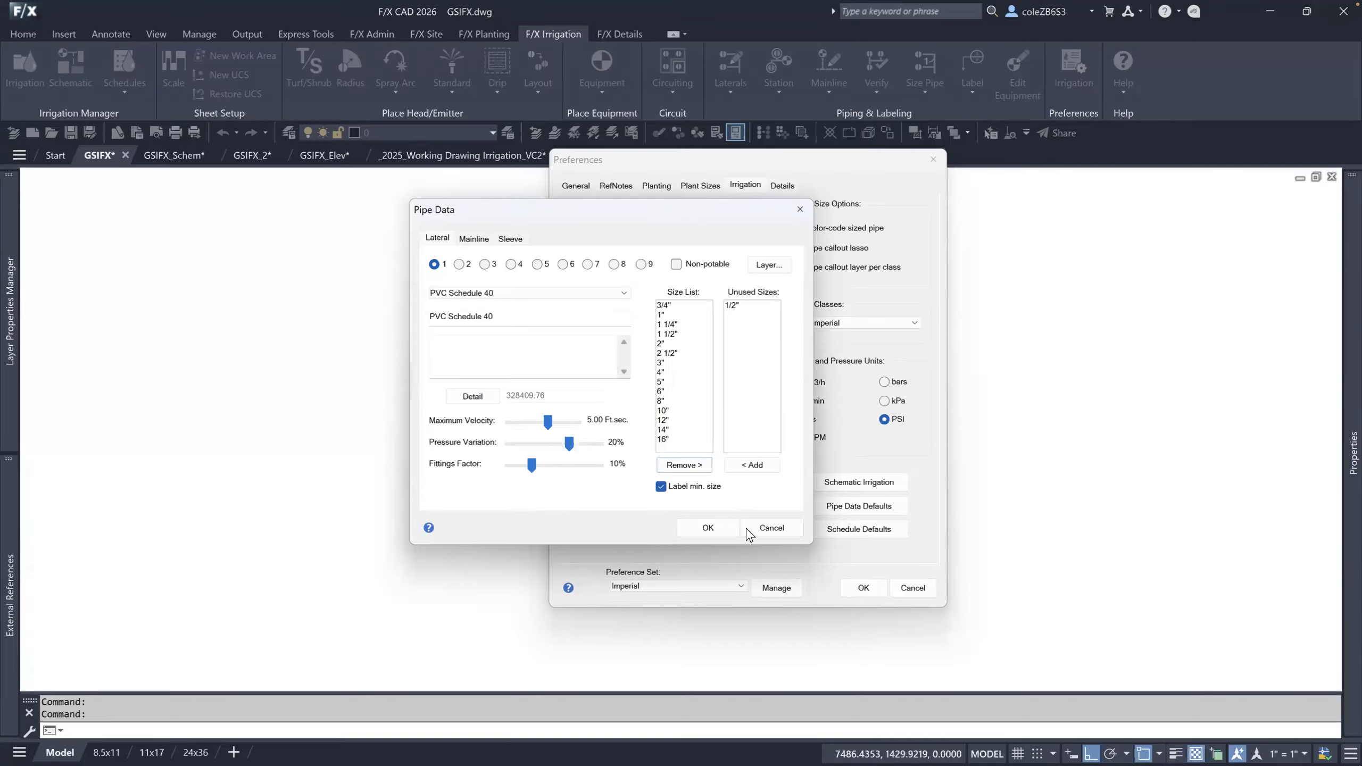
pyautogui.click(772, 529)
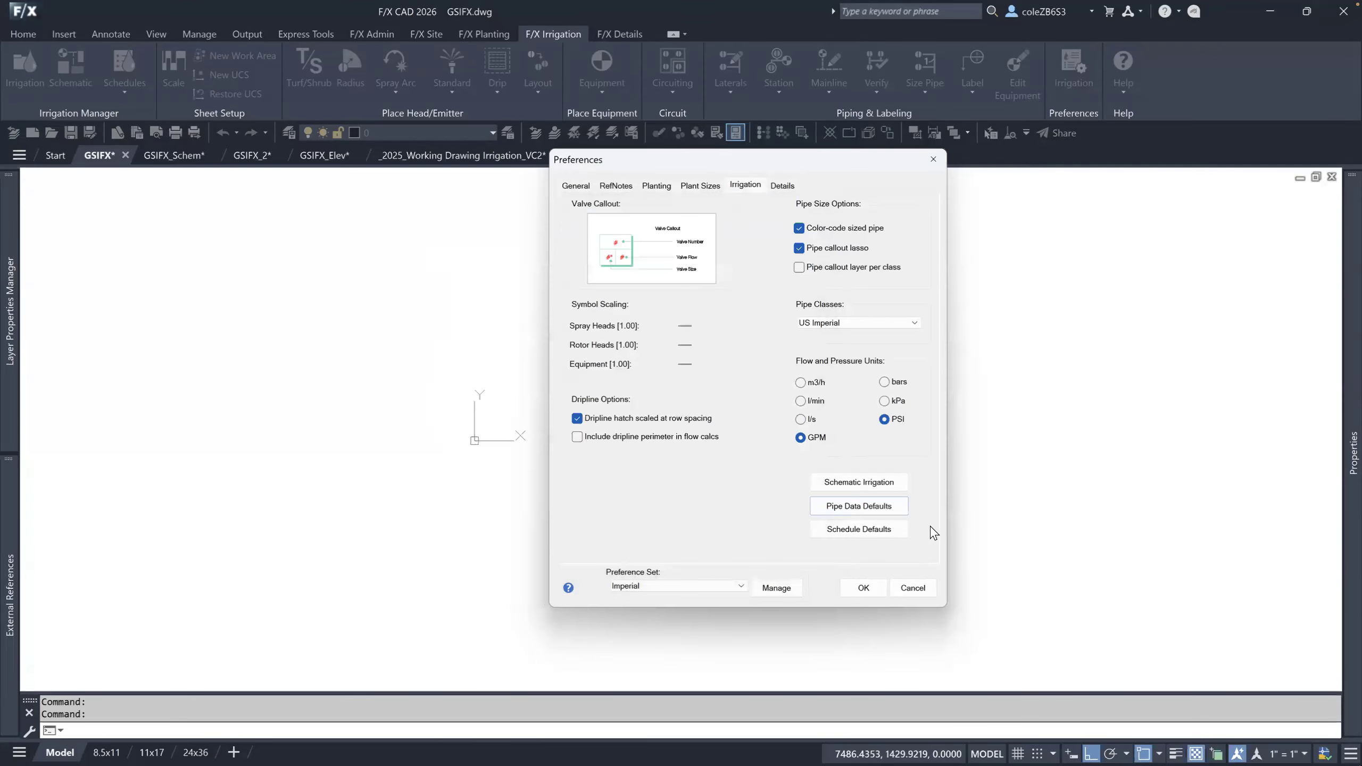
# Review the irrigation schedule defaults and leave the irrigation preferences without changes.
pyautogui.click(886, 532)
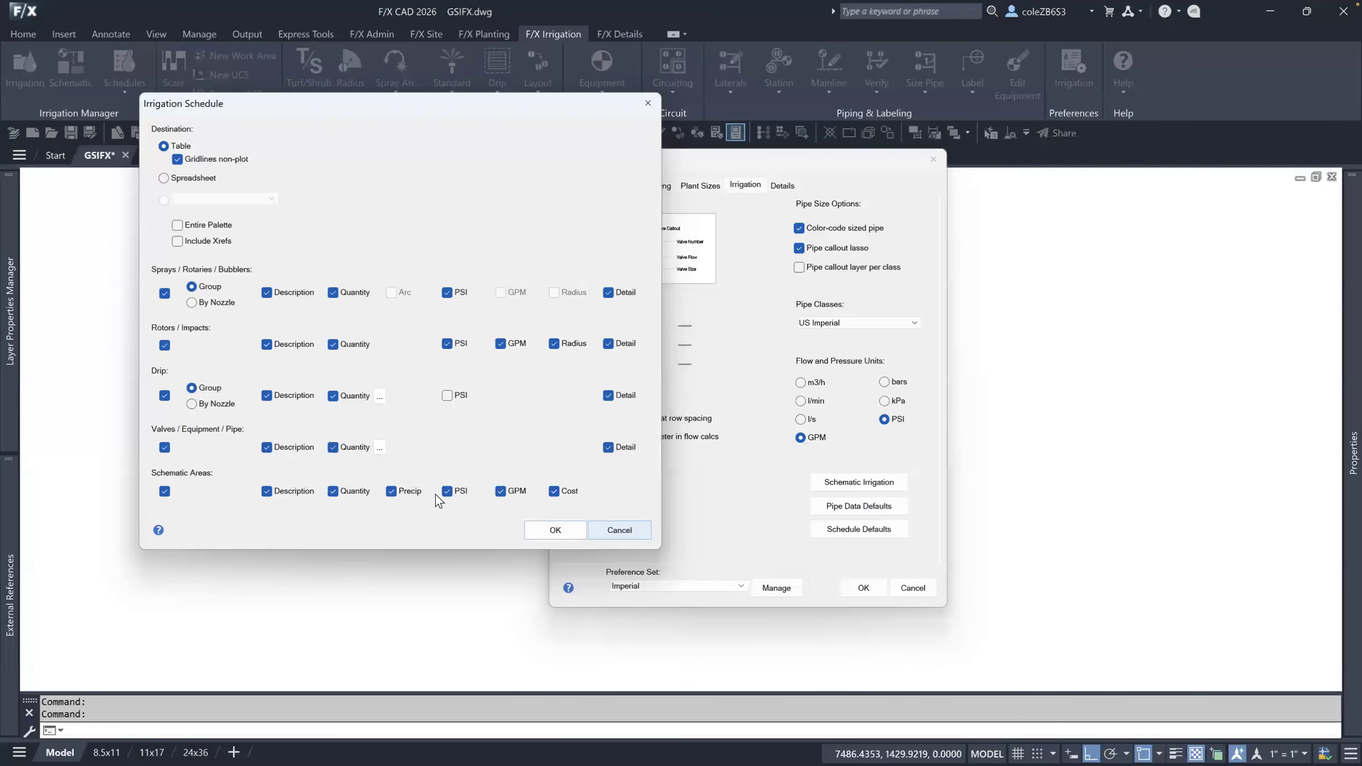
pyautogui.click(613, 529)
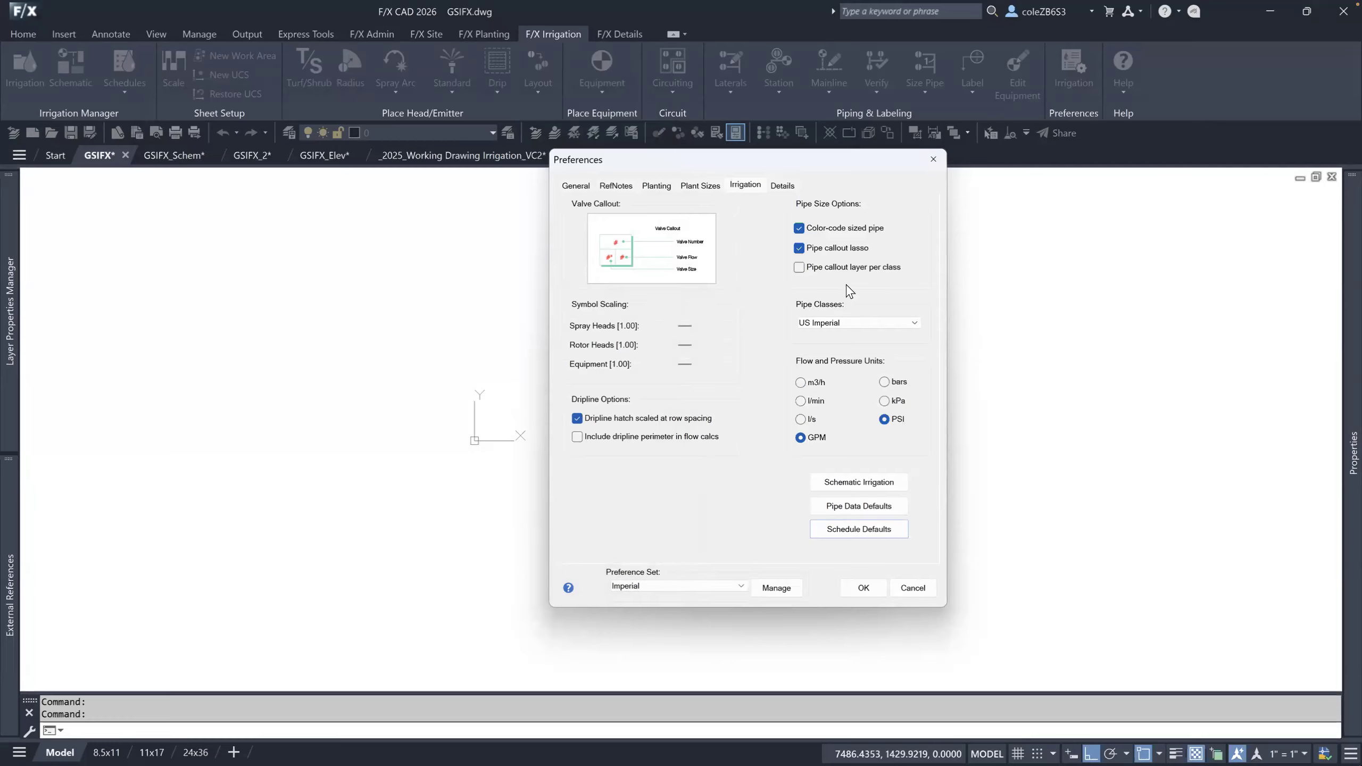
pyautogui.click(935, 161)
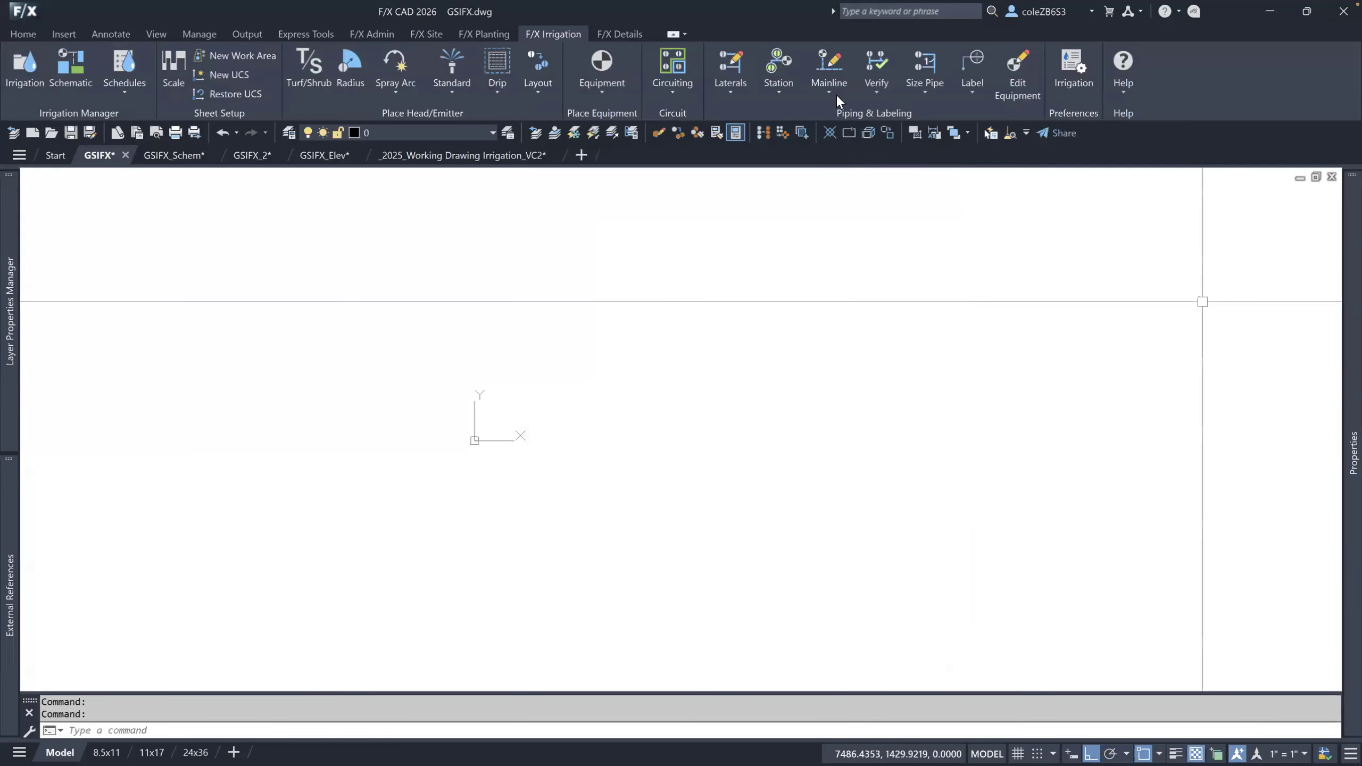
# Create a project with GSIX as its number and name, using the Imperial preference set, and open its Irrigation Manager.
pyautogui.click(360, 33)
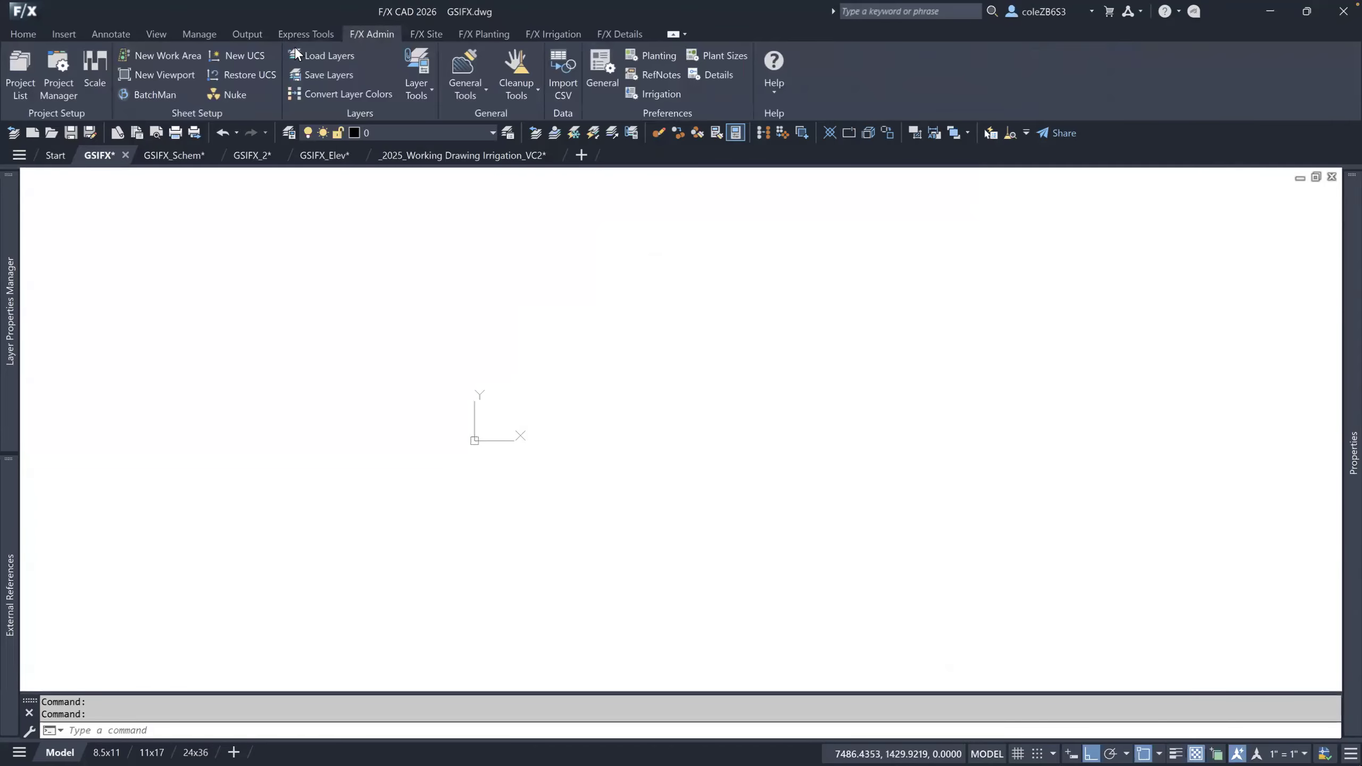
pyautogui.click(26, 76)
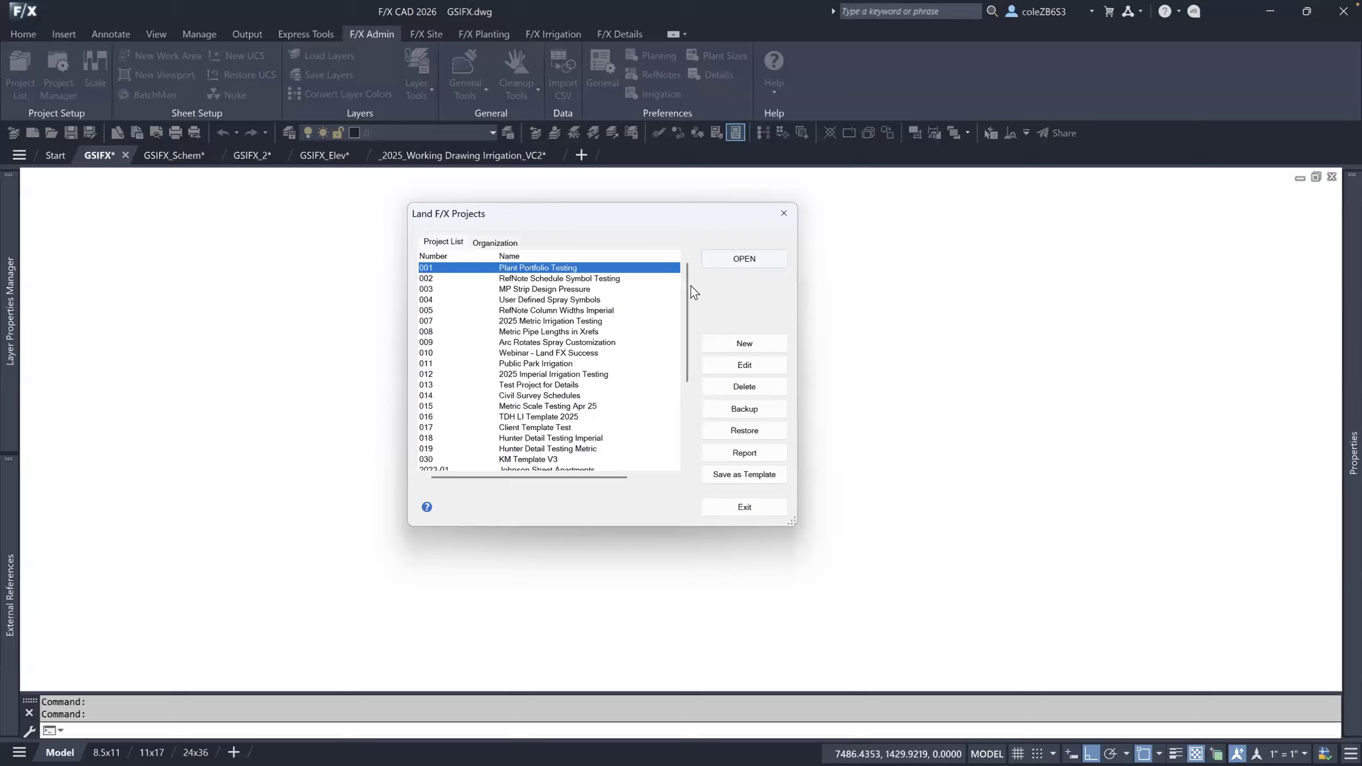
pyautogui.moveTo(691, 330); pyautogui.dragTo(692, 399)
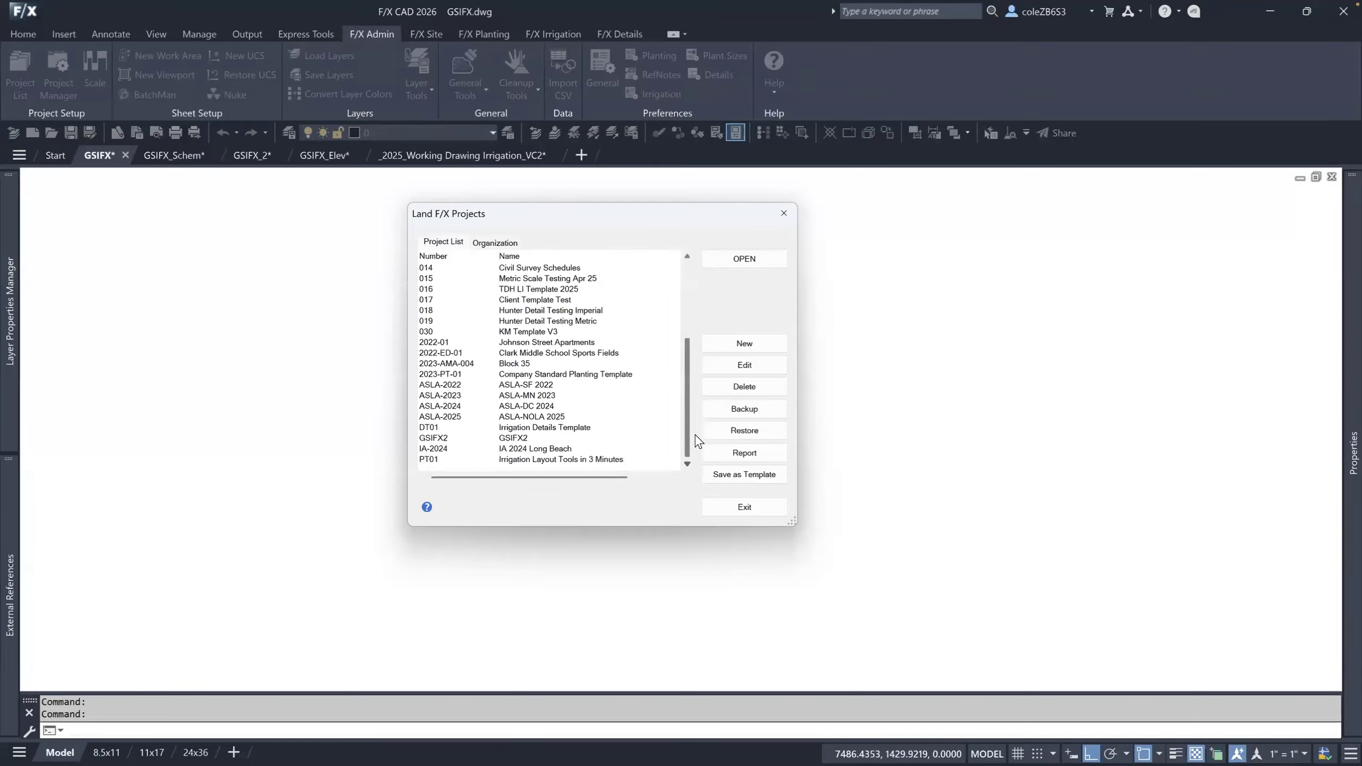
pyautogui.click(779, 352)
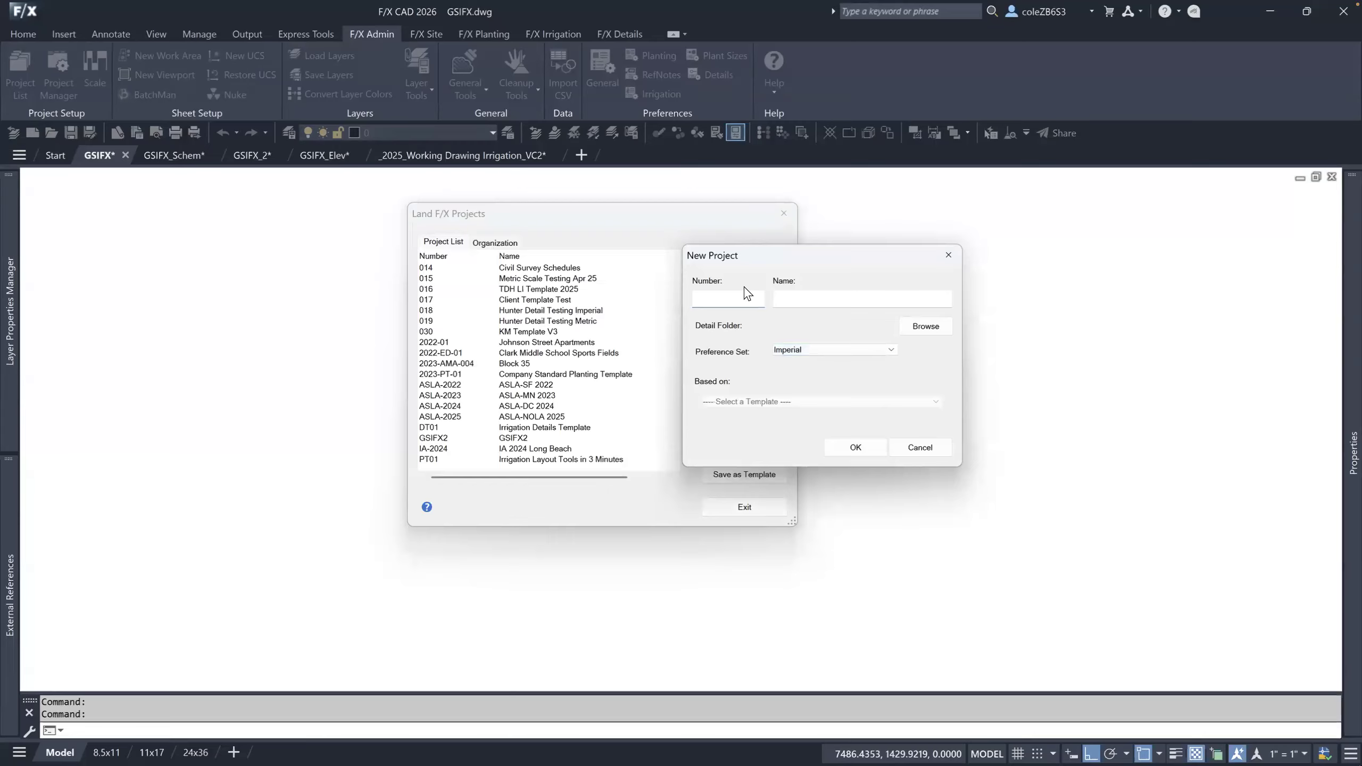
pyautogui.write('GS')
pyautogui.click(812, 304)
pyautogui.write('GSIX')
pyautogui.click(880, 352)
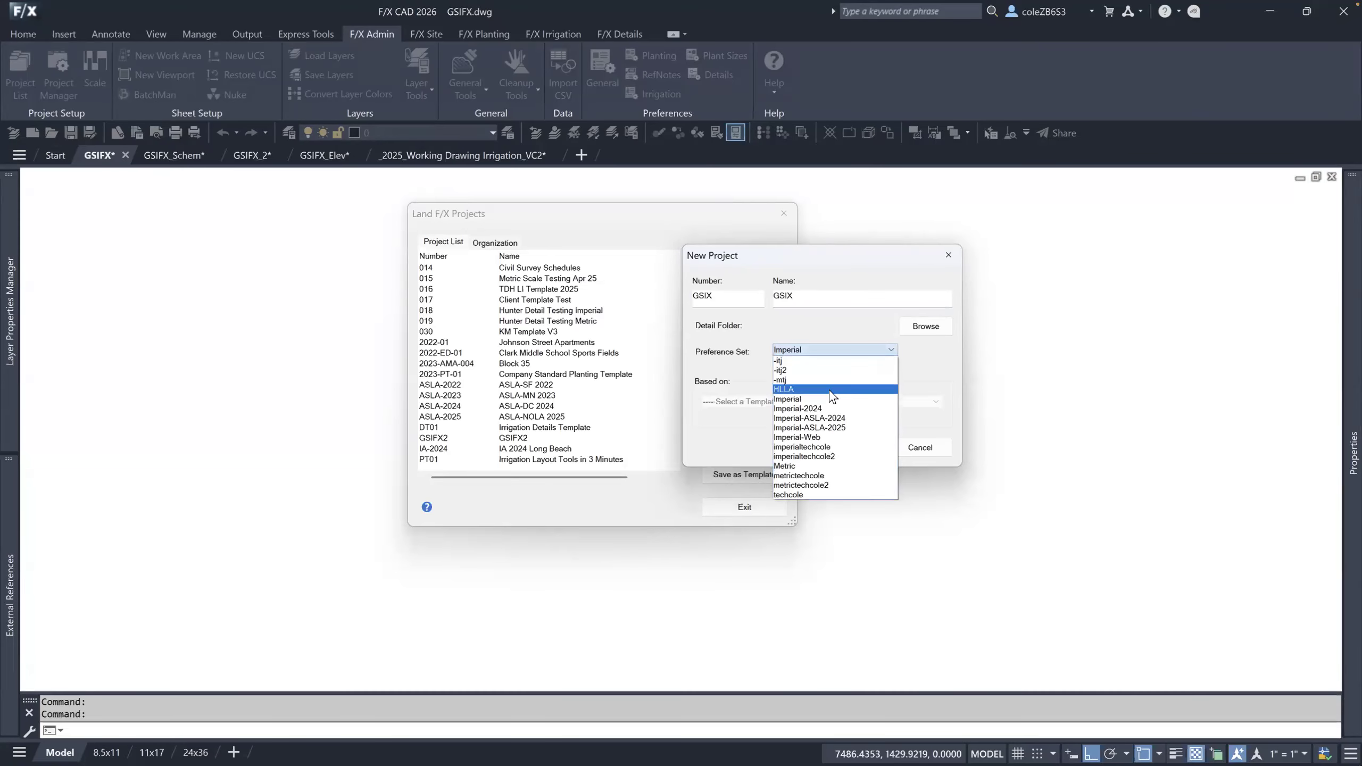
pyautogui.click(830, 406)
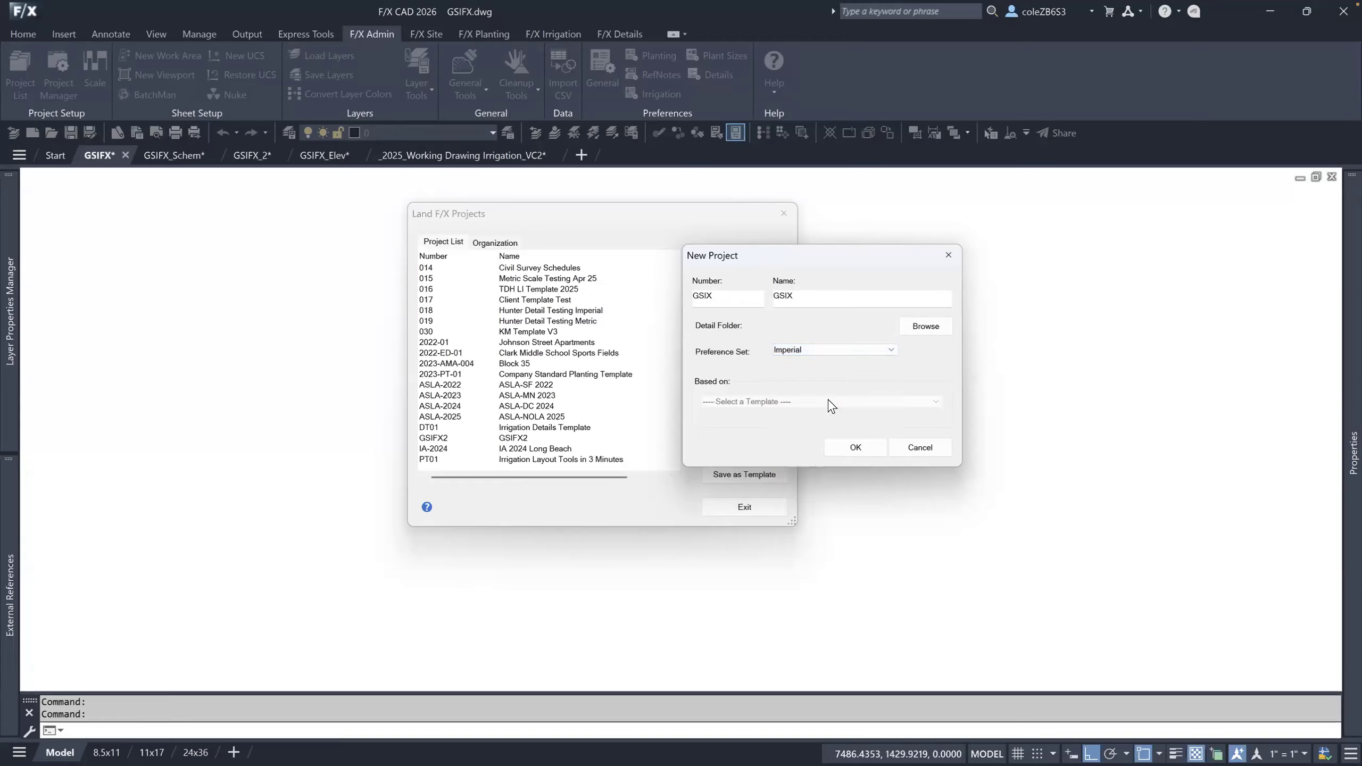
pyautogui.click(857, 448)
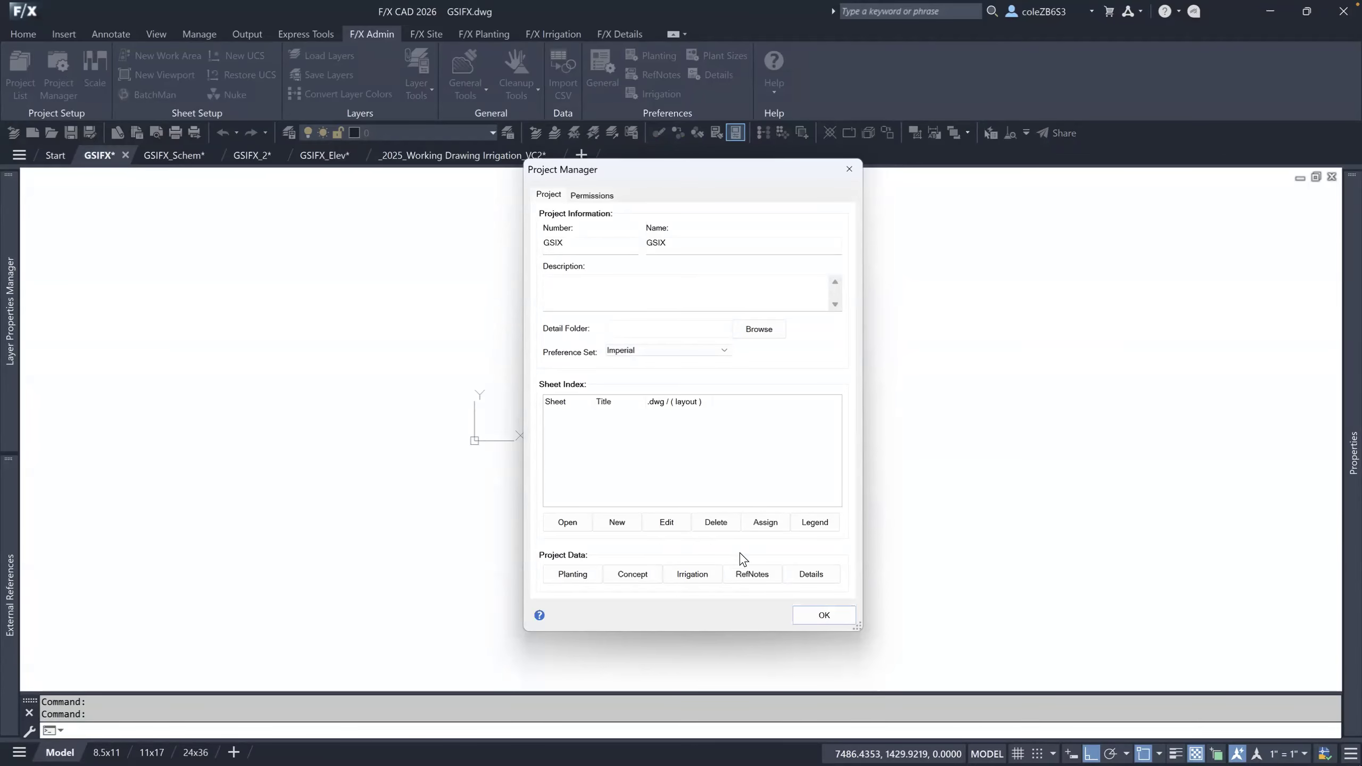
pyautogui.click(709, 581)
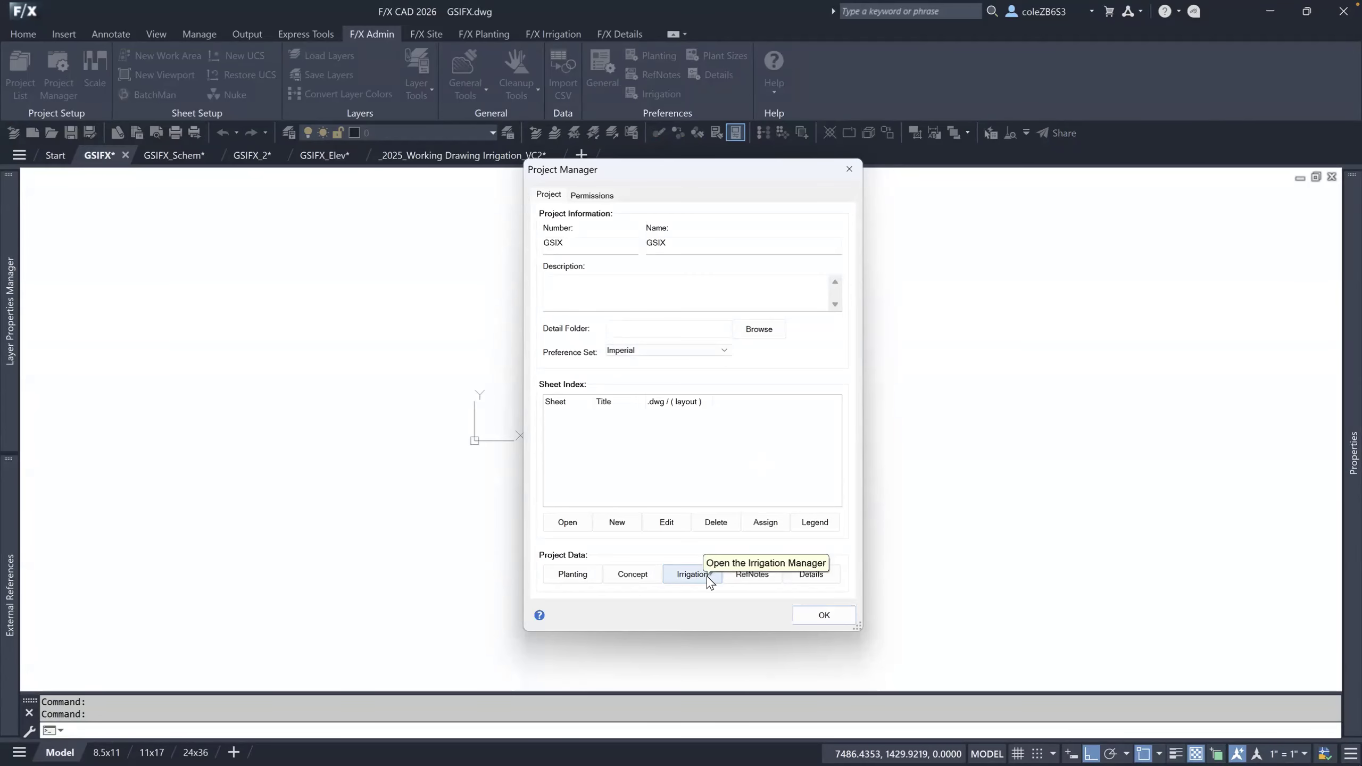
pyautogui.click(692, 574)
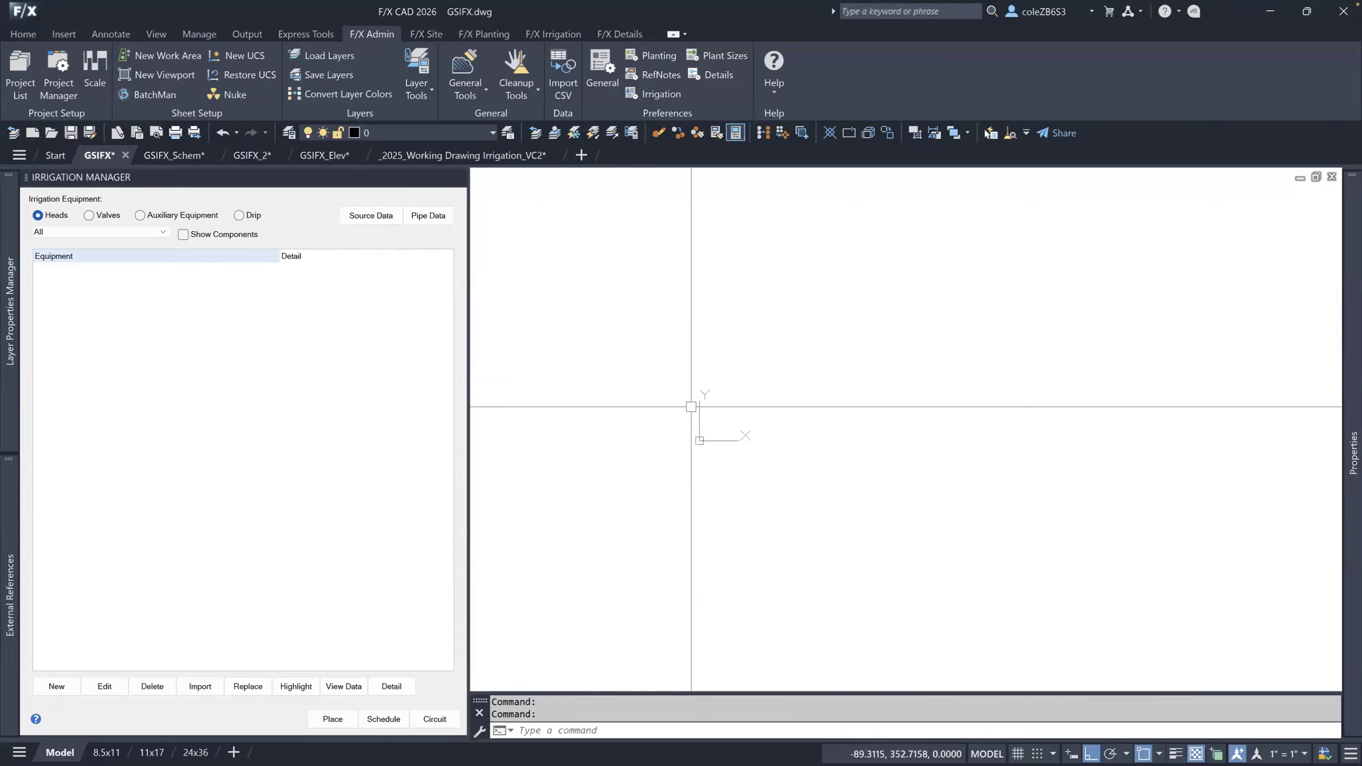
# Attach 2024_Base_.dwg from the CAD folder to the drawing as an external reference.
pyautogui.moveTo(15, 590)
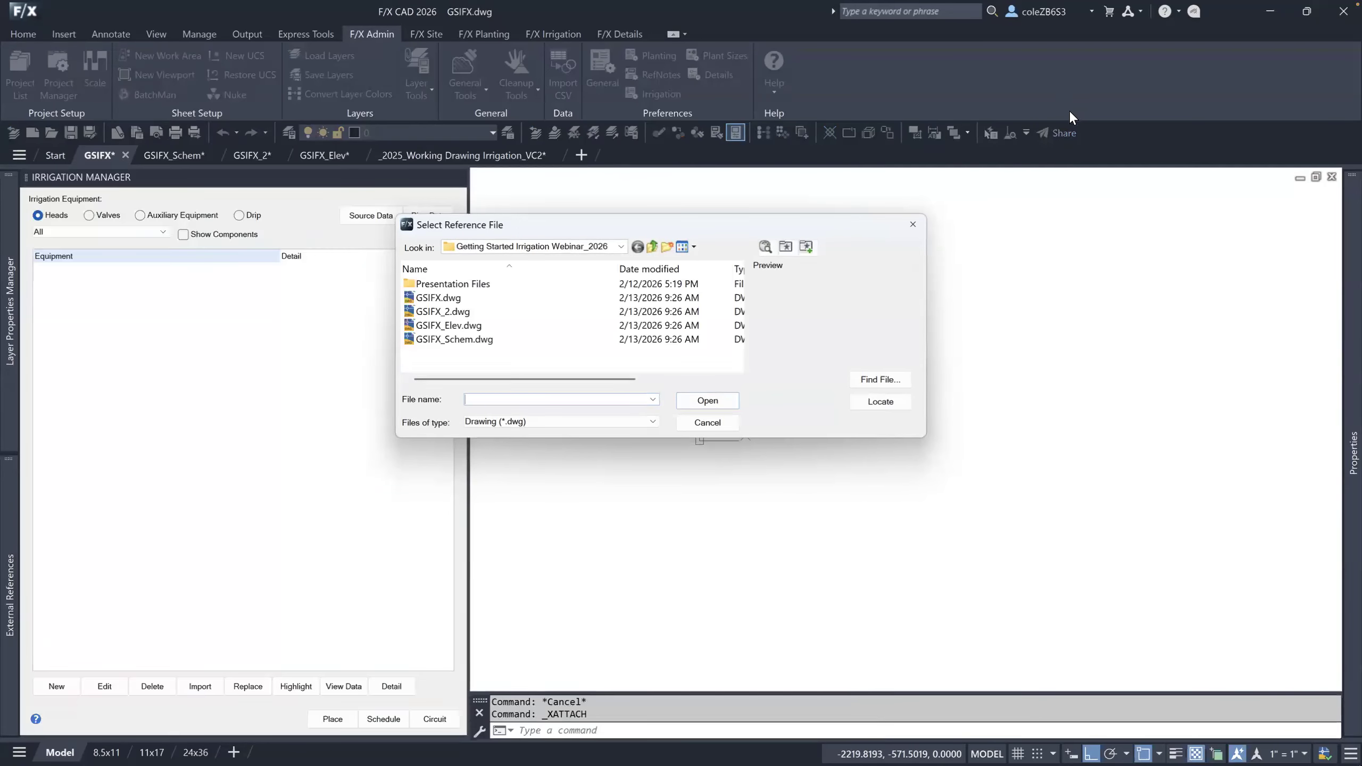
pyautogui.moveTo(678, 225); pyautogui.dragTo(729, 281)
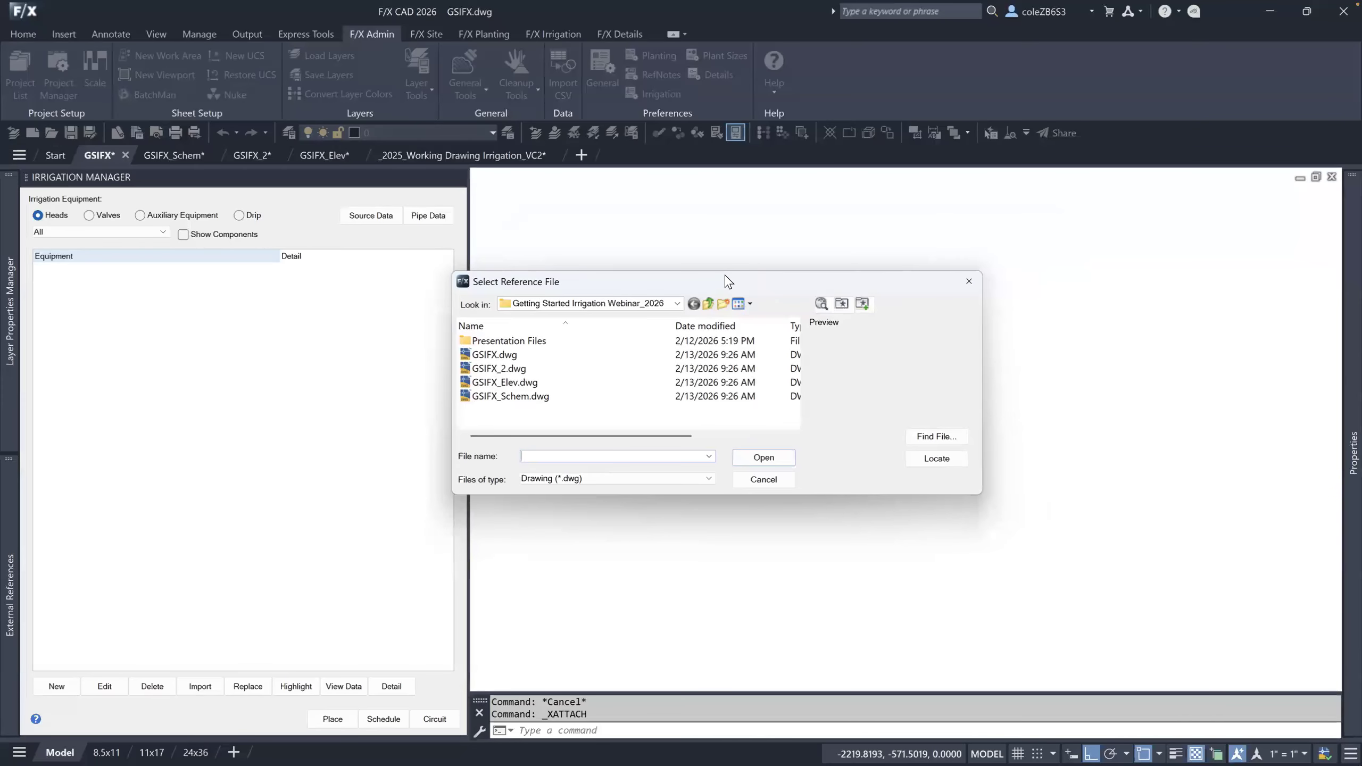
pyautogui.click(842, 304)
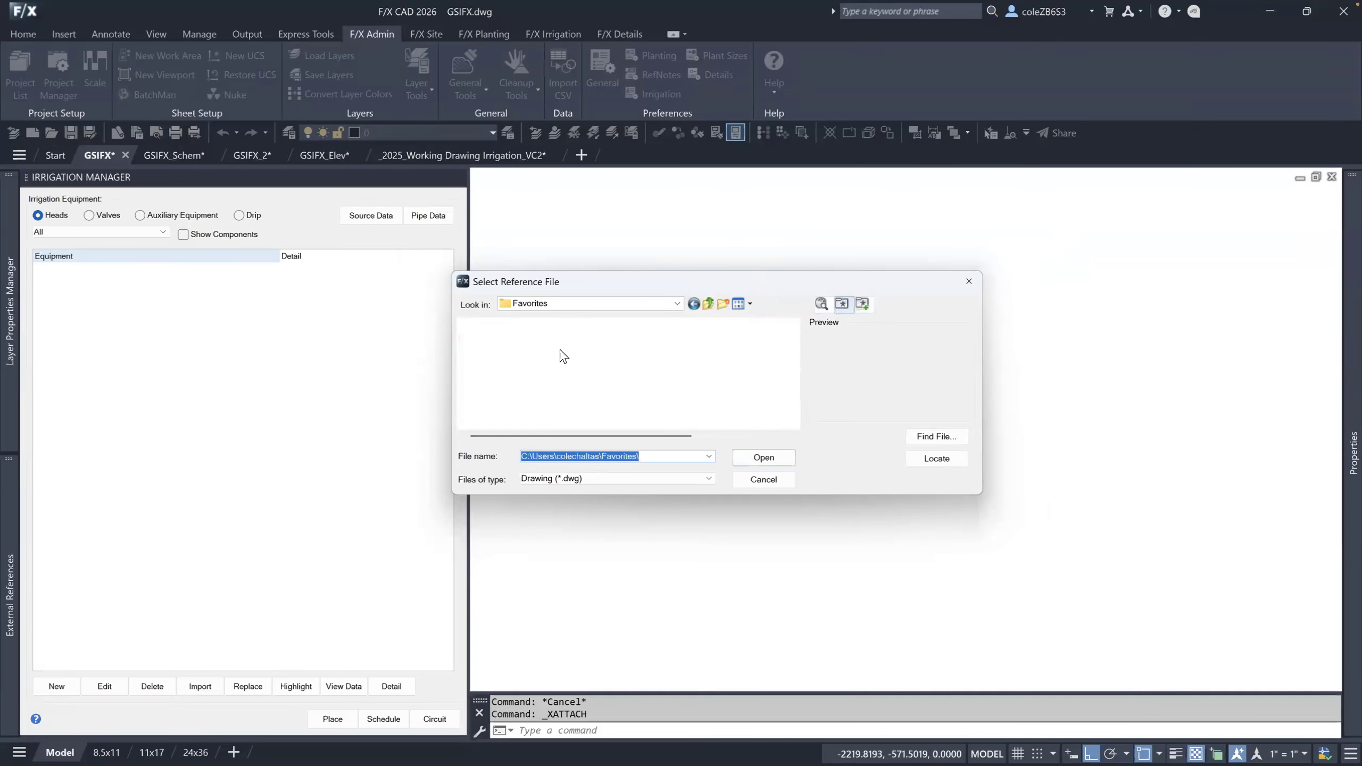
pyautogui.doubleClick(555, 355)
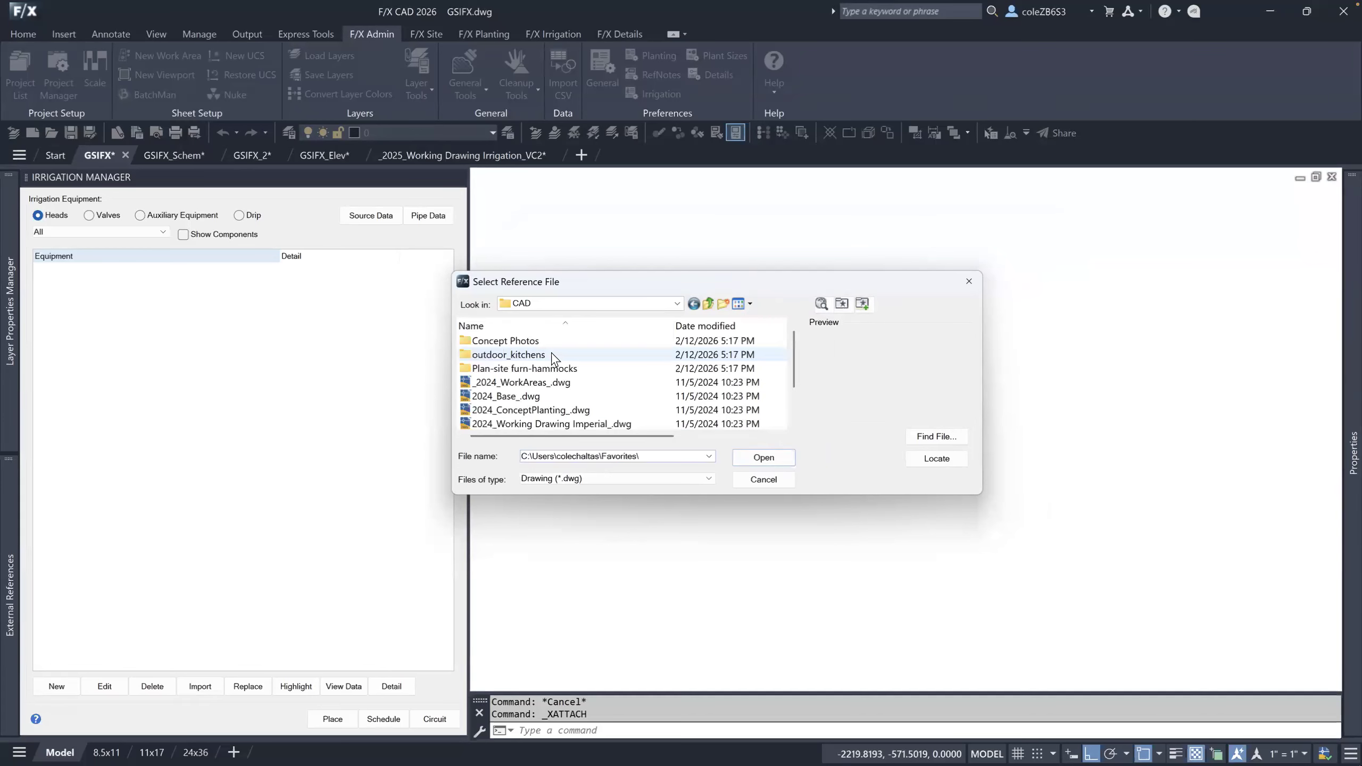
pyautogui.click(532, 401)
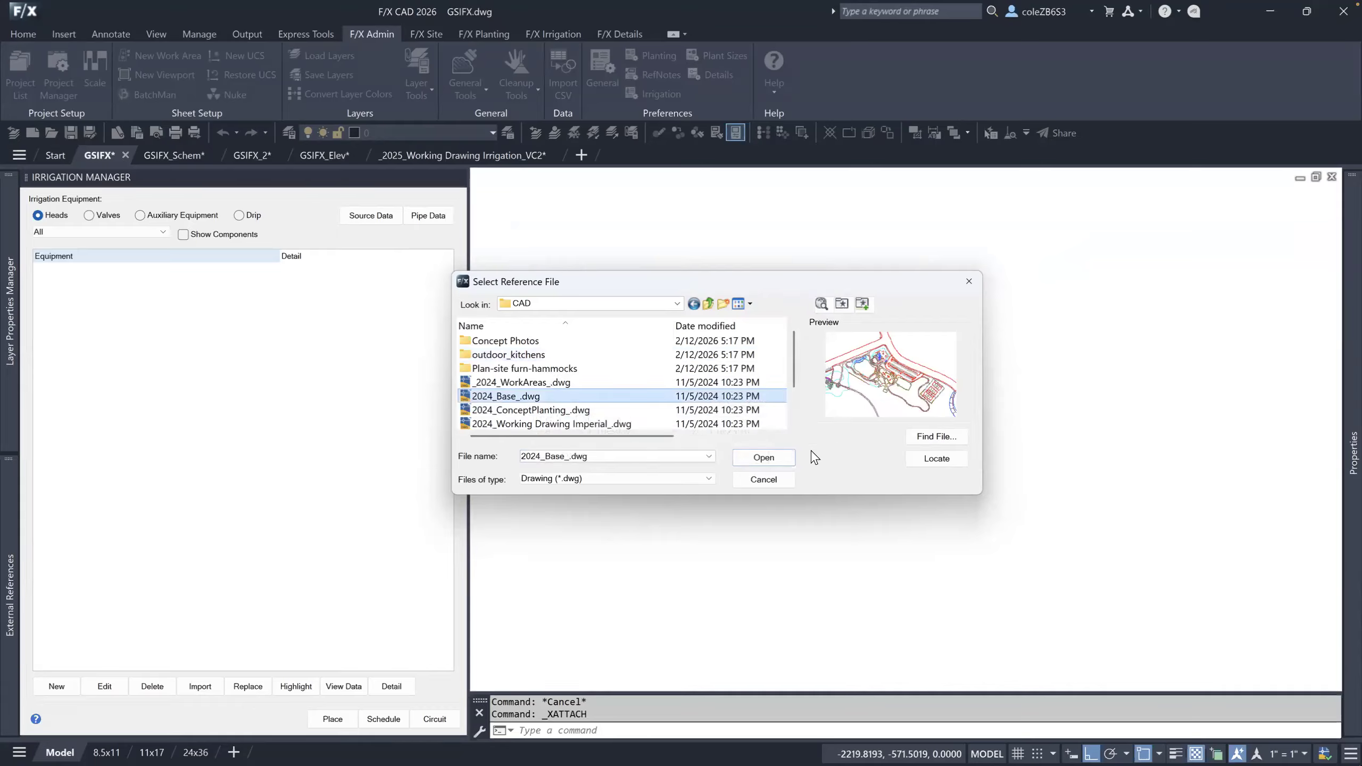
pyautogui.click(755, 459)
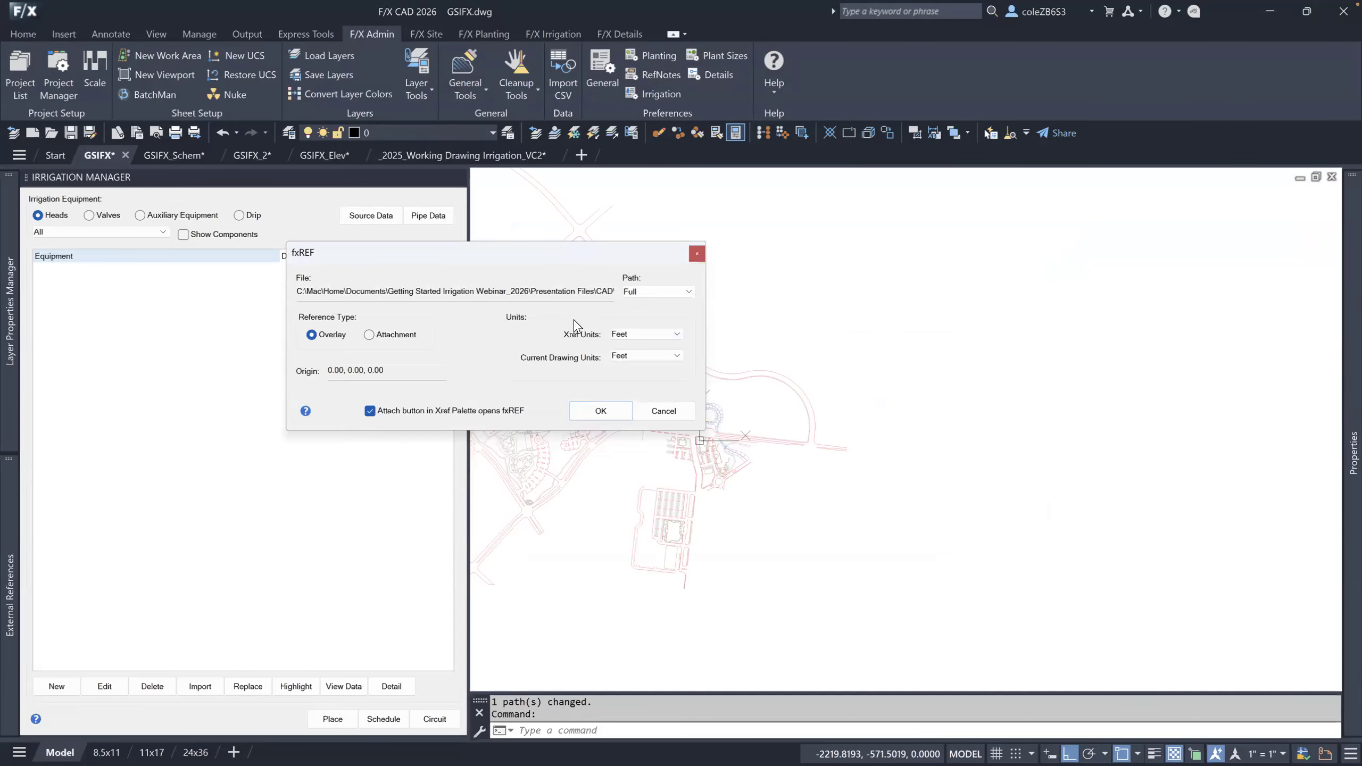
# Set the base reference's xref units to Inches against current drawing units of Feet, and inspect the scaled base.
pyautogui.click(654, 335)
pyautogui.click(652, 355)
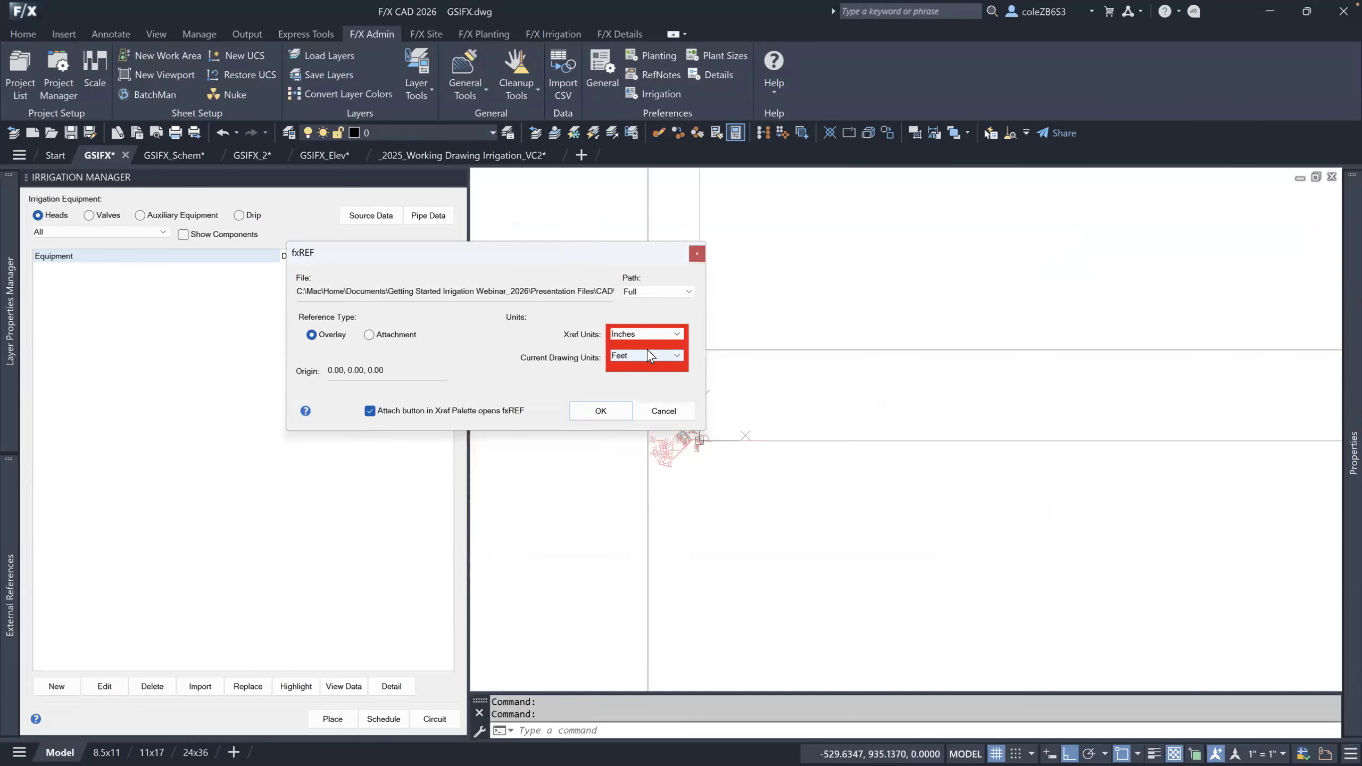
pyautogui.moveTo(687, 456); pyautogui.dragTo(781, 487, button='middle')
pyautogui.scroll(2, 776, 486)
pyautogui.scroll(6, 776, 486)
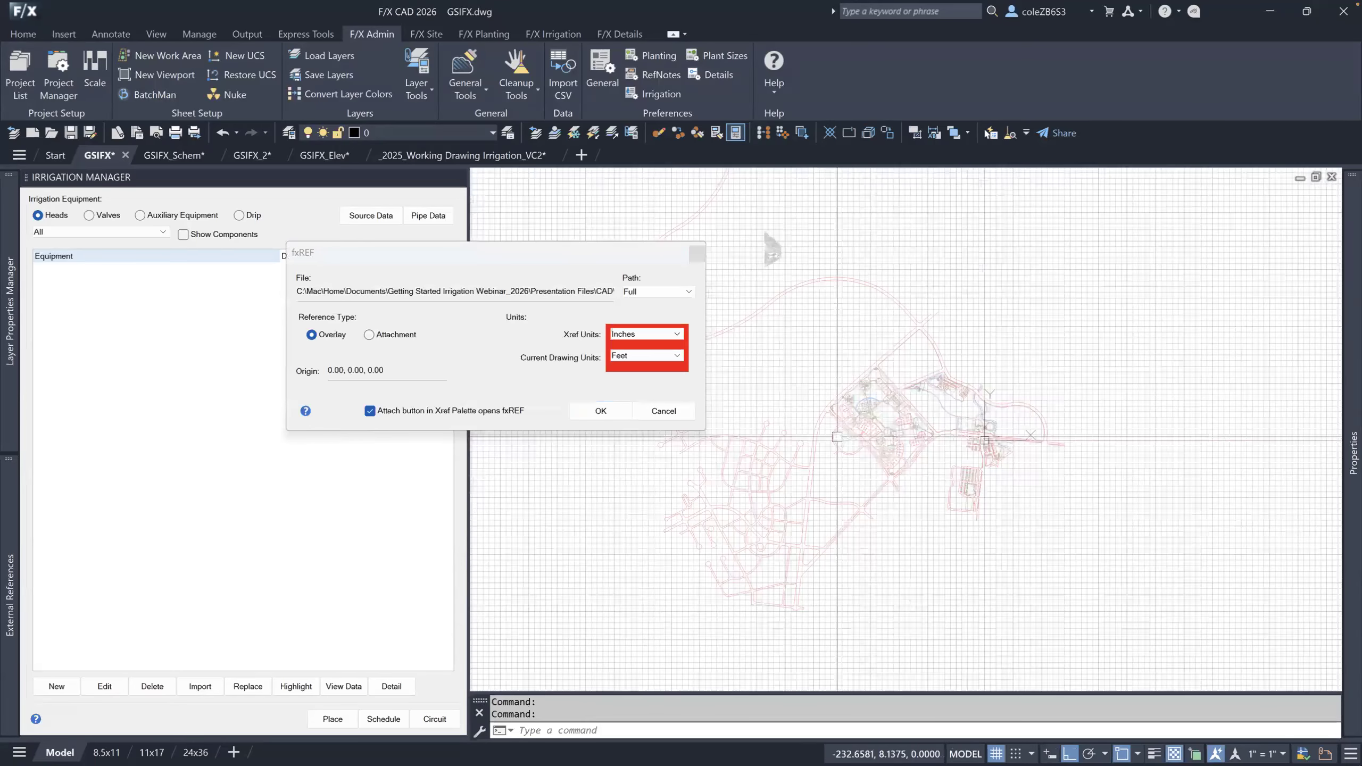
# Set the base reference's xref units to Feet to match the current drawing units.
pyautogui.click(641, 336)
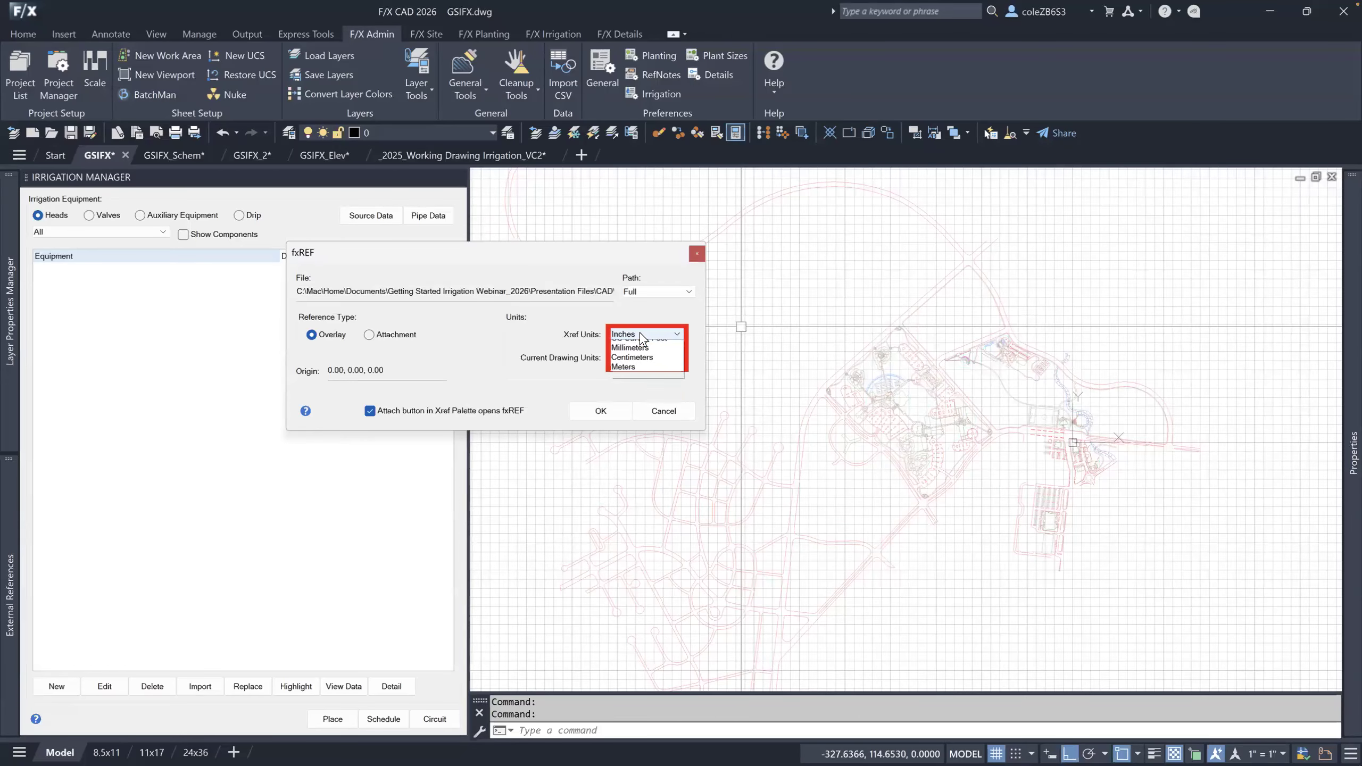
pyautogui.click(640, 365)
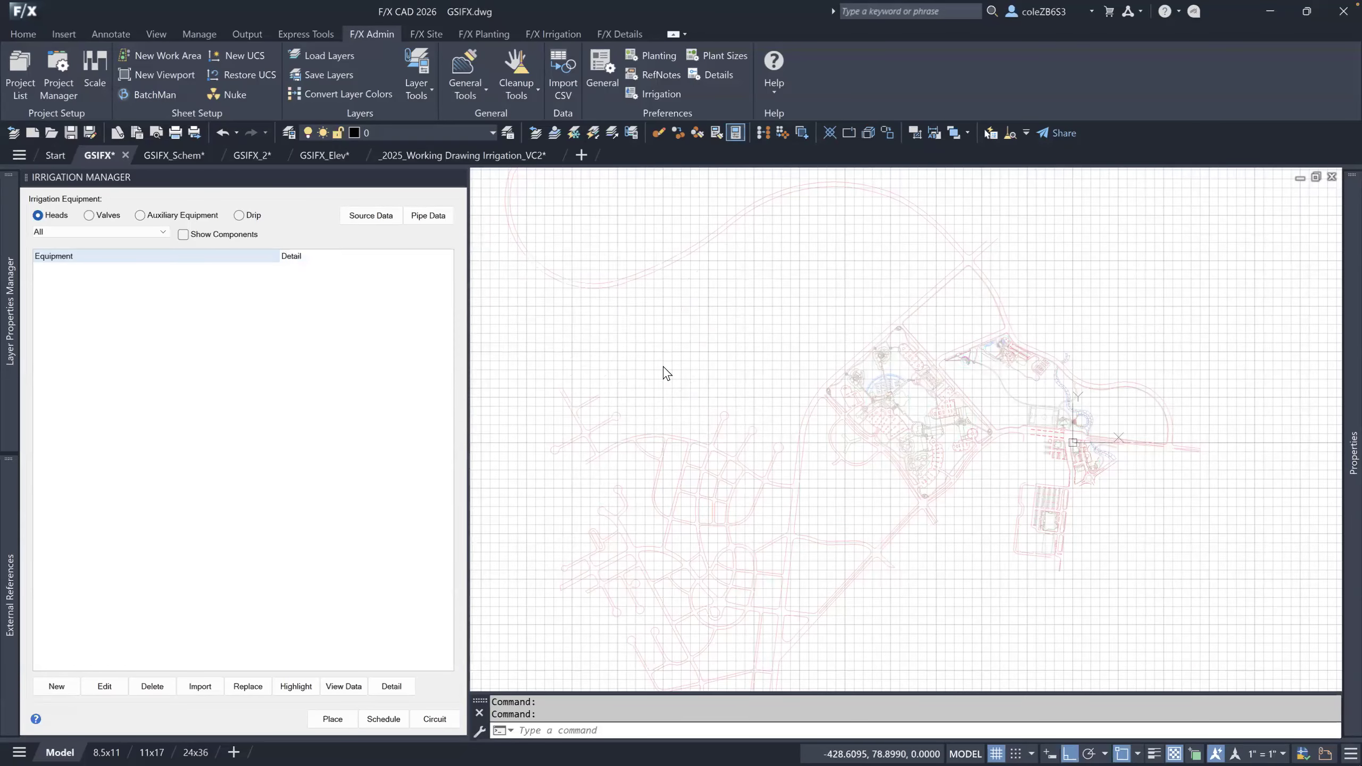
# Measure the width of a parking stall in the attached base with the DIST command.
pyautogui.scroll(-7, 830, 378)
pyautogui.moveTo(986, 419); pyautogui.dragTo(882, 429, button='middle')
pyautogui.scroll(7, 842, 450)
pyautogui.moveTo(767, 443); pyautogui.dragTo(876, 479, button='middle')
pyautogui.scroll(3, 876, 479)
pyautogui.scroll(2, 877, 479)
pyautogui.write('dist')
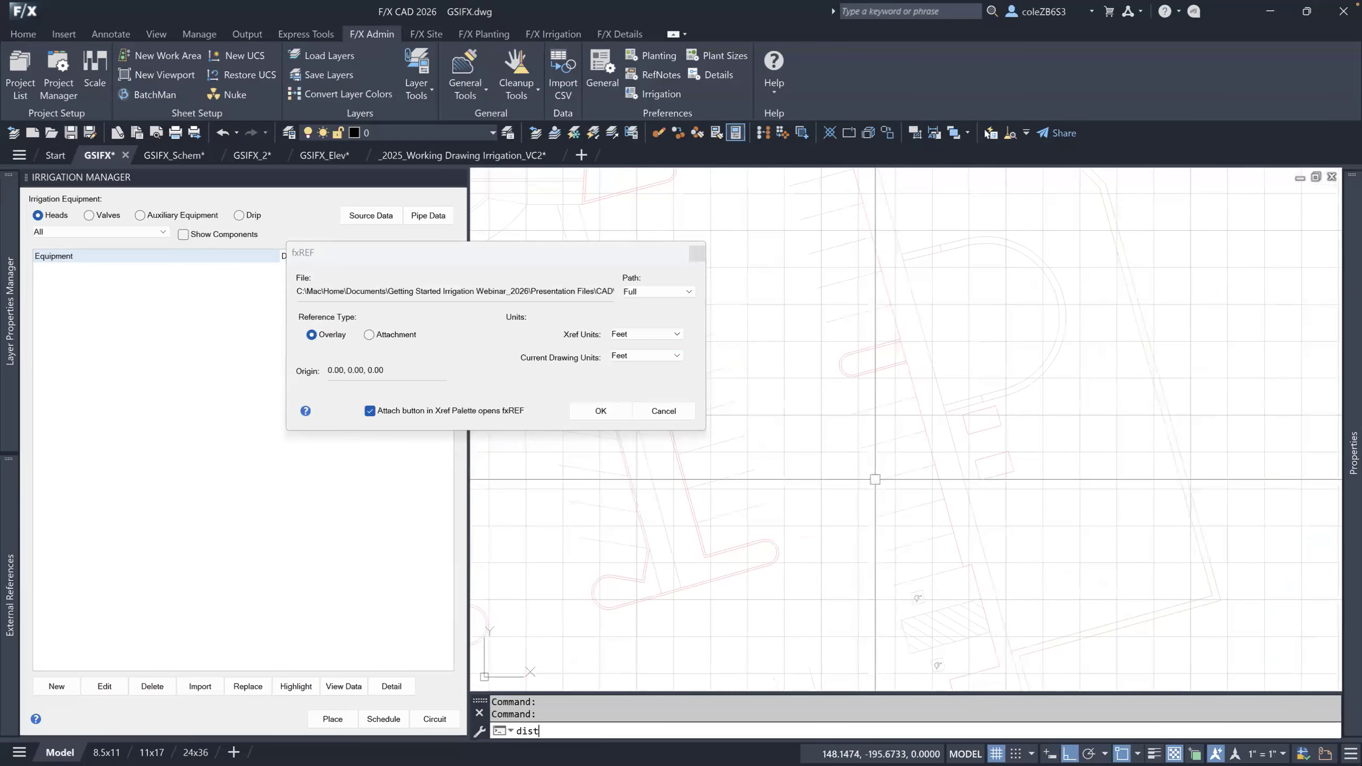
pyautogui.press('Return')
pyautogui.click(878, 476)
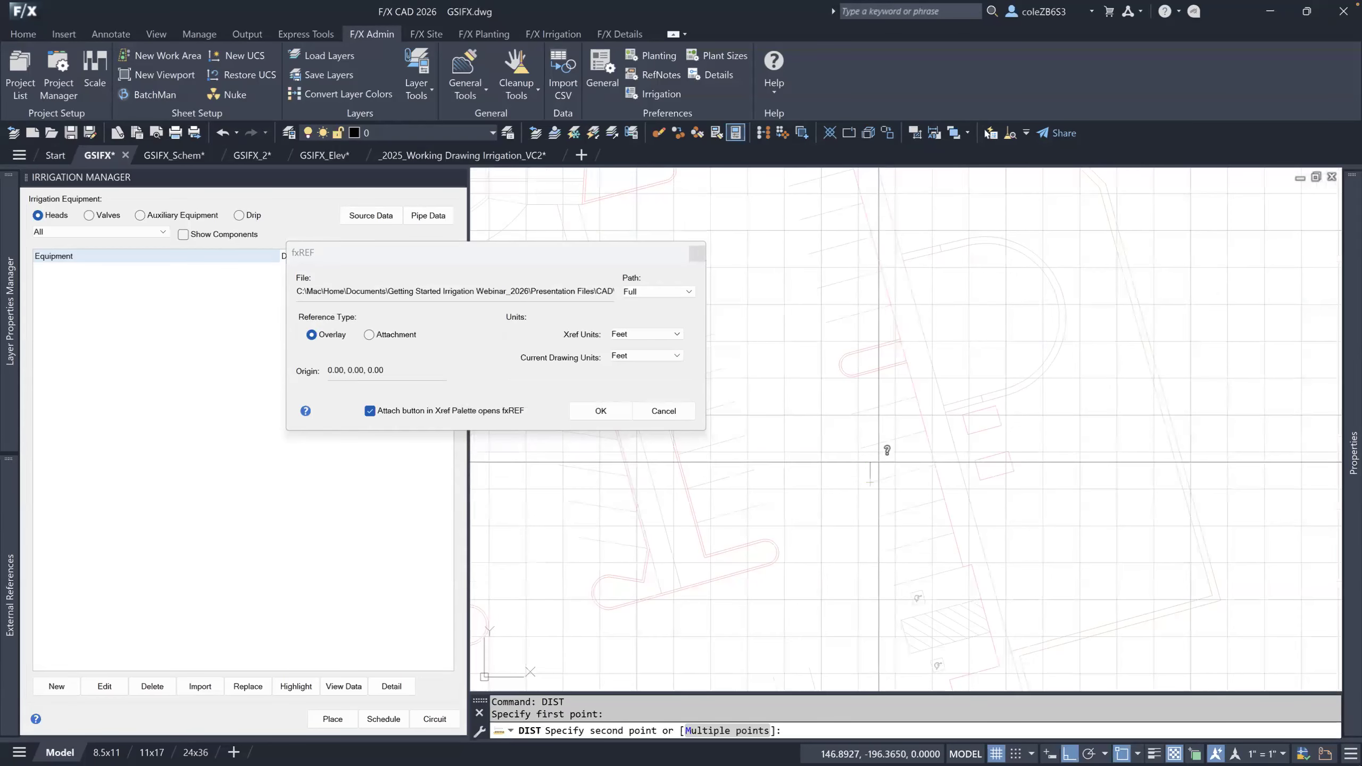
pyautogui.click(873, 442)
# Turn off the drawing grid and accept the base reference's Feet unit settings.
pyautogui.scroll(-3, 1239, 687)
pyautogui.click(996, 753)
pyautogui.scroll(-3, 929, 489)
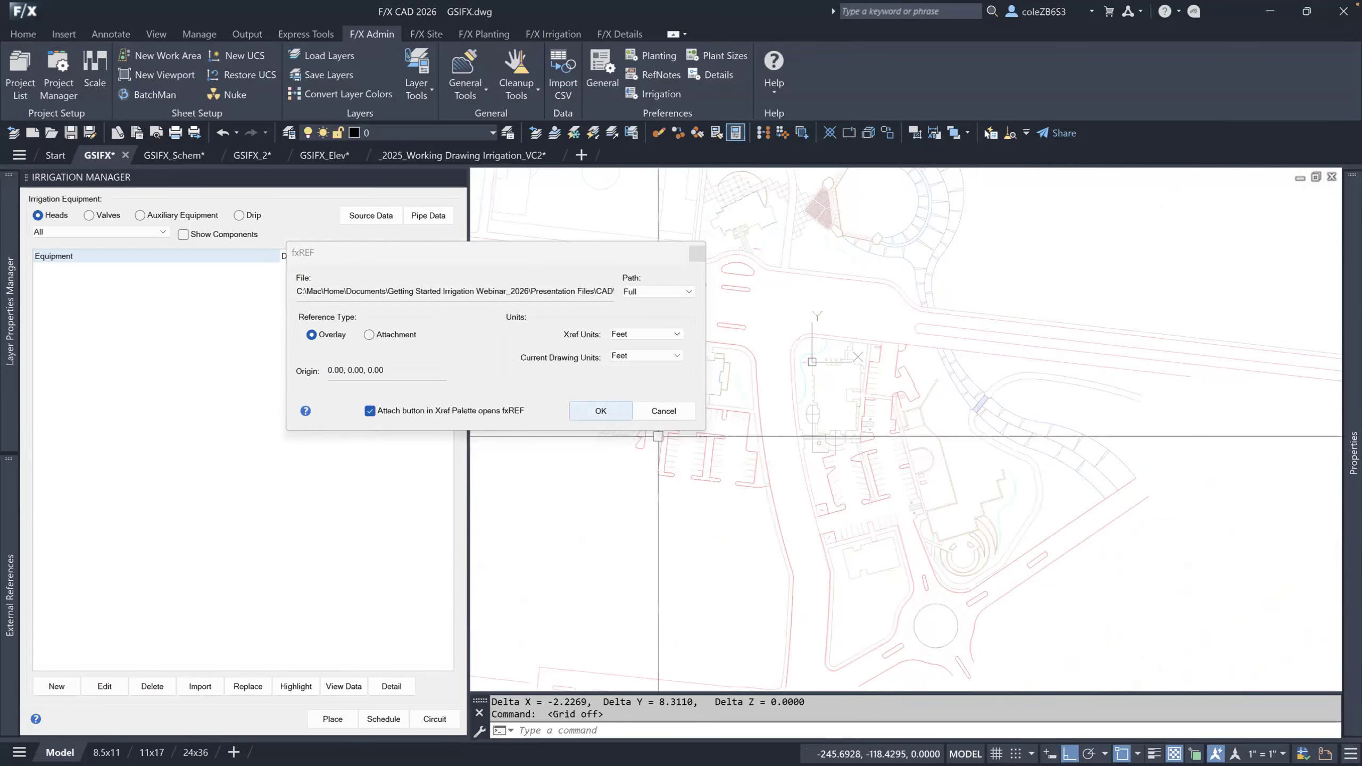
pyautogui.click(613, 409)
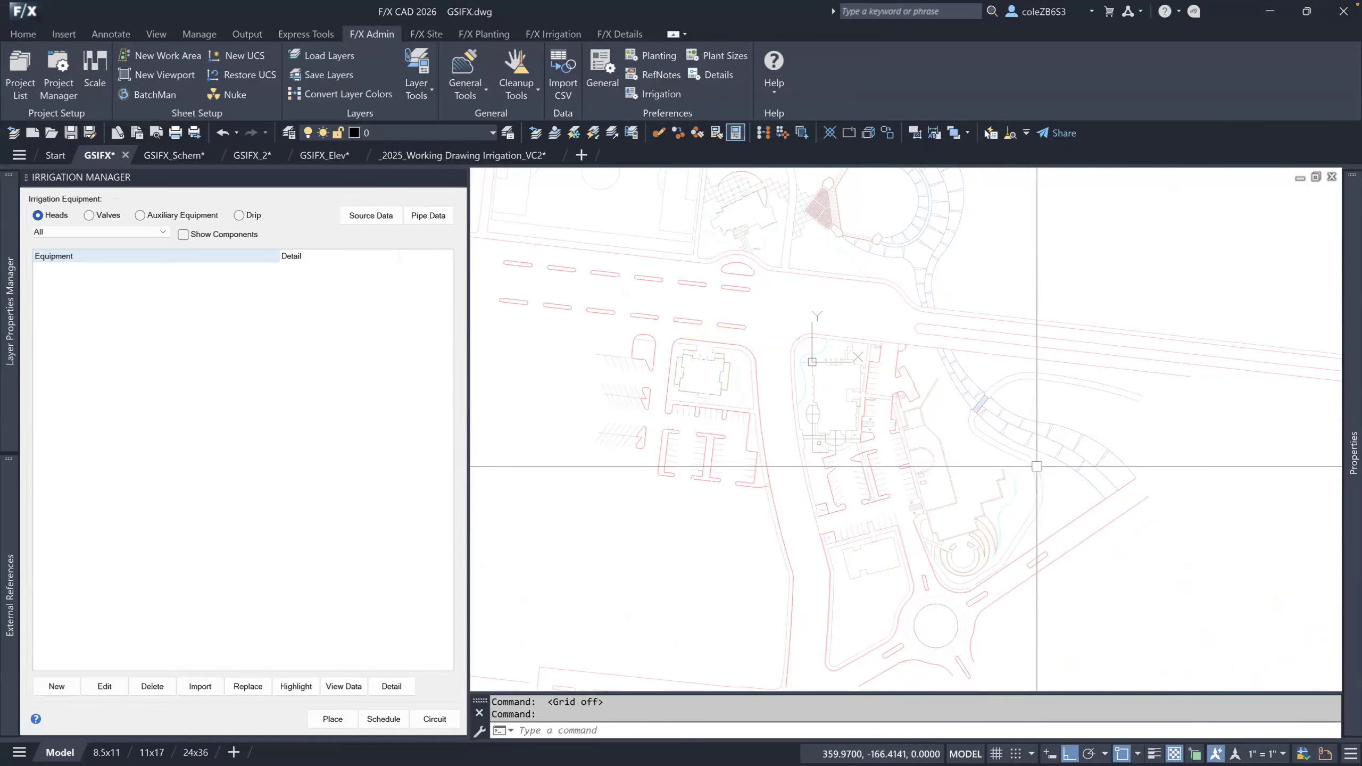
pyautogui.moveTo(1021, 538); pyautogui.dragTo(947, 470, button='middle')
pyautogui.scroll(4, 803, 375)
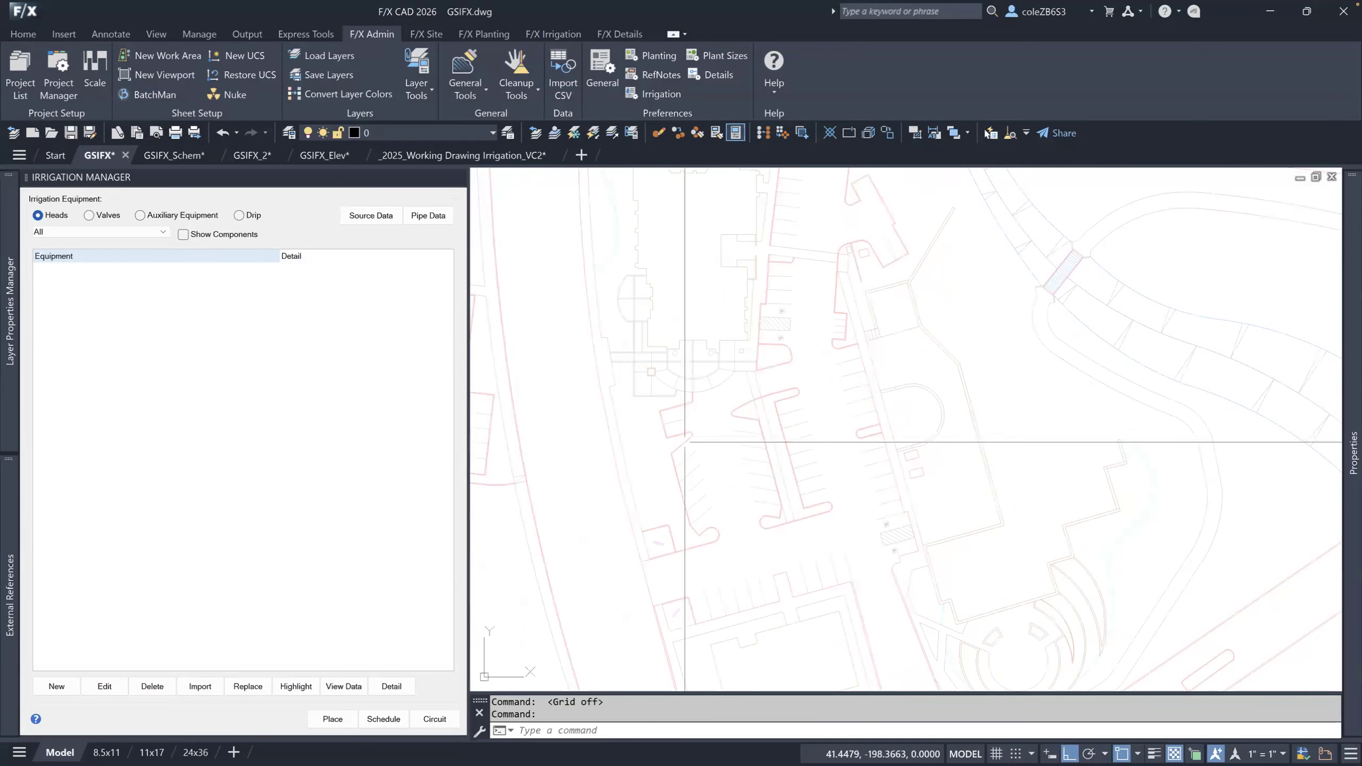
pyautogui.scroll(-2, 1089, 419)
pyautogui.moveTo(1085, 432); pyautogui.dragTo(915, 459, button='middle')
pyautogui.press('Escape')
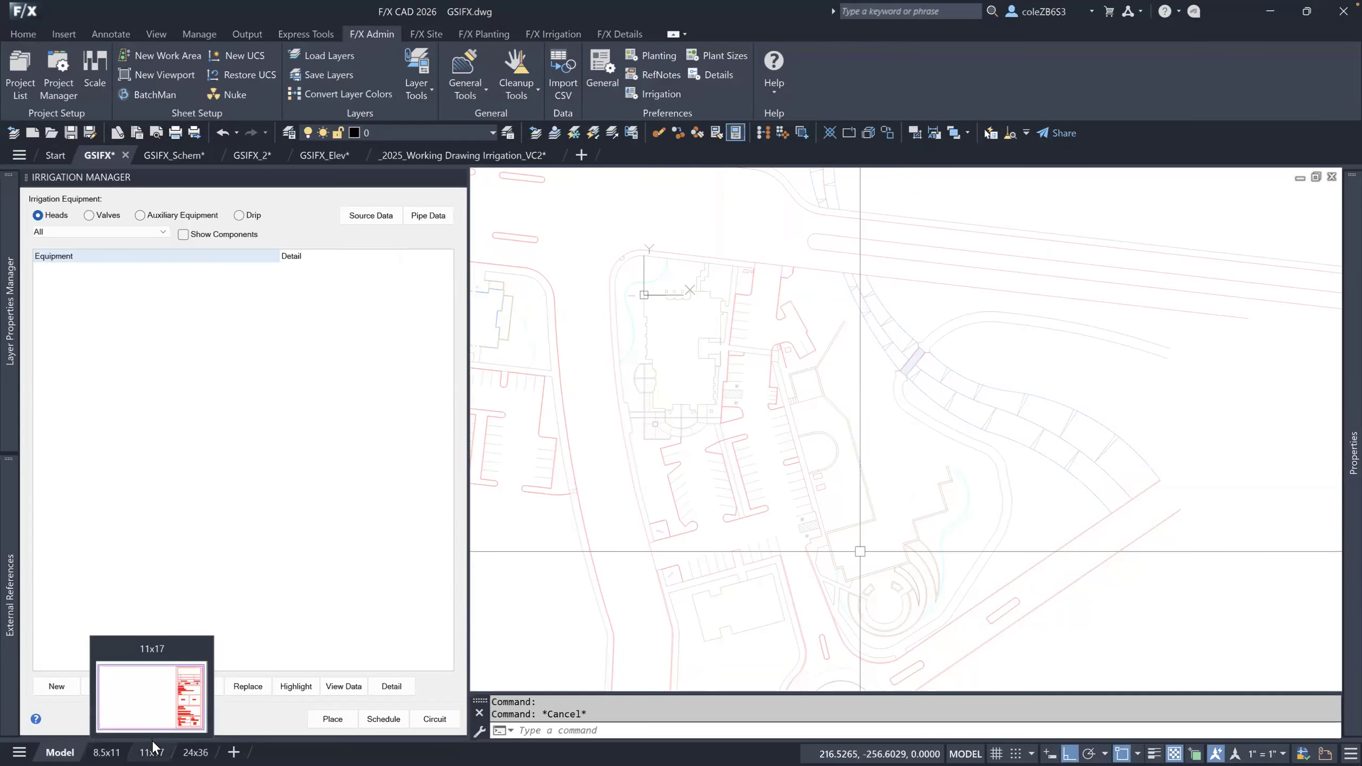
# Open the 24x36 layout and frame the building and parking area inside its viewport, finishing in paper space.
pyautogui.click(153, 743)
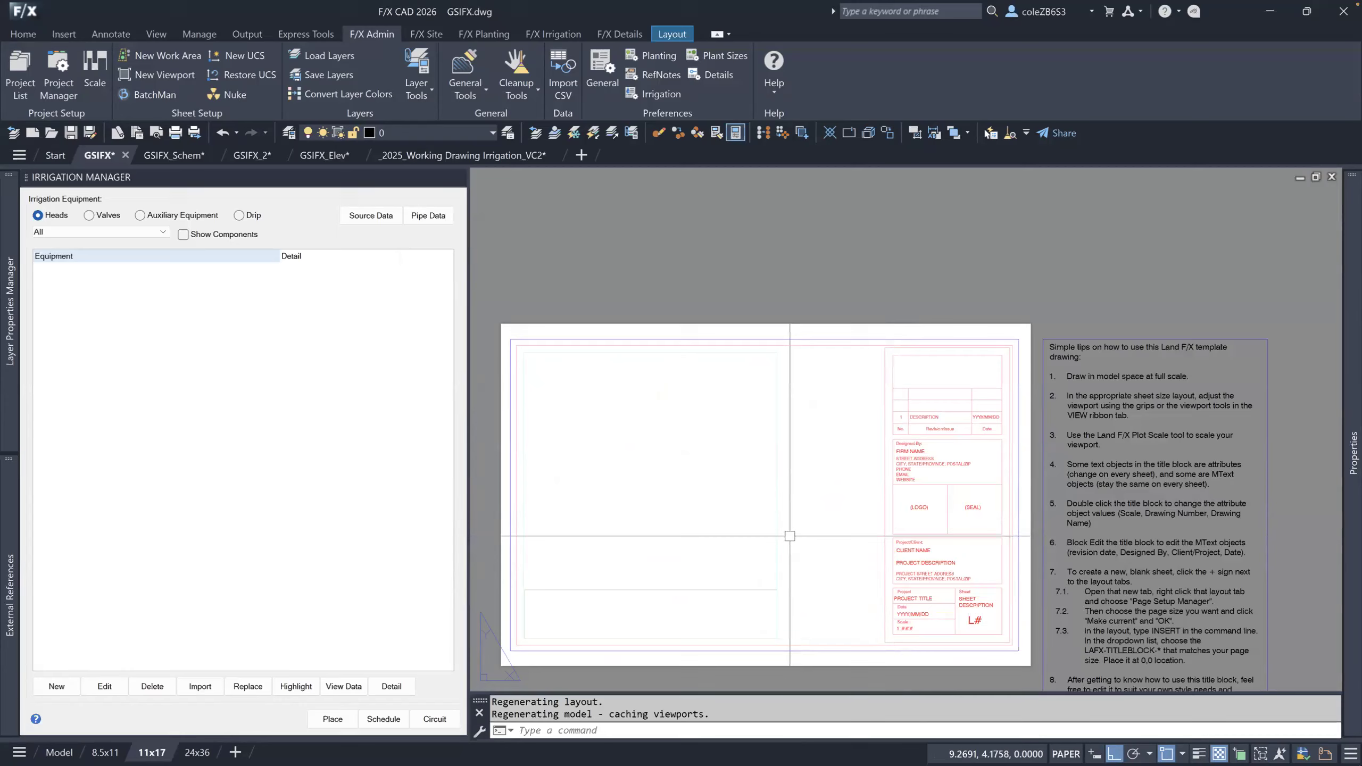
pyautogui.click(197, 752)
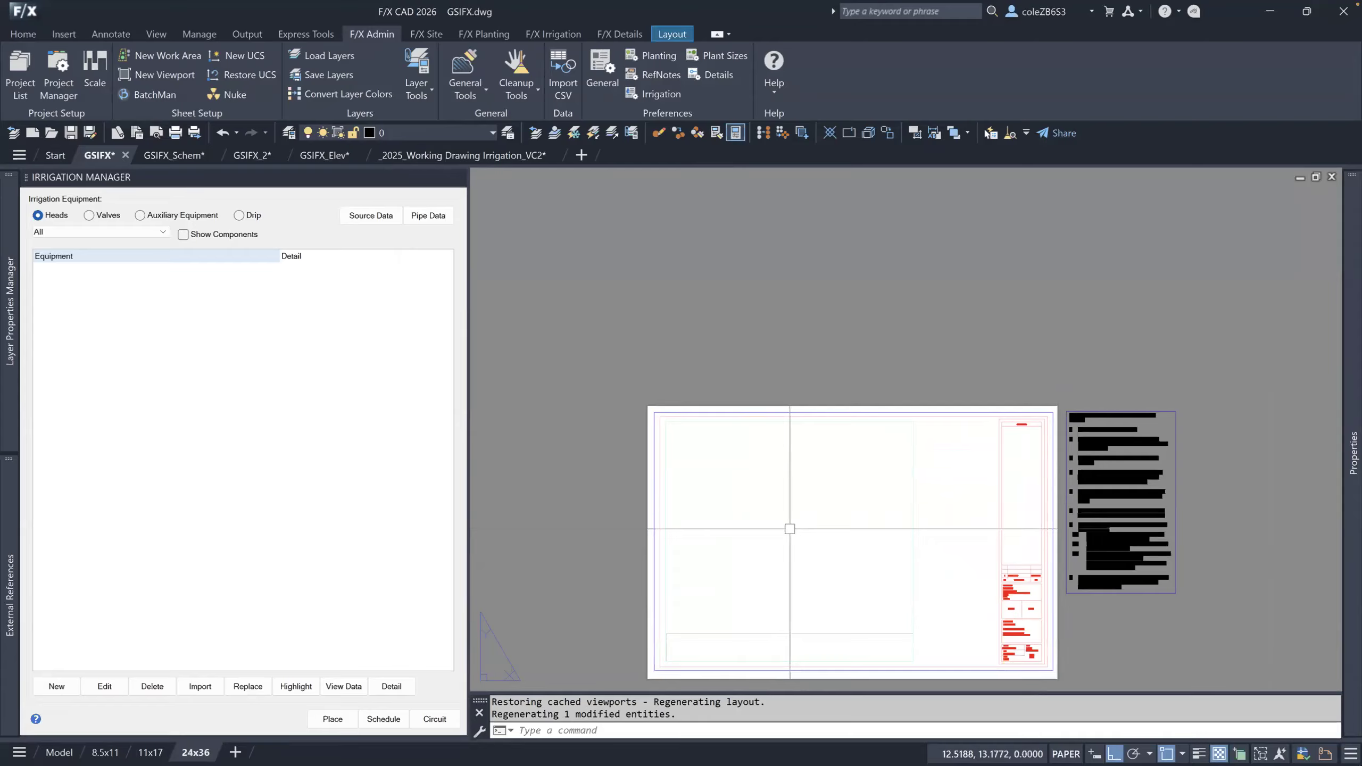
pyautogui.moveTo(789, 533); pyautogui.dragTo(734, 483, button='middle')
pyautogui.scroll(2, 735, 486)
pyautogui.doubleClick(739, 488)
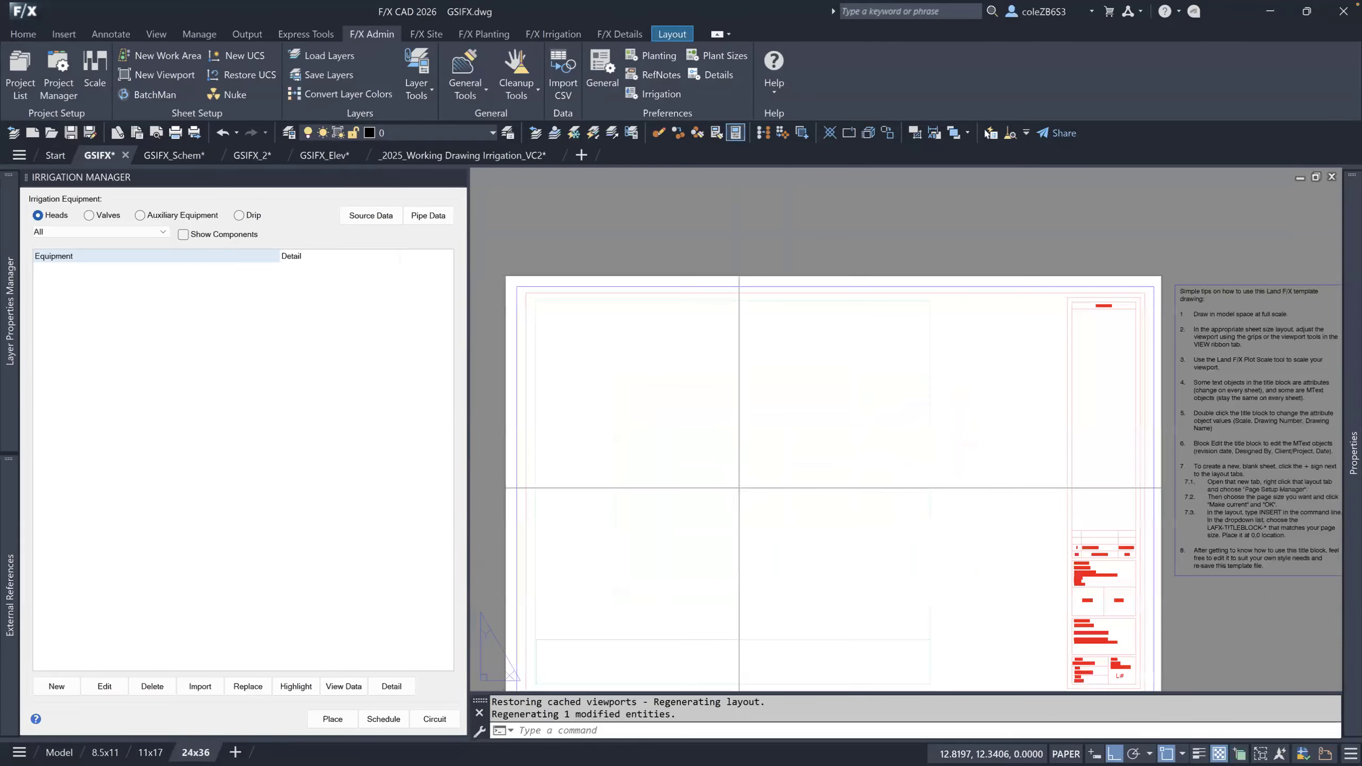
pyautogui.scroll(-6, 739, 488)
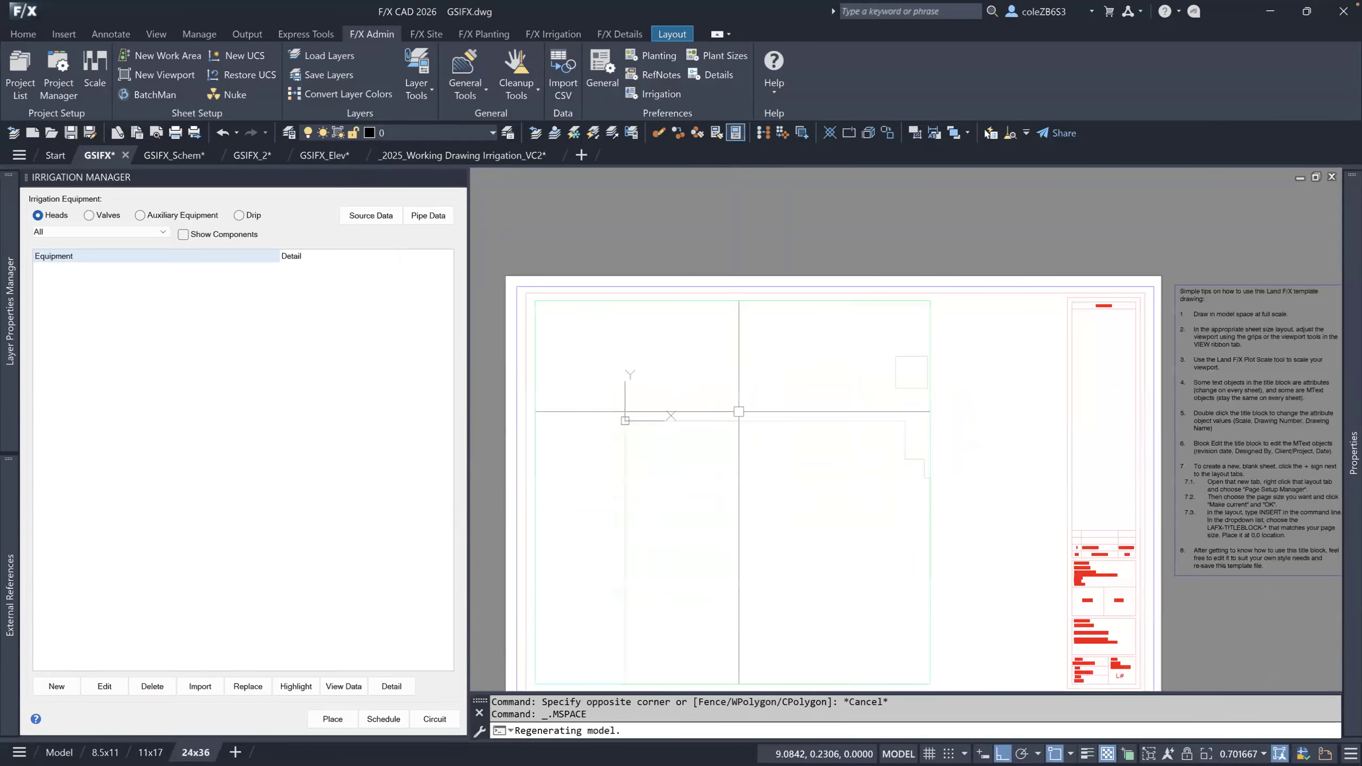
pyautogui.moveTo(836, 488); pyautogui.dragTo(708, 404, button='middle')
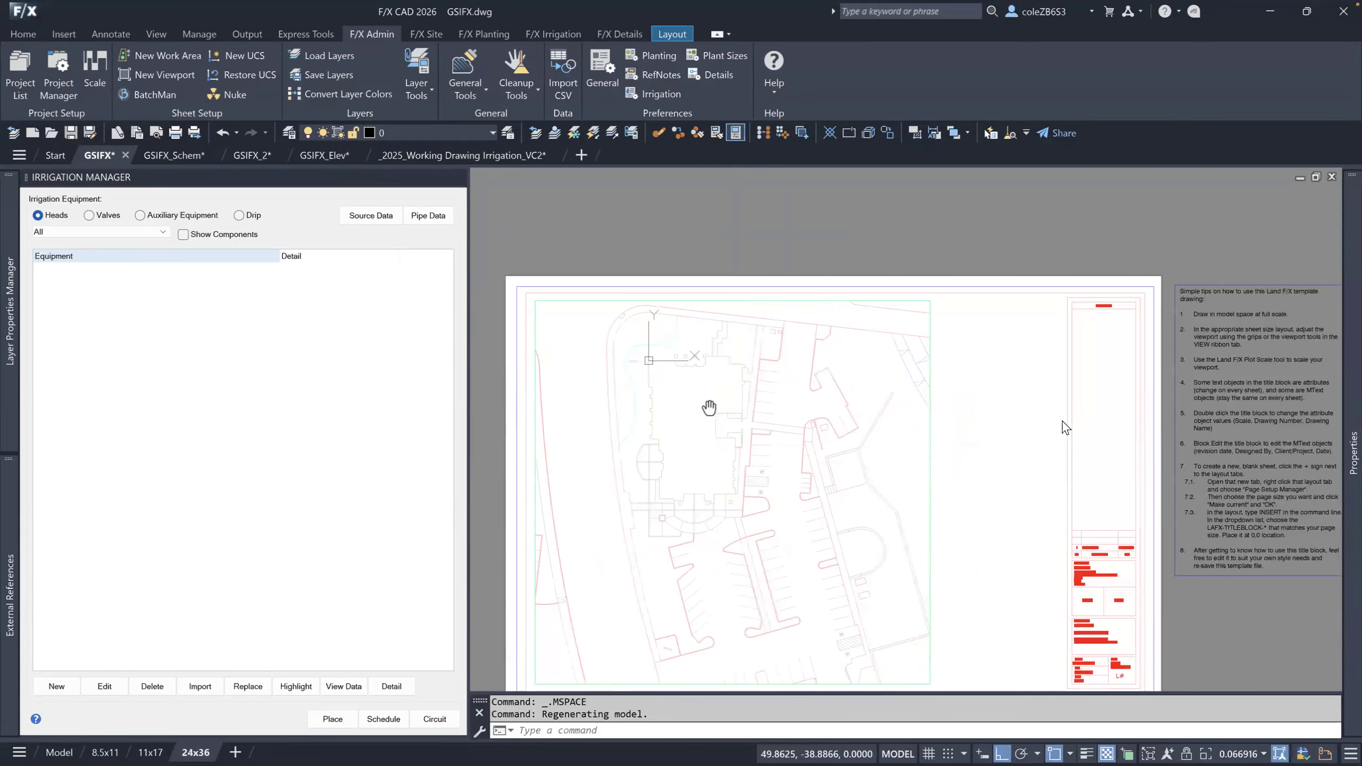
pyautogui.doubleClick(1025, 439)
pyautogui.rightClick(1024, 437)
pyautogui.press('Escape')
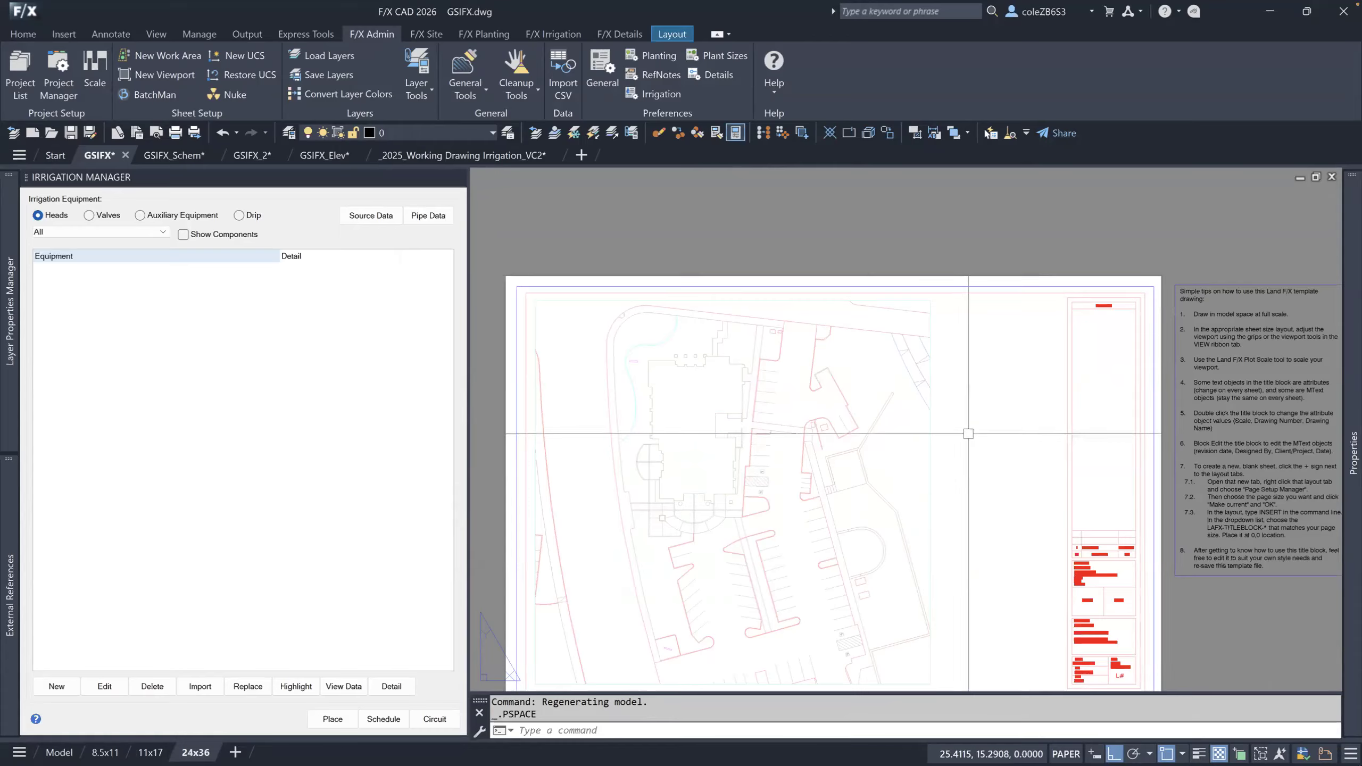
# Set the 24x36 layout's viewport to a plot scale of 1" = 10' and check how the site fits.
pyautogui.doubleClick(776, 436)
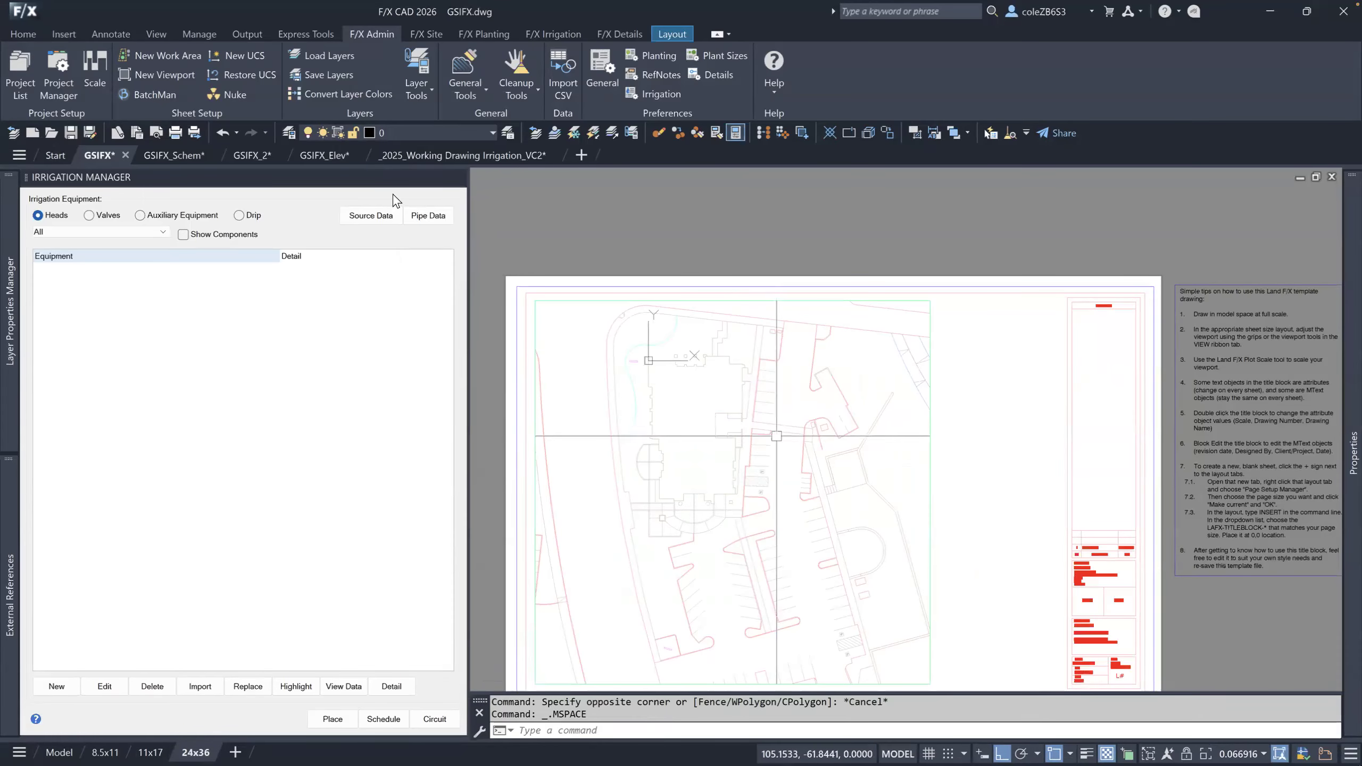
pyautogui.click(95, 67)
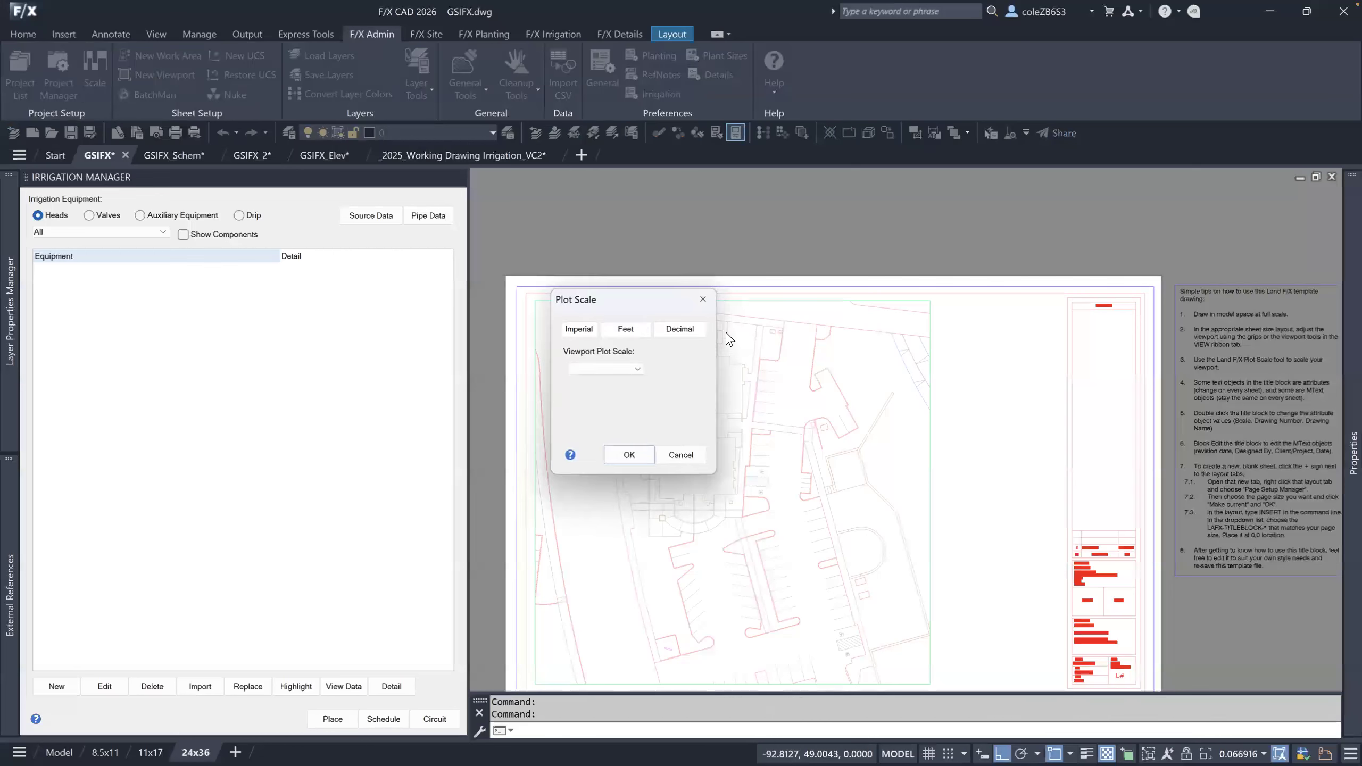
pyautogui.click(621, 370)
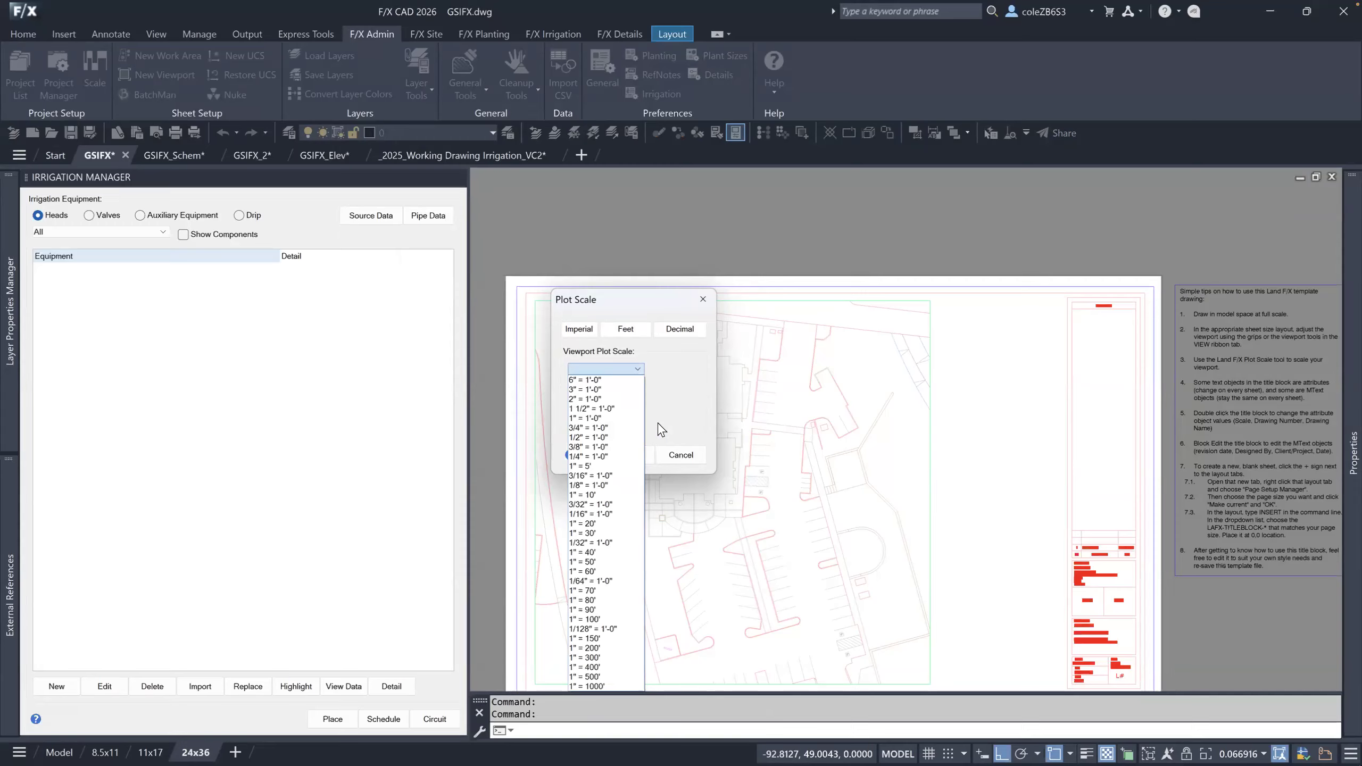
pyautogui.click(608, 495)
pyautogui.click(644, 458)
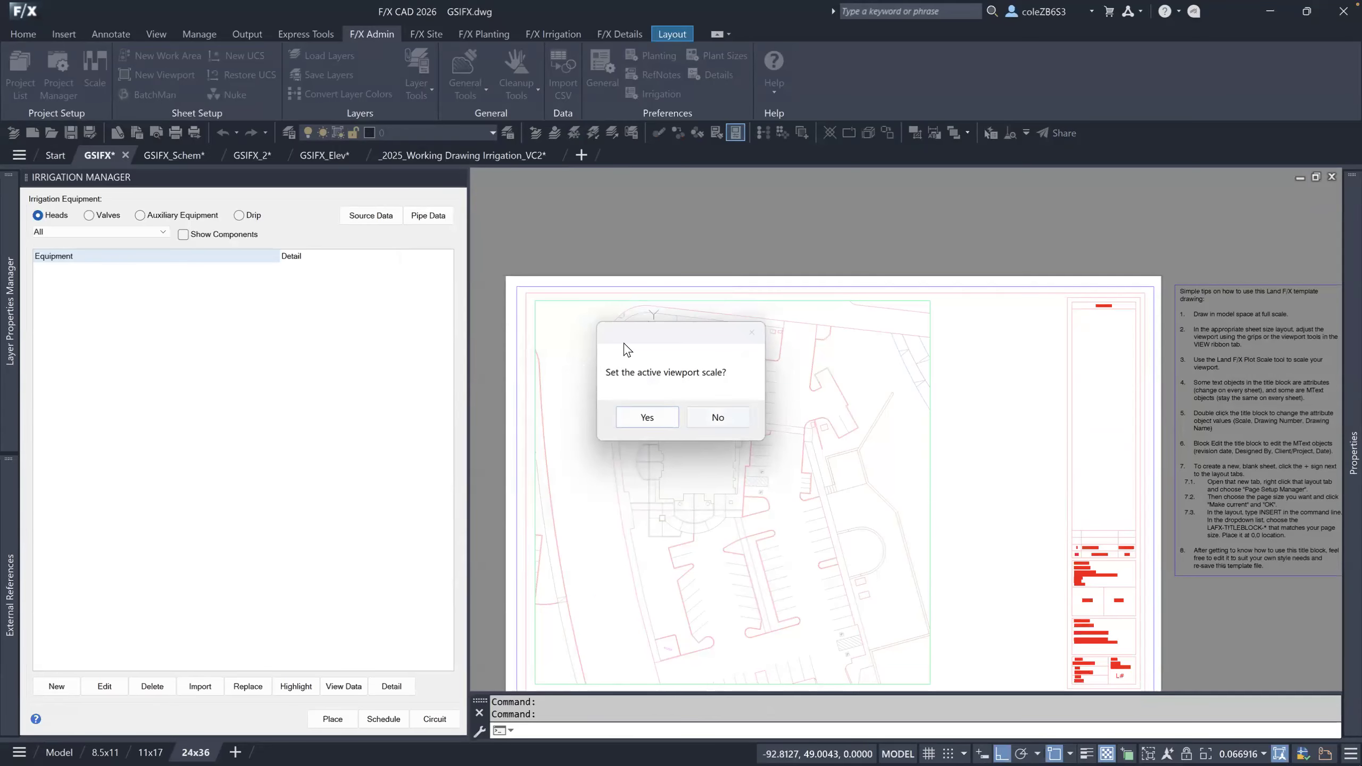
pyautogui.click(648, 418)
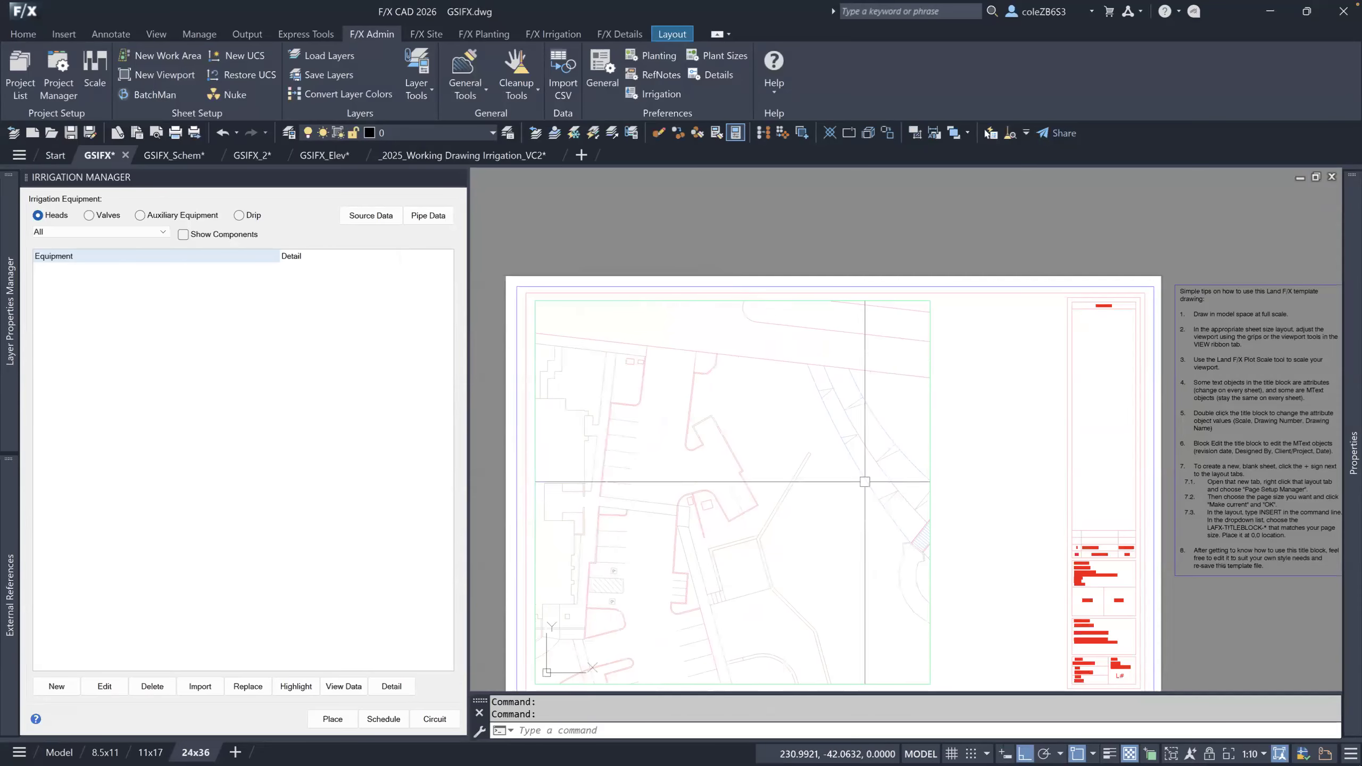
pyautogui.moveTo(878, 483); pyautogui.dragTo(860, 380, button='middle')
pyautogui.moveTo(804, 555); pyautogui.dragTo(793, 360, button='middle')
pyautogui.moveTo(842, 522)
pyautogui.mouseDown(button='middle')
pyautogui.moveTo(629, 463)
pyautogui.moveTo(577, 423)
pyautogui.mouseUp(button='middle')
pyautogui.moveTo(831, 423); pyautogui.dragTo(806, 576, button='middle')
pyautogui.moveTo(702, 409)
pyautogui.mouseDown(button='middle')
pyautogui.moveTo(861, 487)
pyautogui.moveTo(867, 433)
pyautogui.mouseUp(button='middle')
pyautogui.moveTo(847, 506); pyautogui.dragTo(862, 400, button='middle')
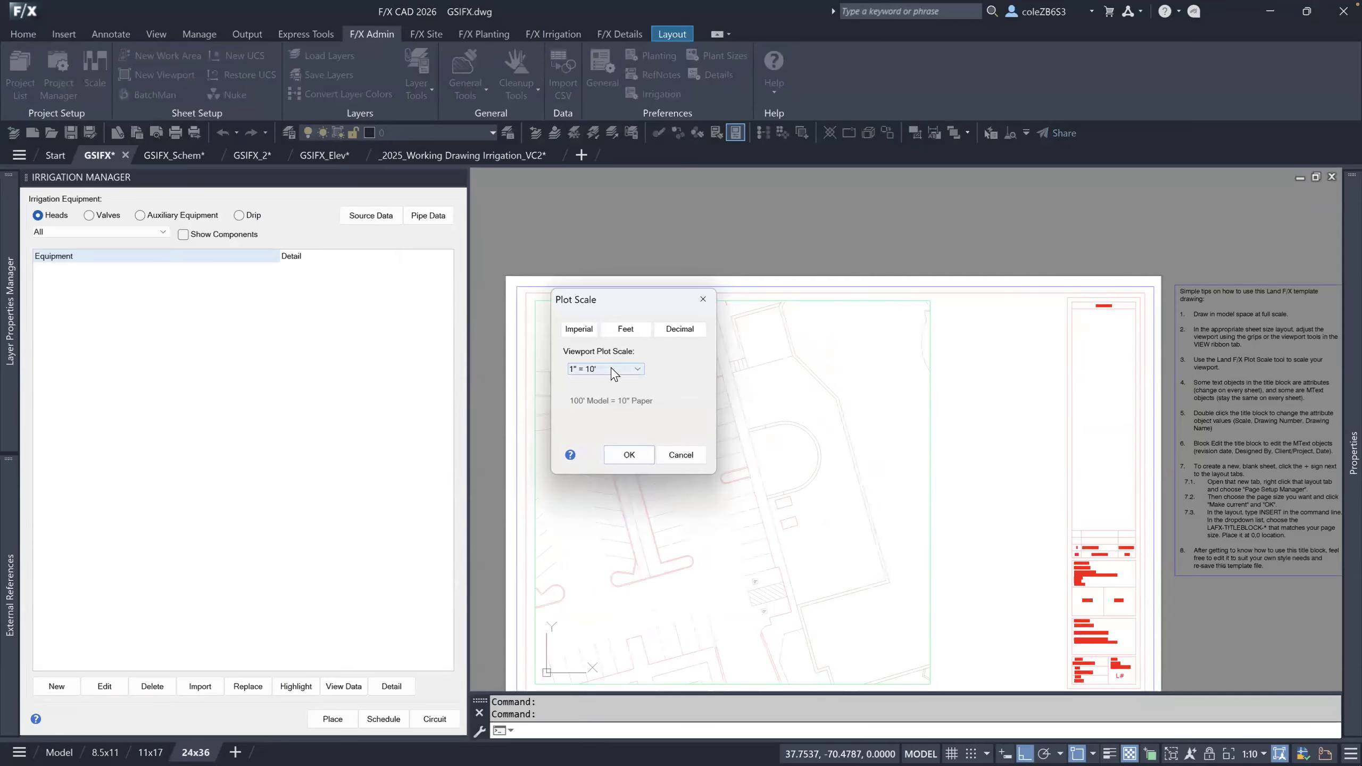
# Set the viewport's plot scale to 1" = 20', position the site within it, and return to paper space.
pyautogui.click(614, 371)
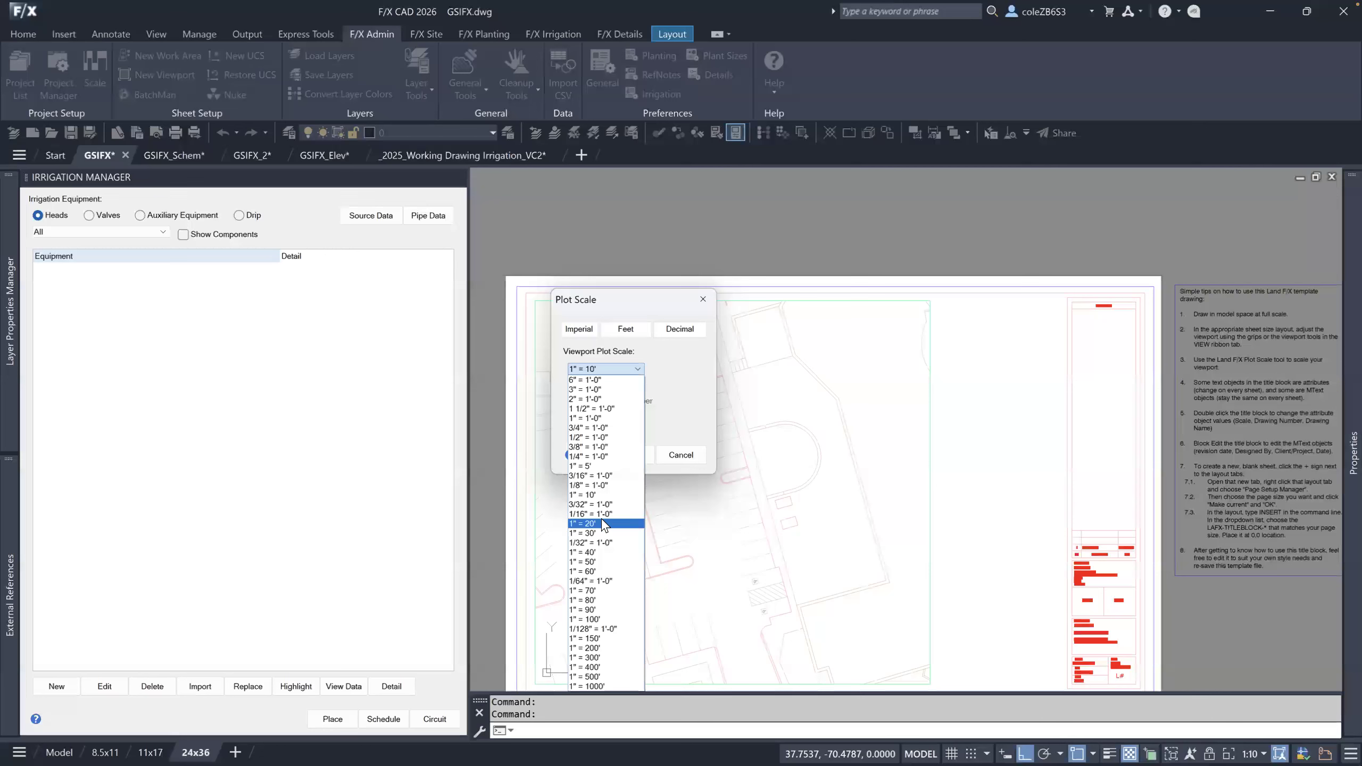
pyautogui.click(603, 523)
pyautogui.click(630, 455)
pyautogui.click(647, 418)
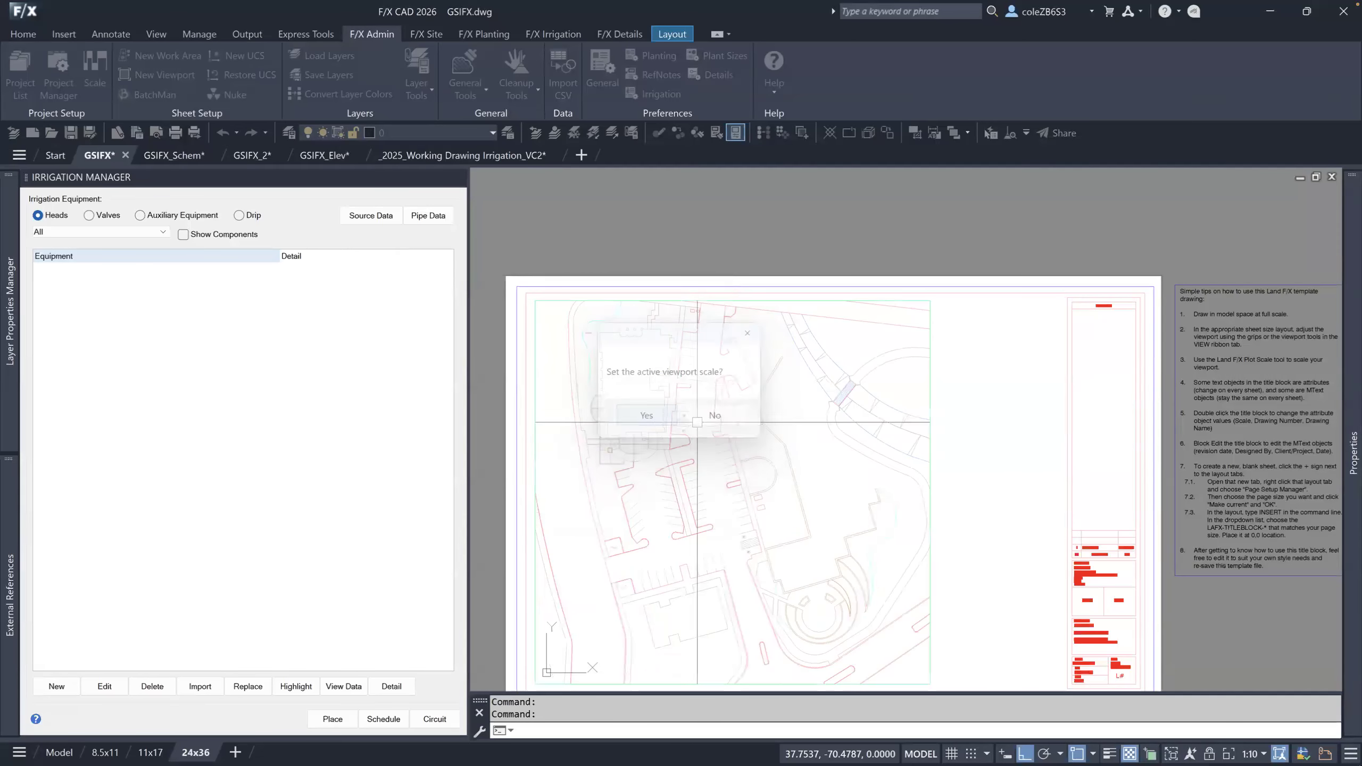
pyautogui.moveTo(820, 492)
pyautogui.mouseDown(button='middle')
pyautogui.moveTo(791, 480)
pyautogui.moveTo(779, 521)
pyautogui.moveTo(766, 498)
pyautogui.moveTo(778, 480)
pyautogui.mouseUp(button='middle')
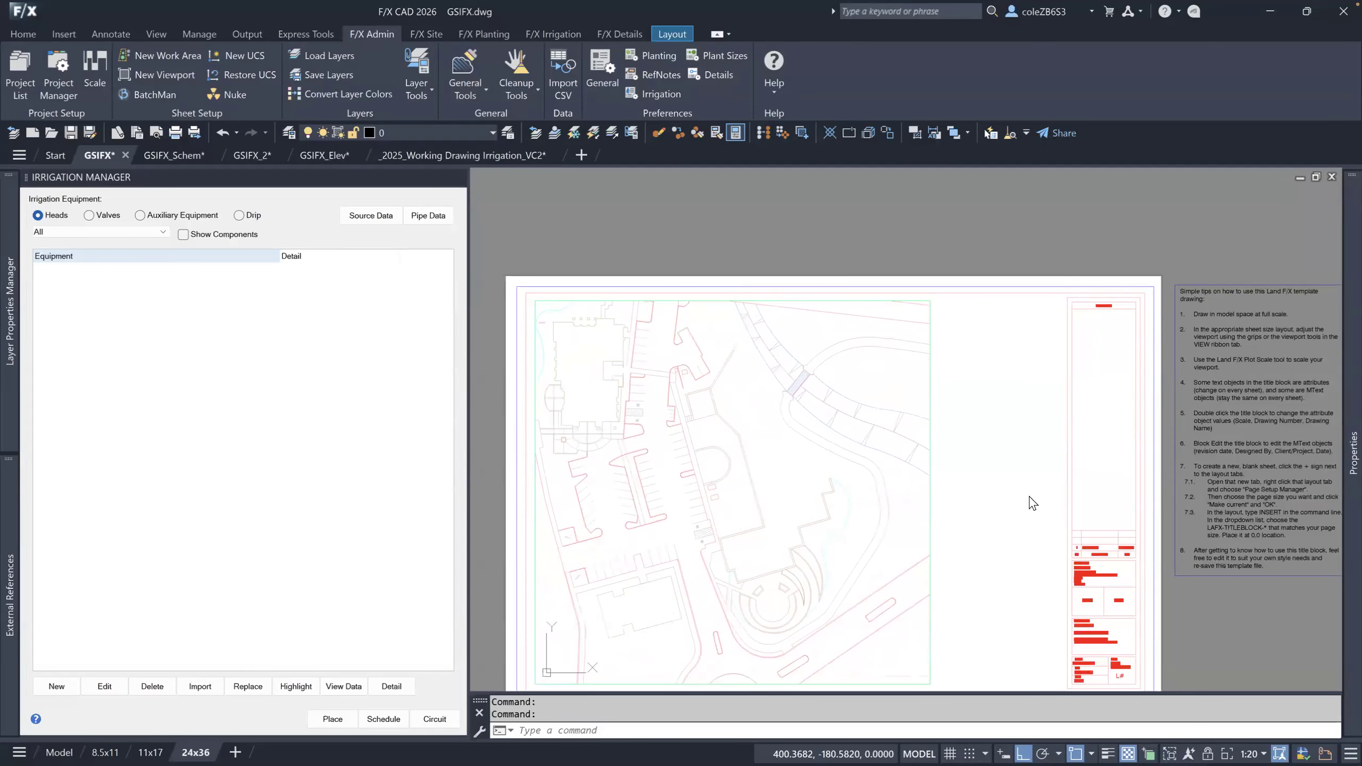
pyautogui.doubleClick(1034, 486)
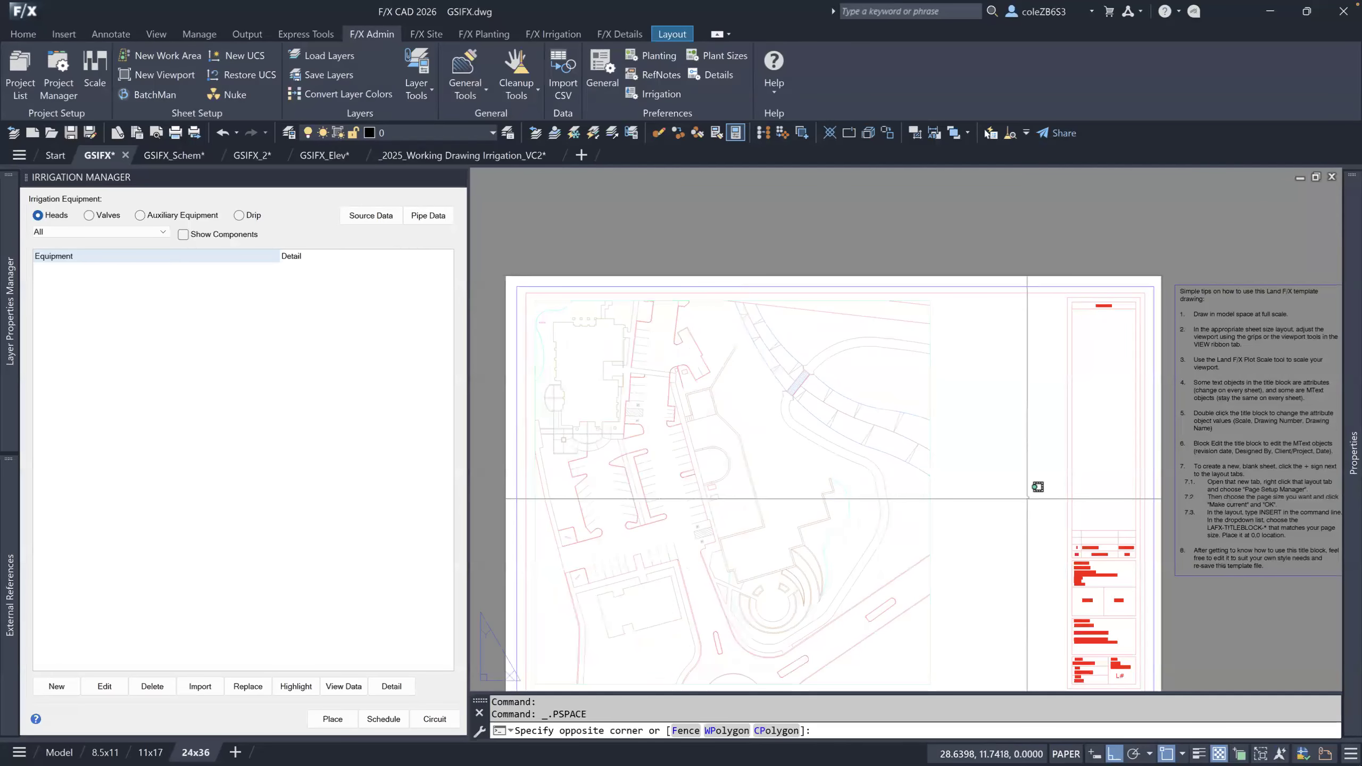
pyautogui.moveTo(1001, 484); pyautogui.dragTo(1004, 453, button='middle')
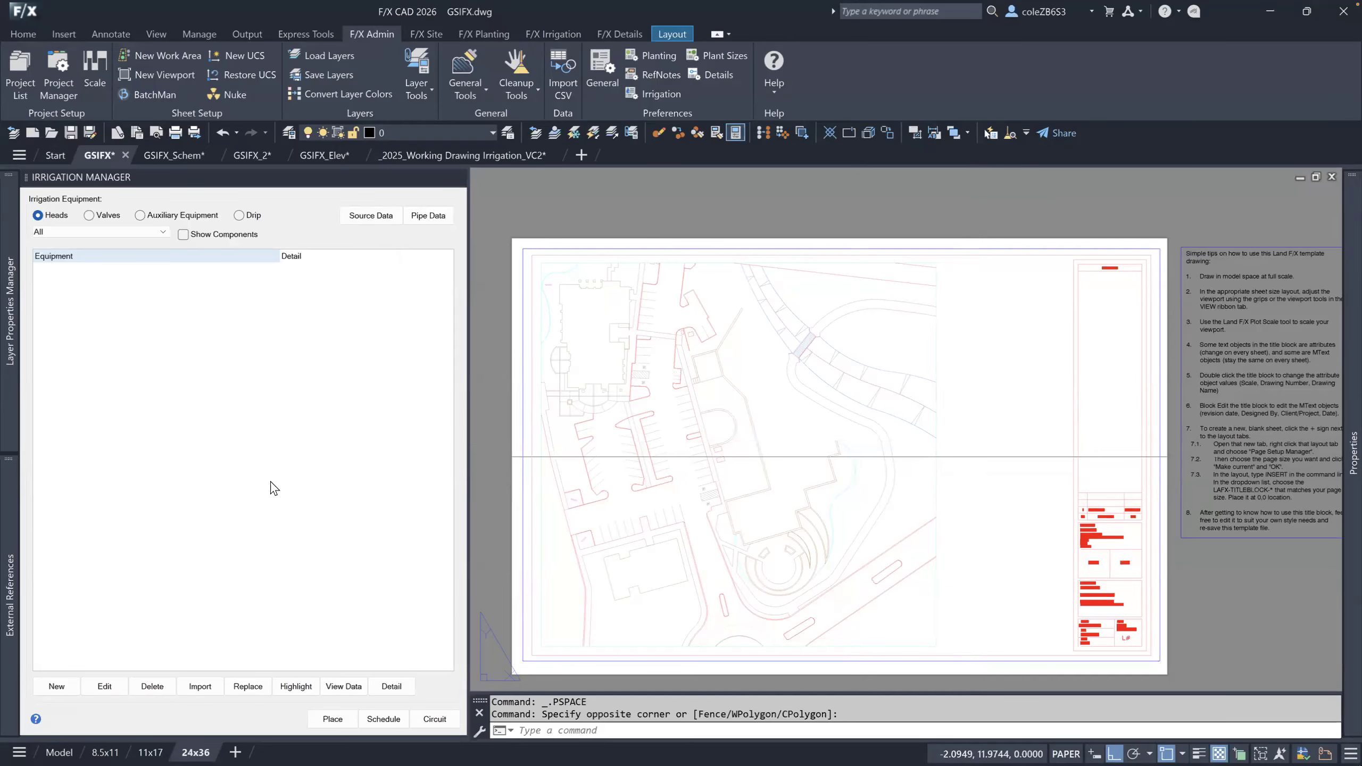
# Return to model space and bring up the F/X Irrigation tools with the site in view.
pyautogui.click(54, 752)
pyautogui.moveTo(801, 416); pyautogui.dragTo(864, 424, button='middle')
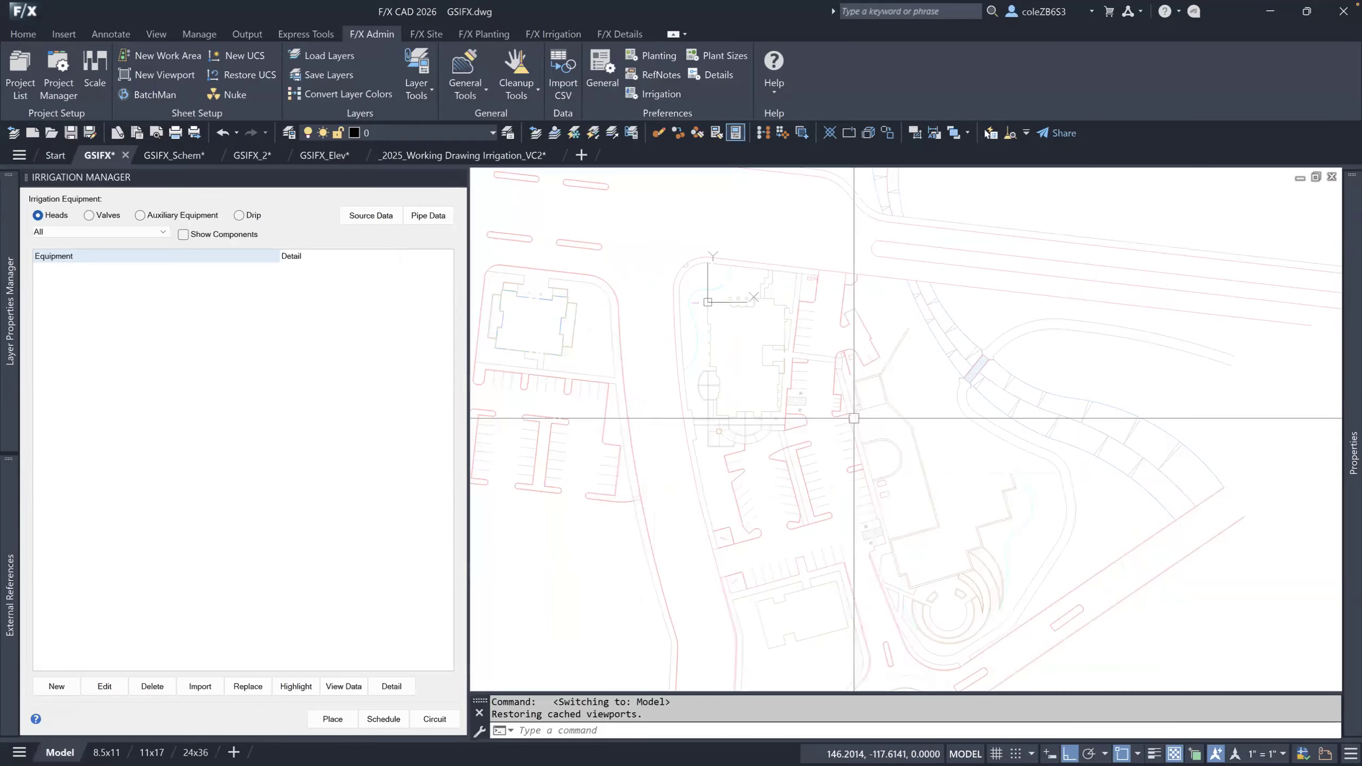
pyautogui.click(551, 35)
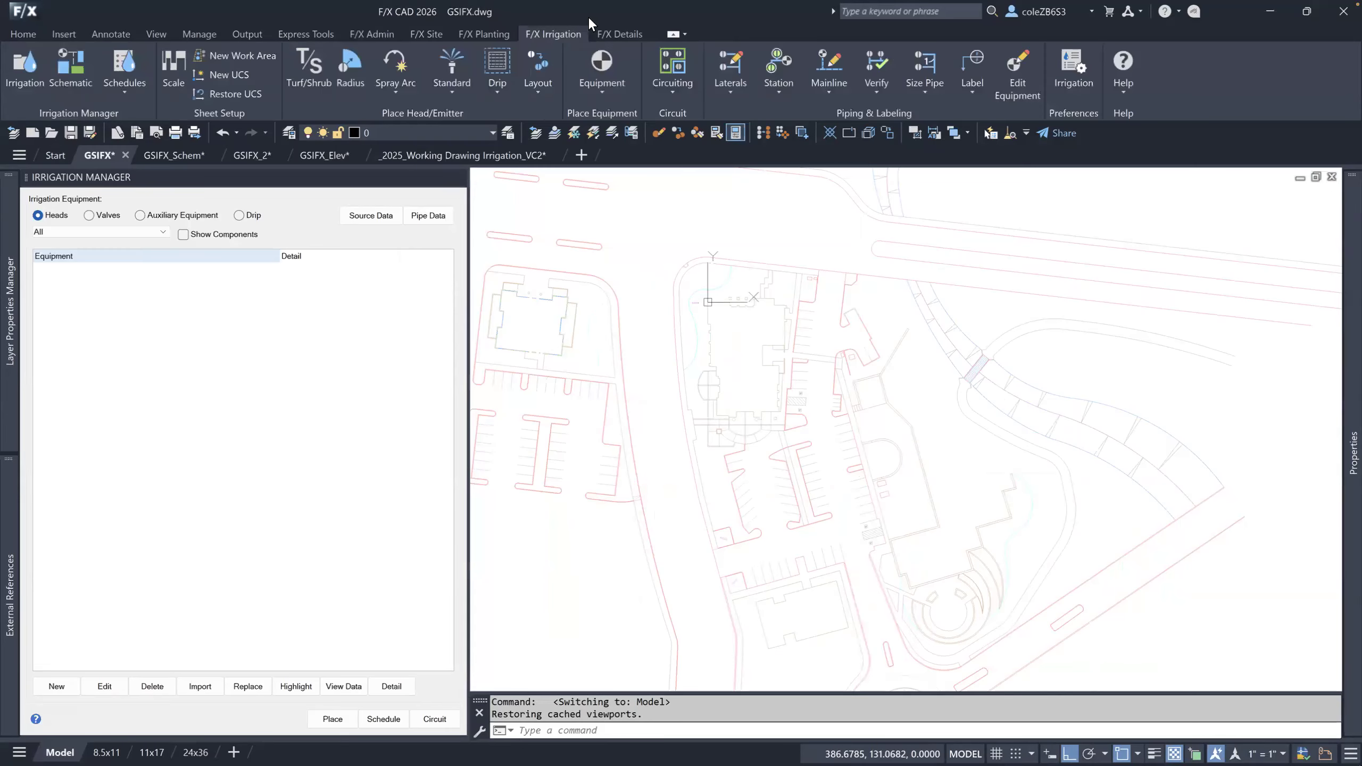
pyautogui.moveTo(940, 471); pyautogui.dragTo(858, 383, button='middle')
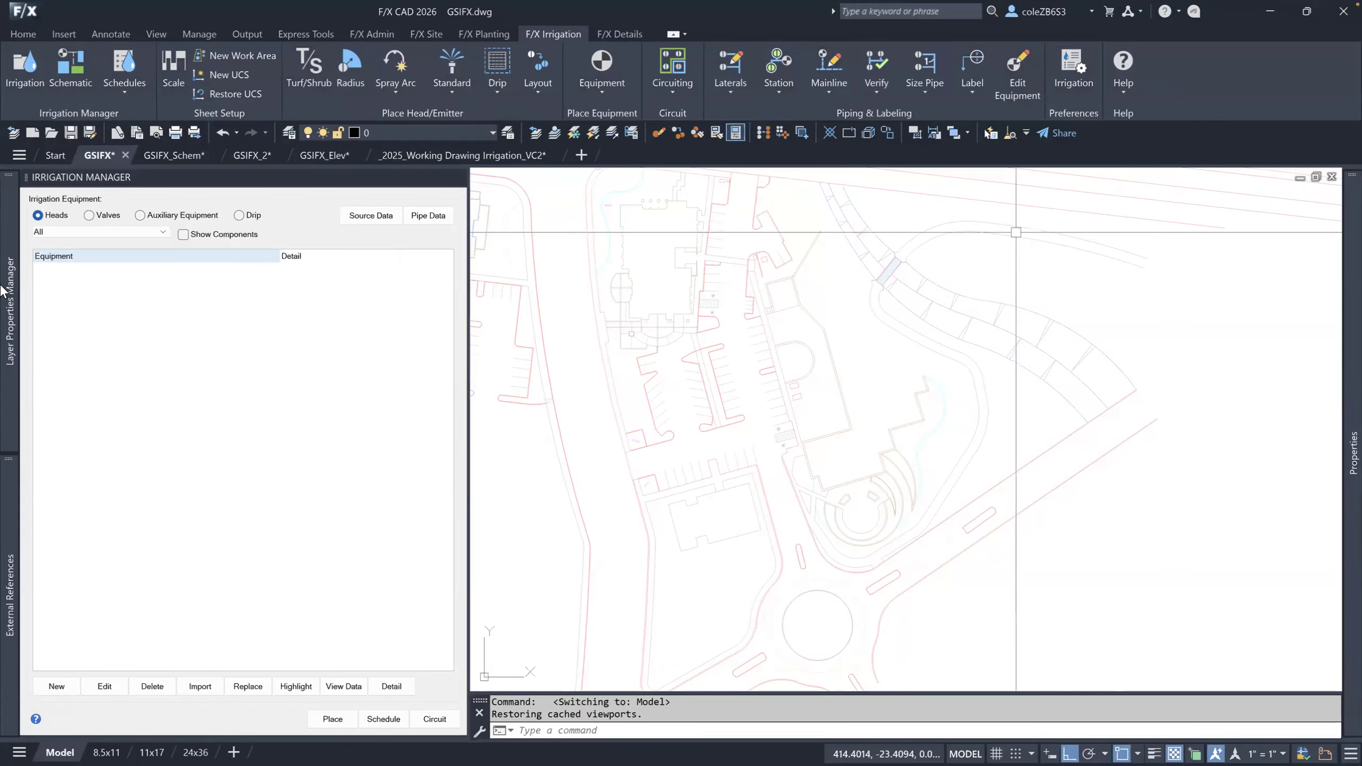
# Open the Irrigation Manager help page, review its topics and opening instructions, and close it.
pyautogui.click(41, 86)
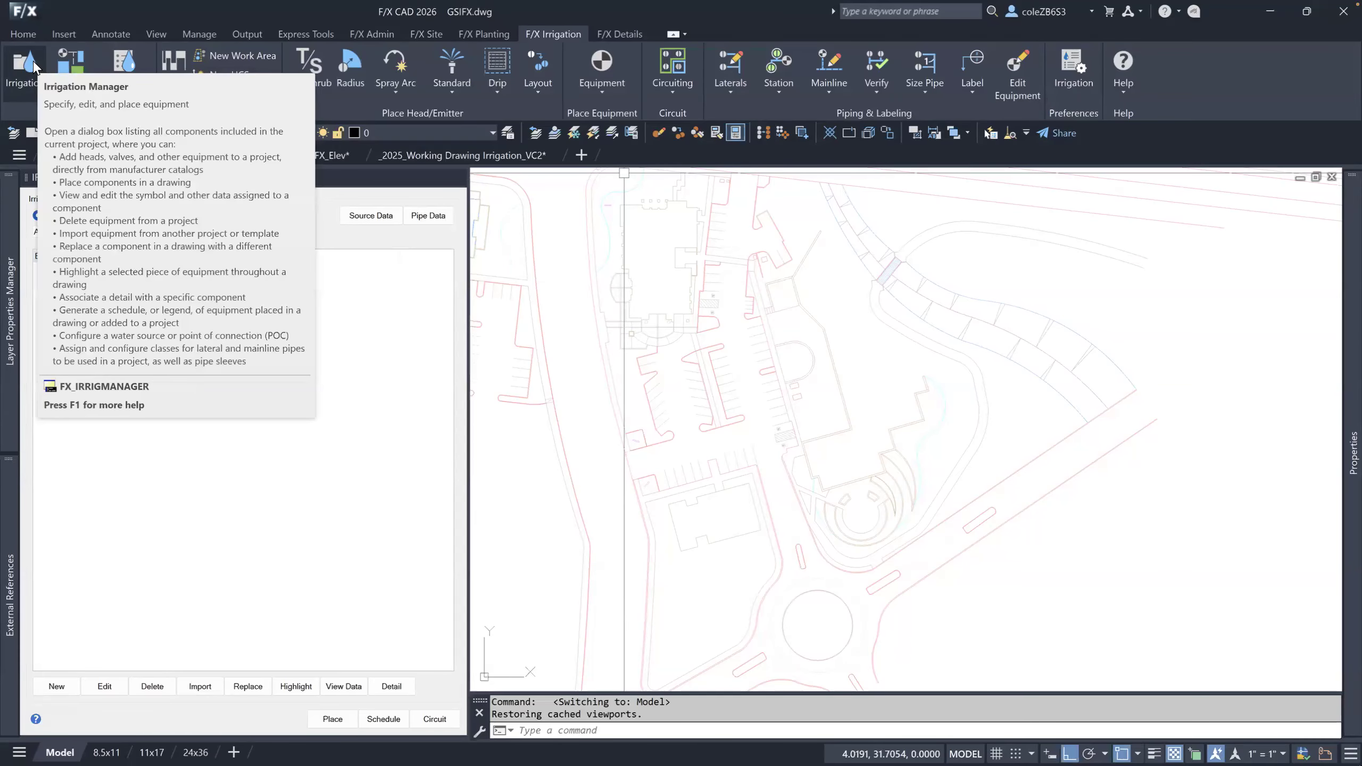
pyautogui.press('F1')
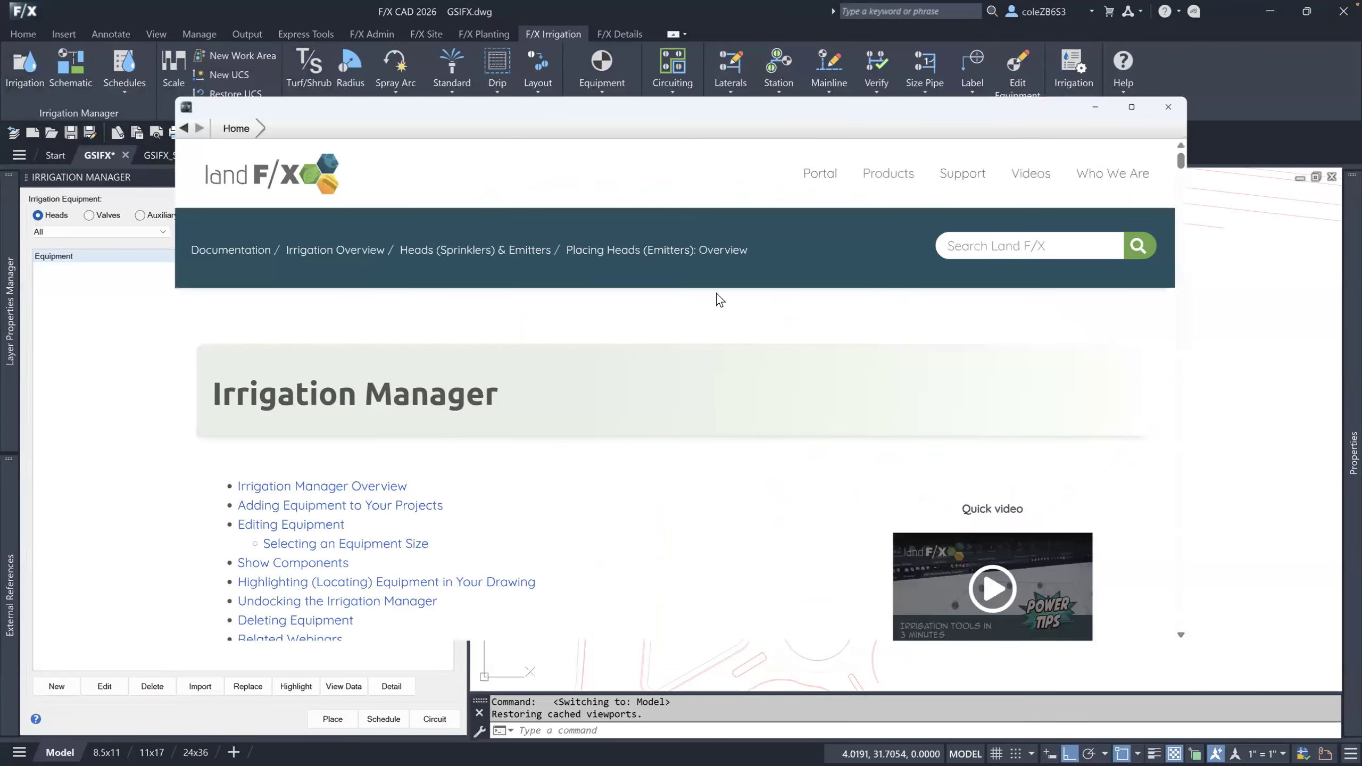
pyautogui.scroll(-12, 892, 359)
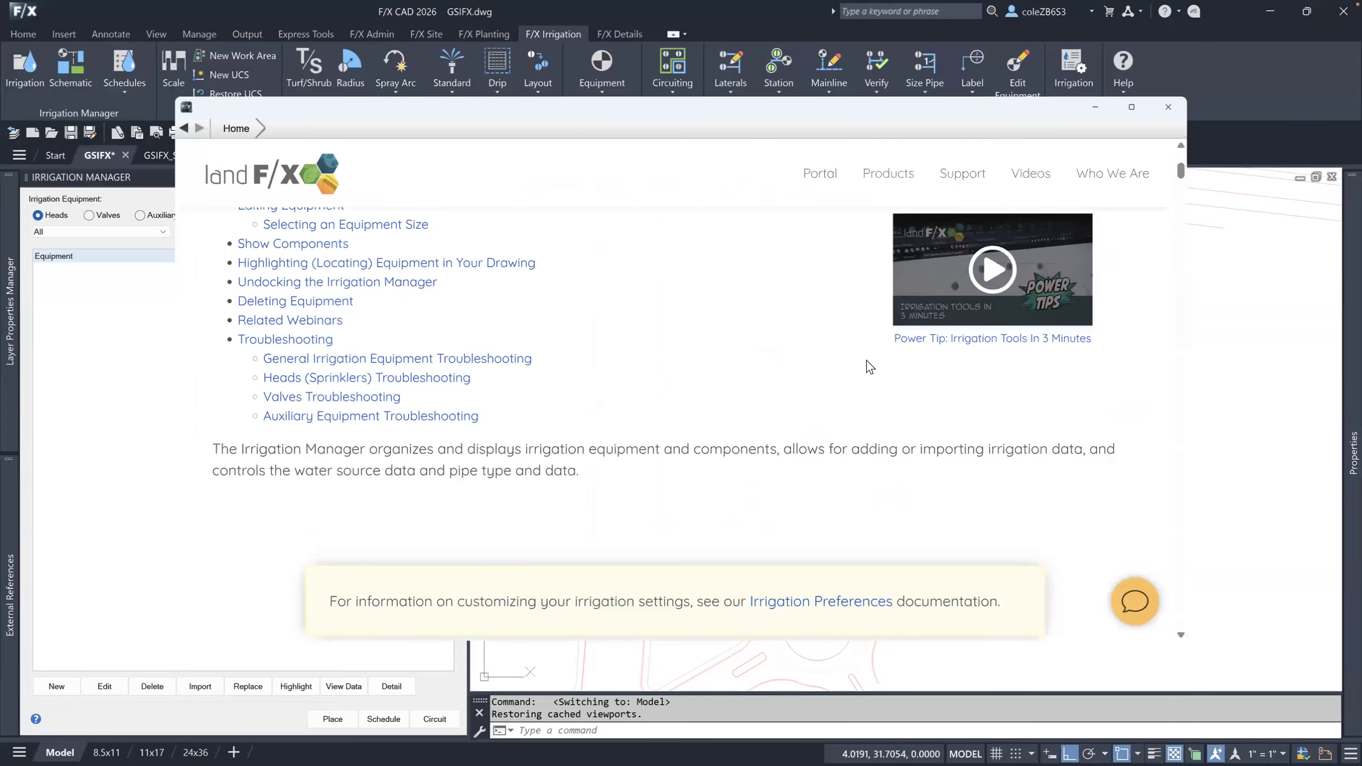
pyautogui.scroll(-12, 834, 328)
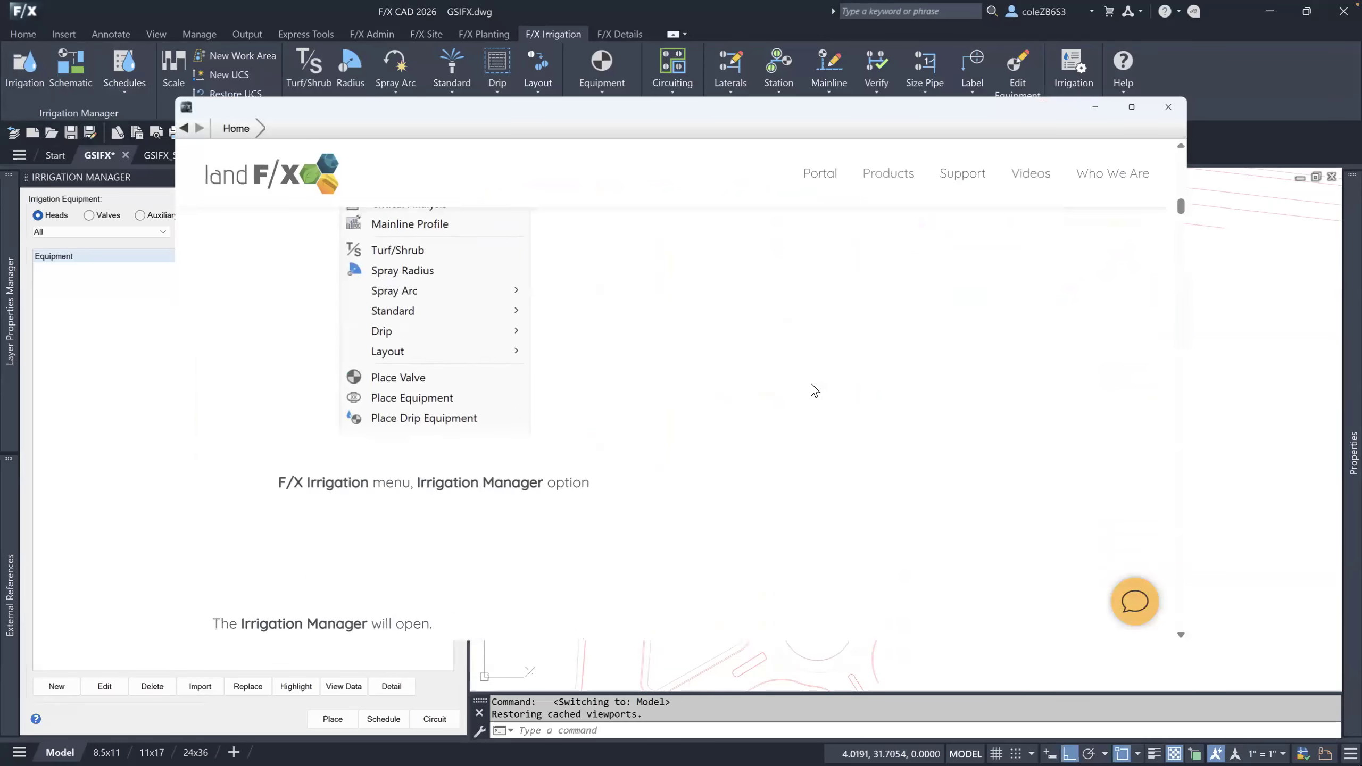
pyautogui.scroll(7, 812, 389)
pyautogui.scroll(15, 814, 400)
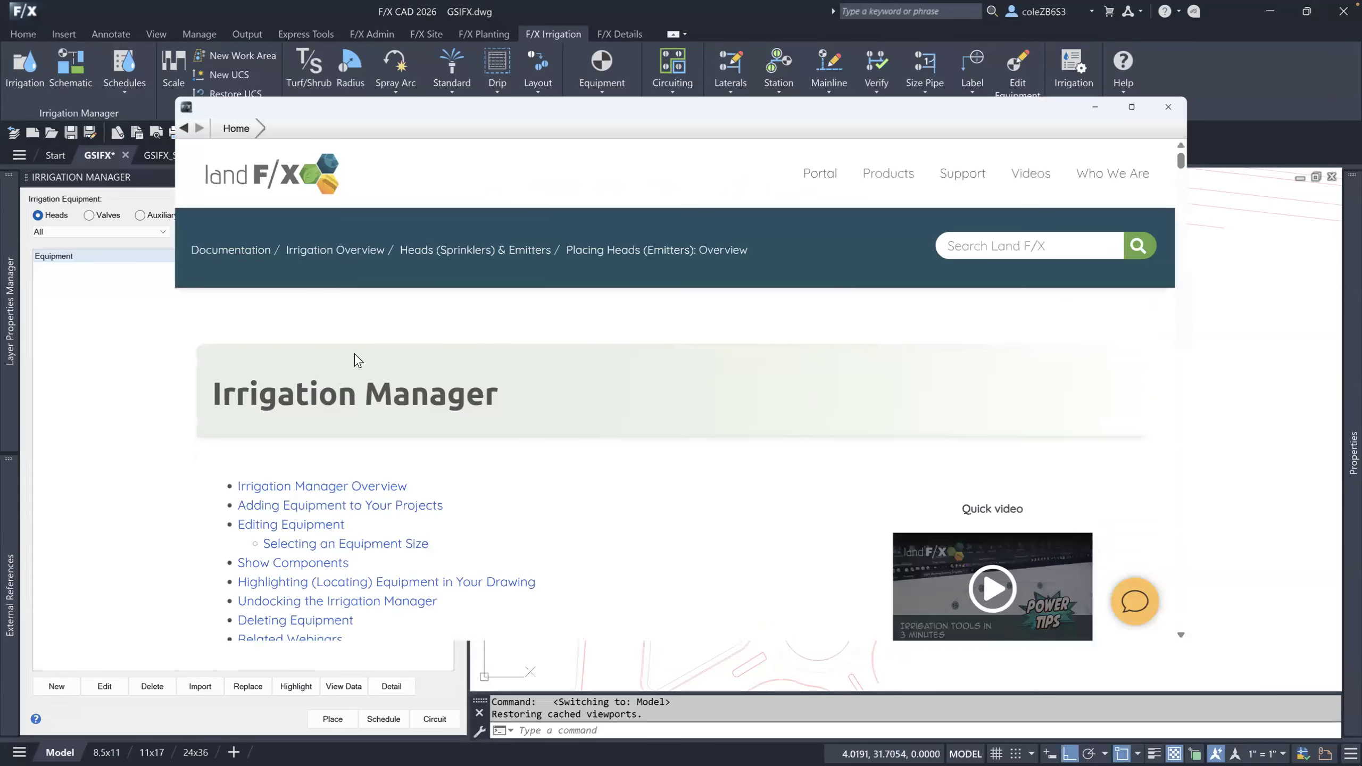
pyautogui.scroll(-3, 633, 428)
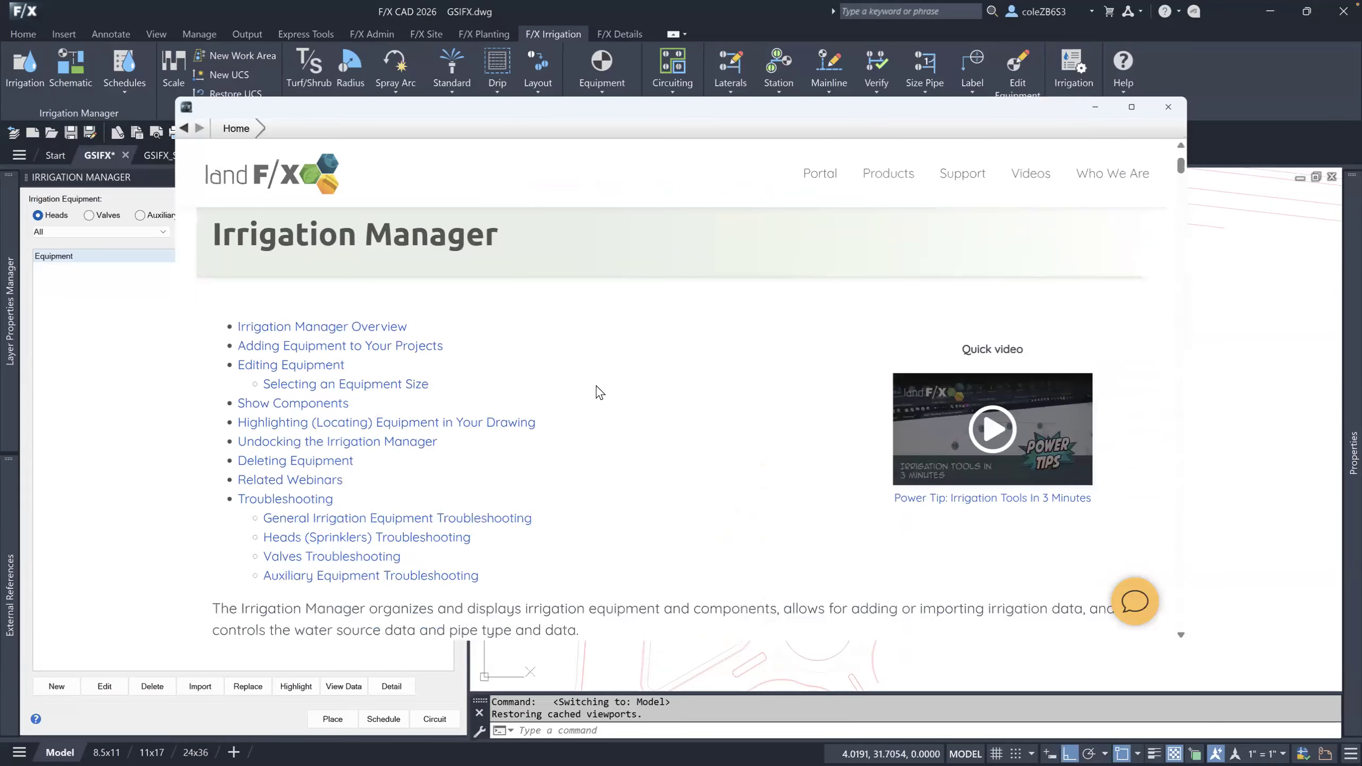
pyautogui.scroll(-10, 641, 379)
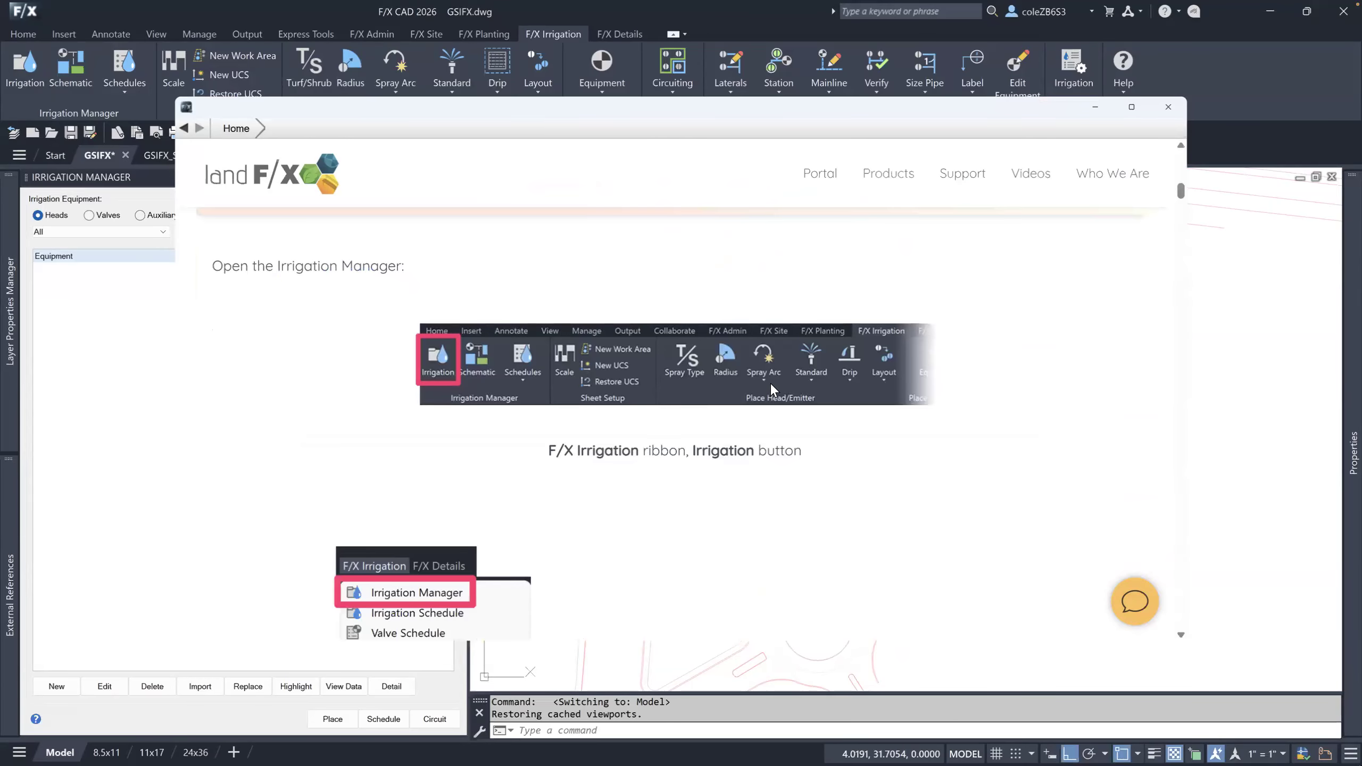
pyautogui.click(1172, 110)
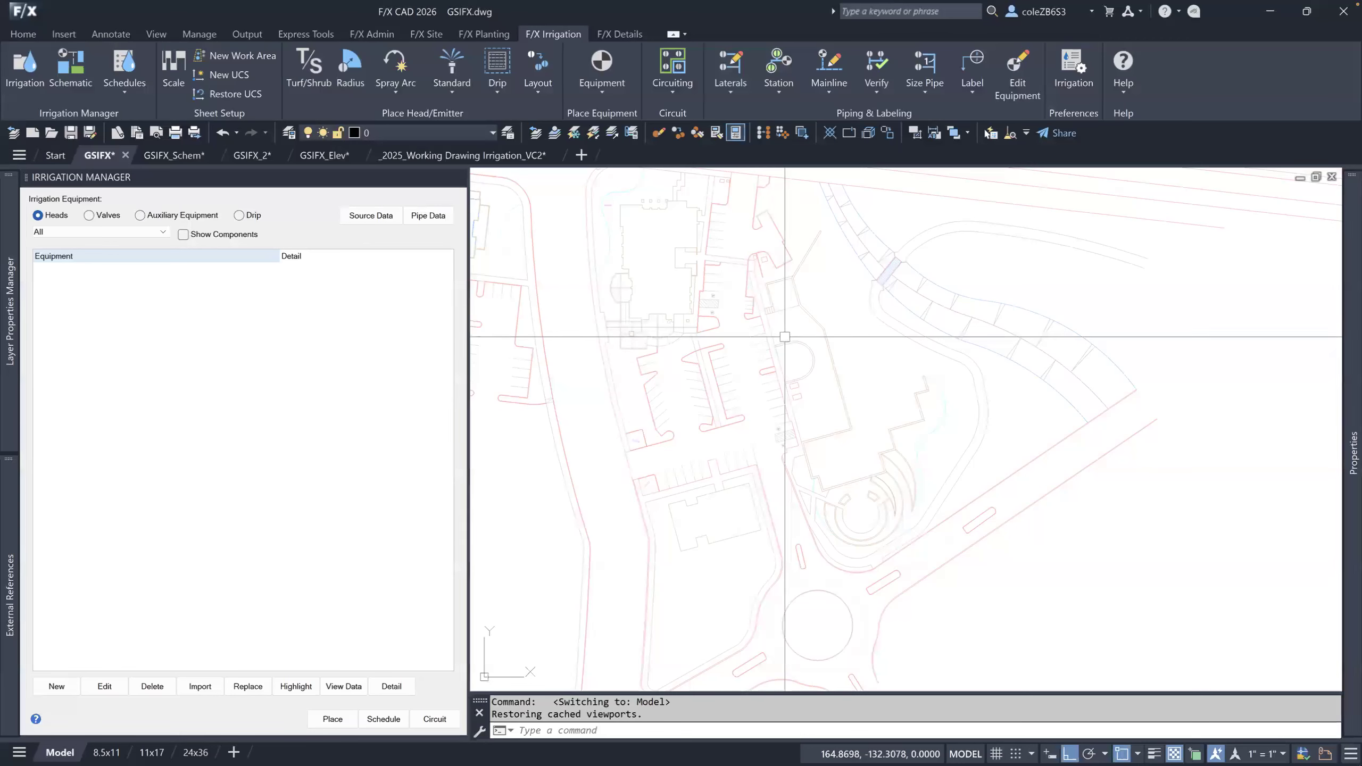
# Review the Irrigation Manager's equipment categories and the lateral pipe data settings, leaving the pipe data unchanged.
pyautogui.hotkey('ctrl', '1')
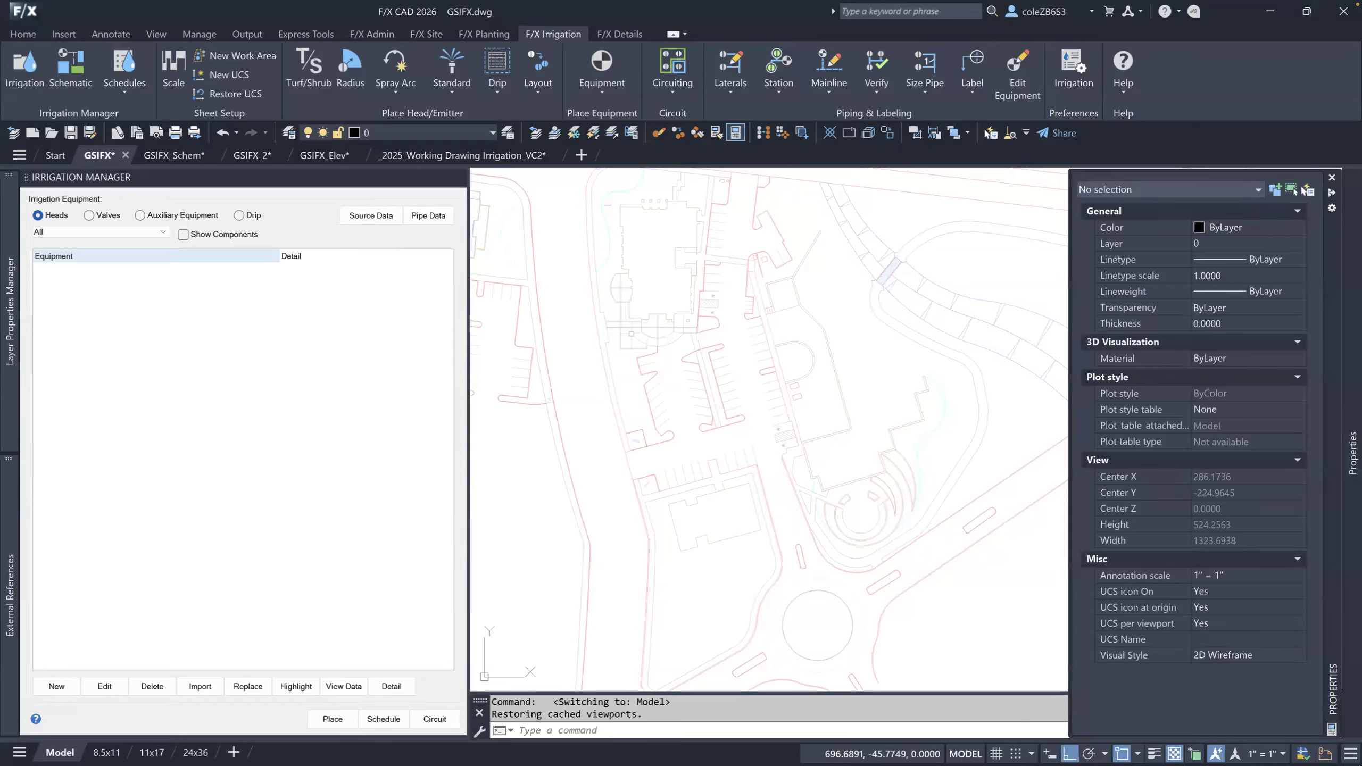
pyautogui.hotkey('ctrl', '1')
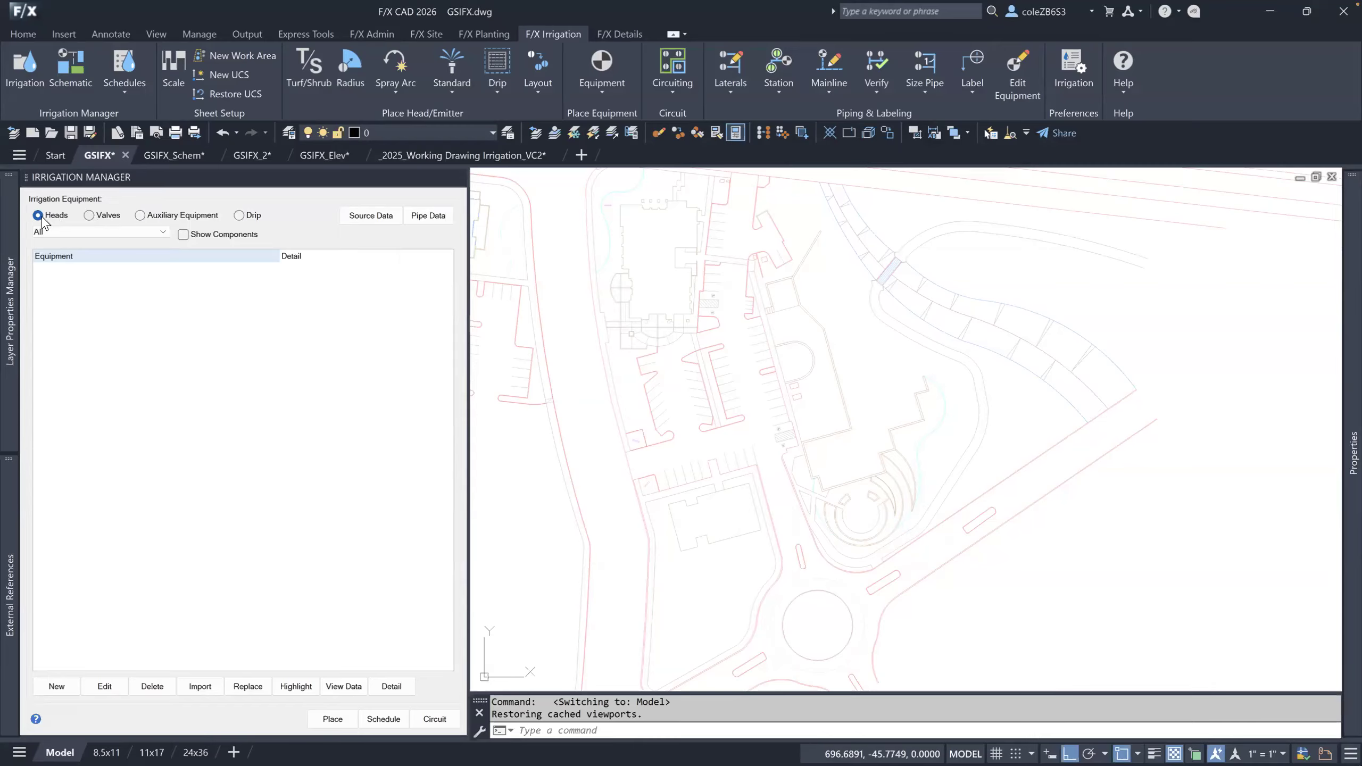
pyautogui.click(171, 216)
pyautogui.click(263, 218)
pyautogui.click(50, 222)
pyautogui.click(437, 220)
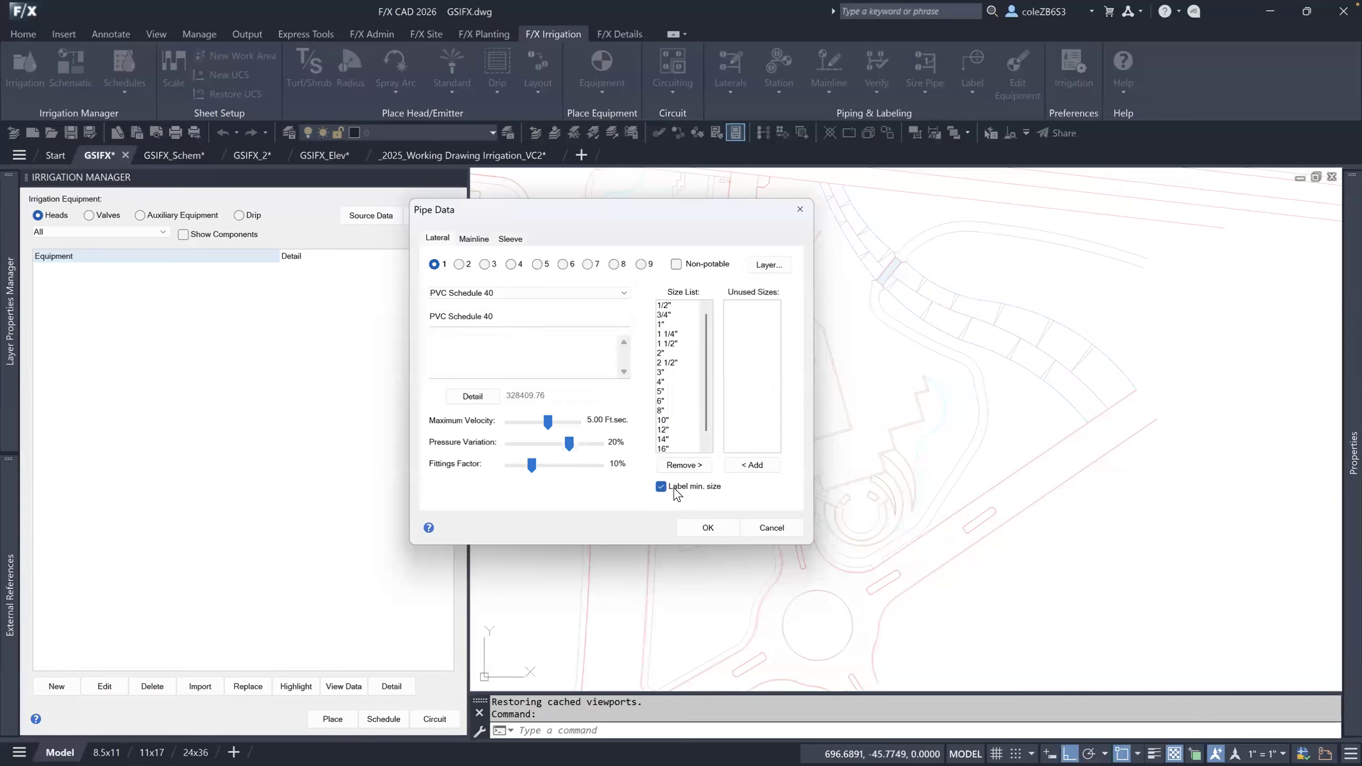
pyautogui.click(801, 212)
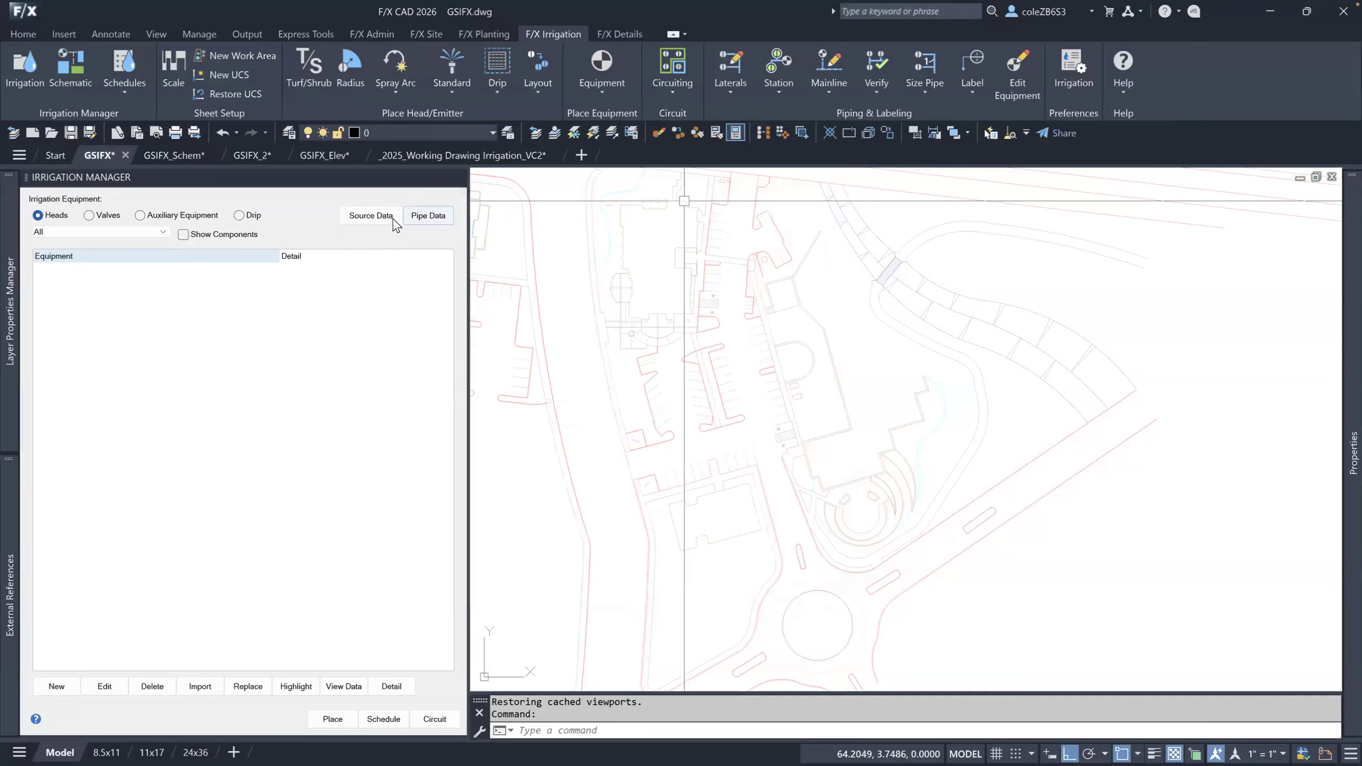
# Open the water source data and review the meter manufacturers, point of connection and custom source options.
pyautogui.click(371, 215)
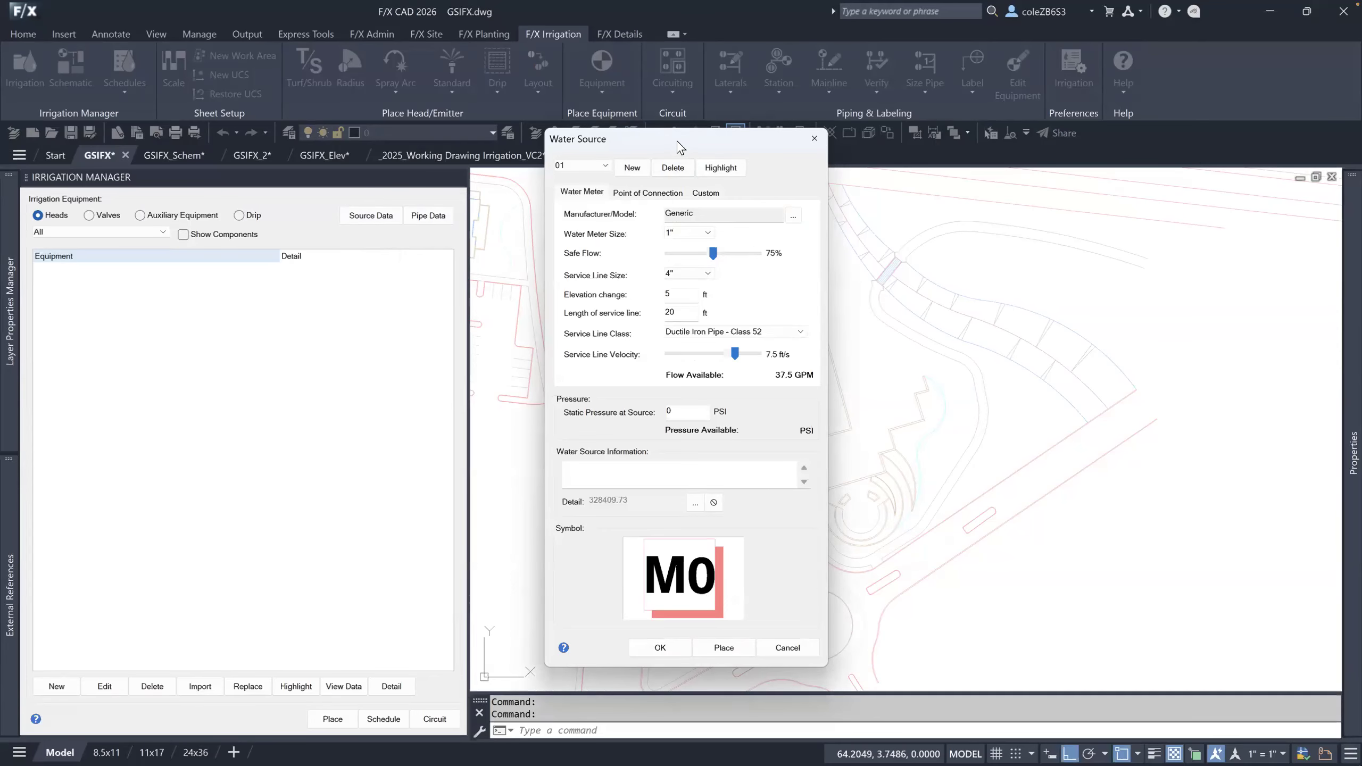
pyautogui.click(796, 216)
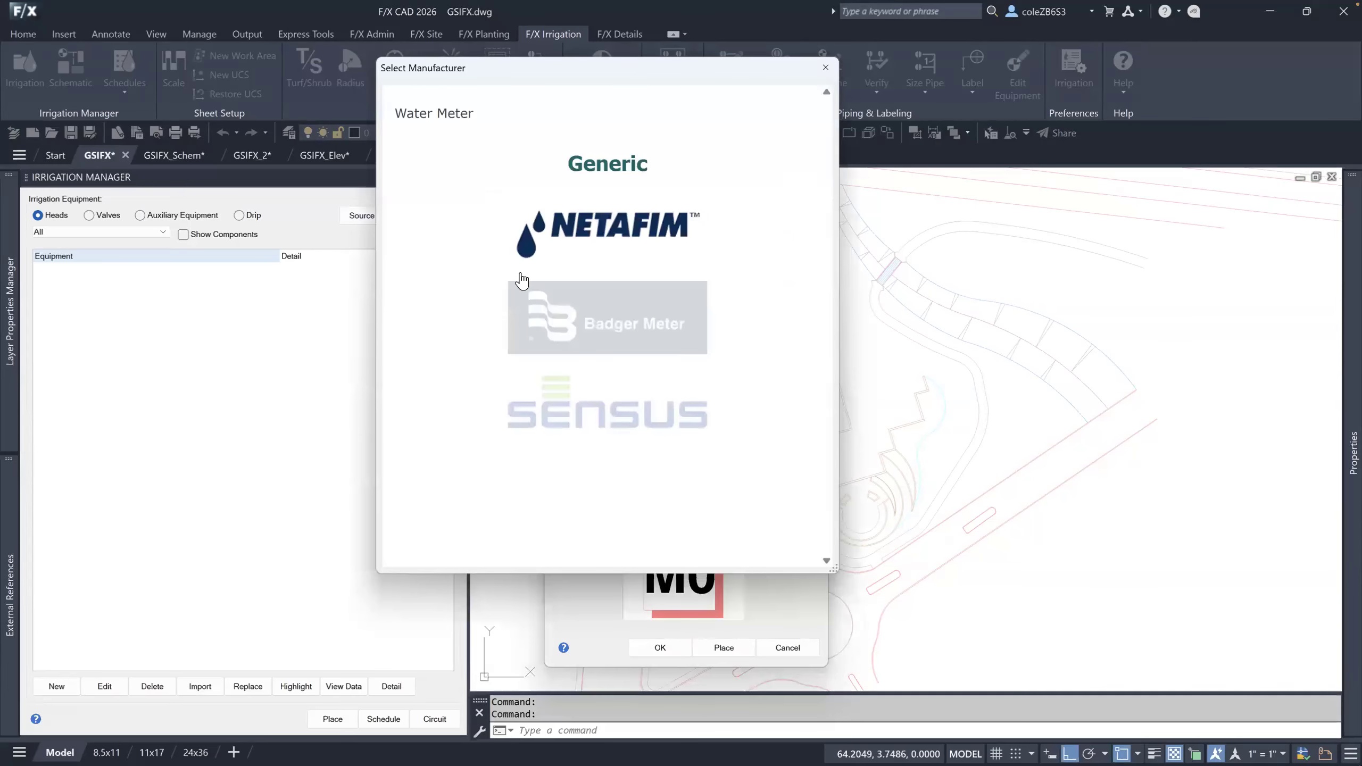
pyautogui.click(825, 70)
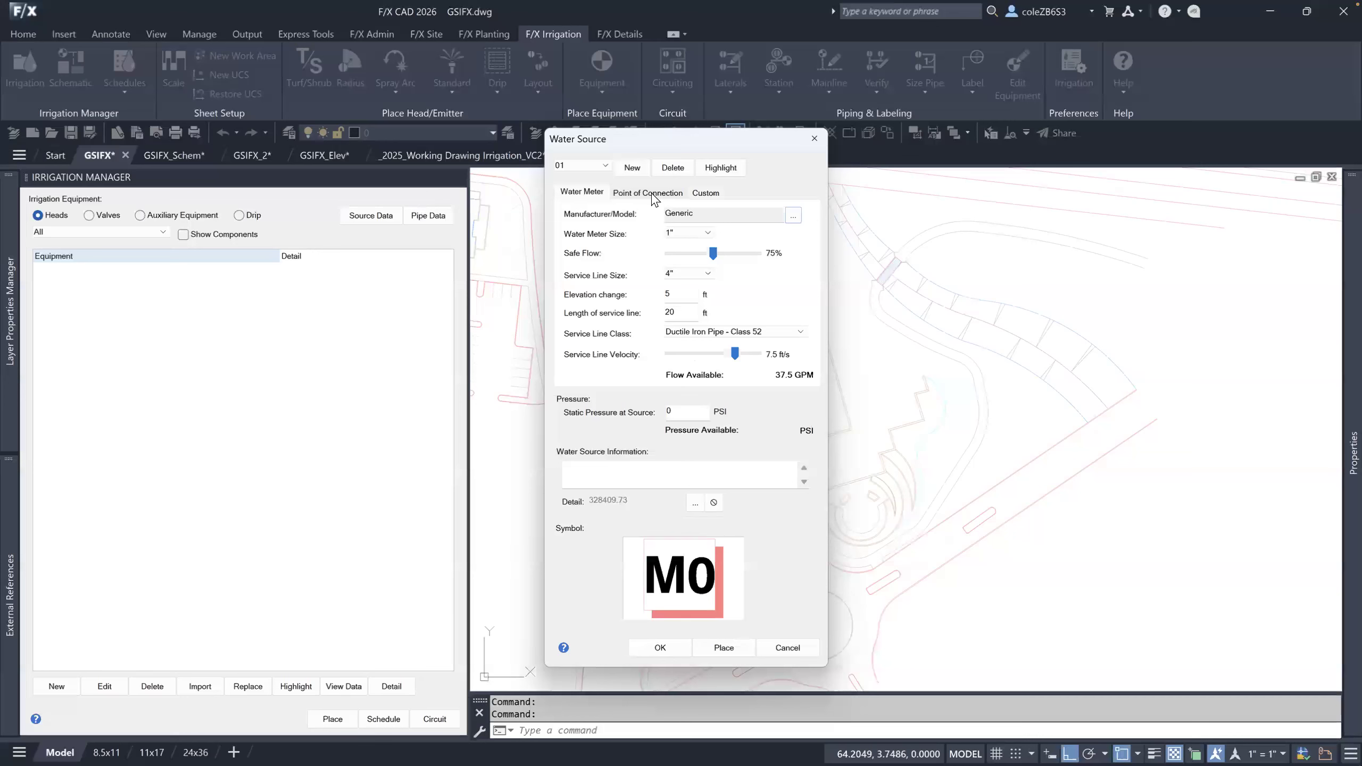
pyautogui.click(630, 196)
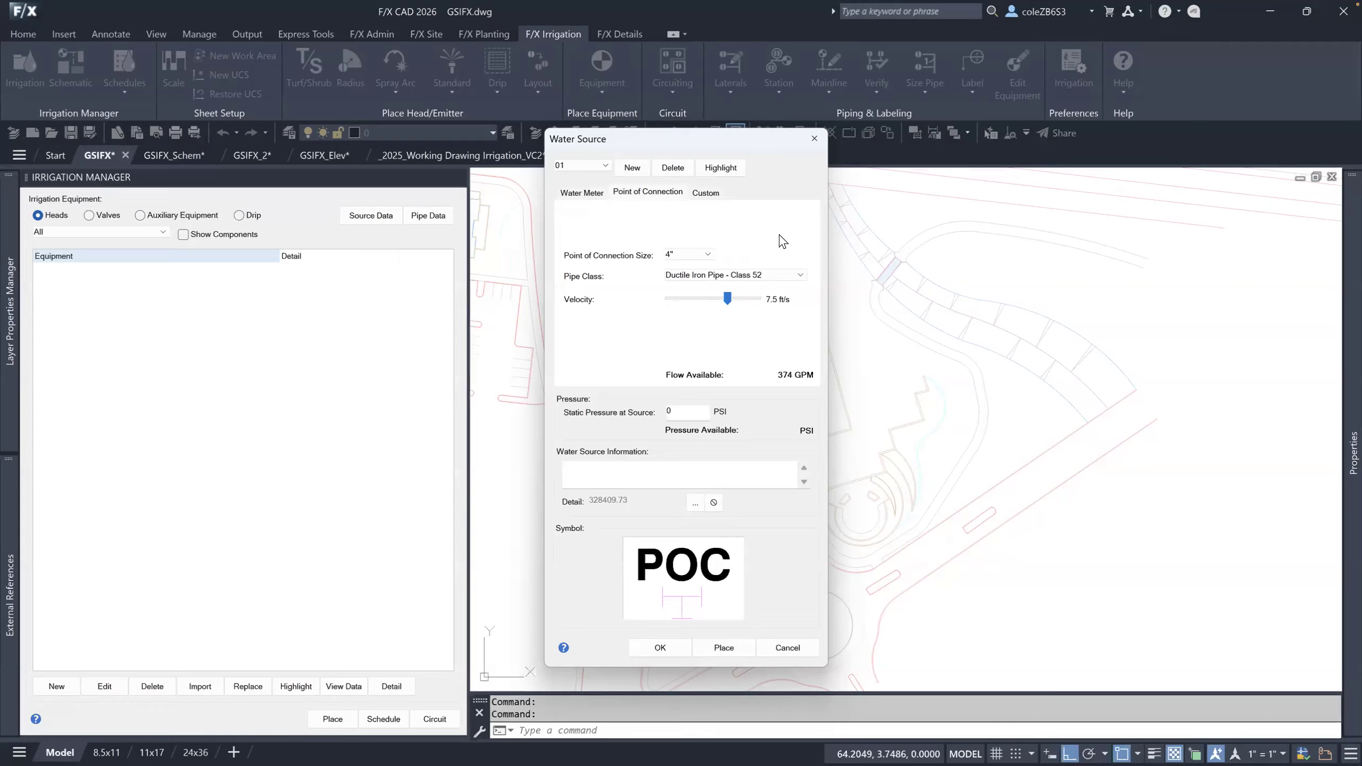
pyautogui.click(716, 195)
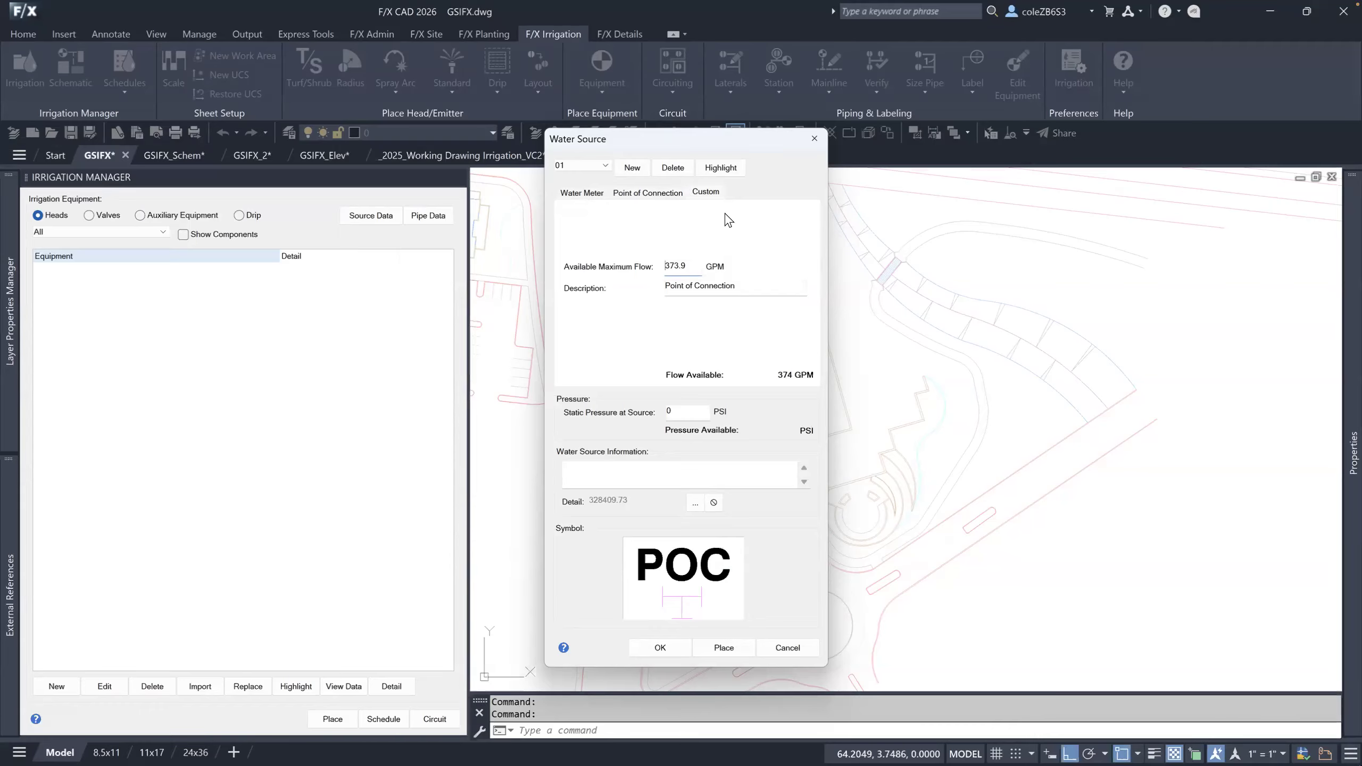
pyautogui.click(596, 194)
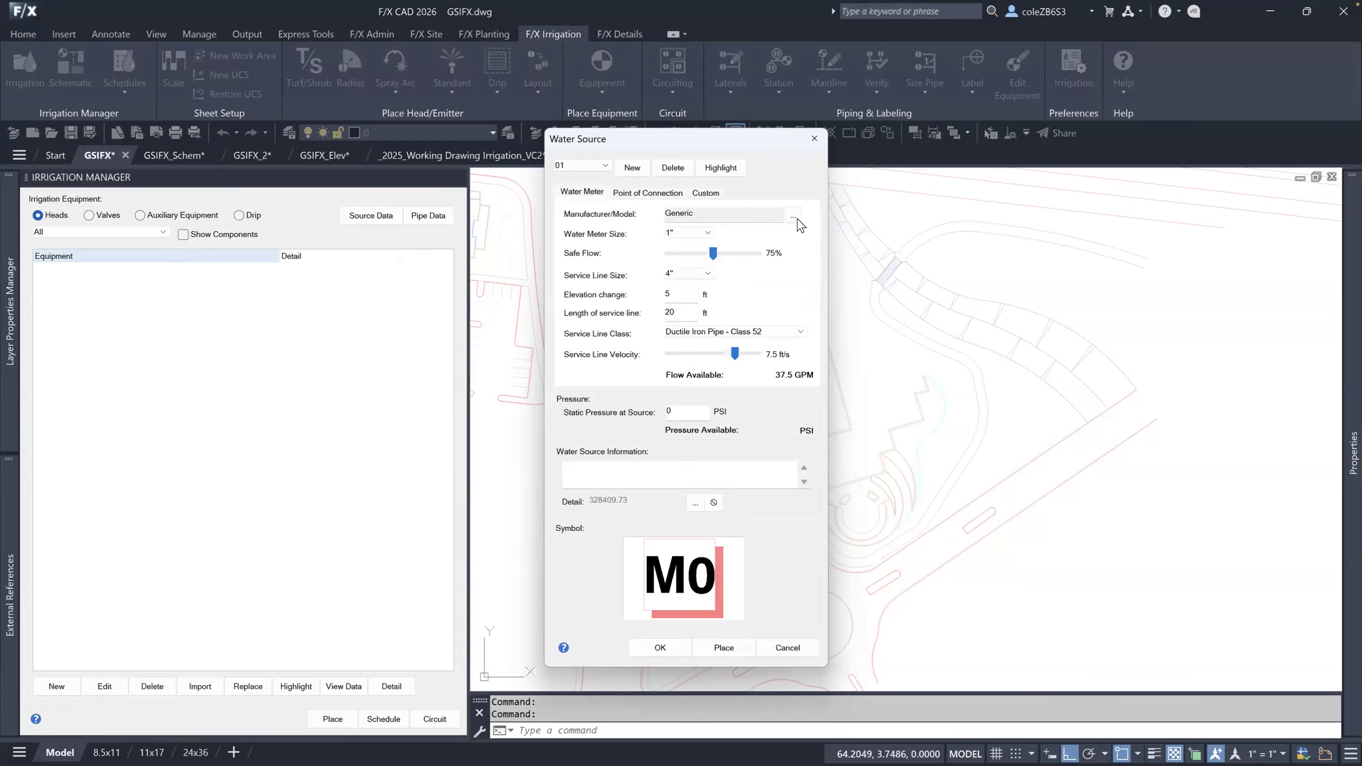
# Set the water meter size to 1-1/2" and the elevation change to 10 ft.
pyautogui.click(683, 239)
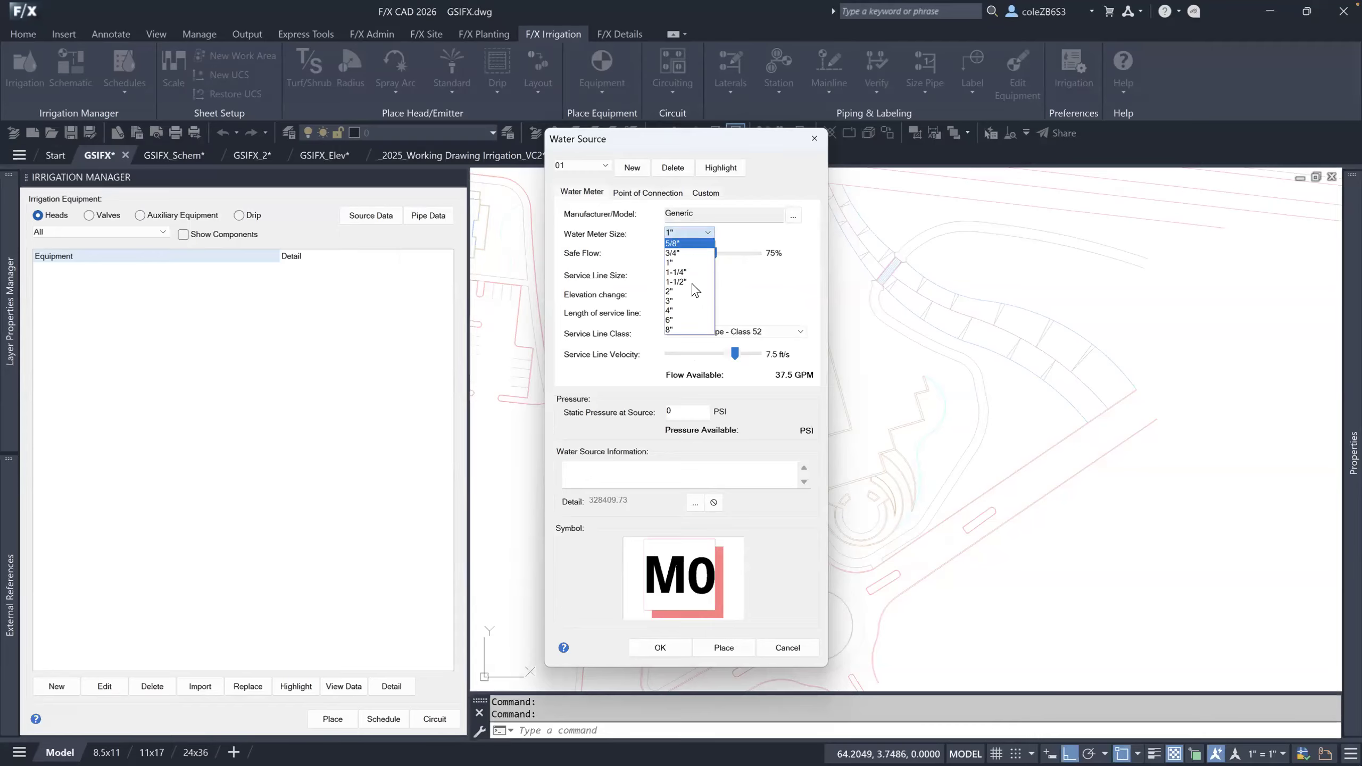
pyautogui.click(691, 294)
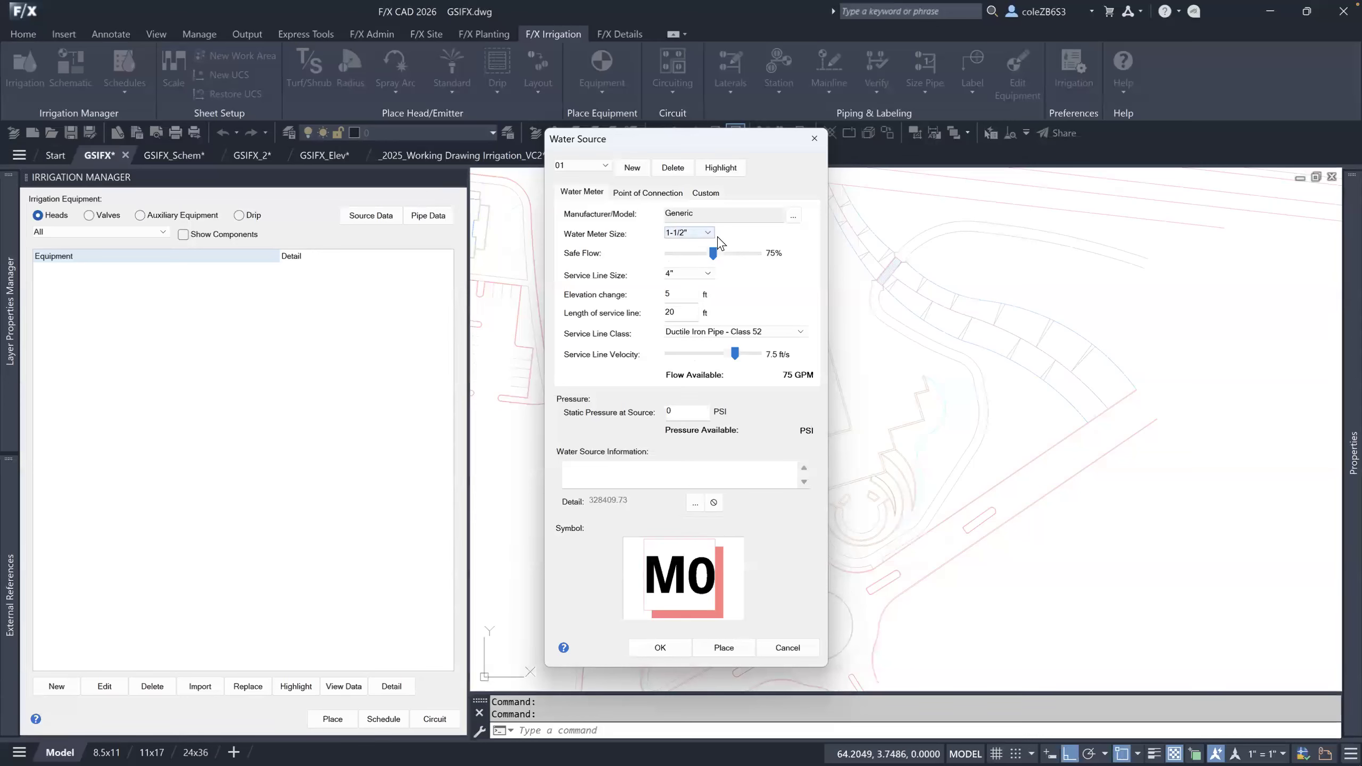
pyautogui.moveTo(712, 253); pyautogui.dragTo(711, 253)
pyautogui.moveTo(715, 256)
pyautogui.mouseDown()
pyautogui.moveTo(736, 257)
pyautogui.moveTo(715, 259)
pyautogui.mouseUp()
pyautogui.moveTo(690, 296); pyautogui.dragTo(613, 299)
# Review the service line classes, keep Ductile Iron Pipe - Class 52, and set the static pressure at the source to 120 PSI.
pyautogui.click(778, 334)
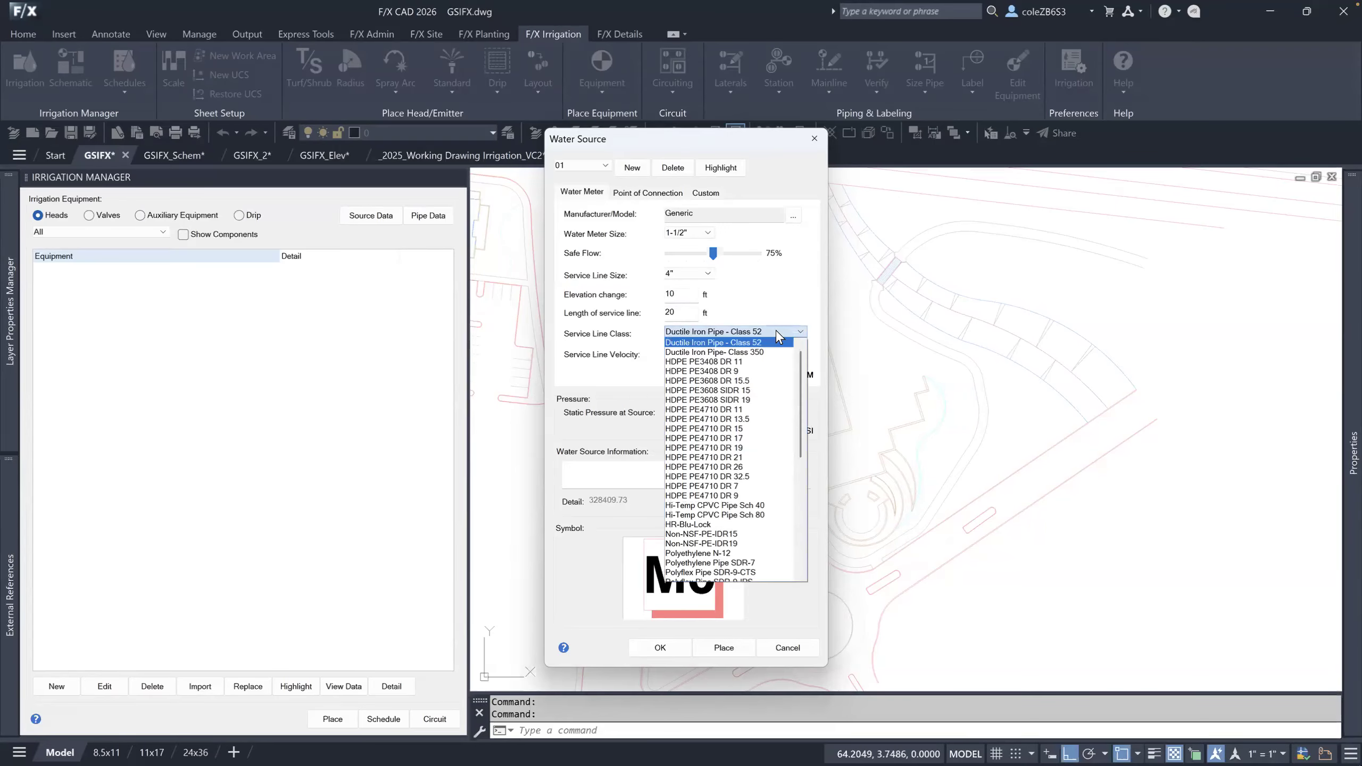
pyautogui.click(709, 333)
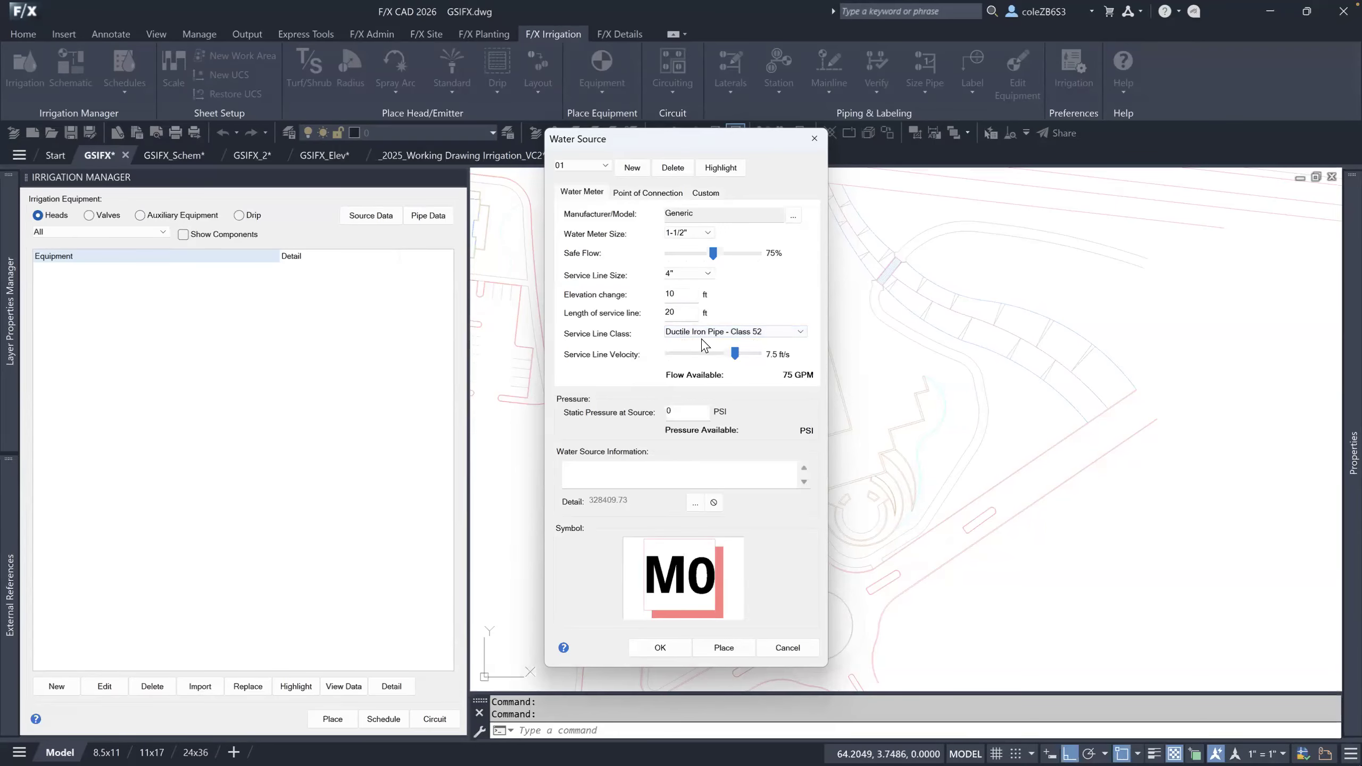
pyautogui.click(712, 335)
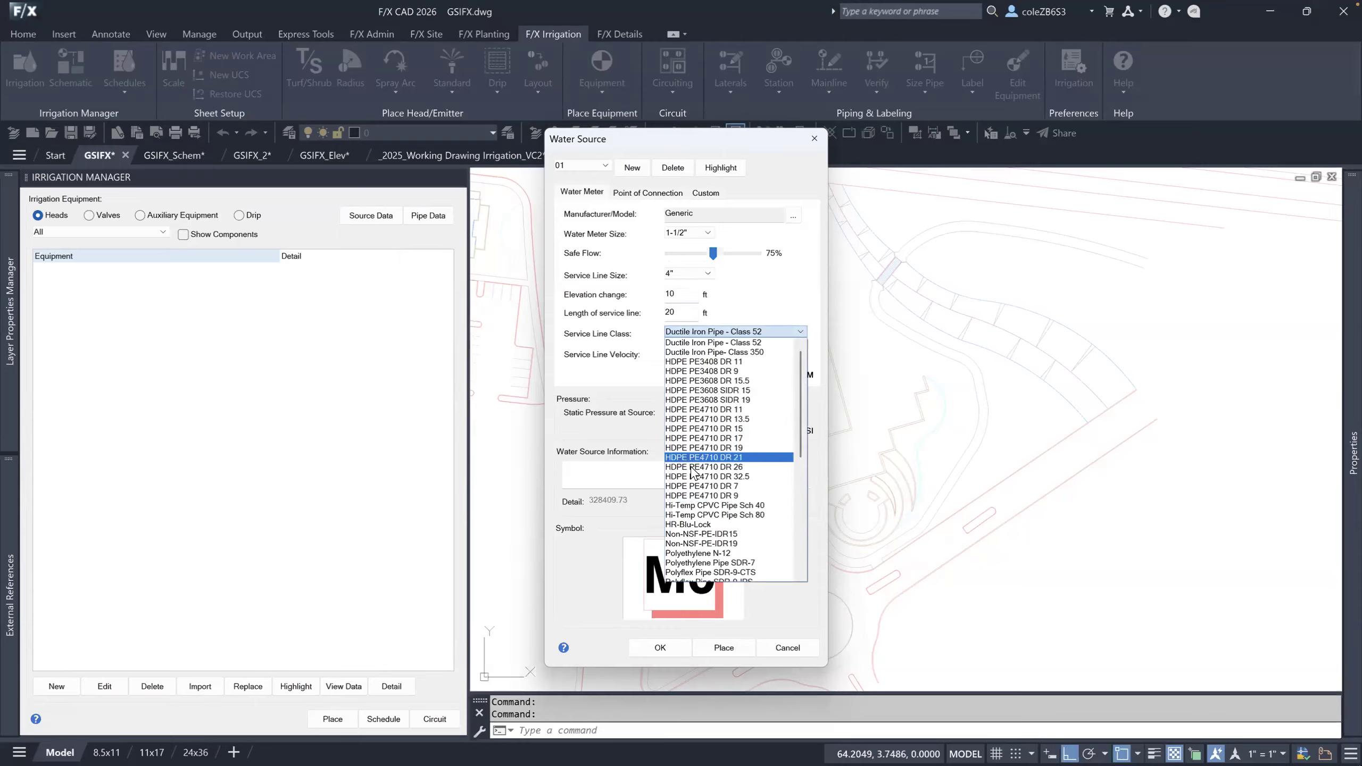
pyautogui.click(634, 369)
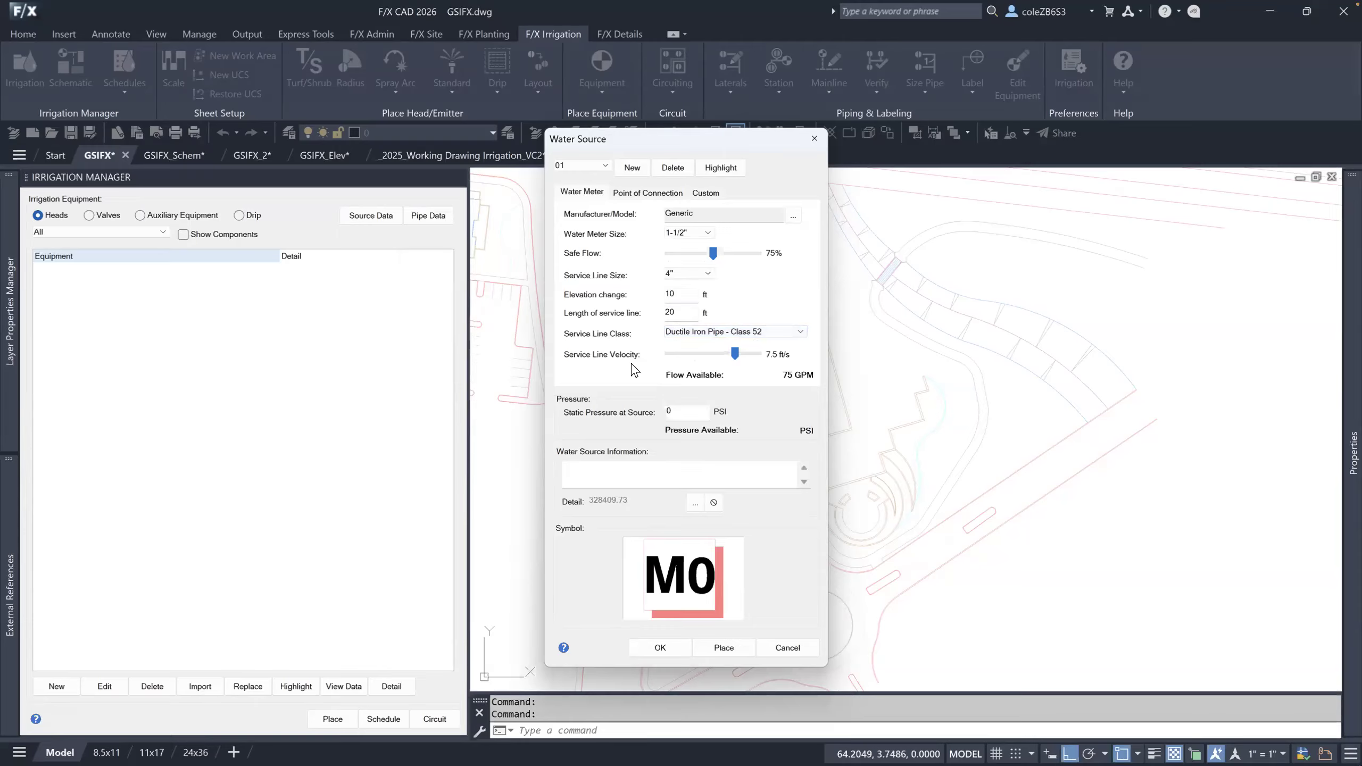
pyautogui.click(704, 410)
pyautogui.write('120')
# Place the water meter just inside the site's upper boundary line, beside the start of the curved path, and number it M1.
pyautogui.click(722, 660)
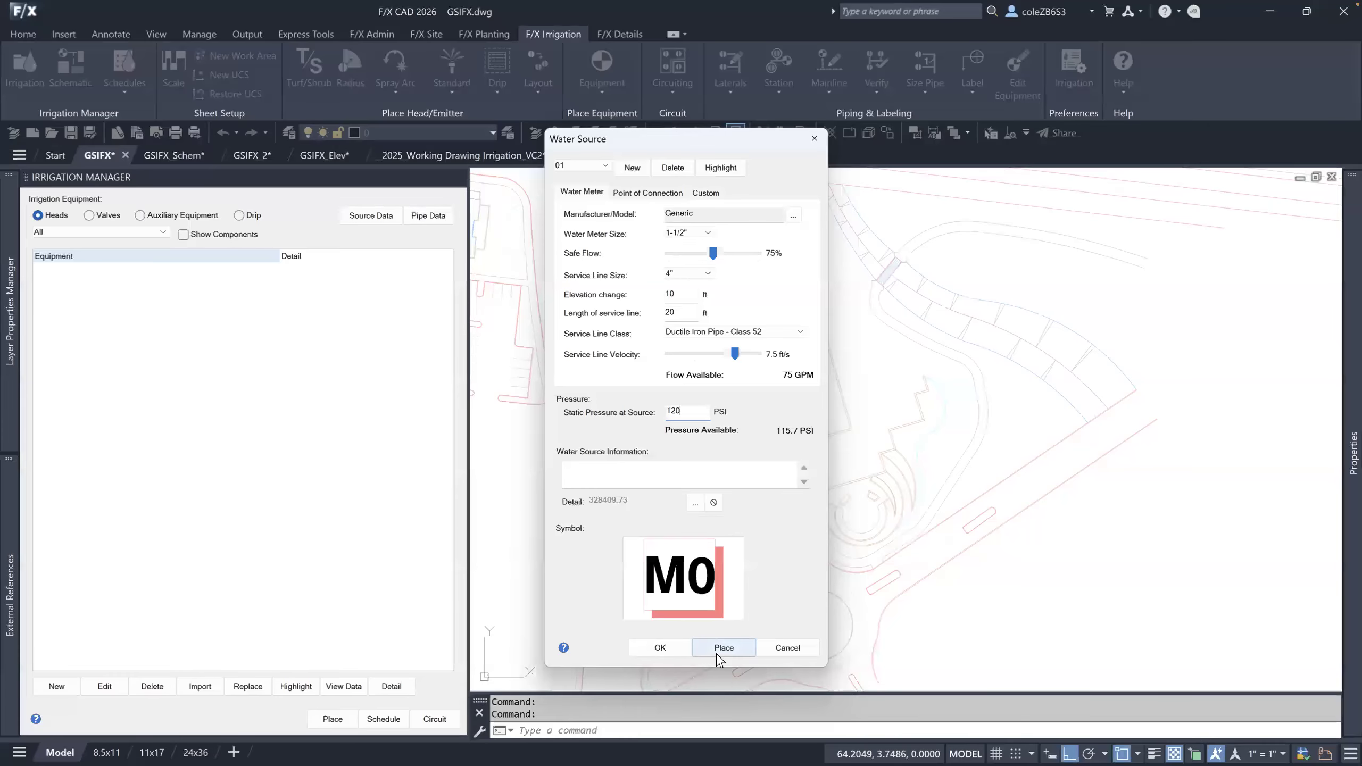
pyautogui.scroll(3, 773, 365)
pyautogui.moveTo(772, 365); pyautogui.dragTo(870, 523, button='middle')
pyautogui.scroll(3, 750, 342)
pyautogui.moveTo(1043, 456); pyautogui.dragTo(739, 371, button='middle')
pyautogui.scroll(-2, 829, 374)
pyautogui.moveTo(829, 374)
pyautogui.mouseDown(button='middle')
pyautogui.moveTo(931, 301)
pyautogui.moveTo(786, 325)
pyautogui.mouseUp(button='middle')
pyautogui.scroll(2, 786, 295)
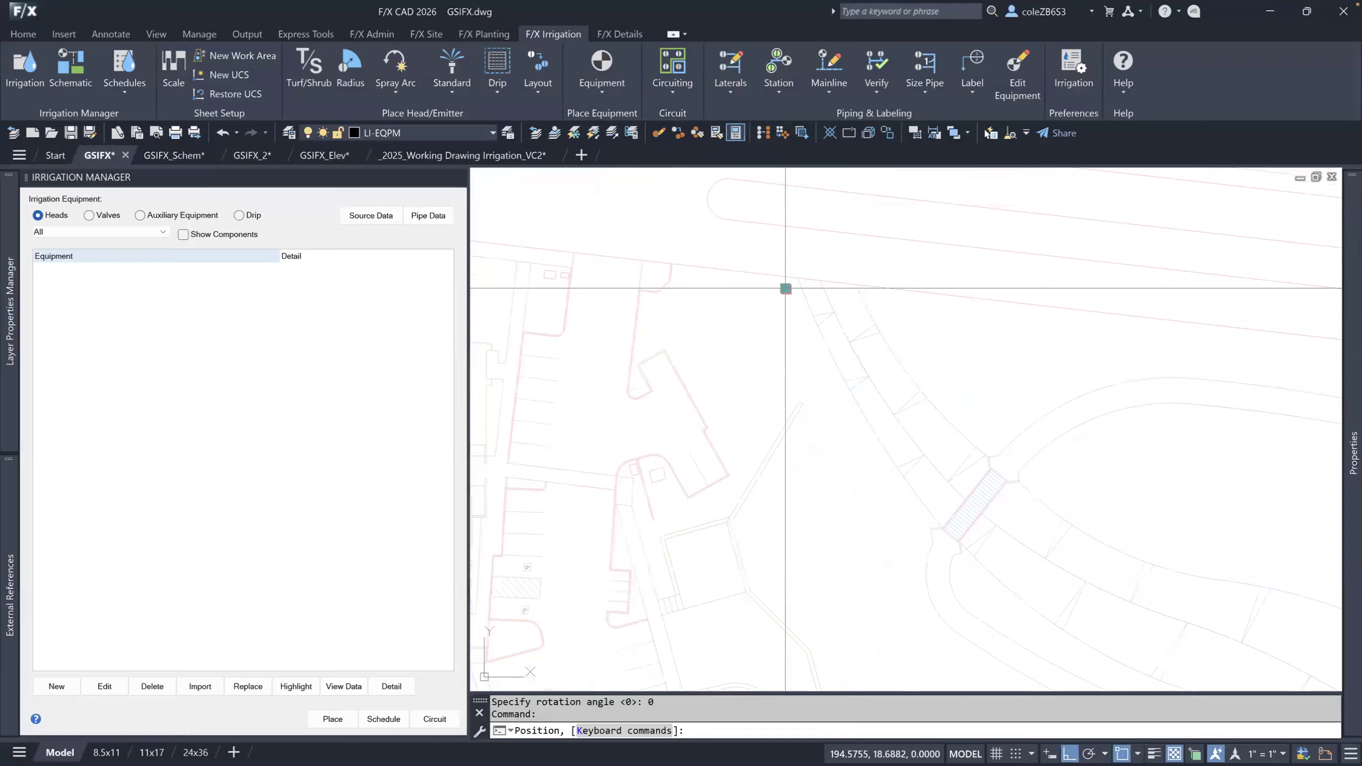
pyautogui.click(787, 289)
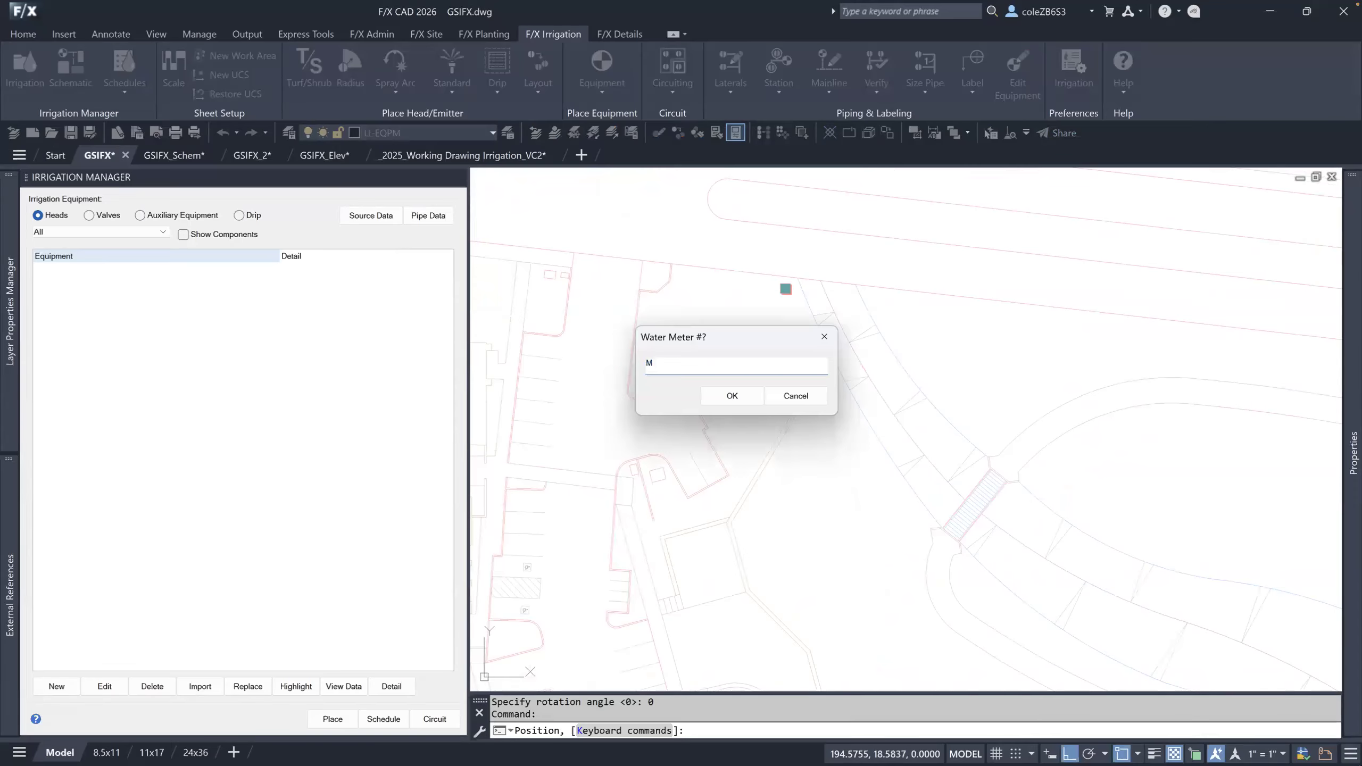
pyautogui.press('Return')
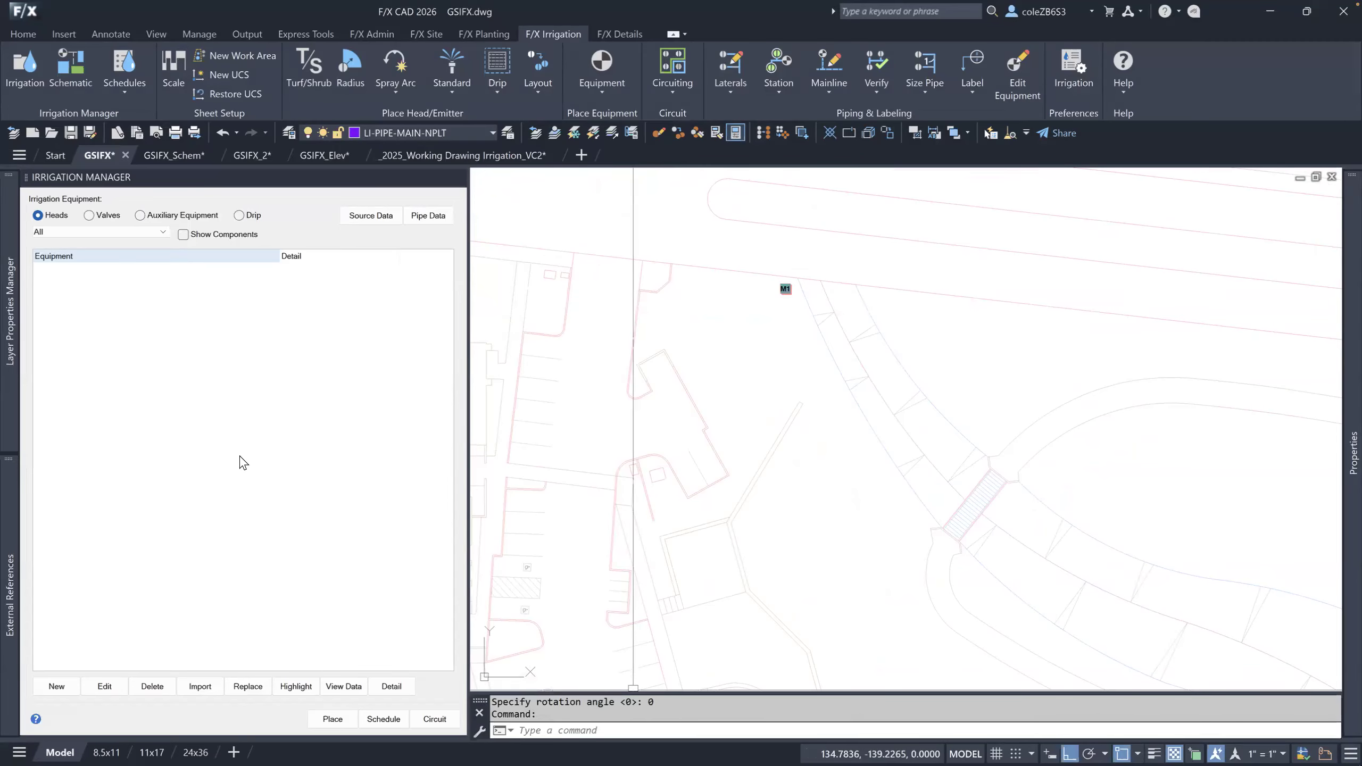
# Add a Hunter turf spray head to the project: Pro-Spray with High Efficiency Nozzles, model PROS-02-CV.
pyautogui.click(56, 686)
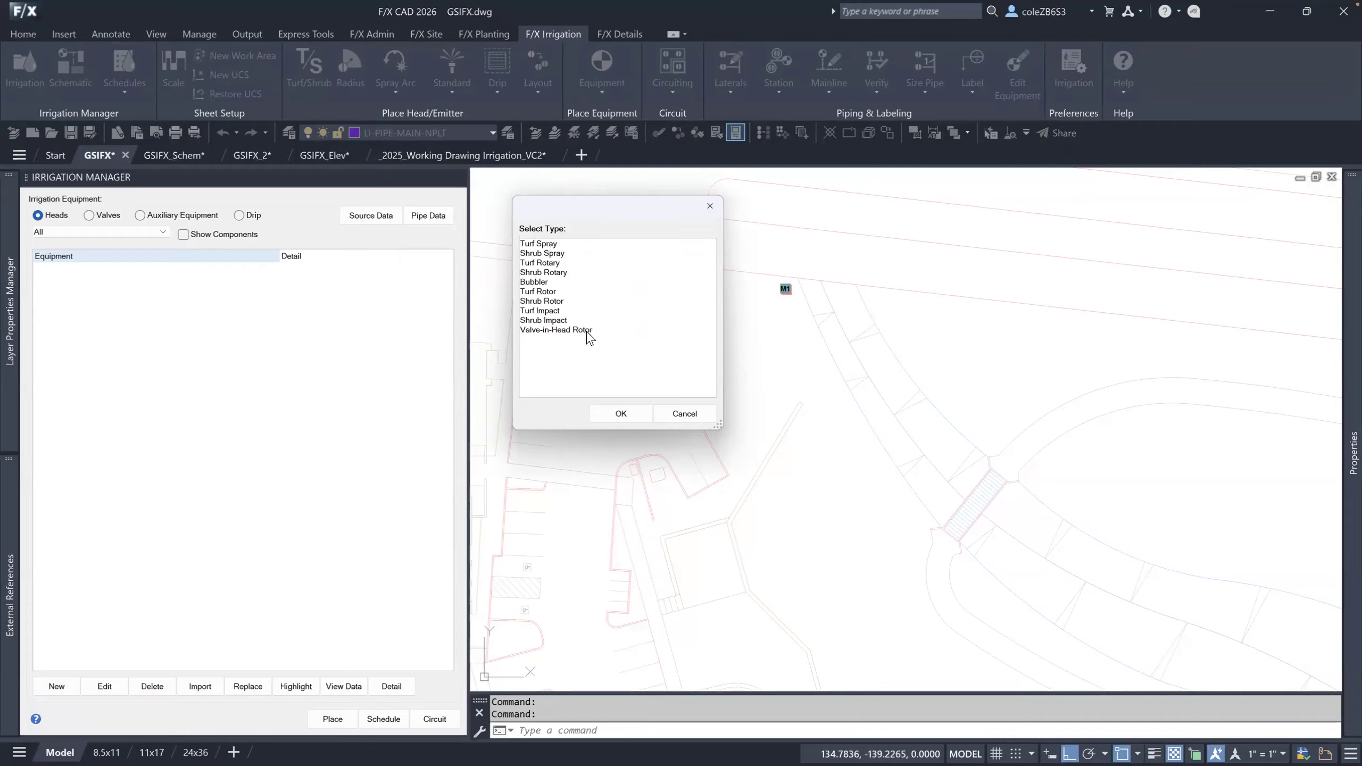
pyautogui.click(546, 244)
pyautogui.click(621, 414)
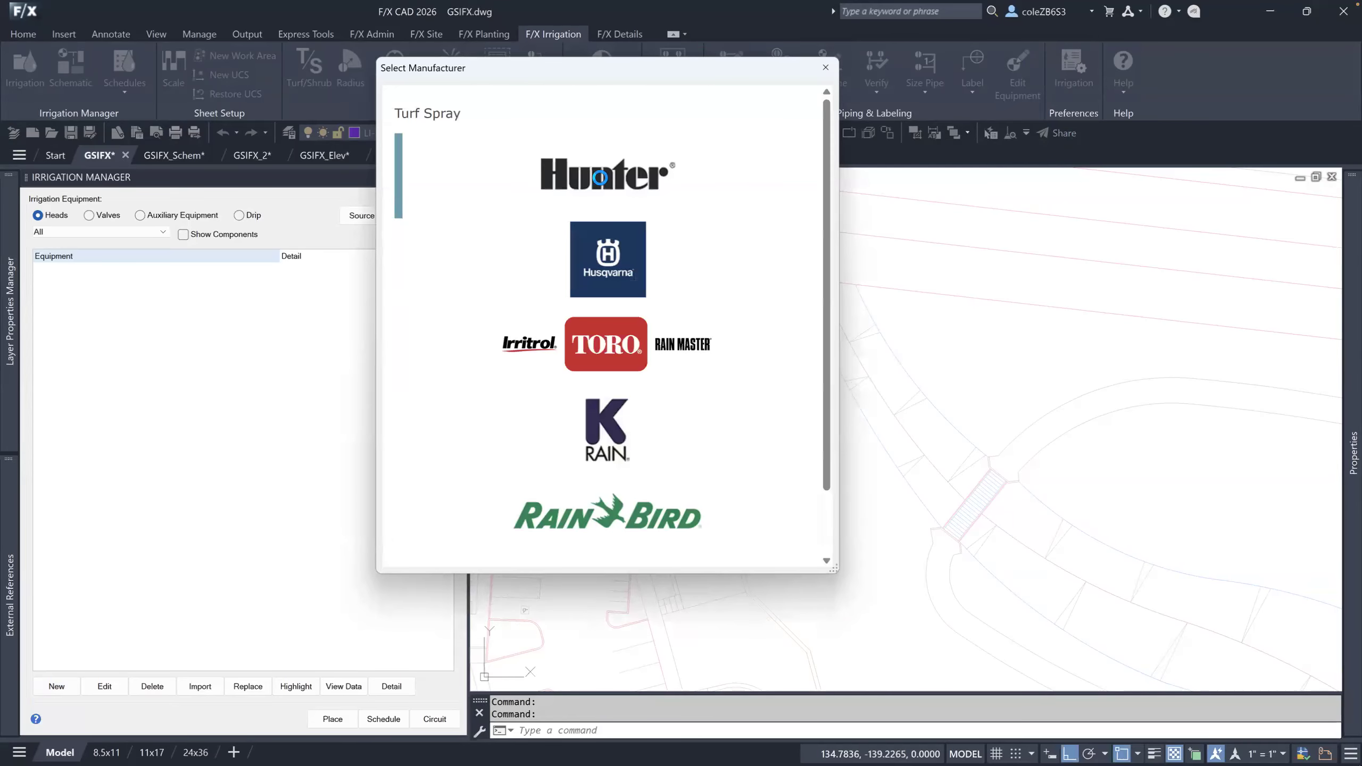
pyautogui.click(600, 178)
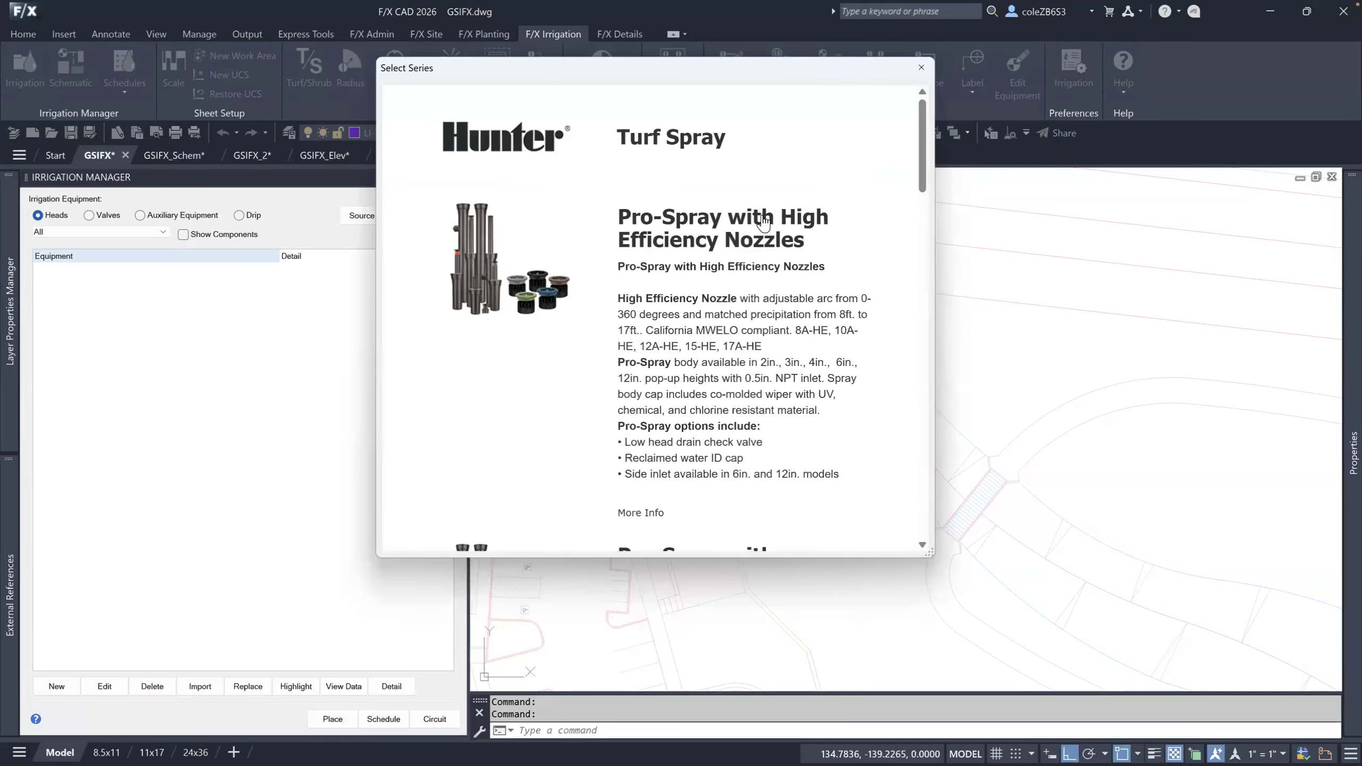
pyautogui.click(758, 228)
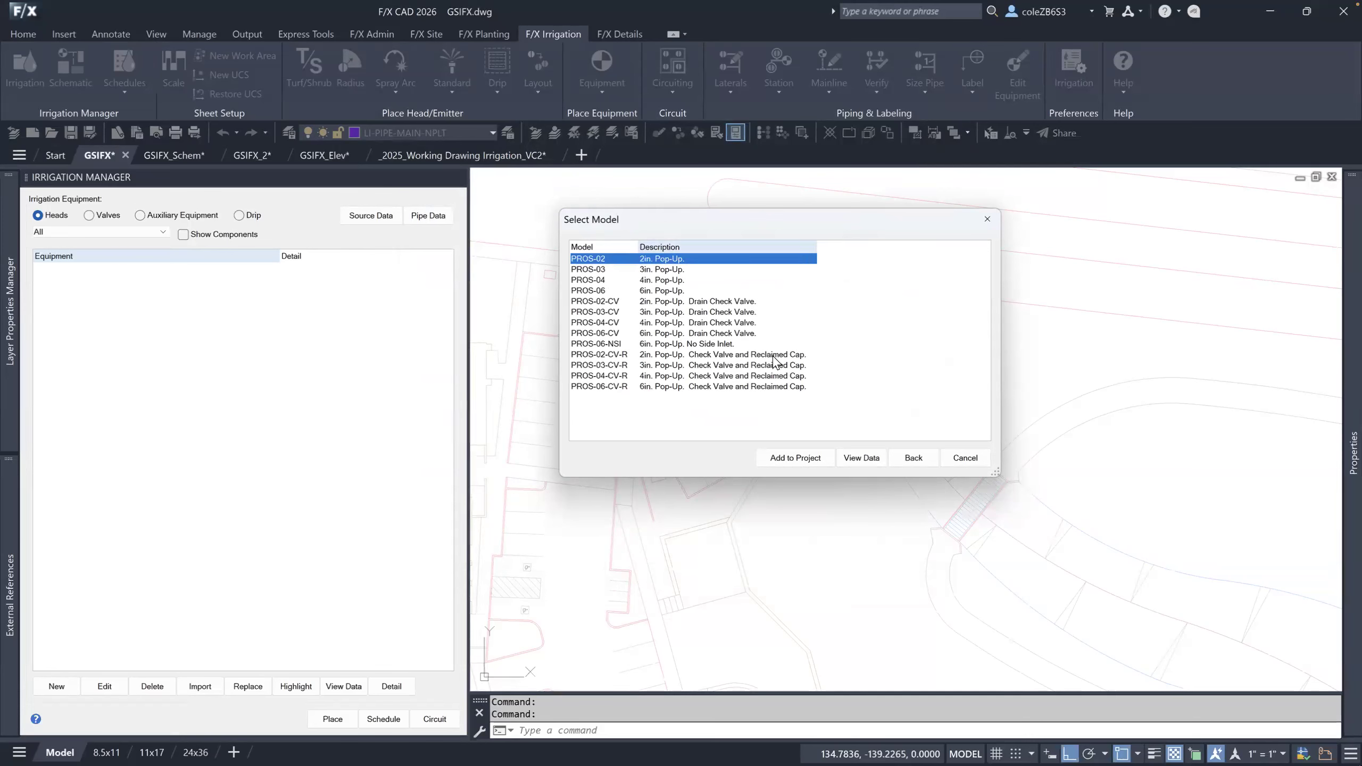
pyautogui.click(698, 303)
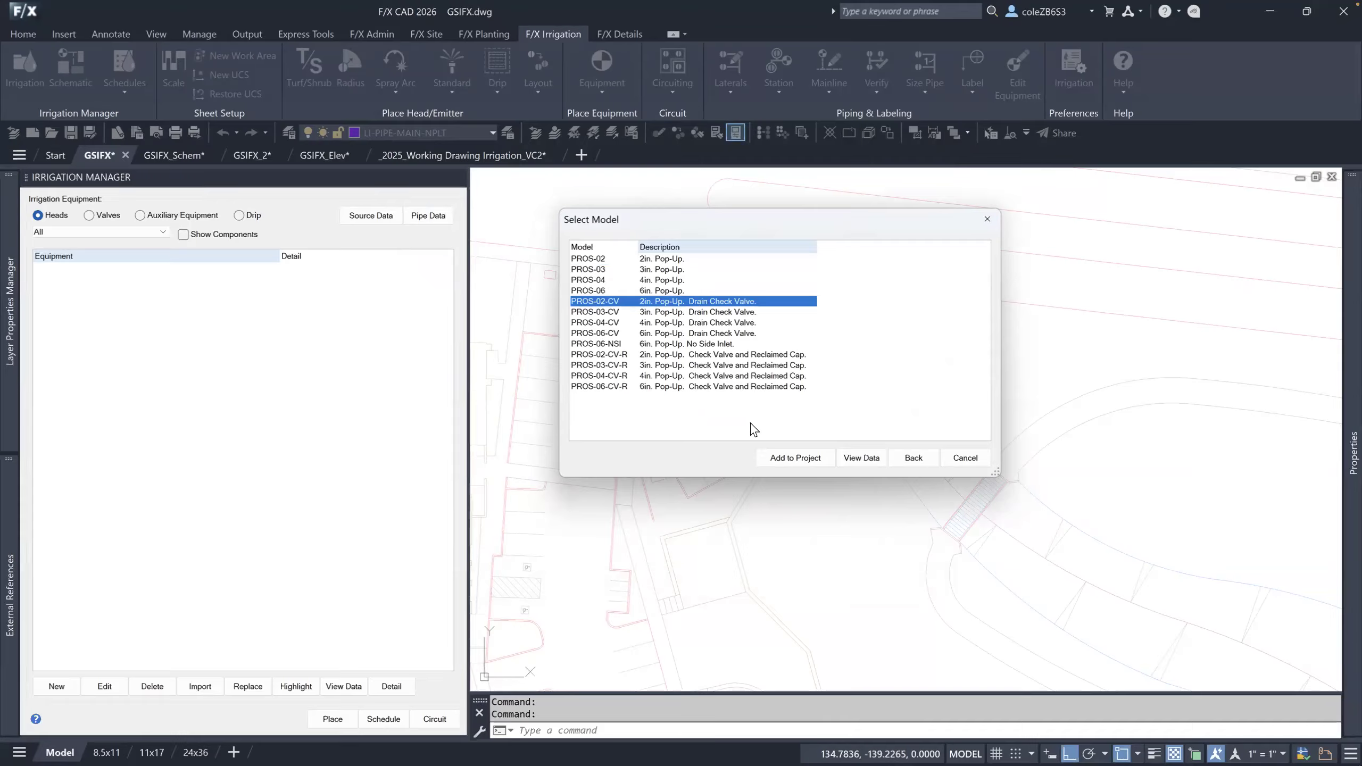
pyautogui.click(790, 459)
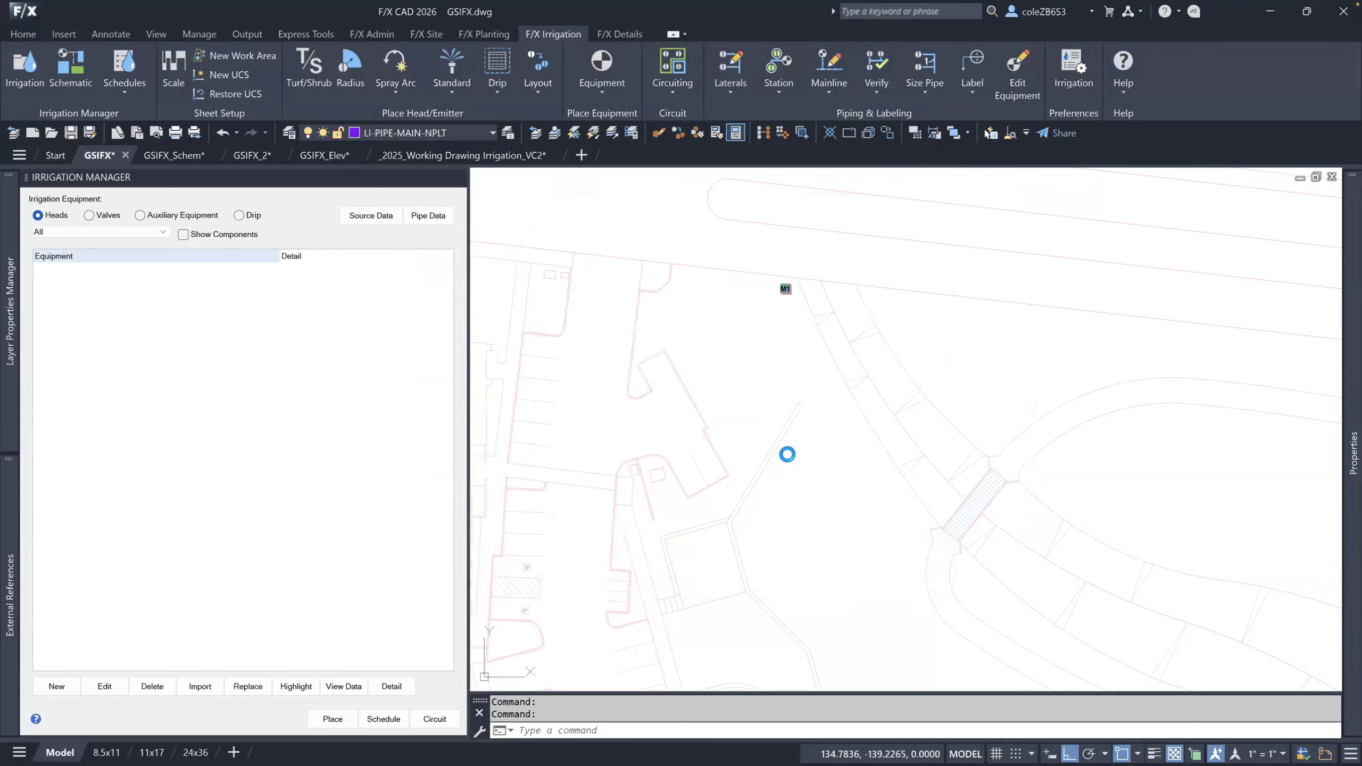
# Compare the PROS-02-CV nozzle data at different design pressures and accept a design pressure of 40.
pyautogui.moveTo(439, 175); pyautogui.dragTo(584, 208)
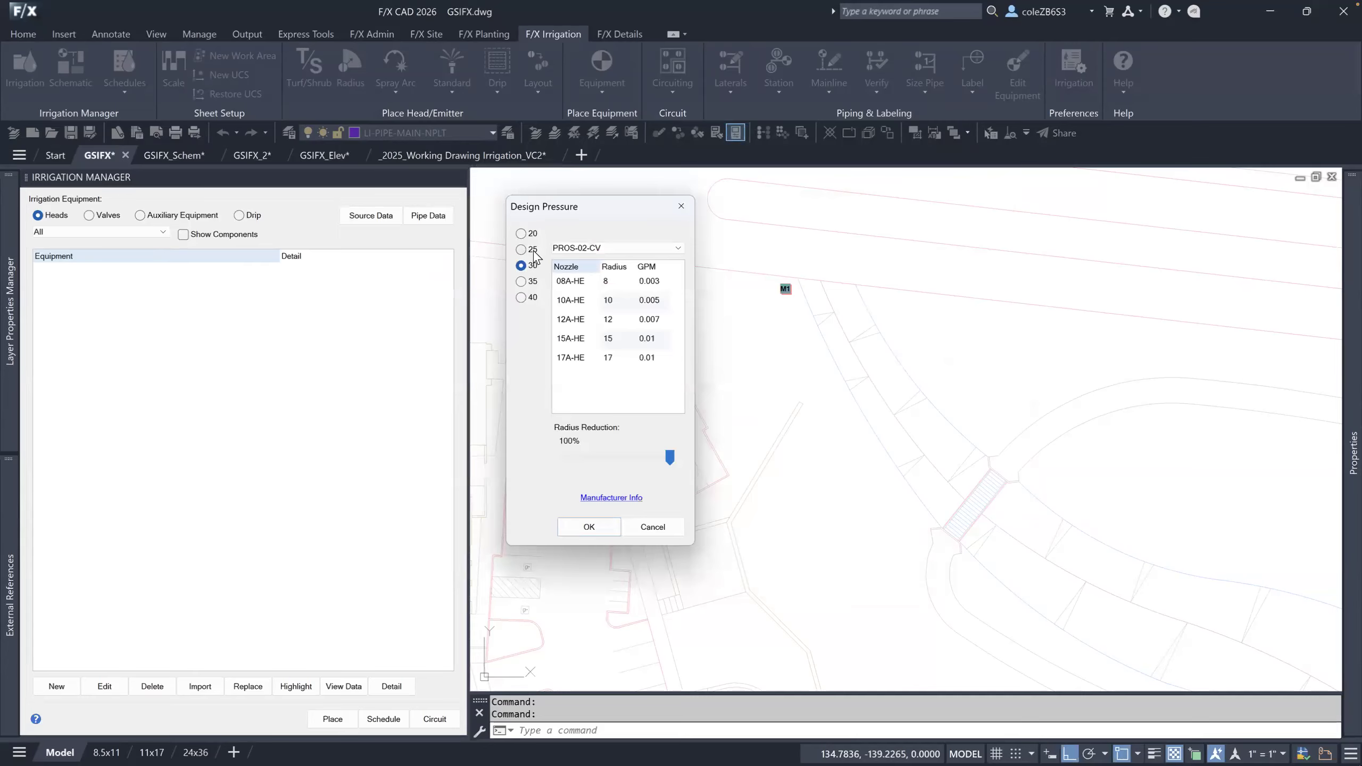
pyautogui.click(532, 281)
pyautogui.click(533, 265)
pyautogui.click(531, 251)
pyautogui.click(531, 267)
pyautogui.click(531, 284)
pyautogui.click(531, 299)
pyautogui.click(590, 527)
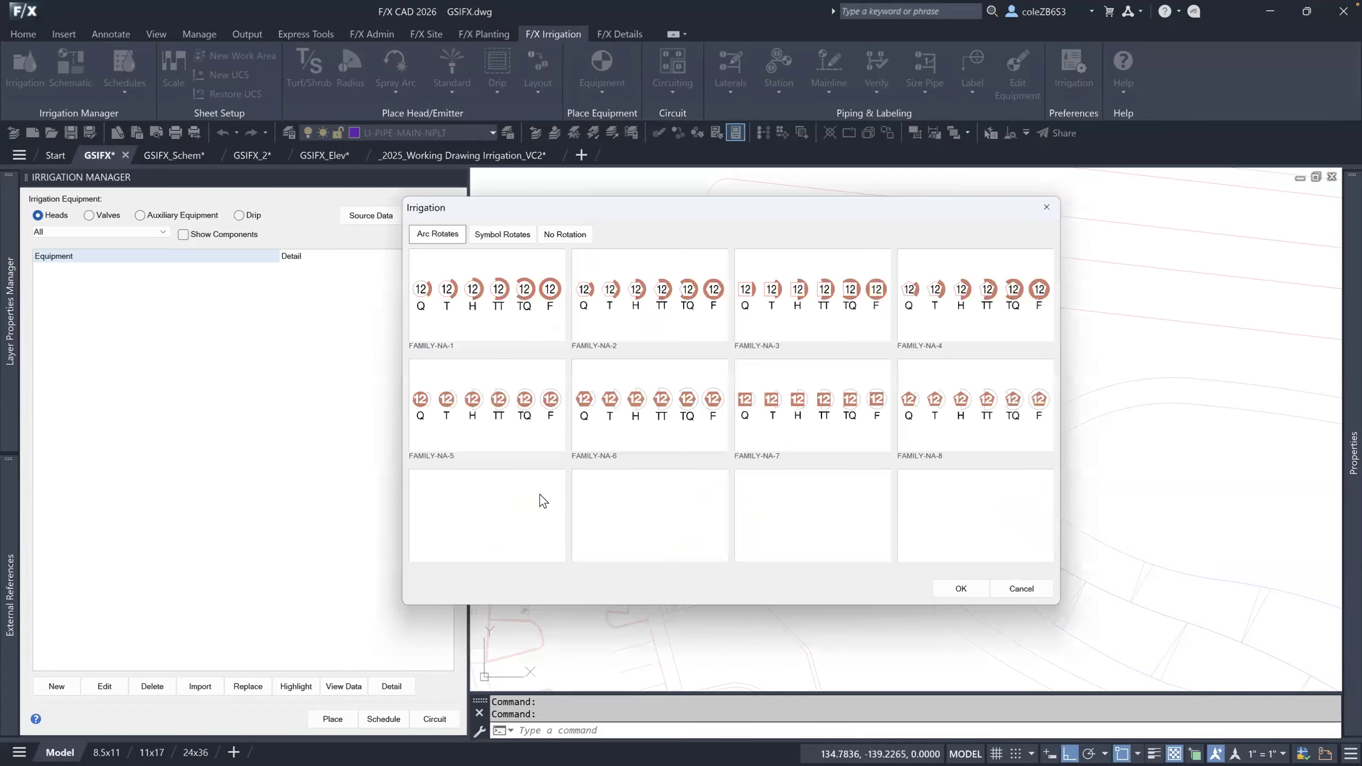
# Review the symbol families by rotation type and assign the arc-rotating FAMILY-NA-1 to the turf spray head.
pyautogui.click(474, 235)
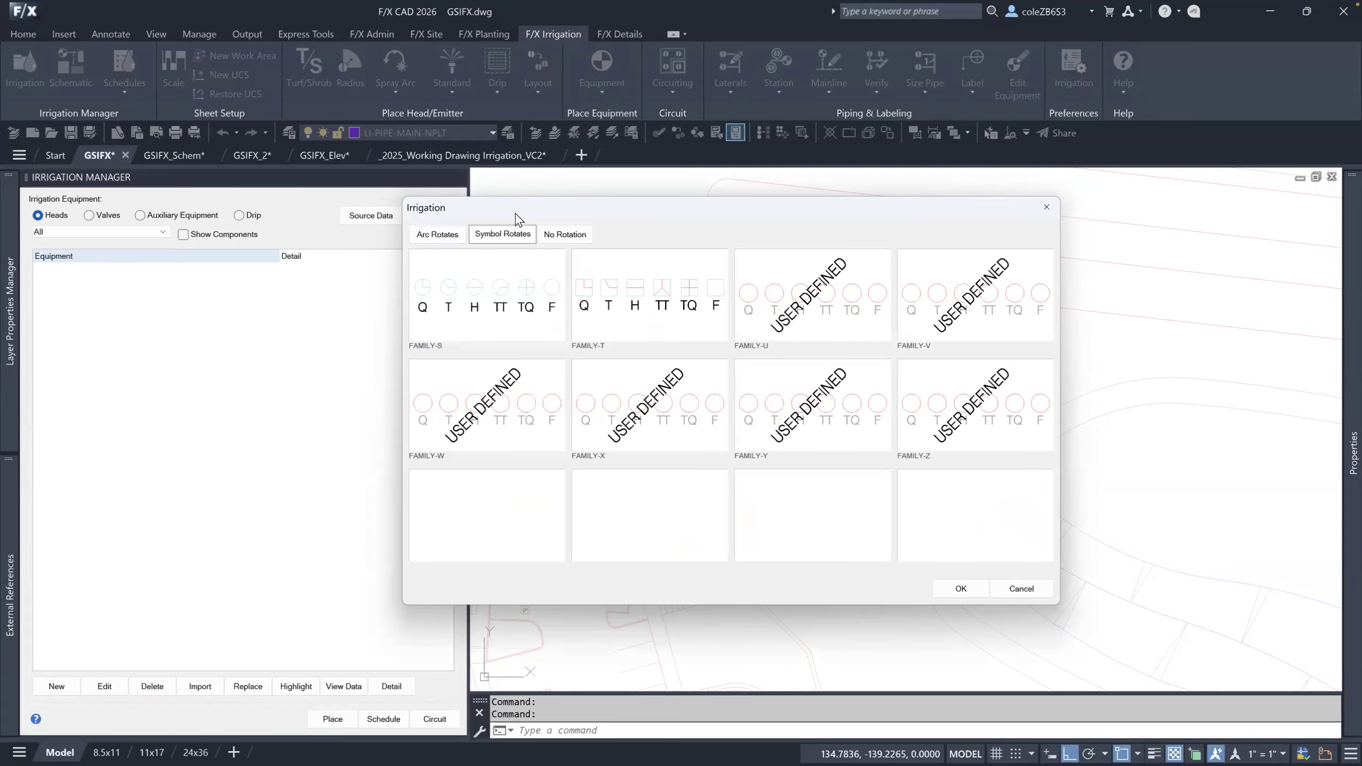
pyautogui.click(564, 234)
pyautogui.click(437, 235)
pyautogui.click(474, 314)
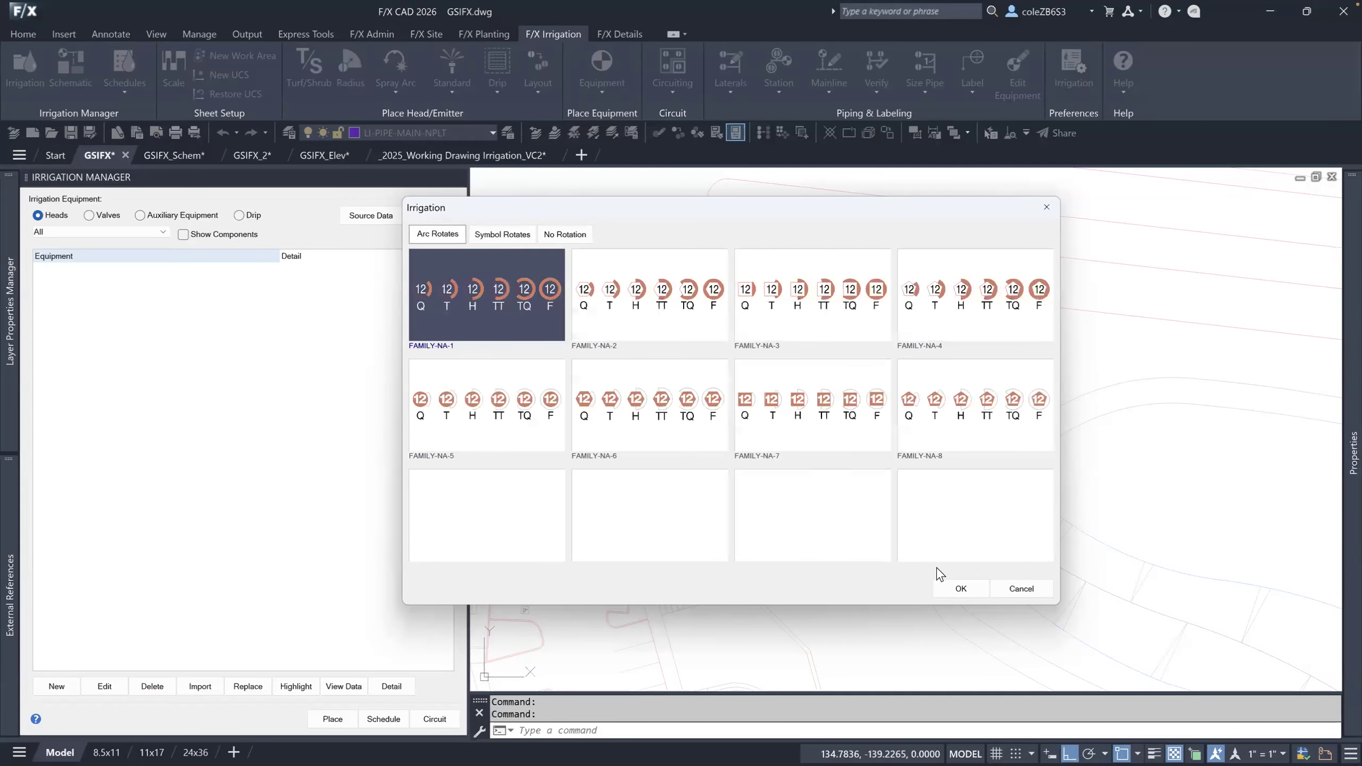
pyautogui.click(955, 588)
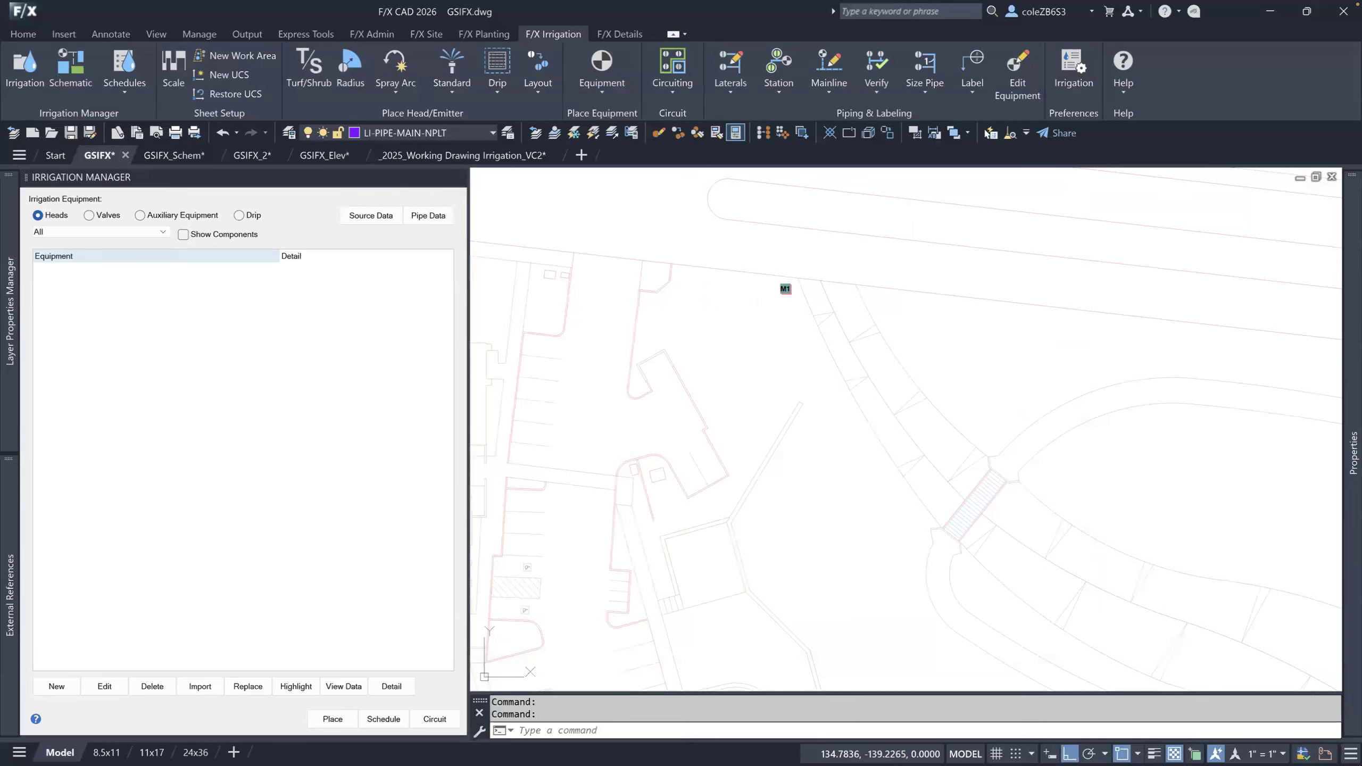
# Add a Rain Bird shrub rotary head to the project: 1800-Series Rotary, model 1812-P45.
pyautogui.click(58, 687)
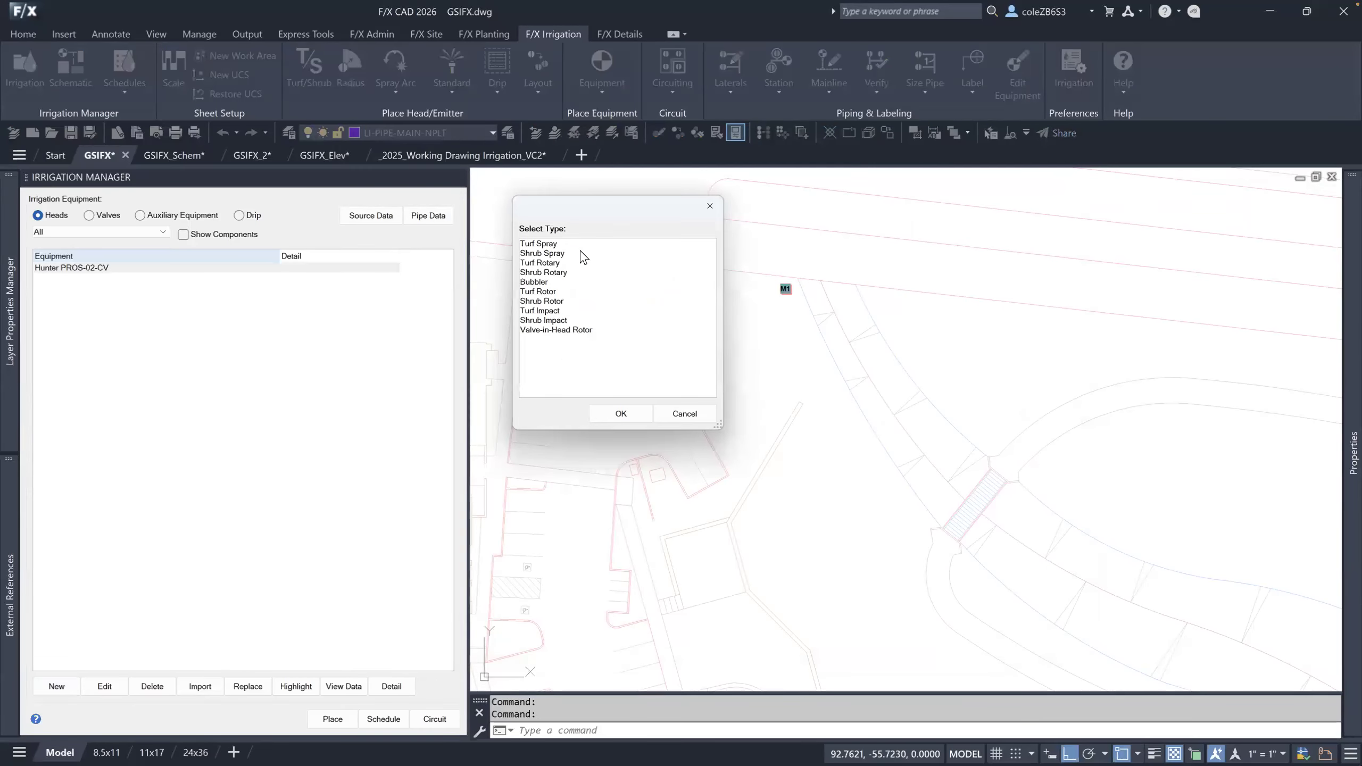
pyautogui.click(550, 272)
pyautogui.click(622, 416)
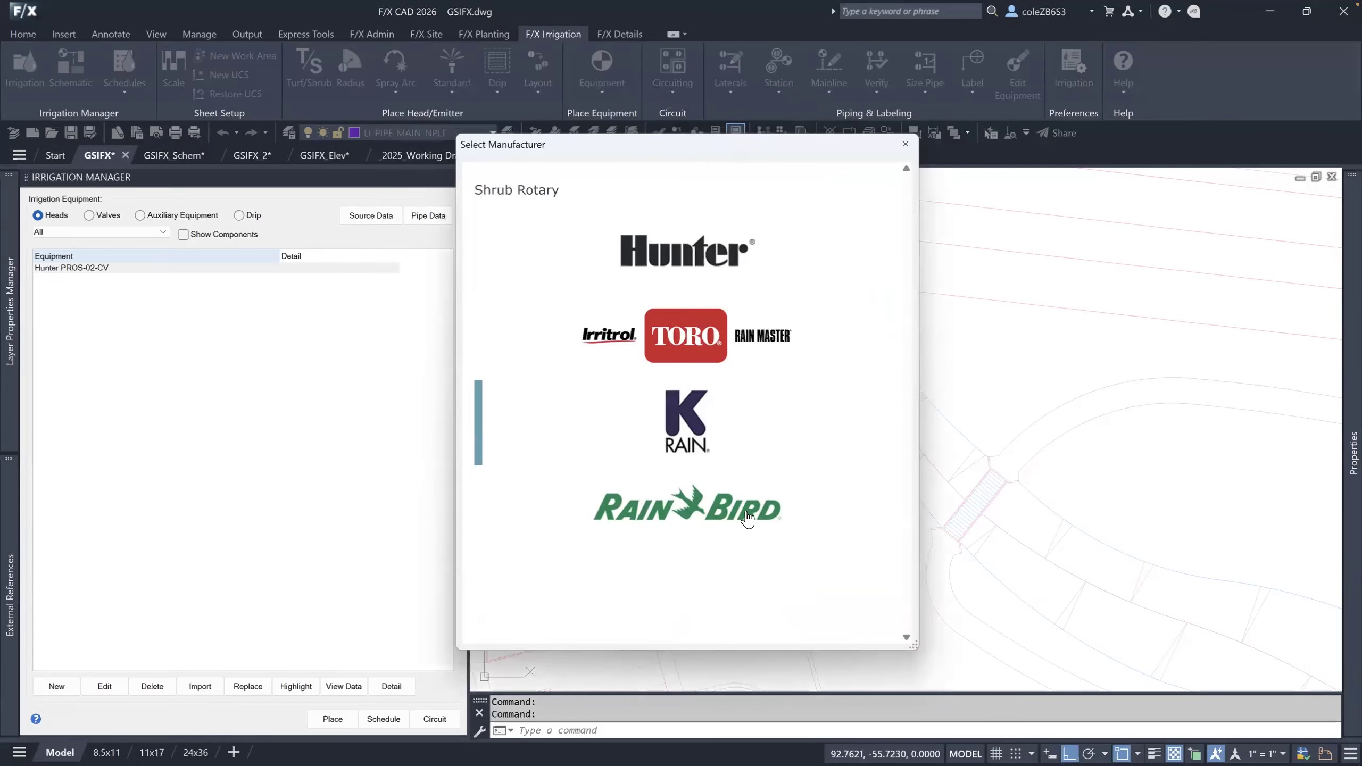
pyautogui.click(747, 518)
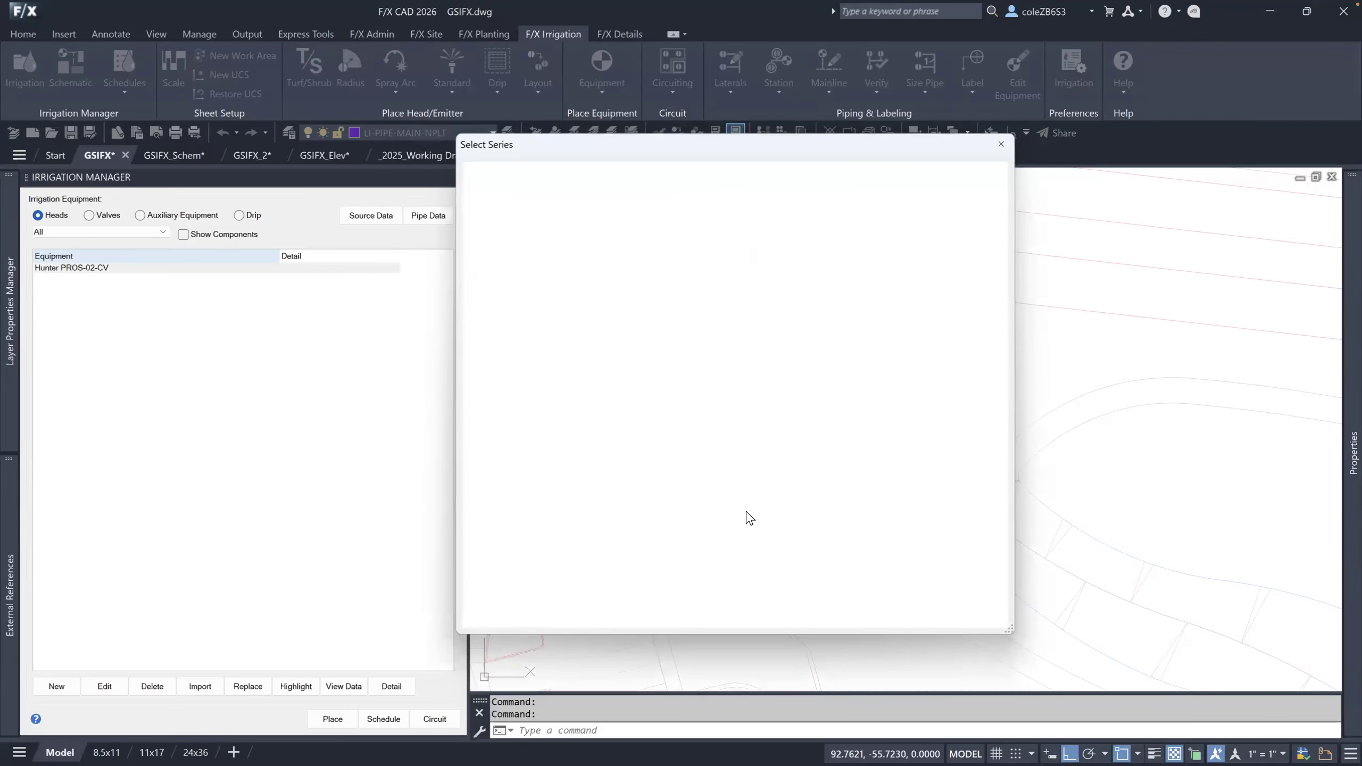
pyautogui.scroll(-3, 754, 502)
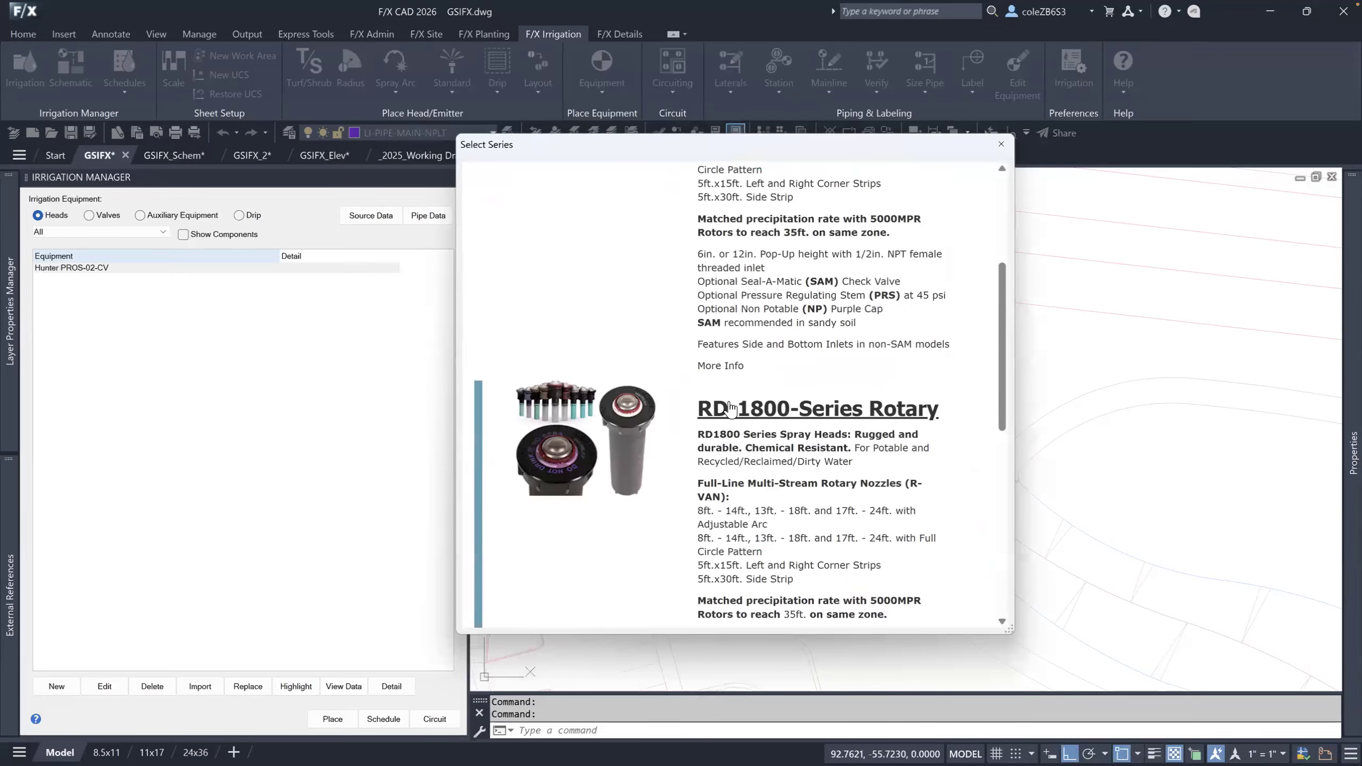
pyautogui.scroll(3, 772, 370)
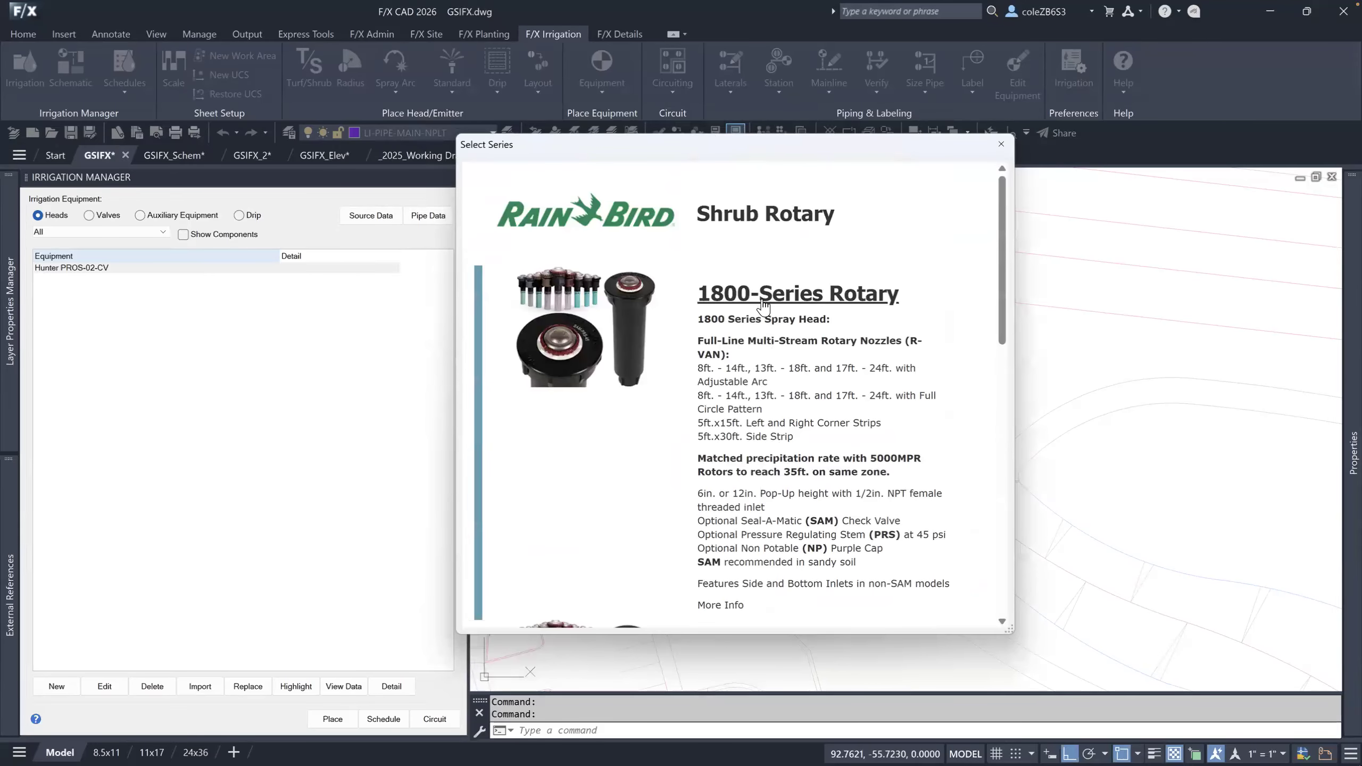
pyautogui.click(764, 301)
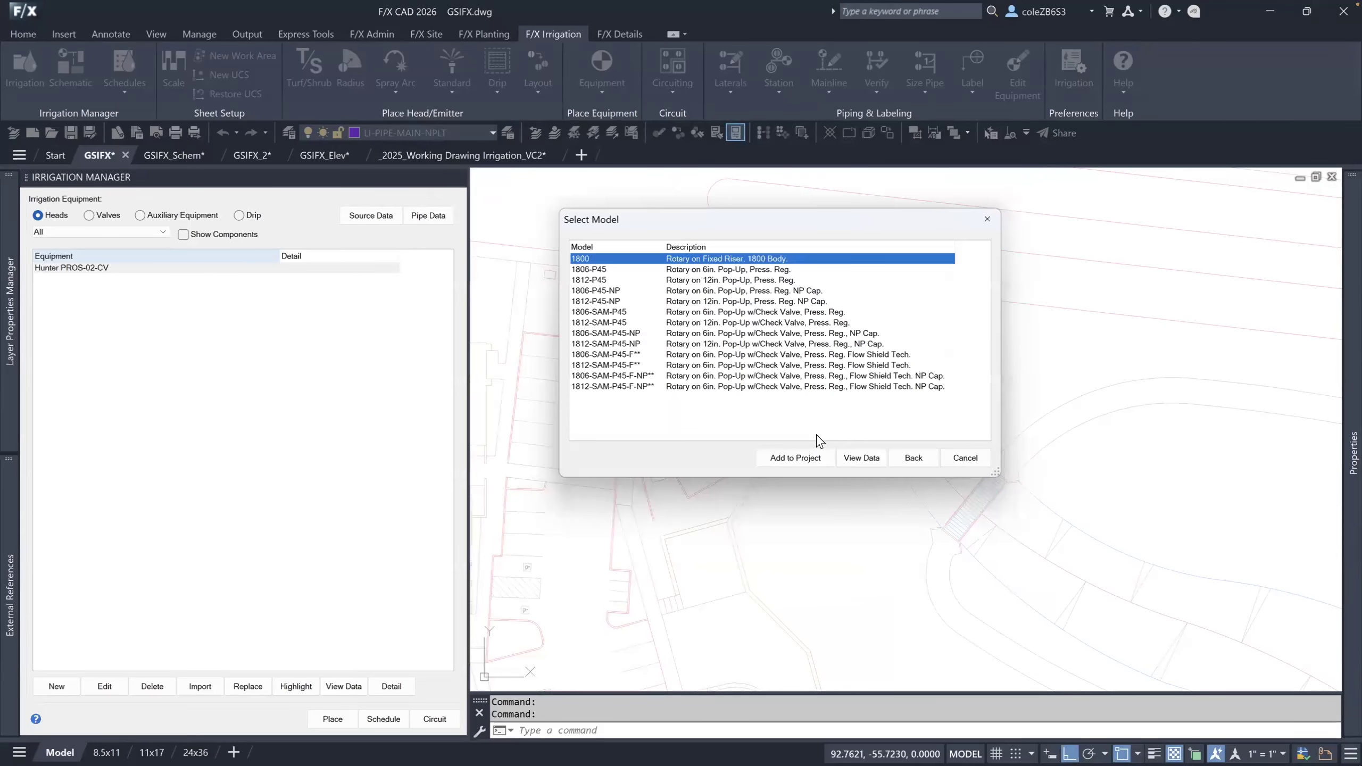
pyautogui.click(588, 280)
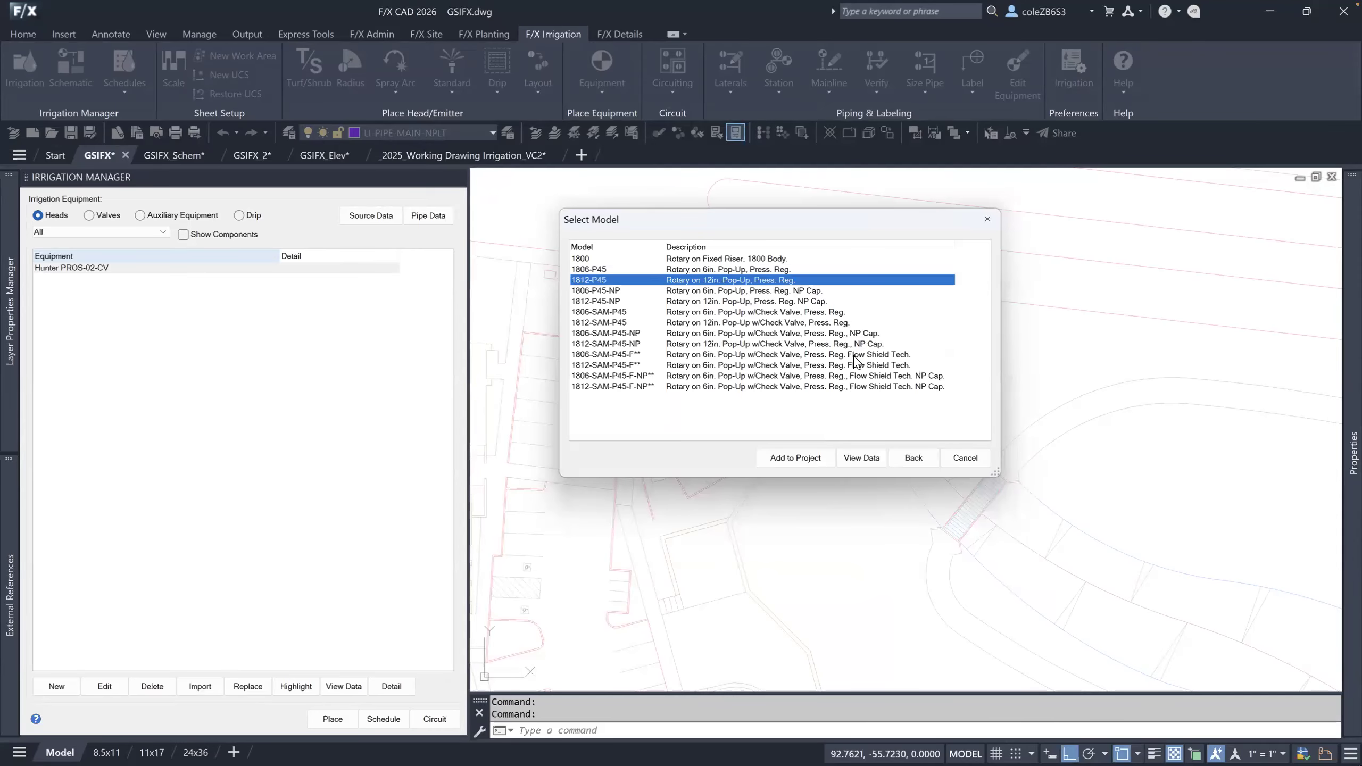
pyautogui.click(779, 458)
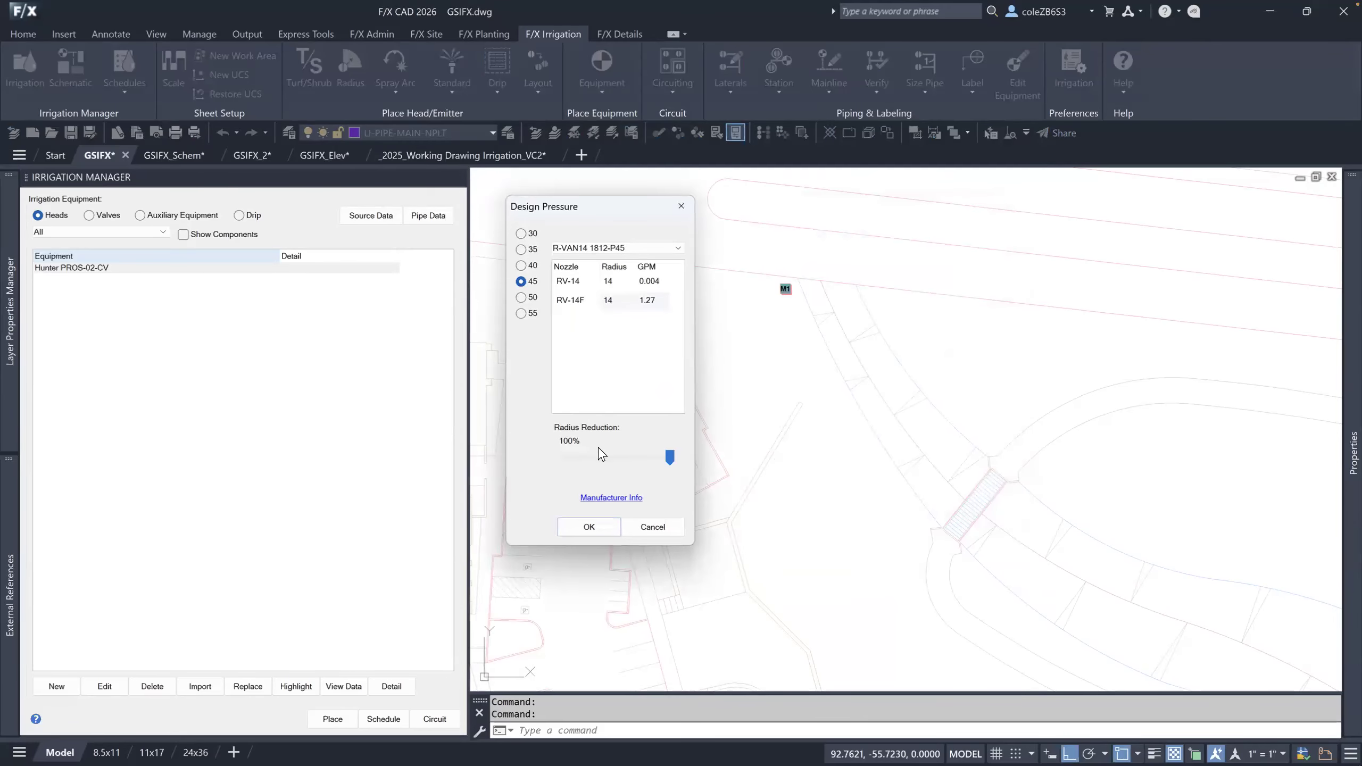
# Set the shrub rotary head's design pressure to 40 and assign it the symbol-rotating family R81-10-FAMILY.
pyautogui.click(520, 249)
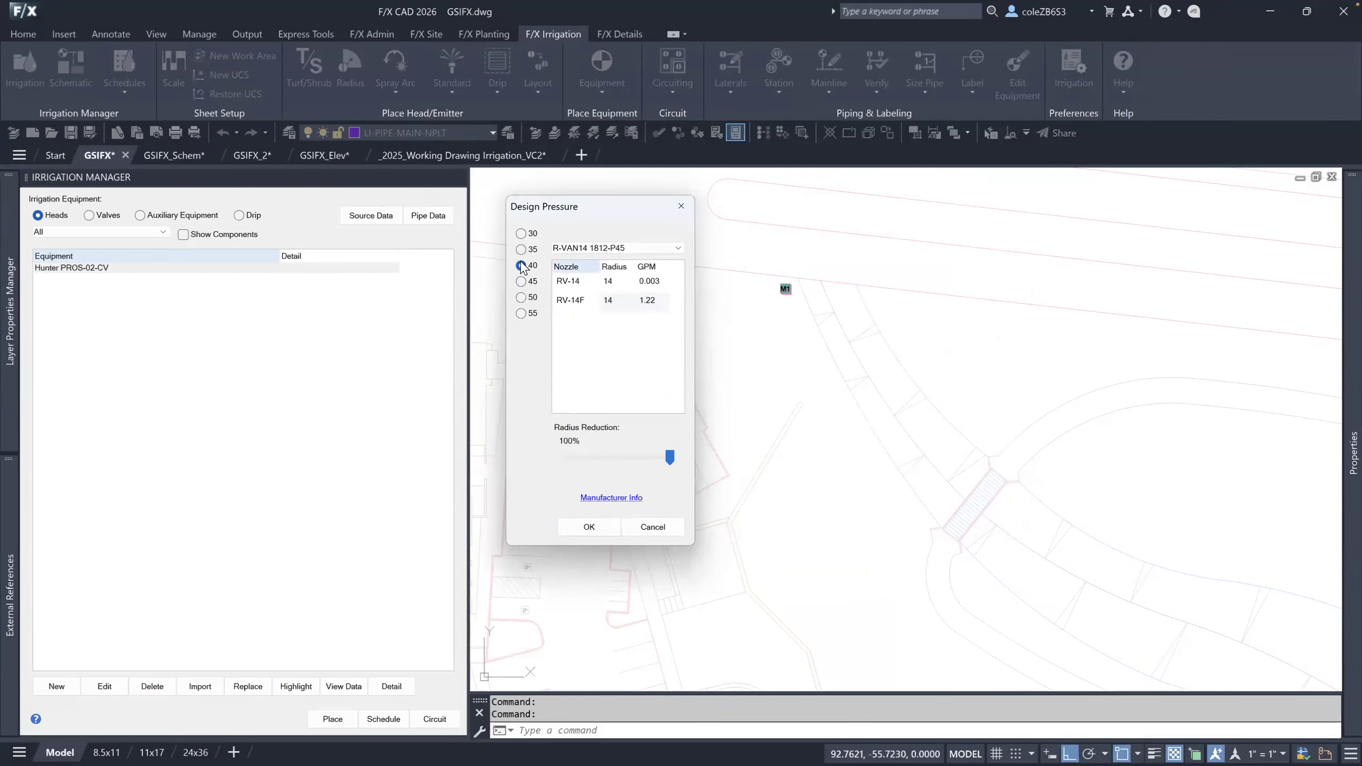
pyautogui.click(589, 526)
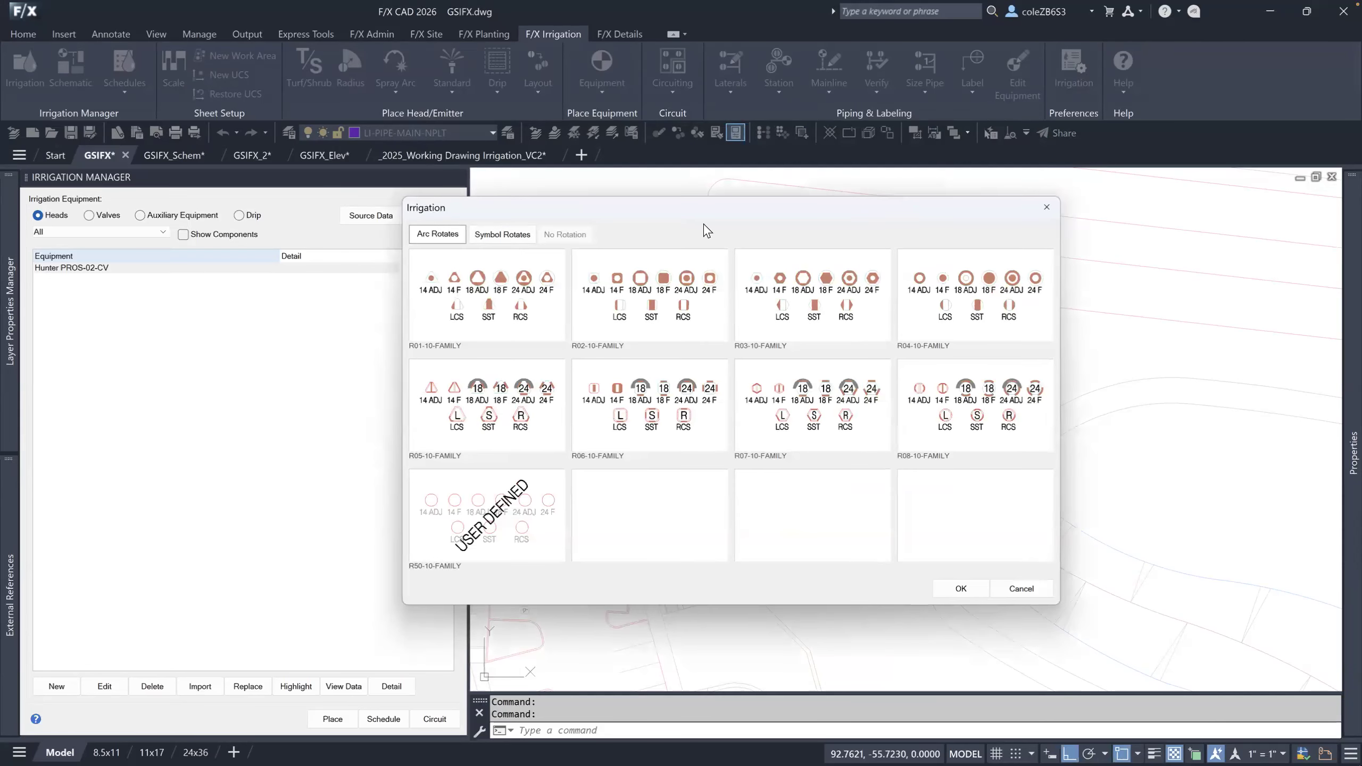
pyautogui.click(508, 236)
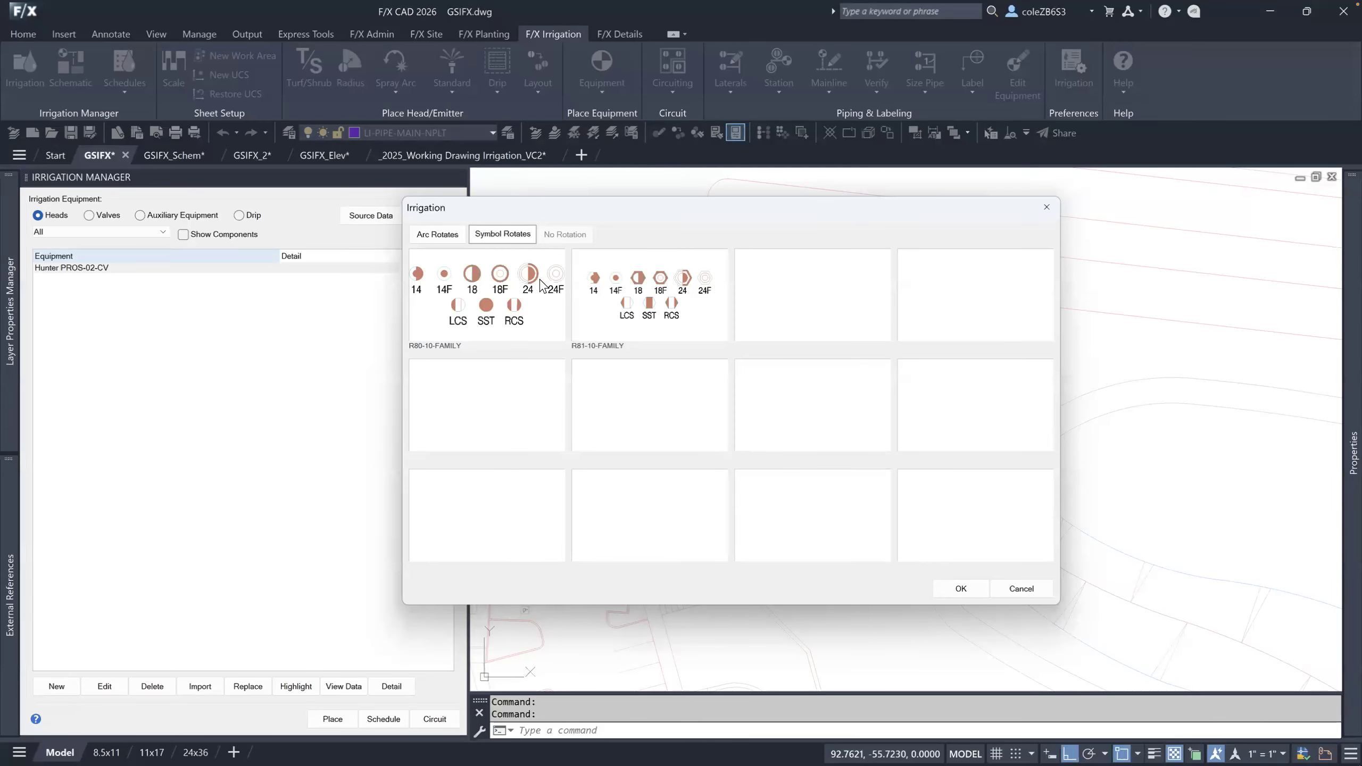
pyautogui.click(649, 303)
pyautogui.click(960, 588)
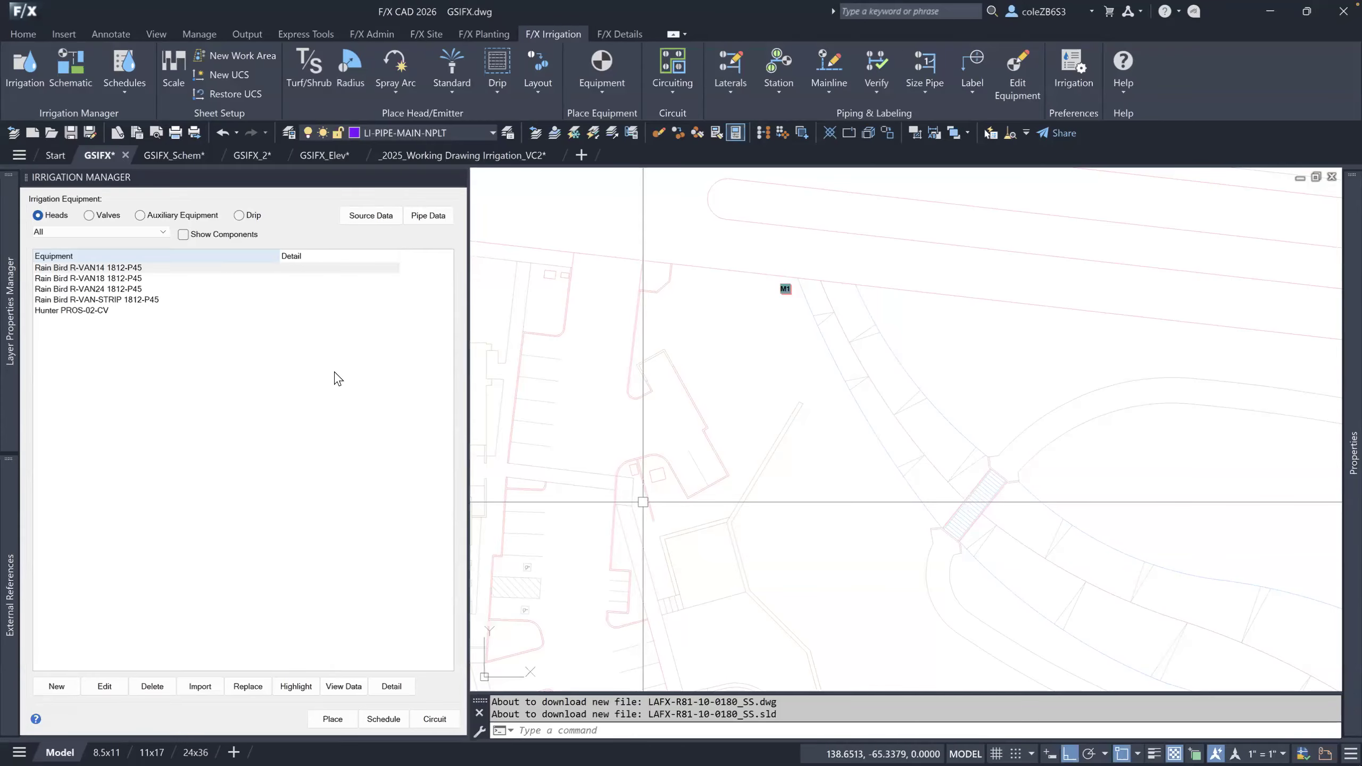
# Switch to the GSIFX_Schem drawing and review its schematic irrigation areas, including the settings of the high-density drip emitter shrub area.
pyautogui.click(156, 156)
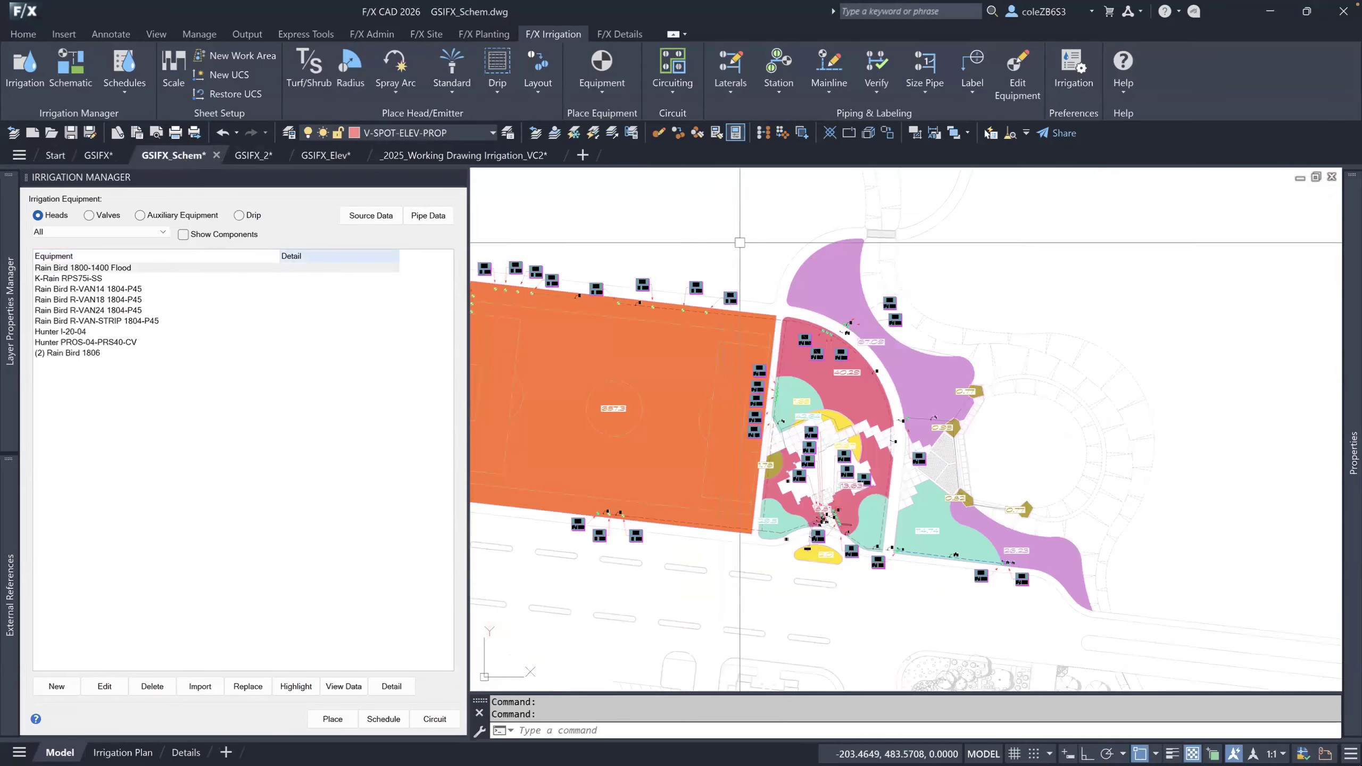
pyautogui.click(75, 67)
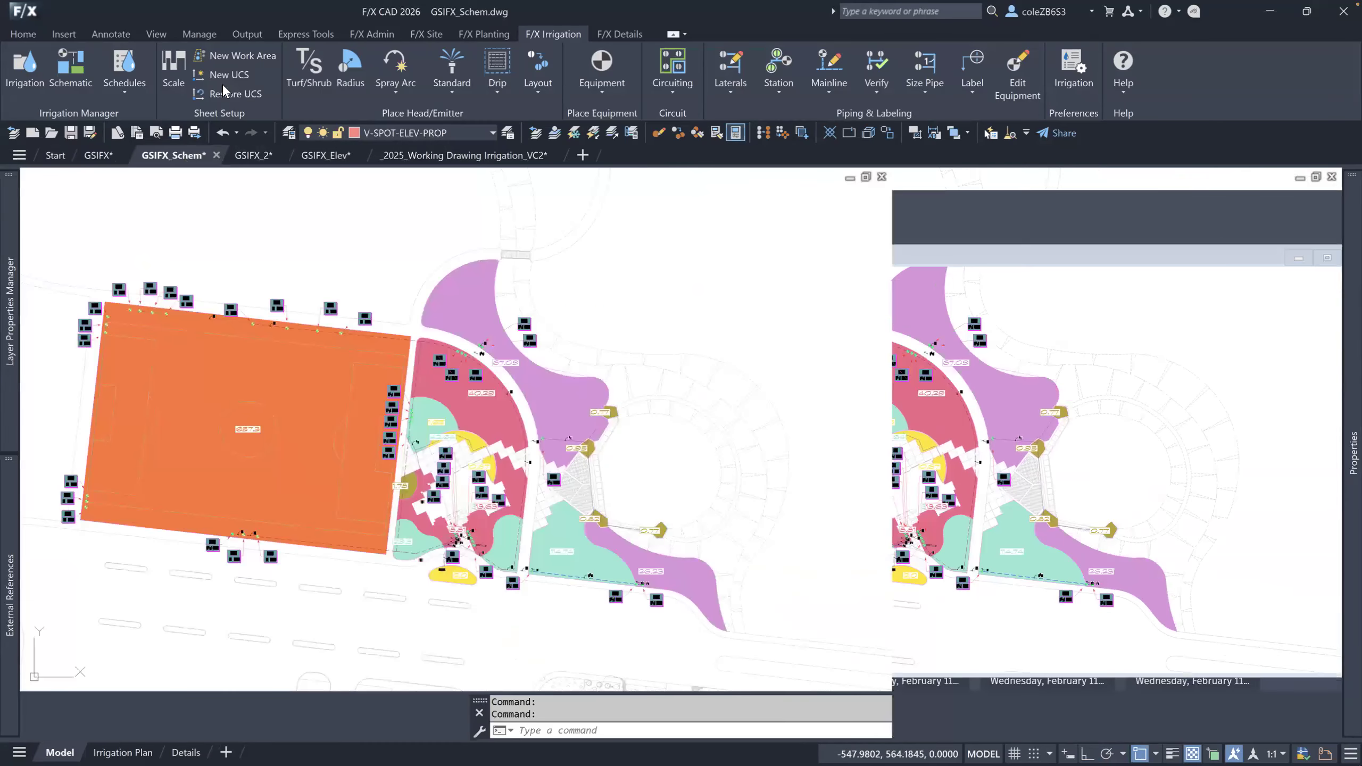
pyautogui.click(75, 67)
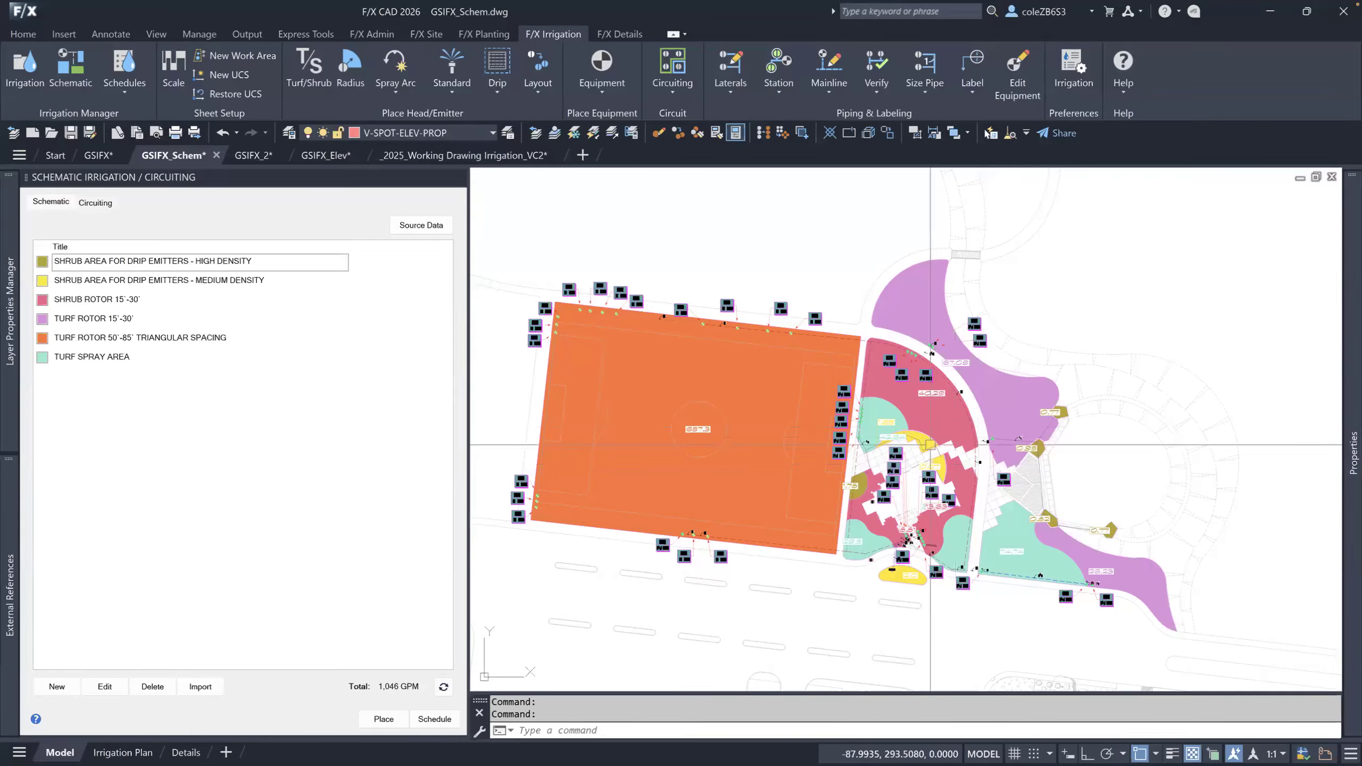
pyautogui.moveTo(960, 389); pyautogui.dragTo(932, 345, button='middle')
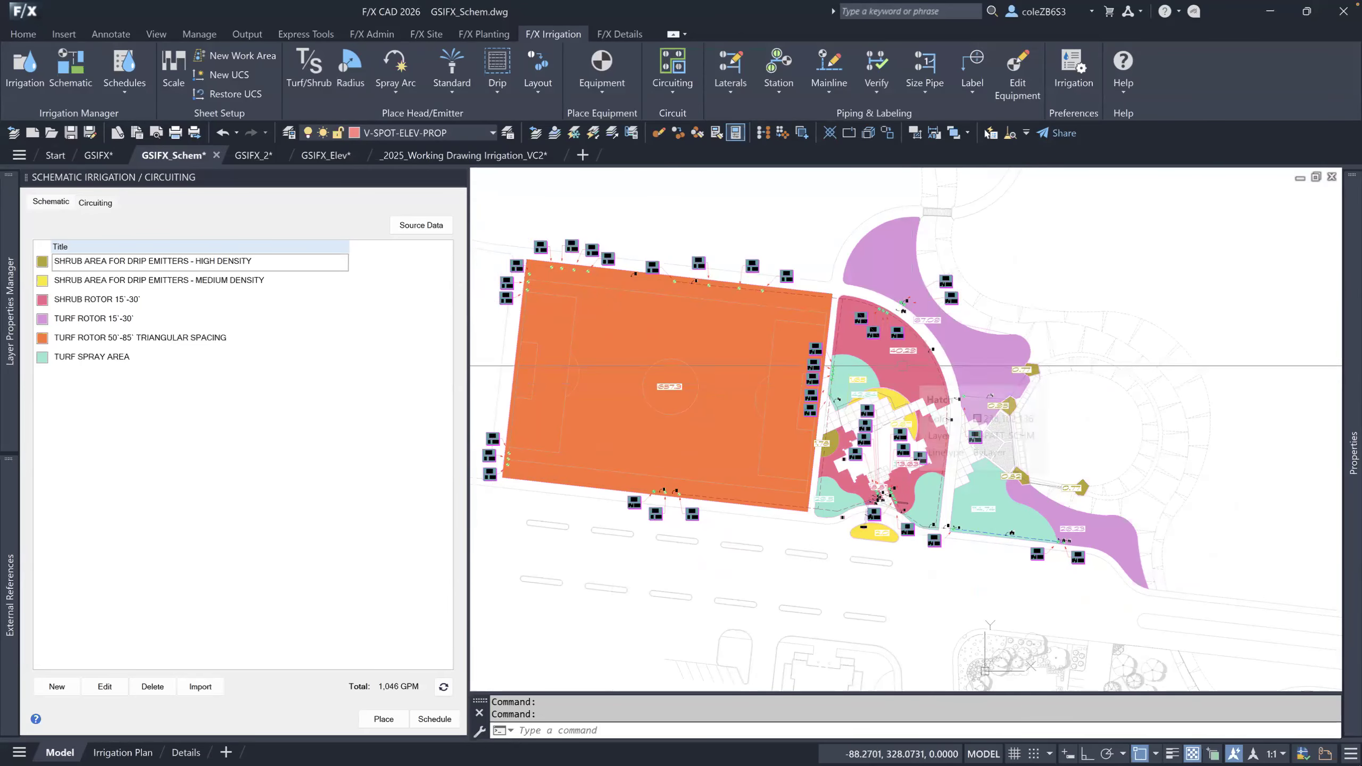
pyautogui.scroll(2, 821, 504)
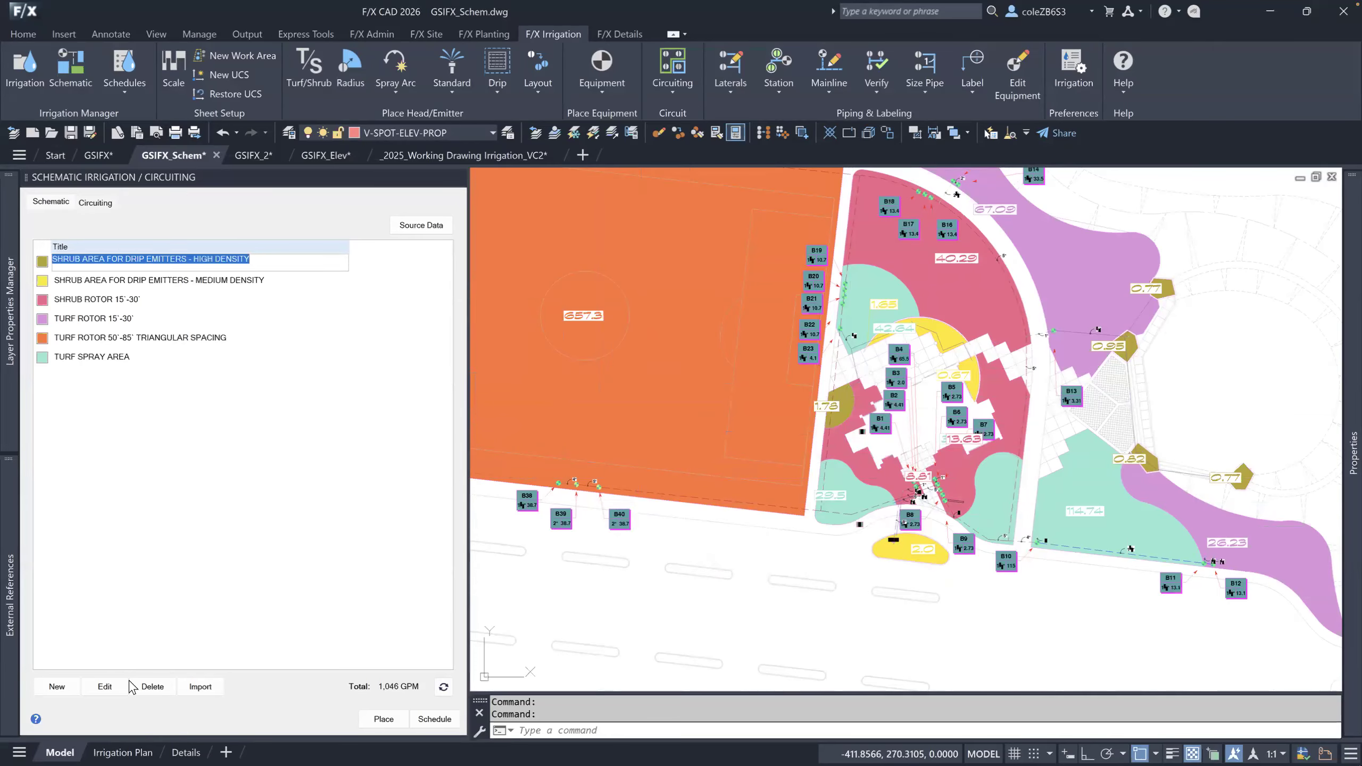
pyautogui.click(104, 687)
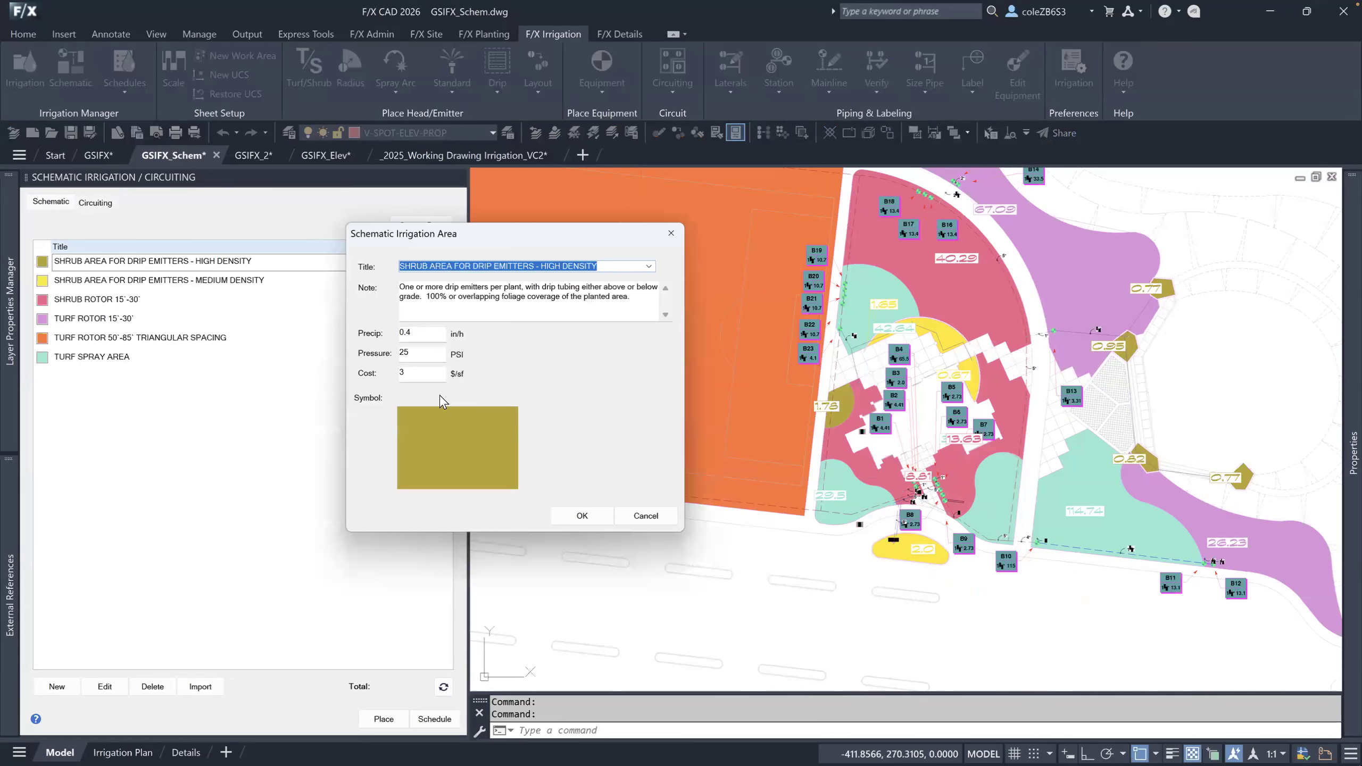
pyautogui.click(645, 516)
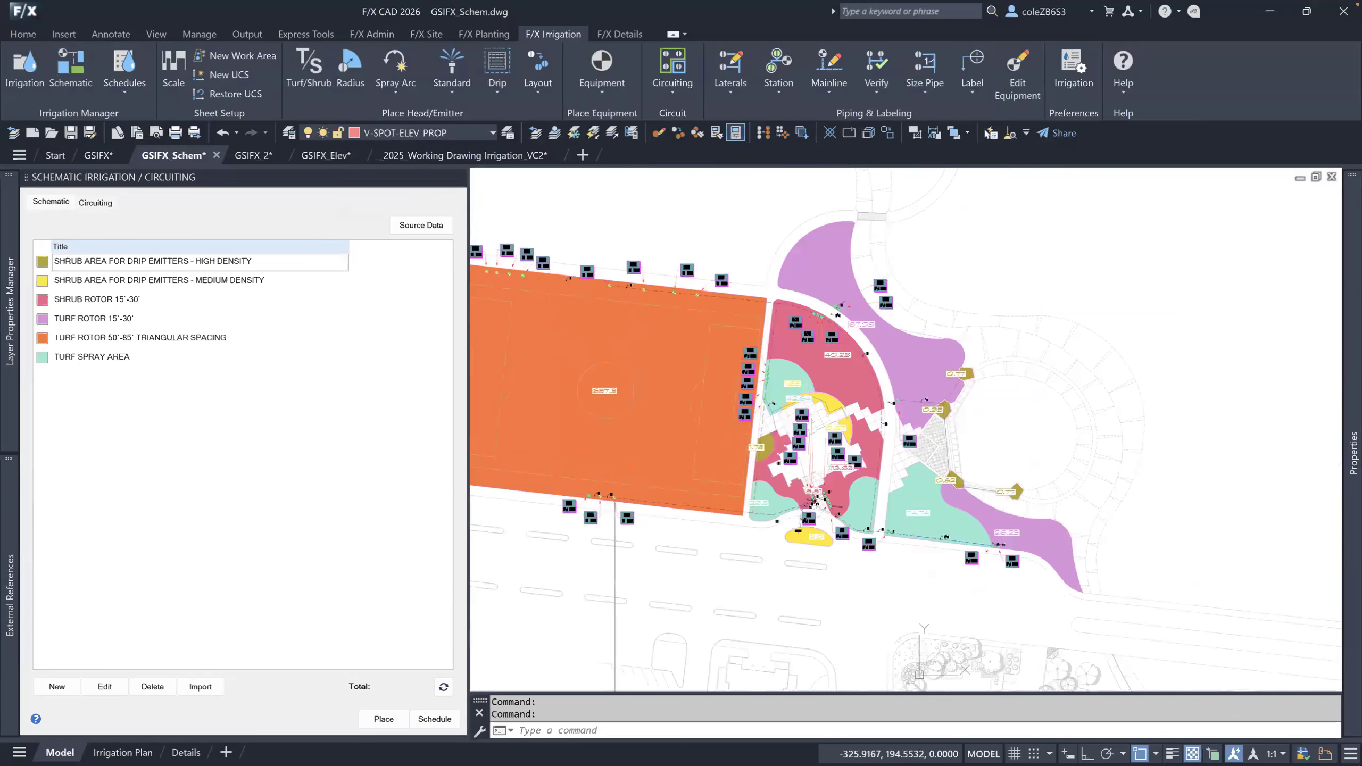
# Examine the valve callouts around the orange turf rotor field, especially B38 to B40 along its lower edge.
pyautogui.scroll(8, 815, 545)
pyautogui.scroll(-4, 816, 545)
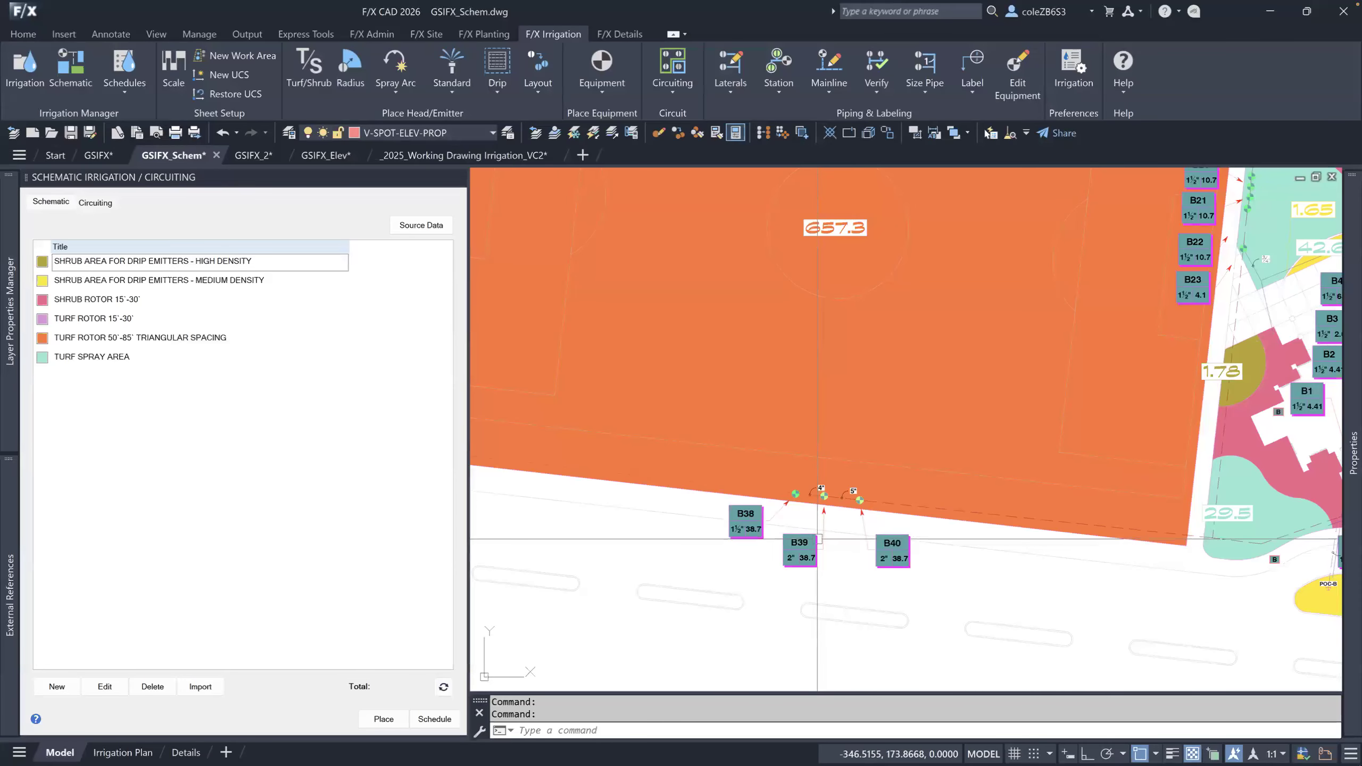
pyautogui.scroll(-2, 888, 500)
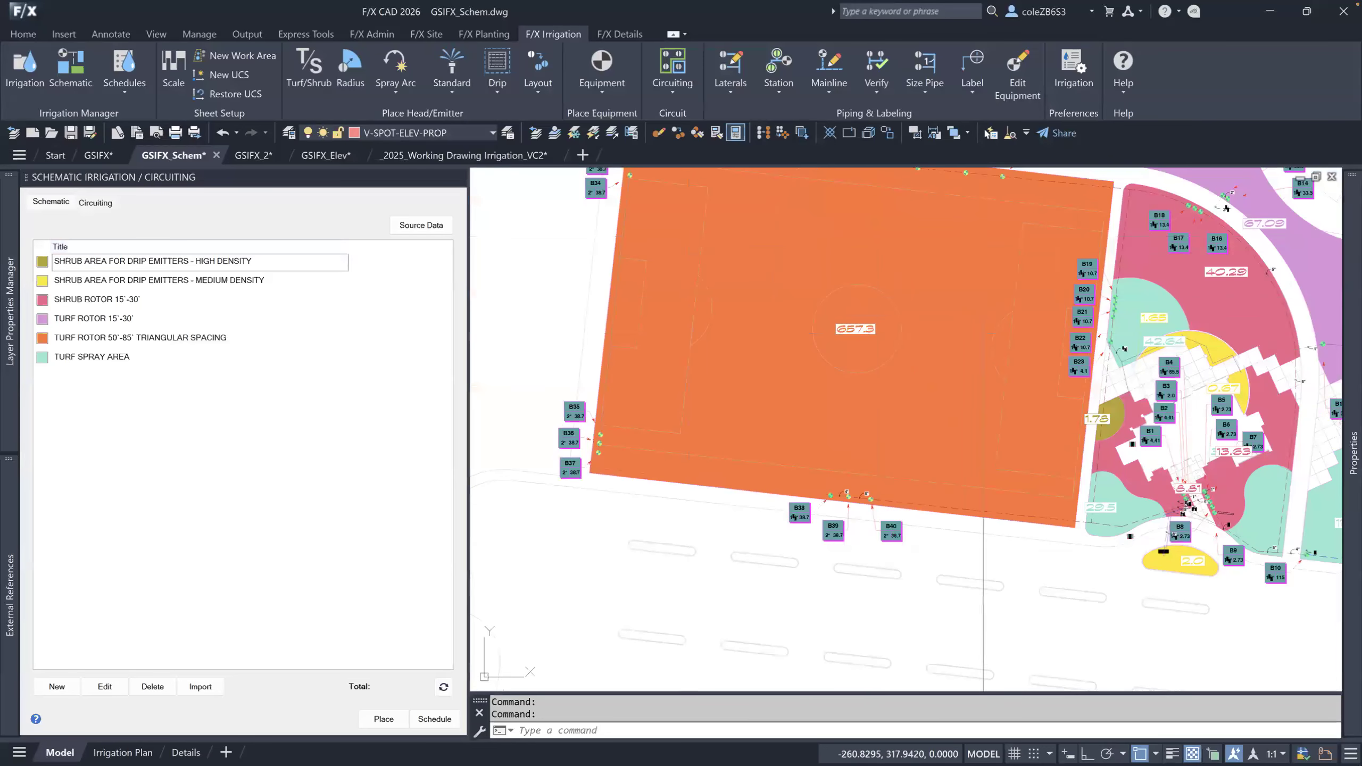
pyautogui.moveTo(787, 249); pyautogui.dragTo(673, 333, button='middle')
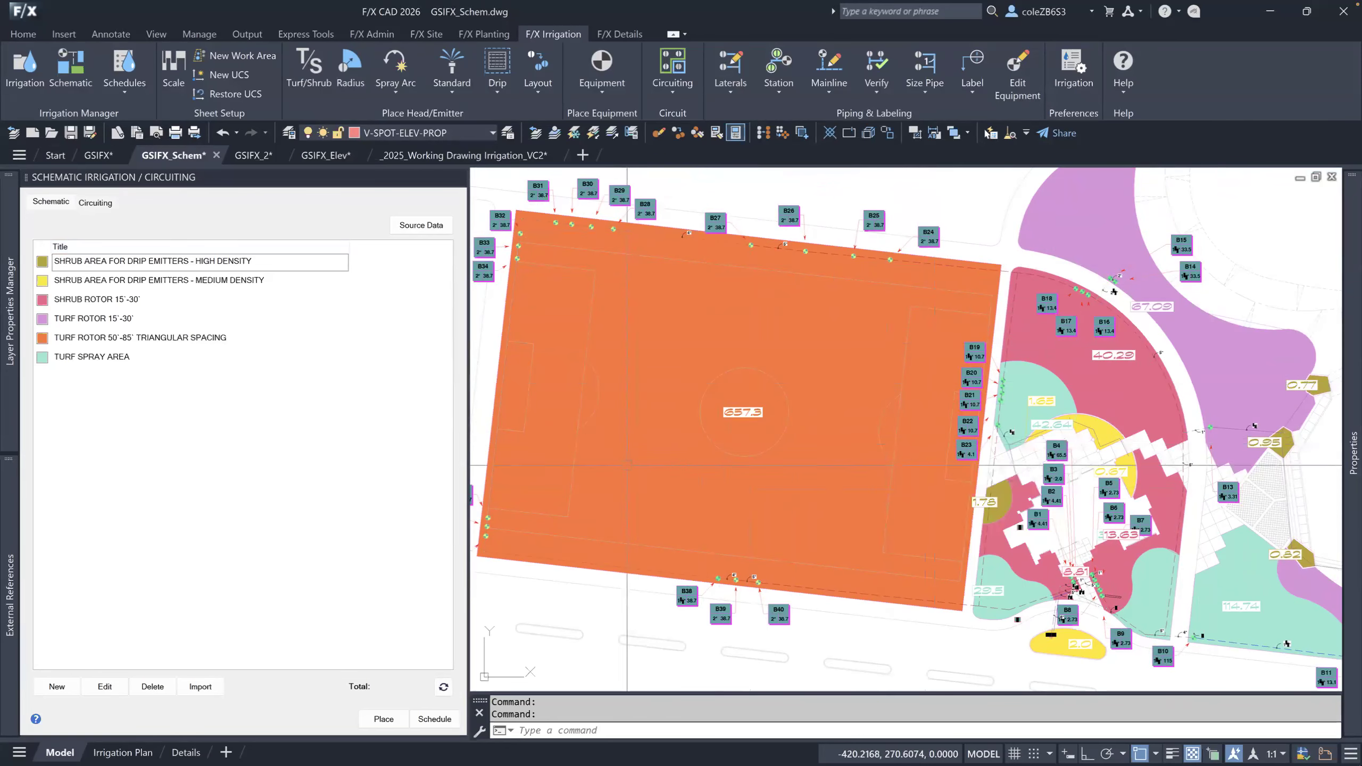
pyautogui.moveTo(815, 530); pyautogui.dragTo(942, 471, button='middle')
pyautogui.scroll(2, 925, 536)
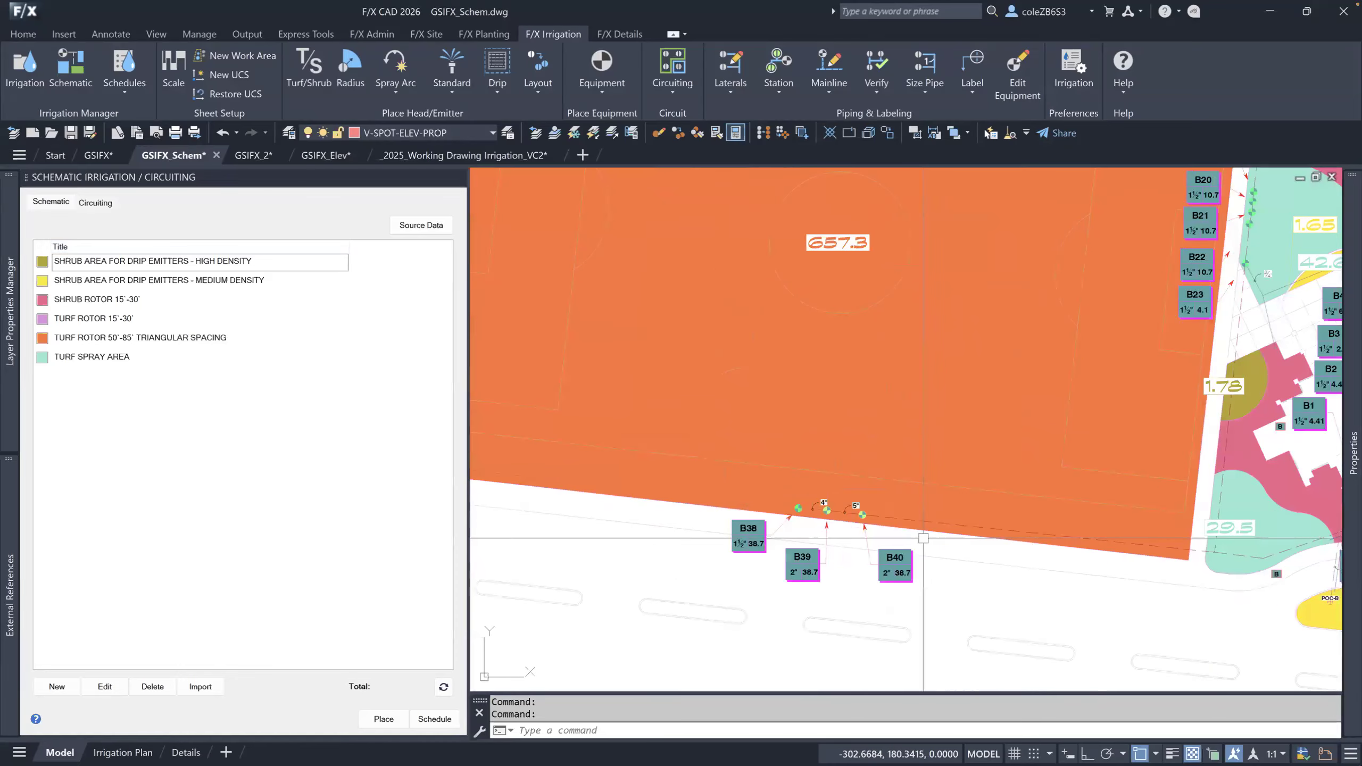
# Return to the GSIFX drawing and replace the schematic irrigation list with the Irrigation Manager's heads list.
pyautogui.click(99, 157)
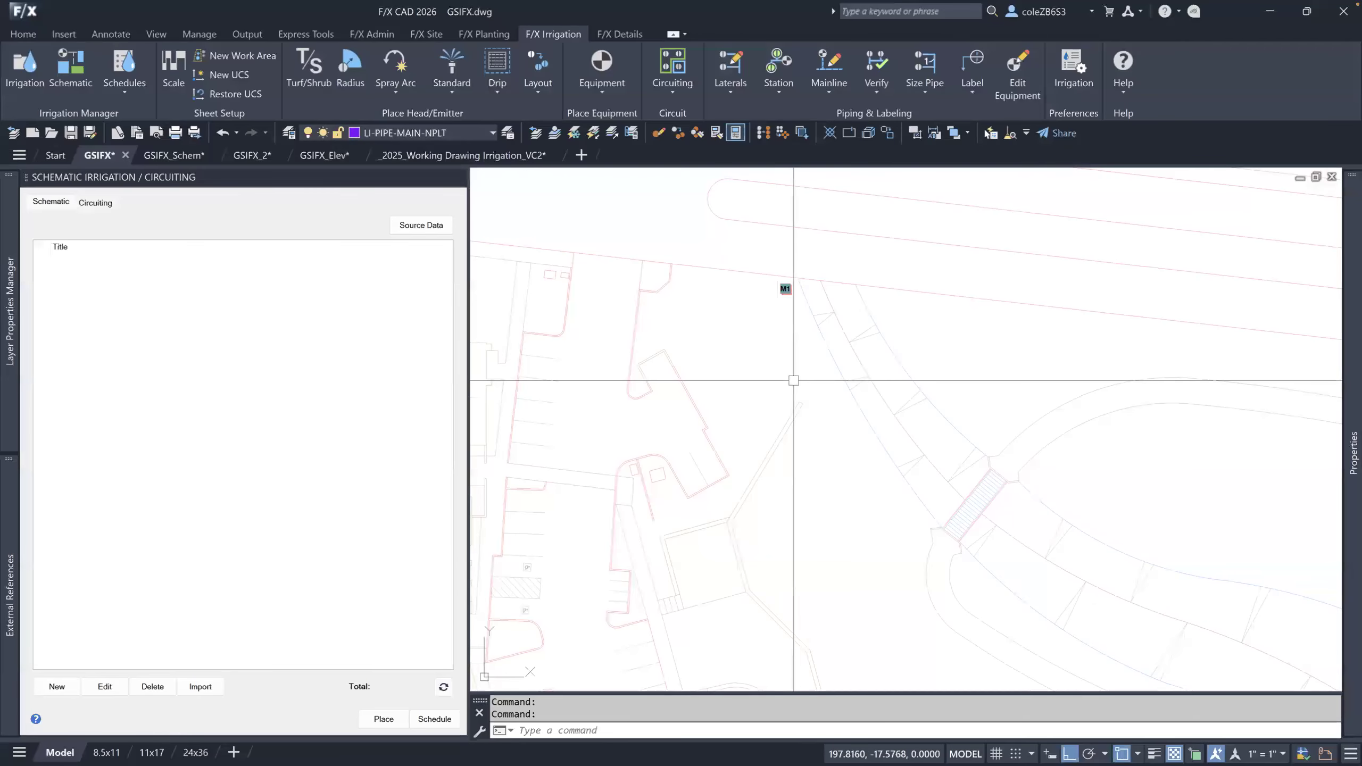
pyautogui.click(458, 179)
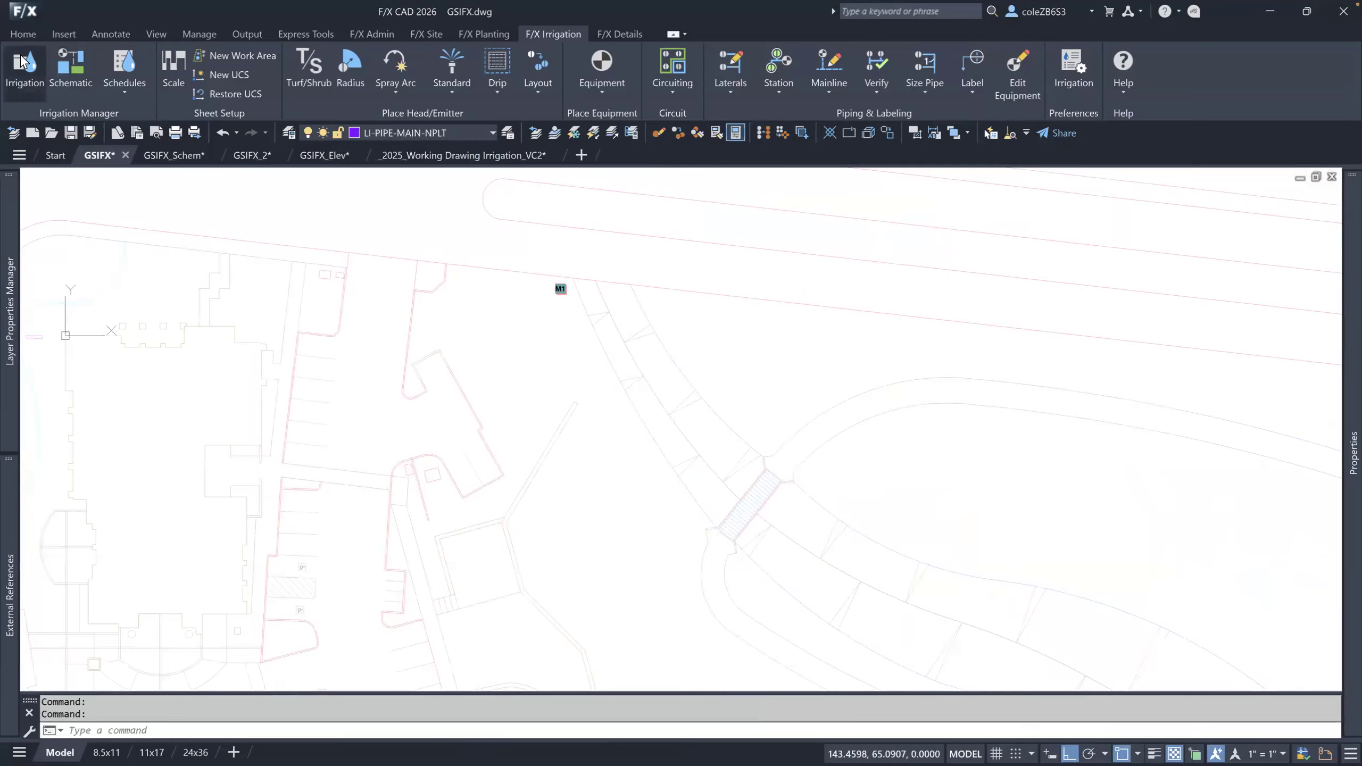
pyautogui.click(22, 61)
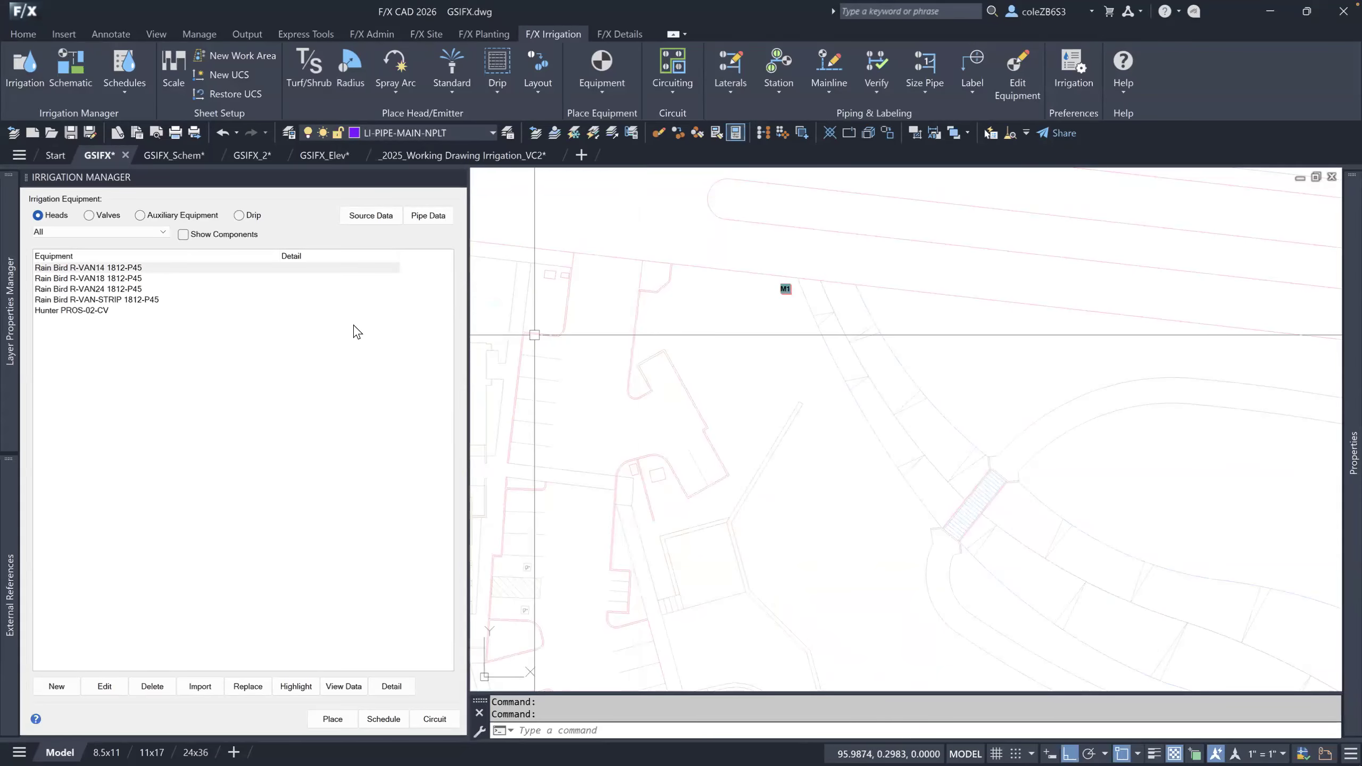
# Start placing the Hunter PROS-02-CV spray head from the heads list with its 10A-HE nozzle.
pyautogui.click(106, 312)
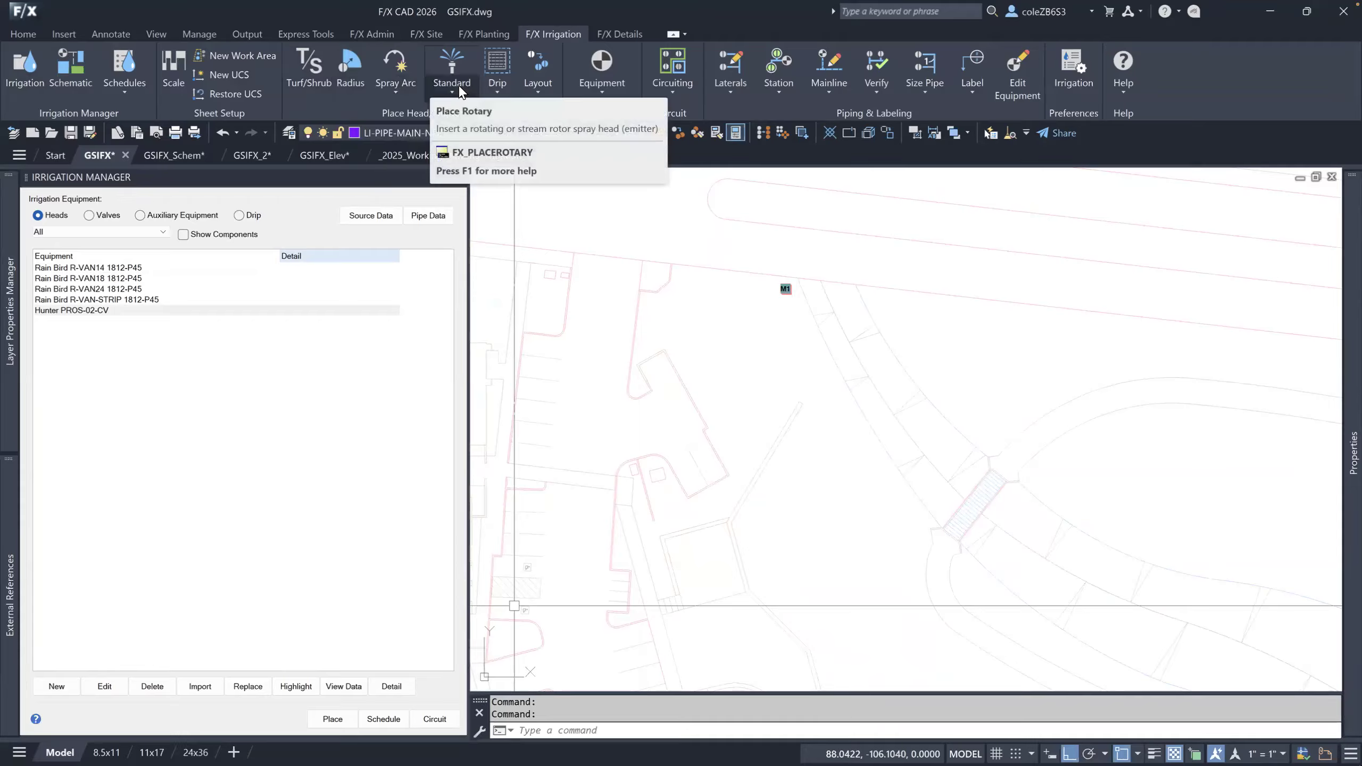
pyautogui.doubleClick(148, 311)
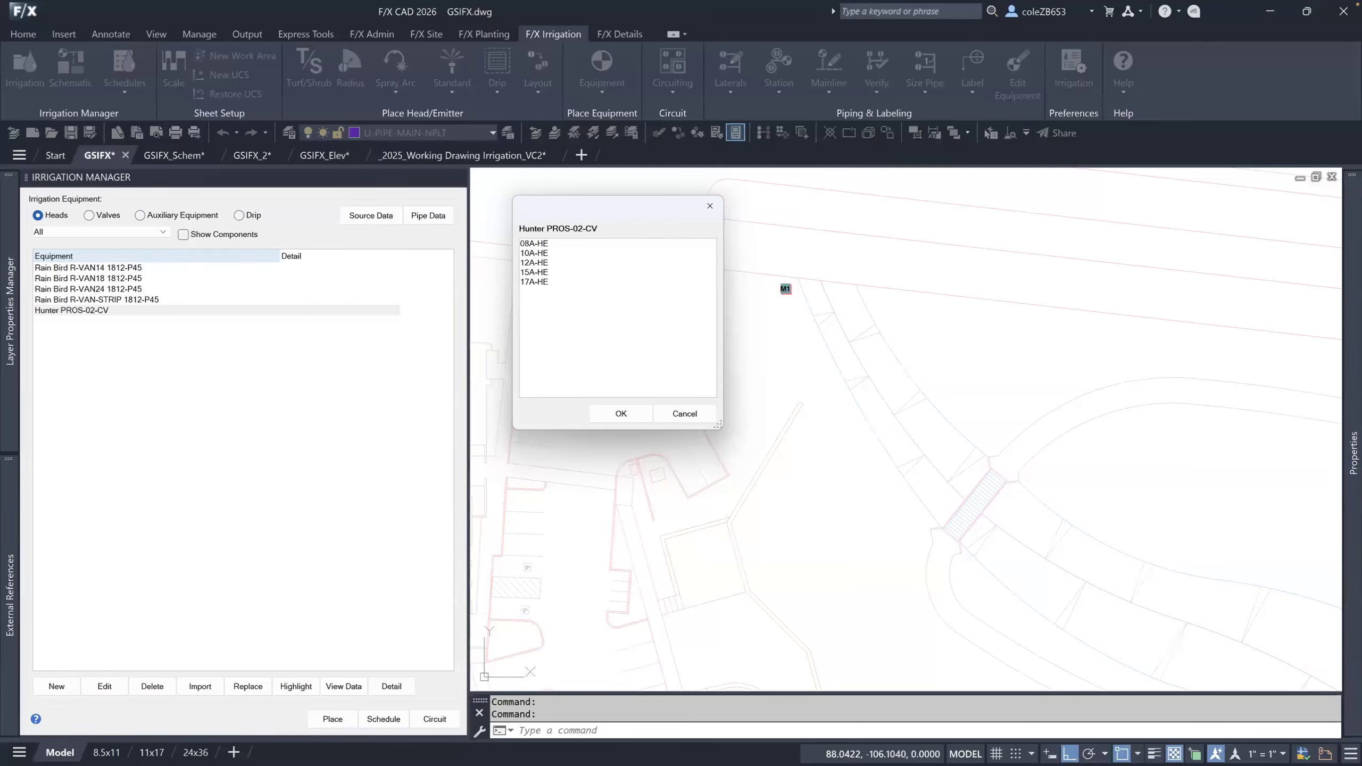
pyautogui.click(523, 250)
pyautogui.click(605, 411)
# Place the 10A-HE head at the lower corner of the hatched bridge with Ortho off and a quarter-circle arc facing the curved strip.
pyautogui.moveTo(761, 493)
pyautogui.mouseDown(button='middle')
pyautogui.moveTo(716, 311)
pyautogui.moveTo(724, 318)
pyautogui.mouseUp(button='middle')
pyautogui.scroll(-2, 725, 322)
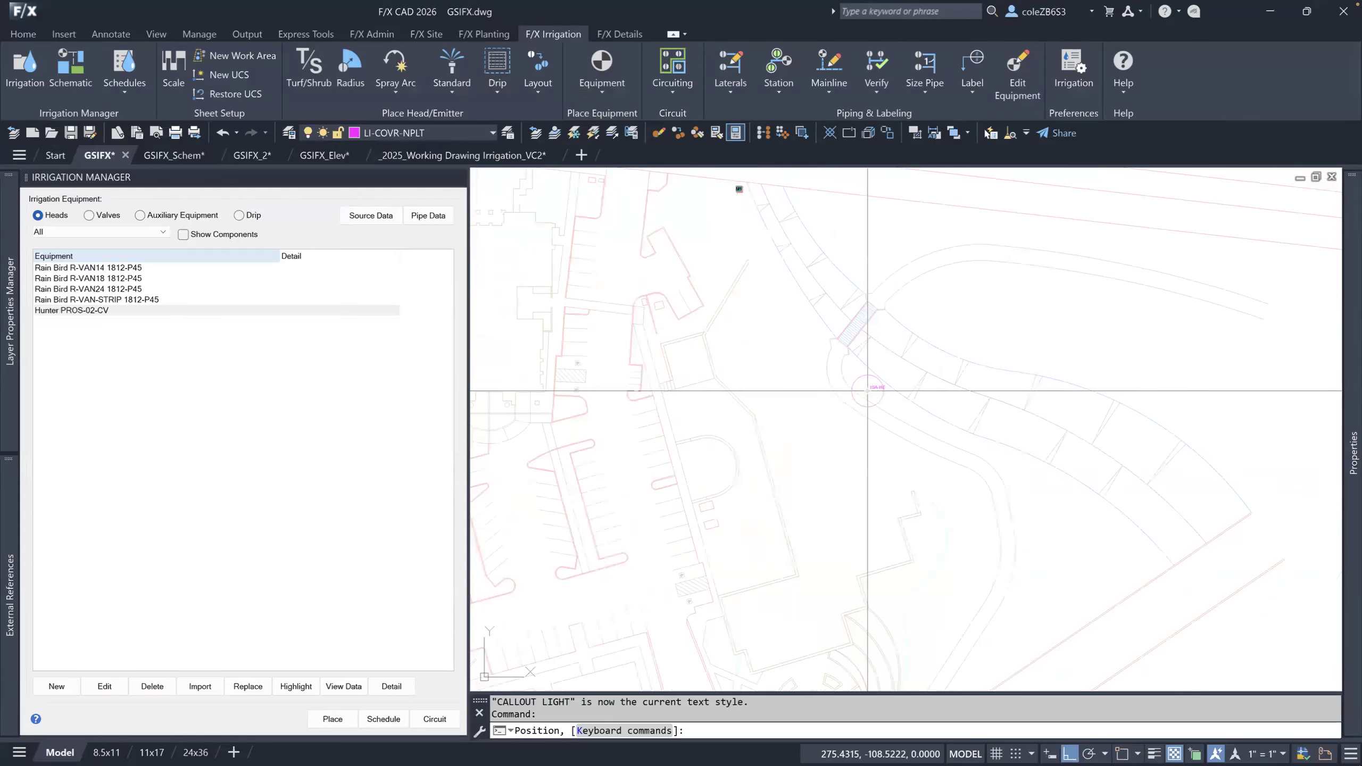
pyautogui.moveTo(841, 497); pyautogui.dragTo(902, 354, button='middle')
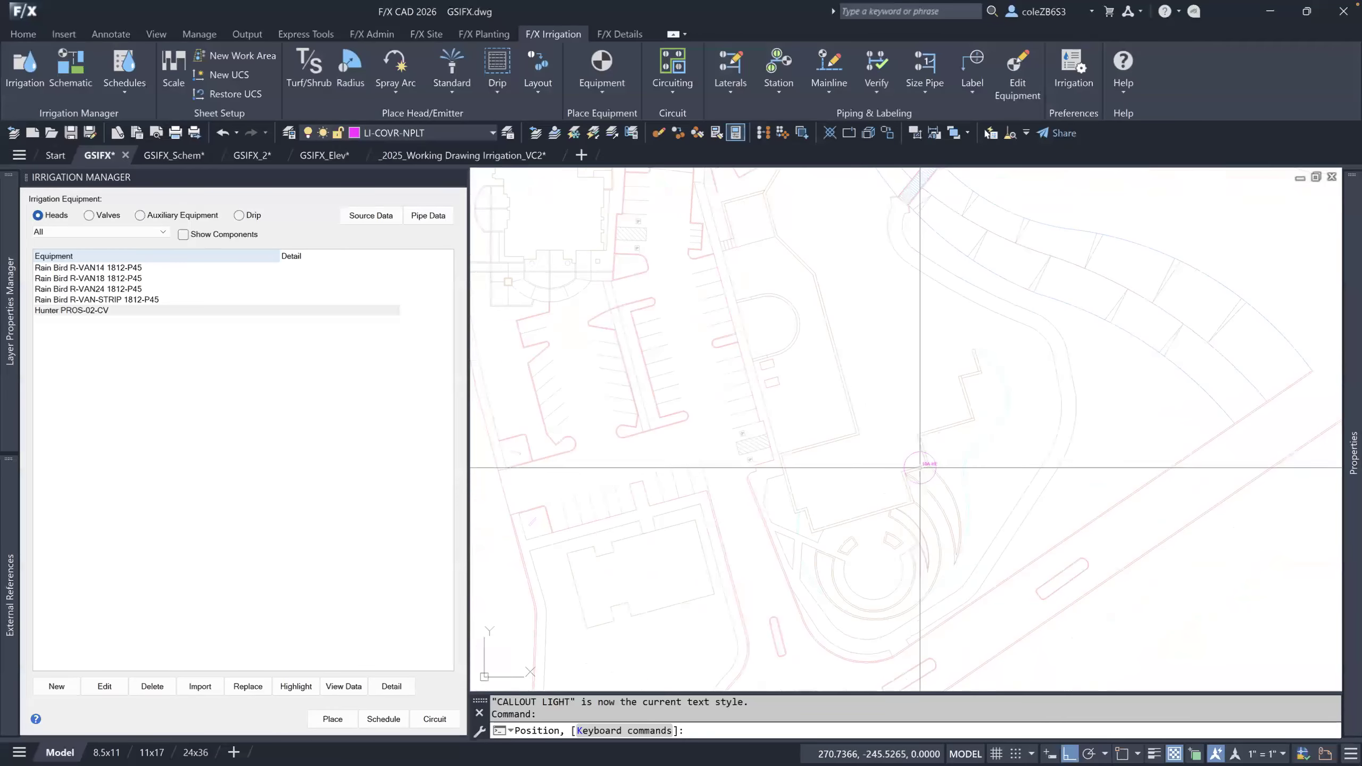
pyautogui.moveTo(807, 451); pyautogui.dragTo(821, 580, button='middle')
pyautogui.scroll(4, 740, 286)
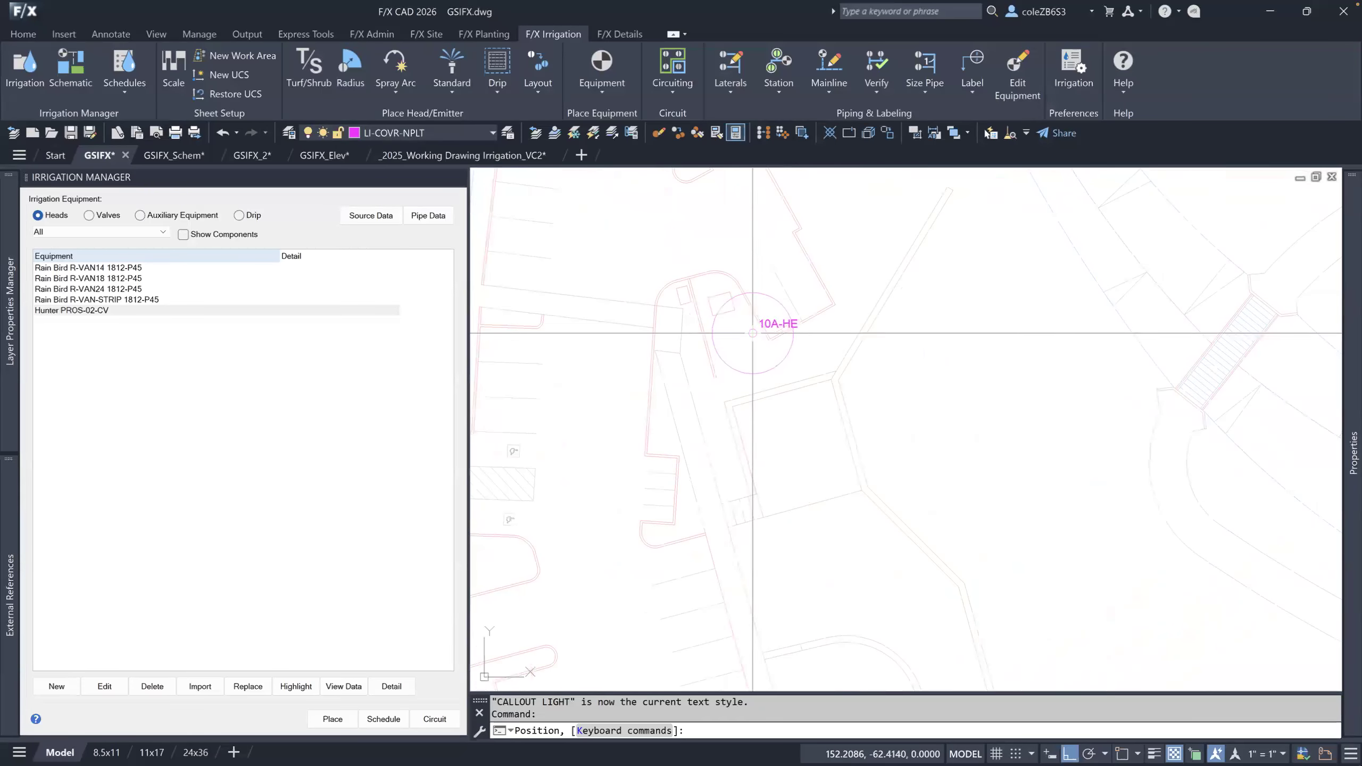
pyautogui.moveTo(777, 340); pyautogui.dragTo(648, 476, button='middle')
pyautogui.scroll(-4, 854, 322)
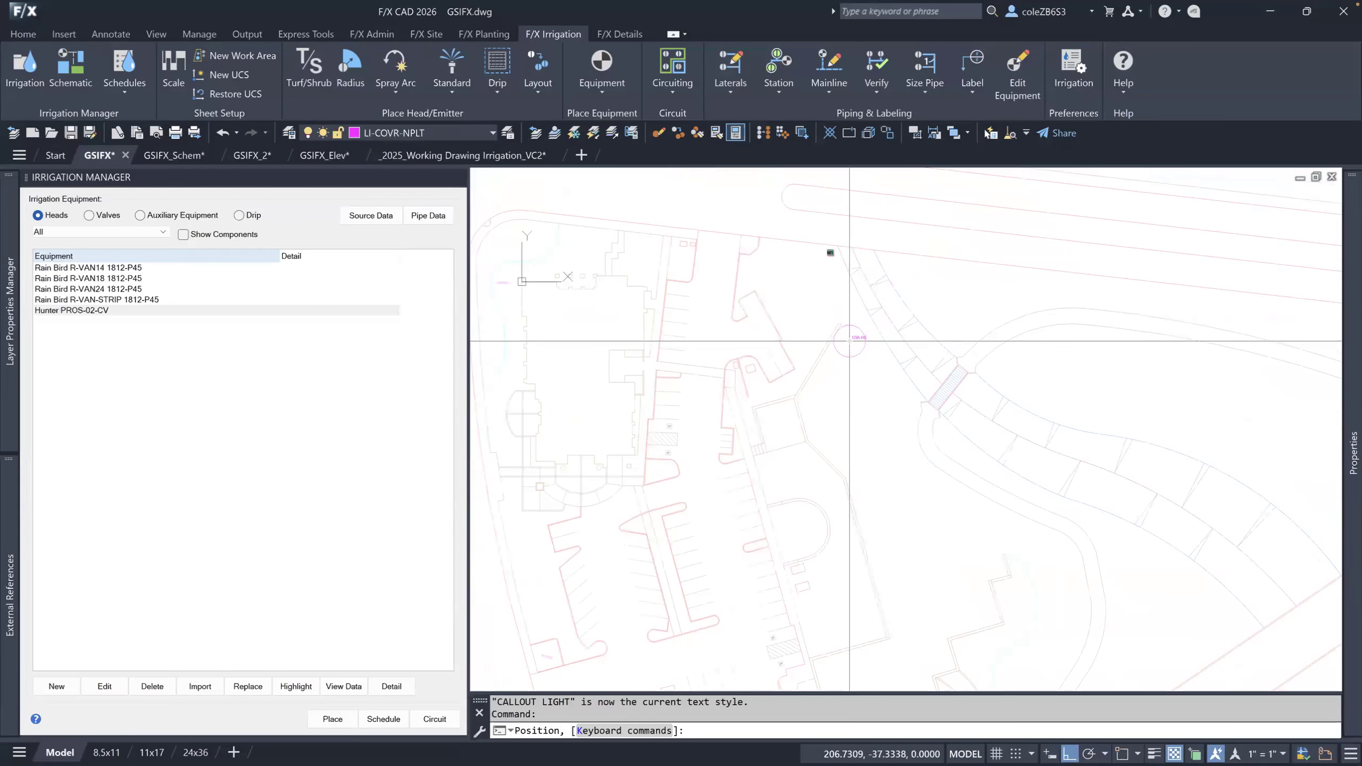
pyautogui.moveTo(861, 505); pyautogui.dragTo(849, 387, button='middle')
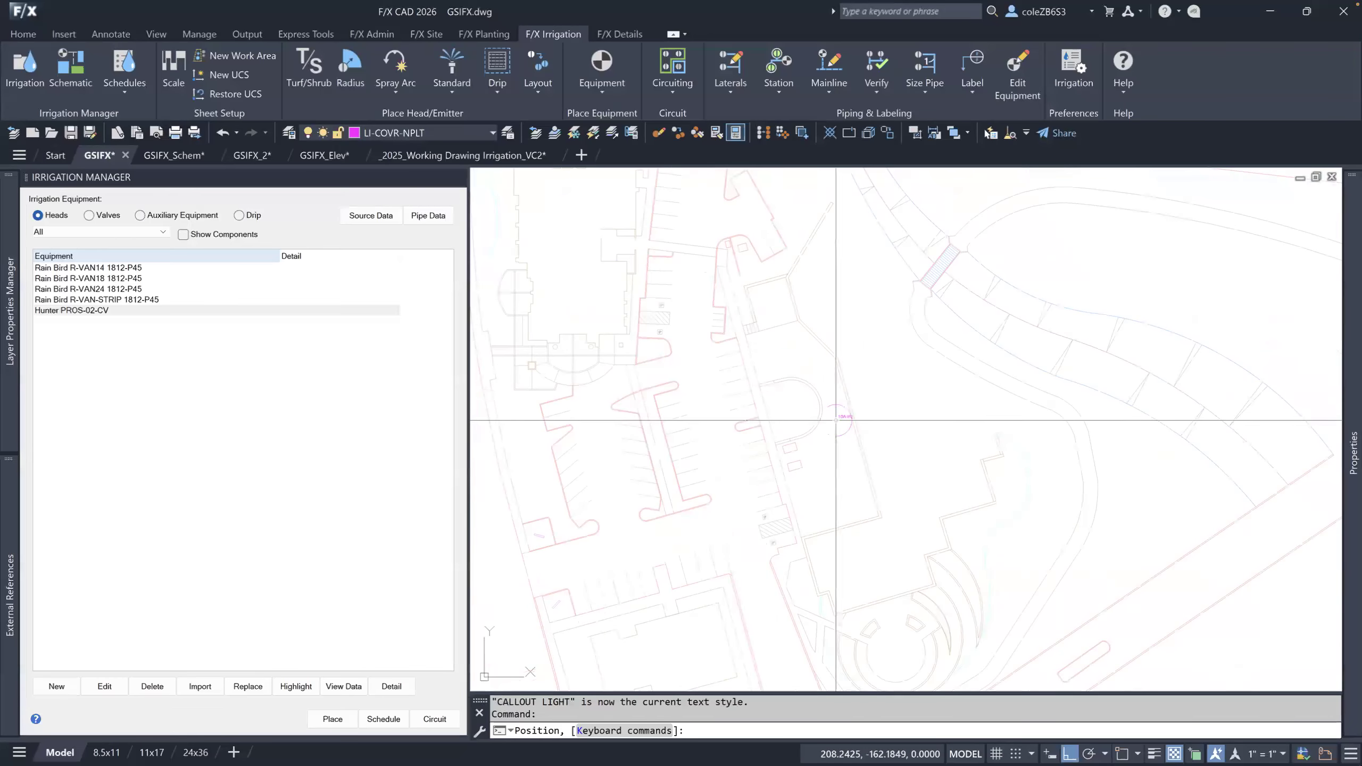
pyautogui.scroll(5, 944, 282)
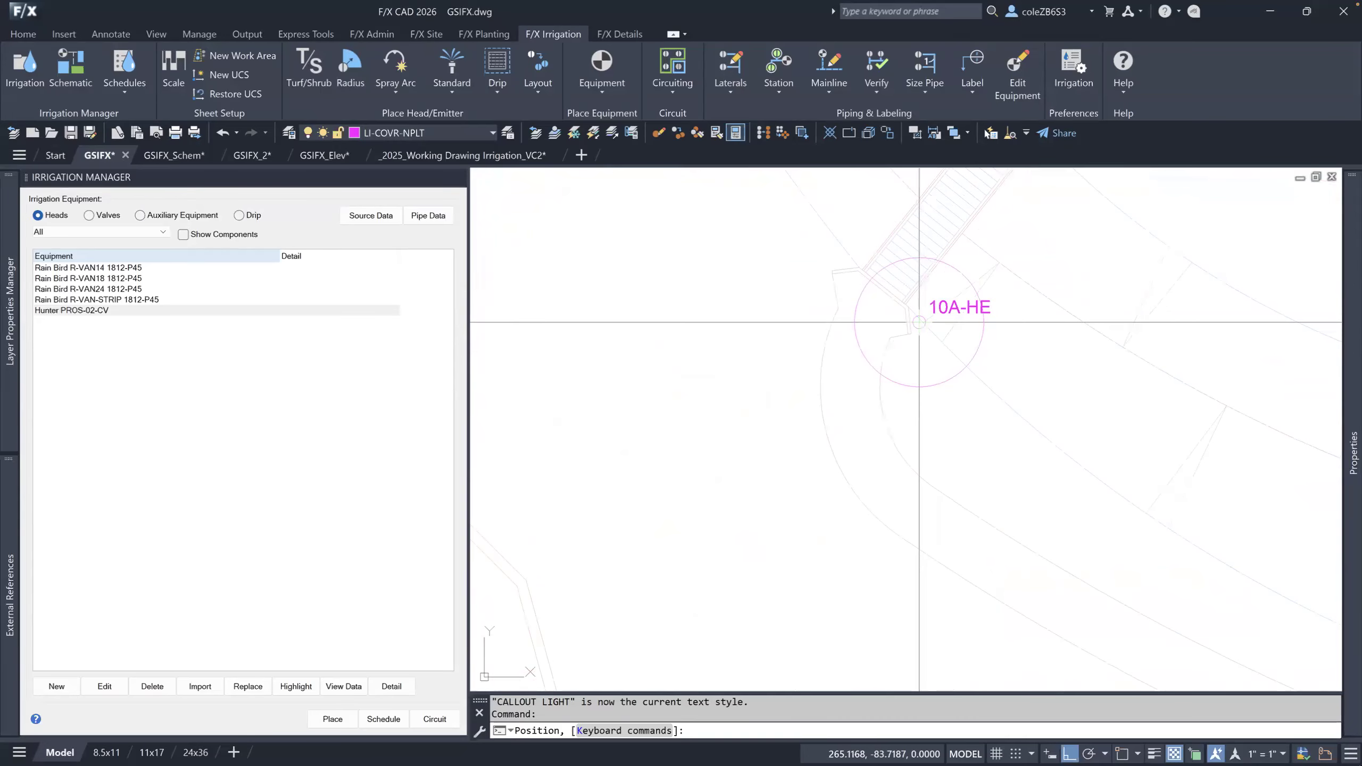
pyautogui.click(919, 322)
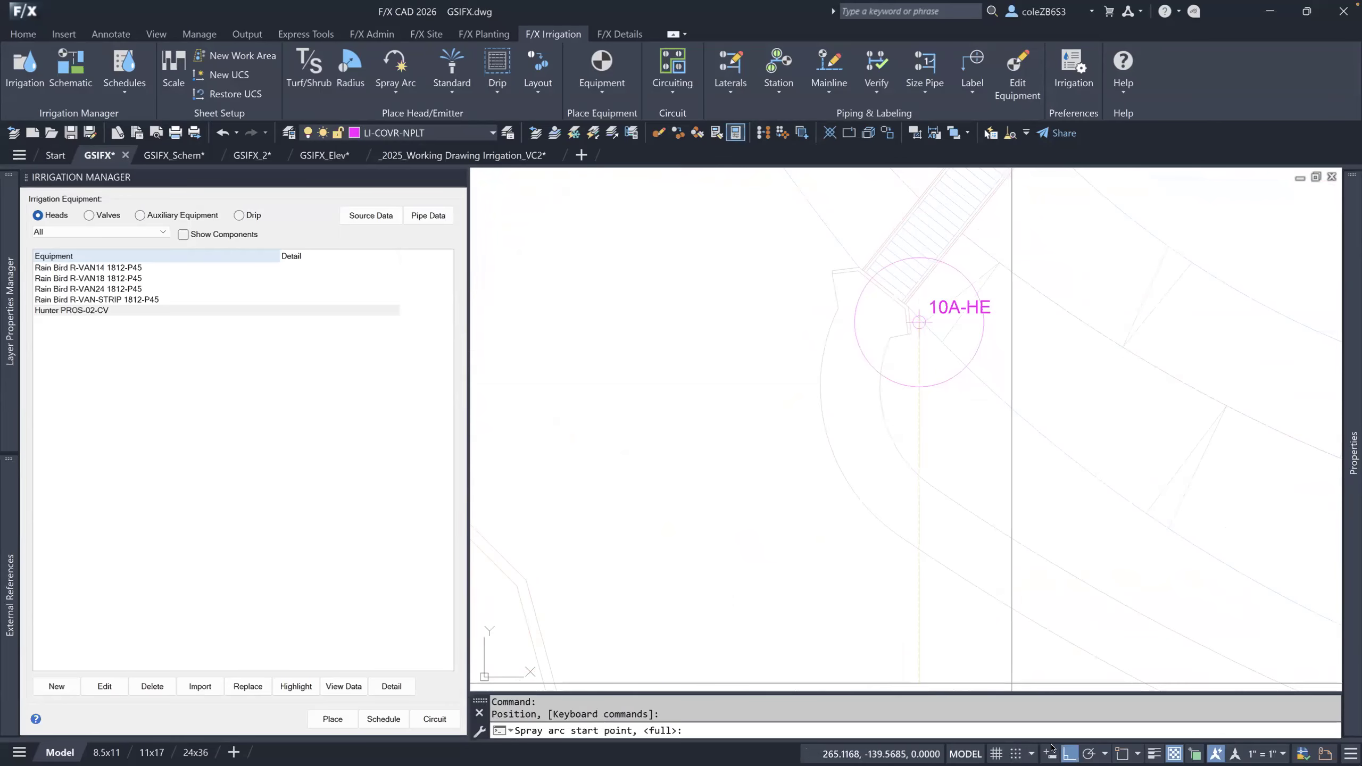
pyautogui.click(1069, 754)
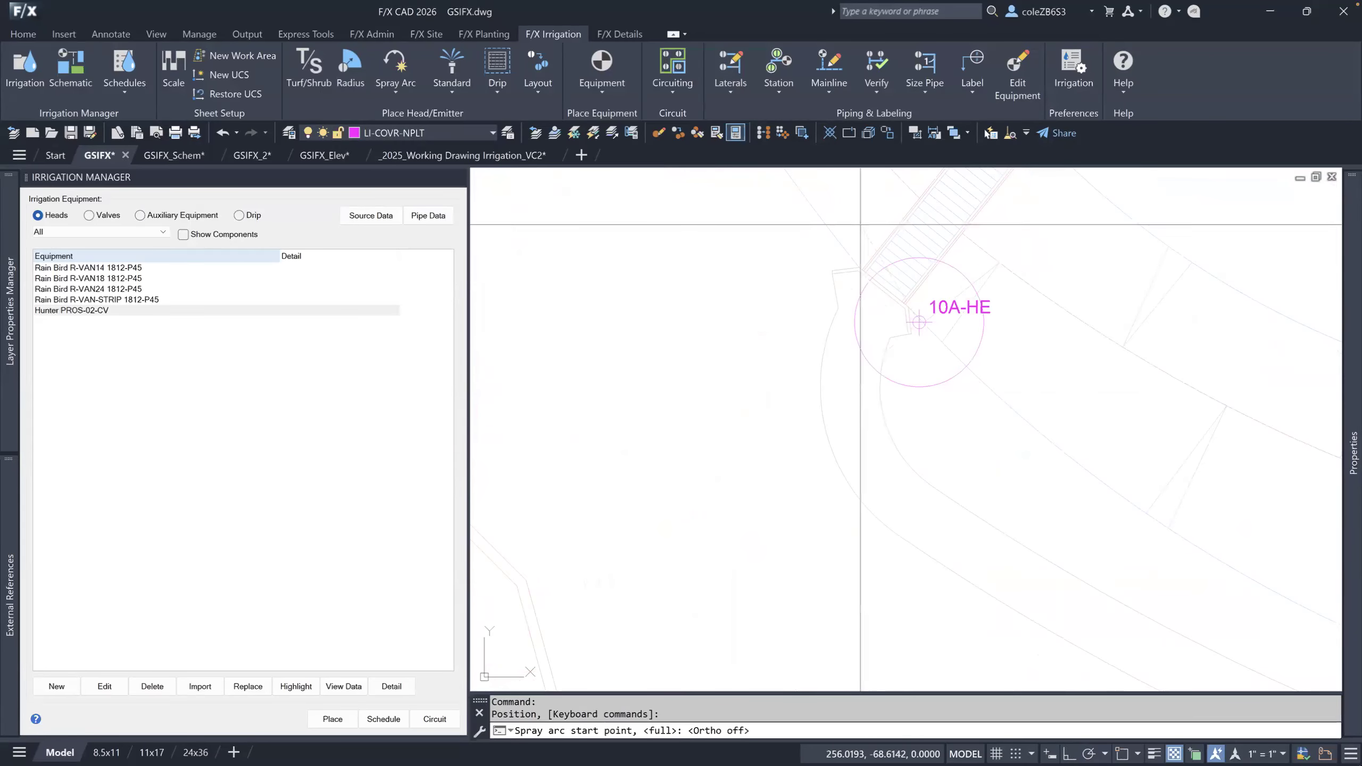
pyautogui.click(881, 372)
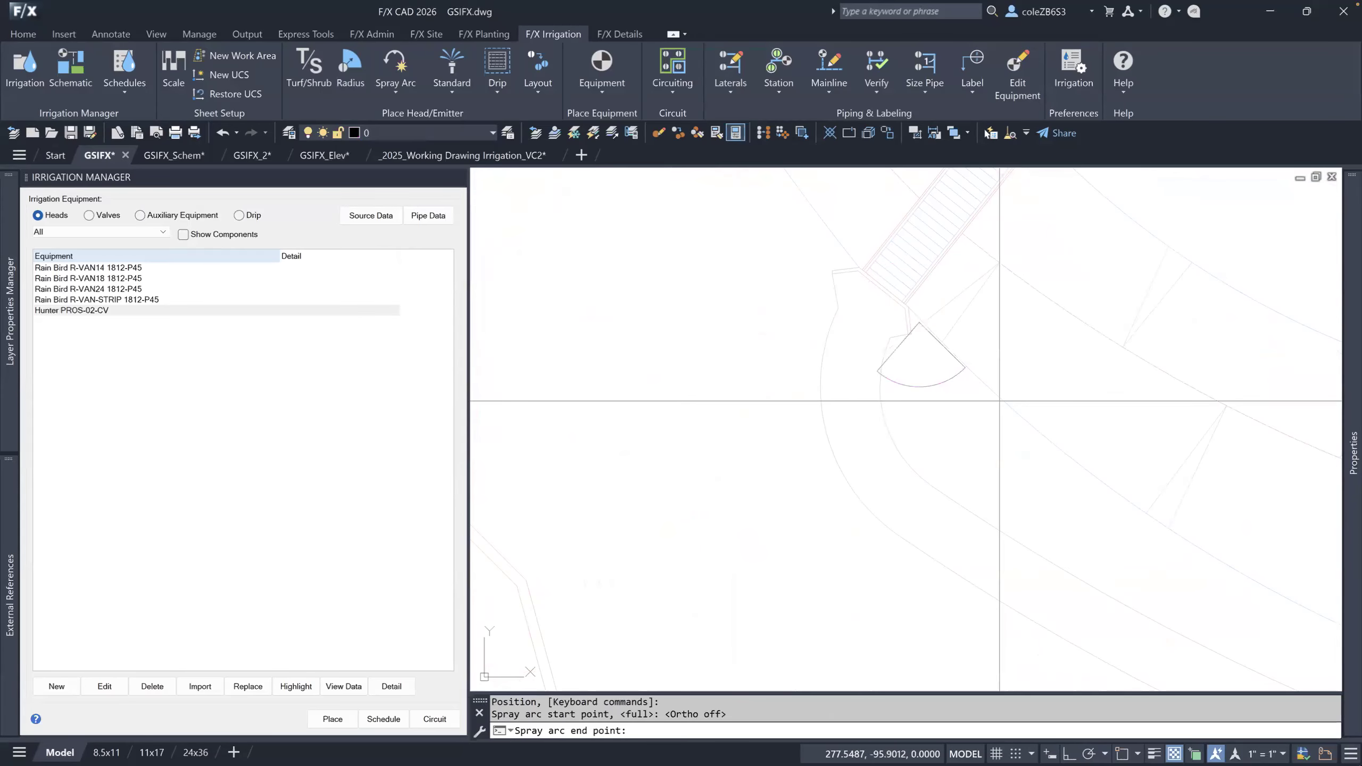
pyautogui.click(1000, 401)
# Review the Keyboard Commands reference for head placement, including nozzle, radius and copy-along-polyline options.
pyautogui.scroll(-2, 997, 399)
pyautogui.moveTo(997, 399); pyautogui.dragTo(893, 362, button='middle')
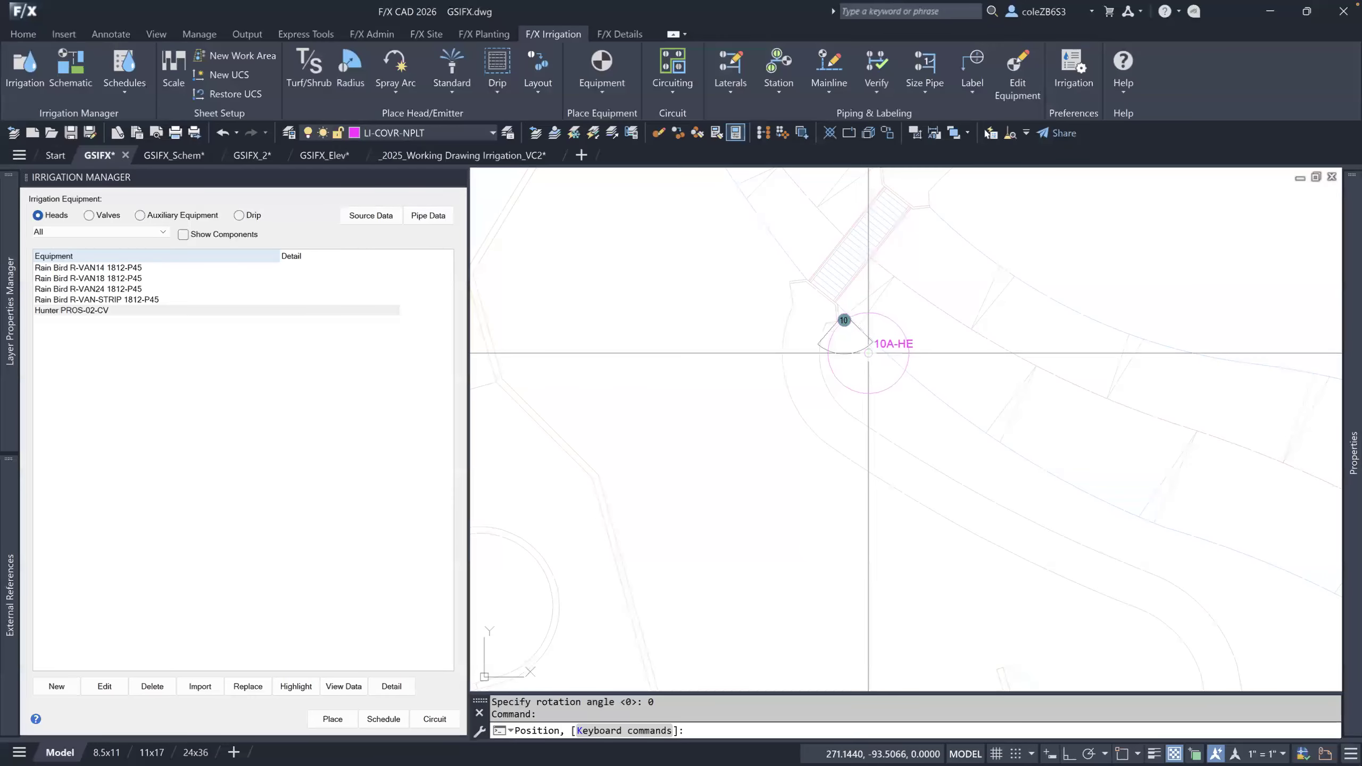
pyautogui.press('k')
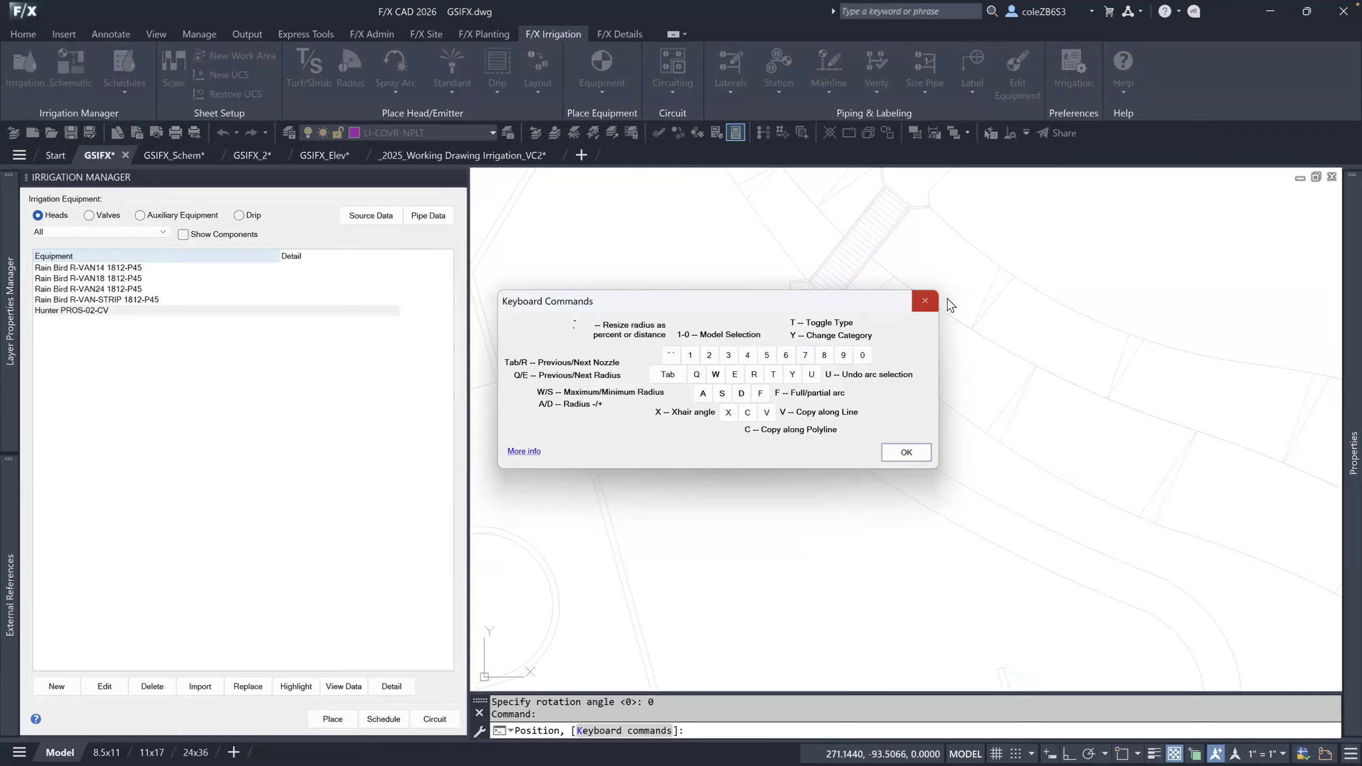
pyautogui.click(925, 301)
pyautogui.write('k')
pyautogui.press('Return')
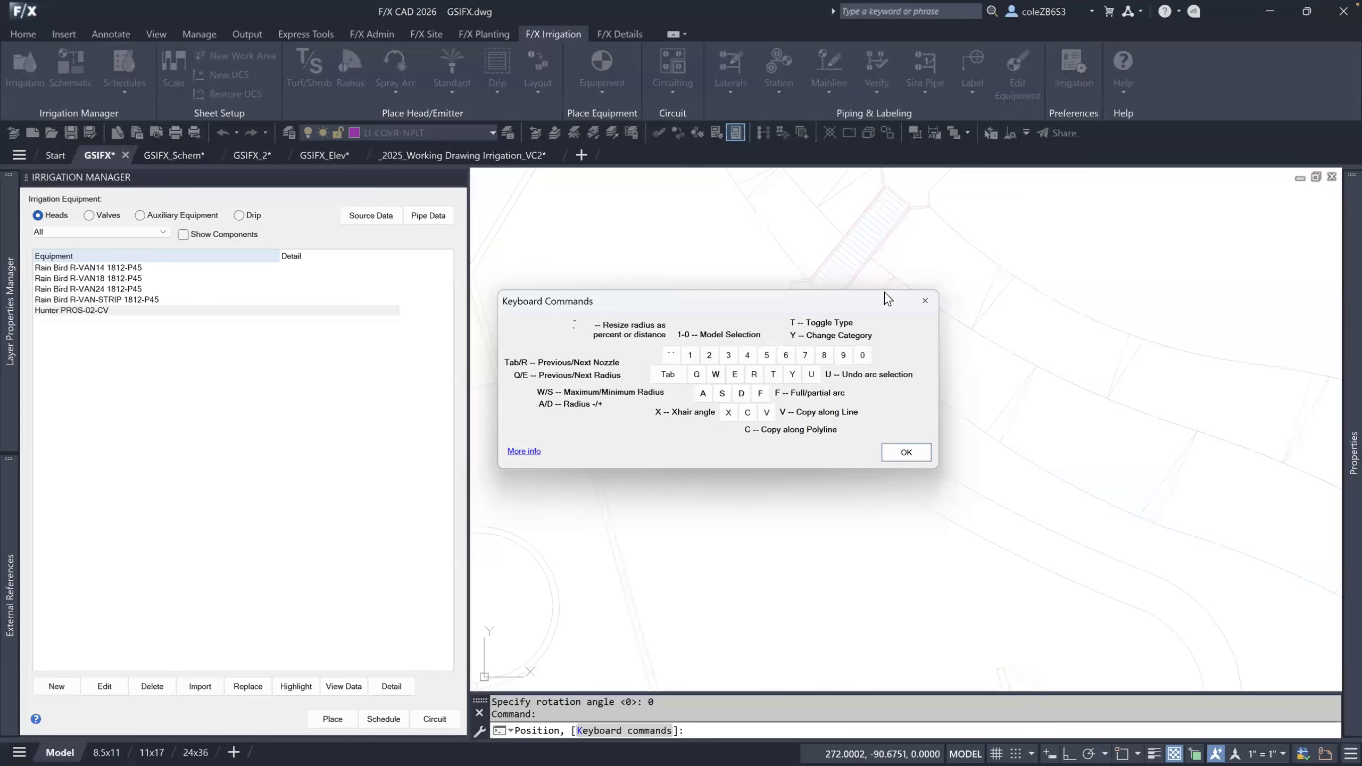
pyautogui.click(925, 305)
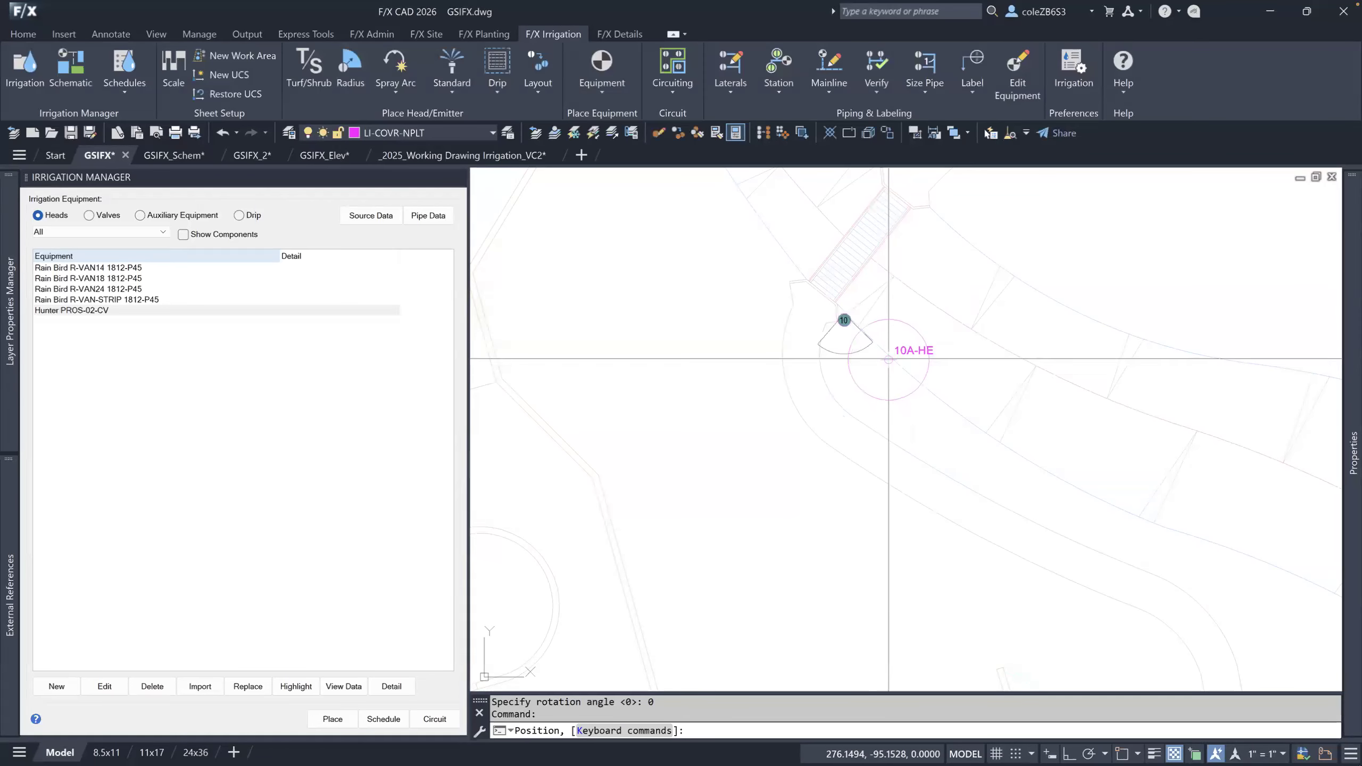
# Change the head being placed to the 15A-HE nozzle and reduce its radius to 80%.
pyautogui.press('Up')
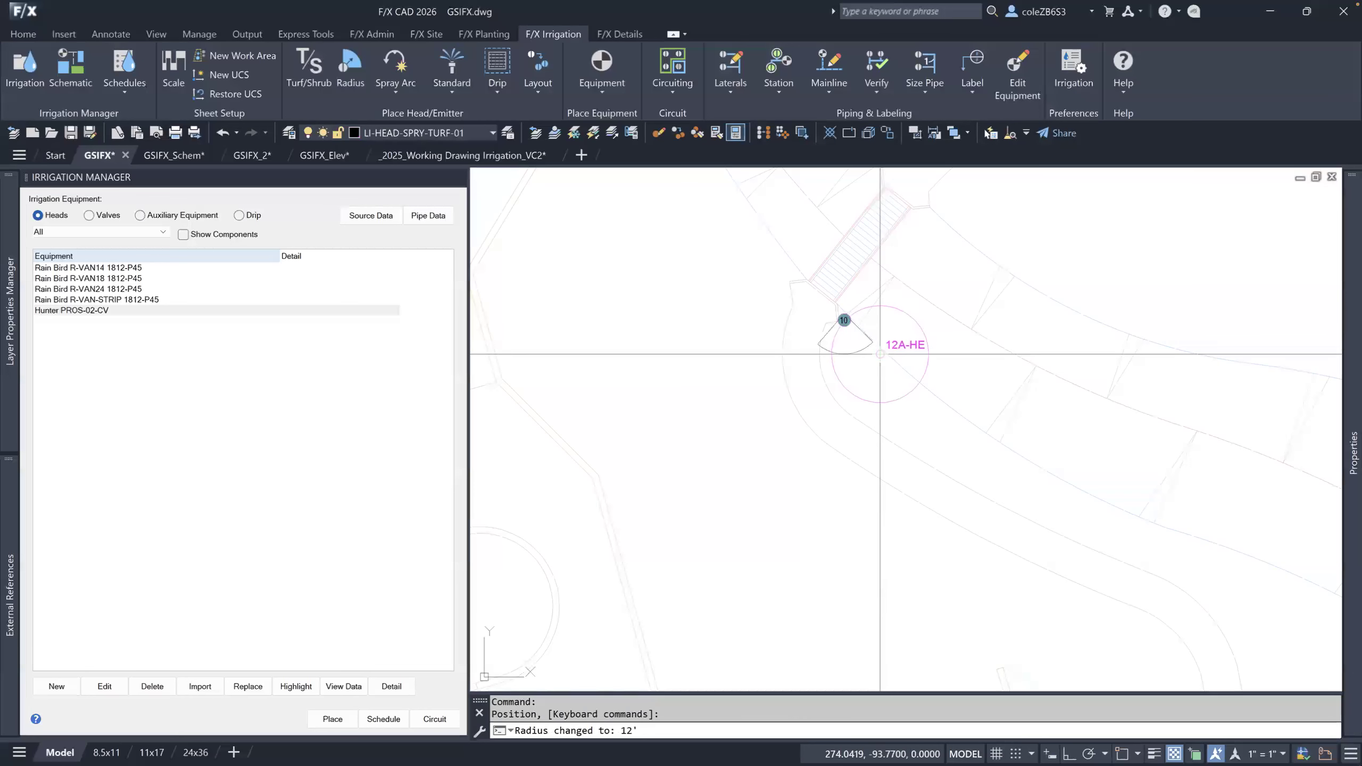
pyautogui.press('Up')
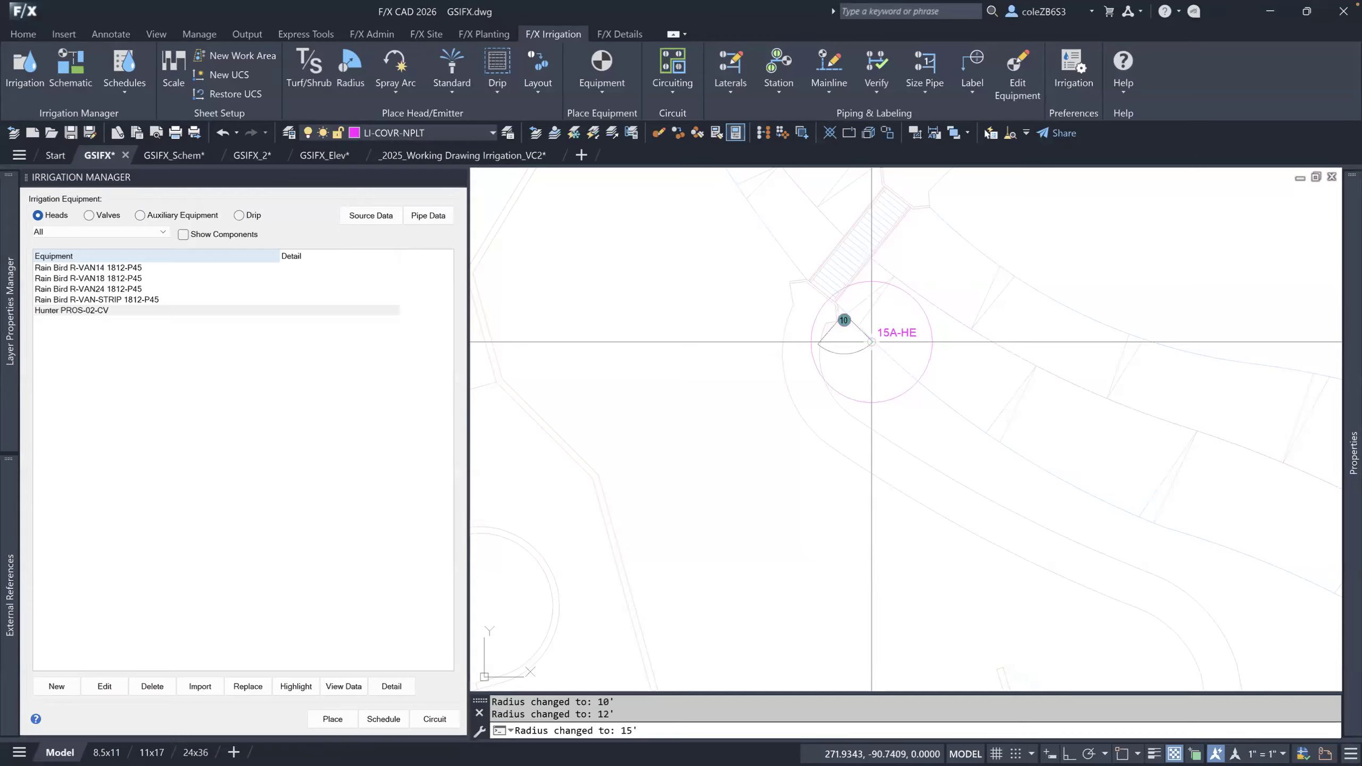
pyautogui.press(',')
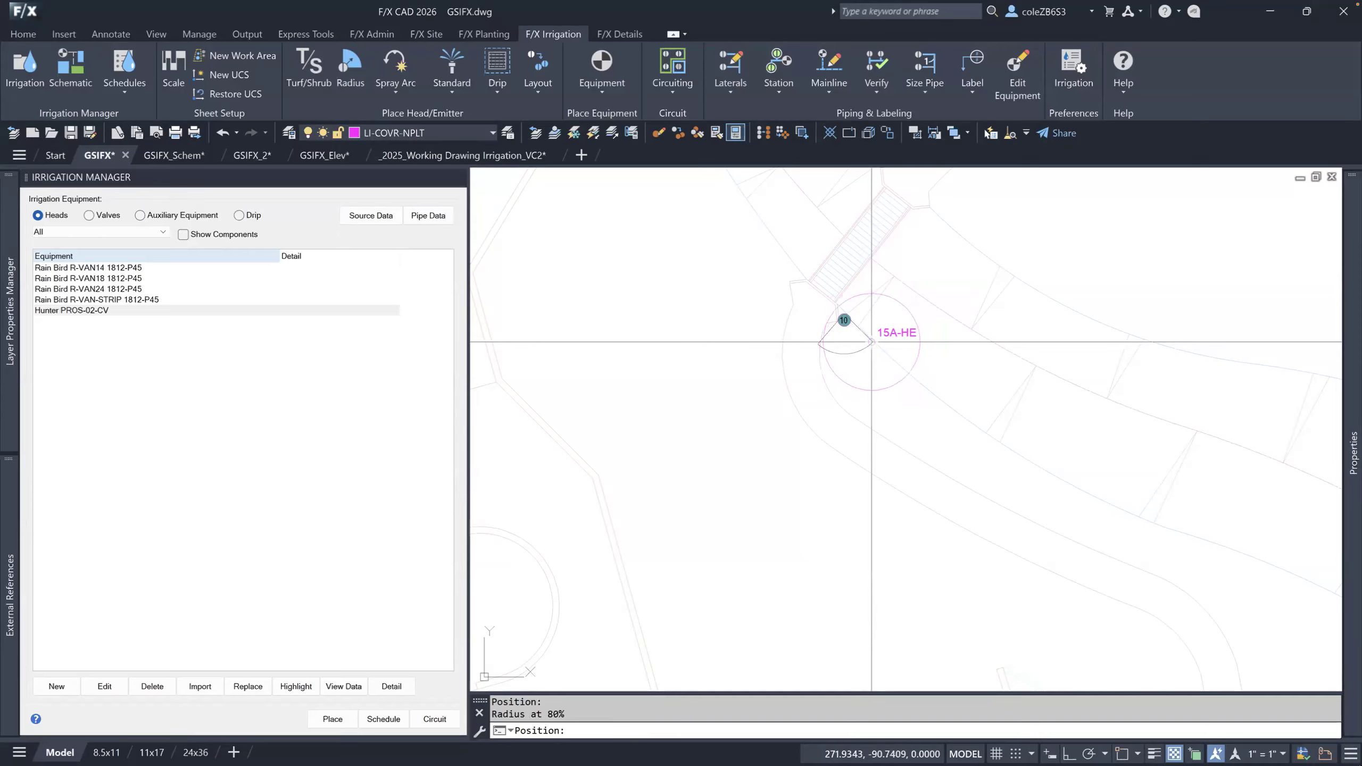
# Switch the radius reduction to distance and try the 15A-HE head at 11.25' and 13.5'.
pyautogui.press('Down')
pyautogui.press('Down')
pyautogui.press('Down')
pyautogui.press('Down')
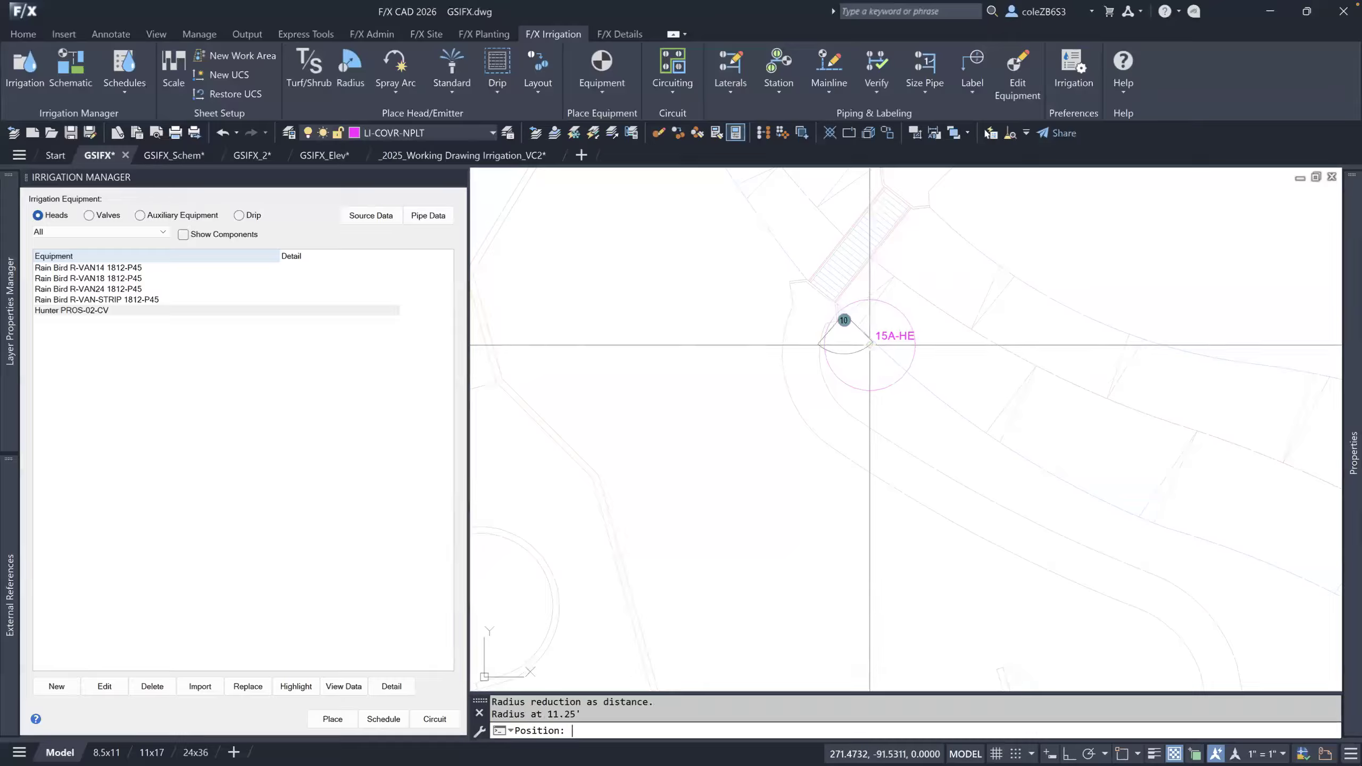
pyautogui.press('+')
pyautogui.press('+')
pyautogui.press('+')
pyautogui.press('+')
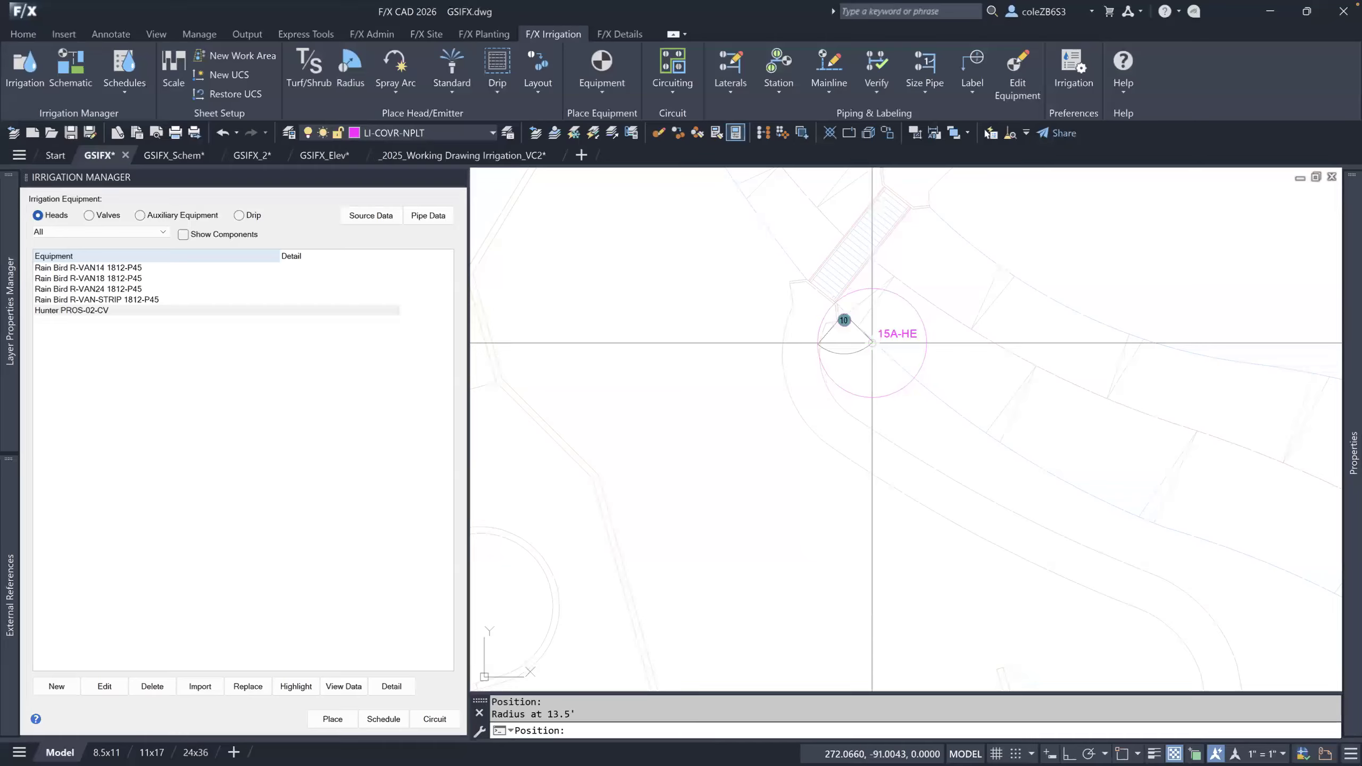
pyautogui.click(872, 342)
# Place a second Hunter PROS-02-CV 10A-HE head where the first head's arc meets the strip's upper edge, with a half-circle arc facing inward.
pyautogui.click(333, 719)
pyautogui.click(536, 250)
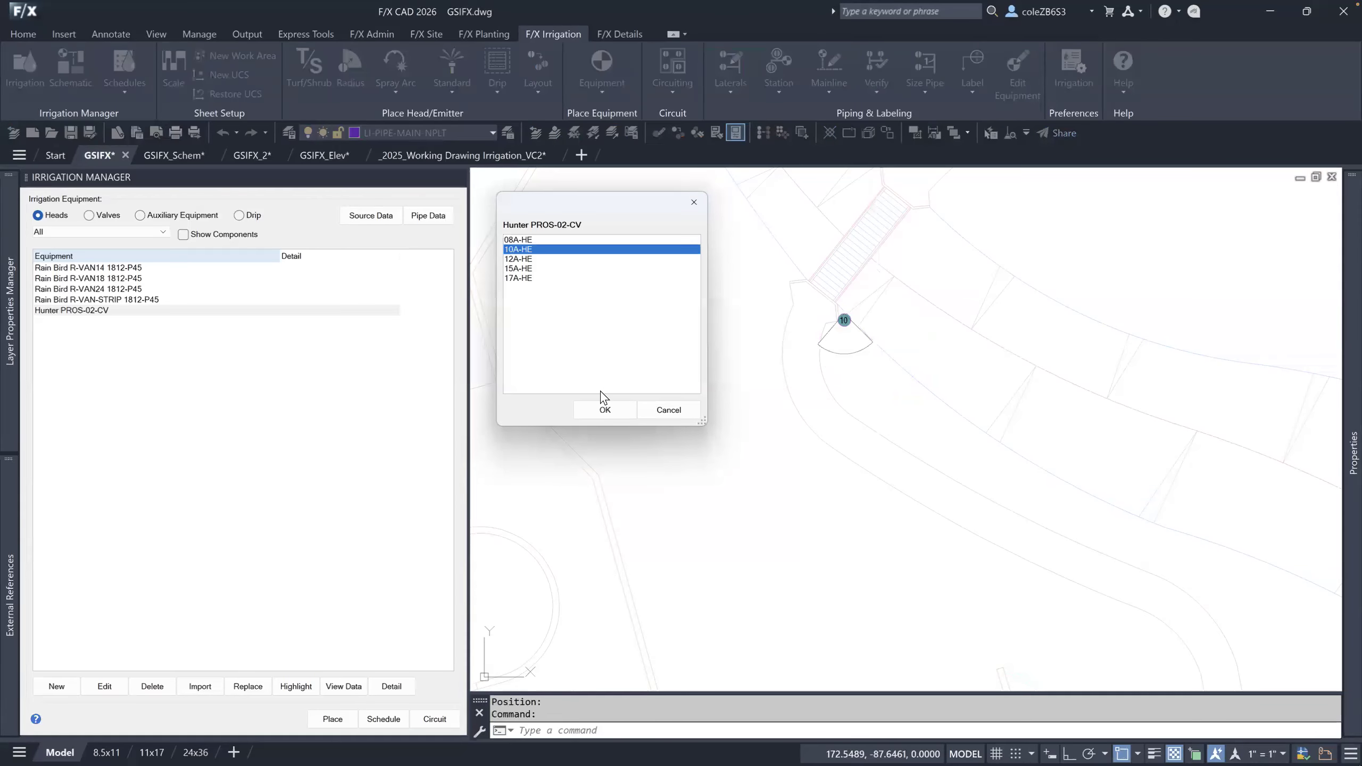
pyautogui.click(605, 410)
pyautogui.scroll(3, 888, 356)
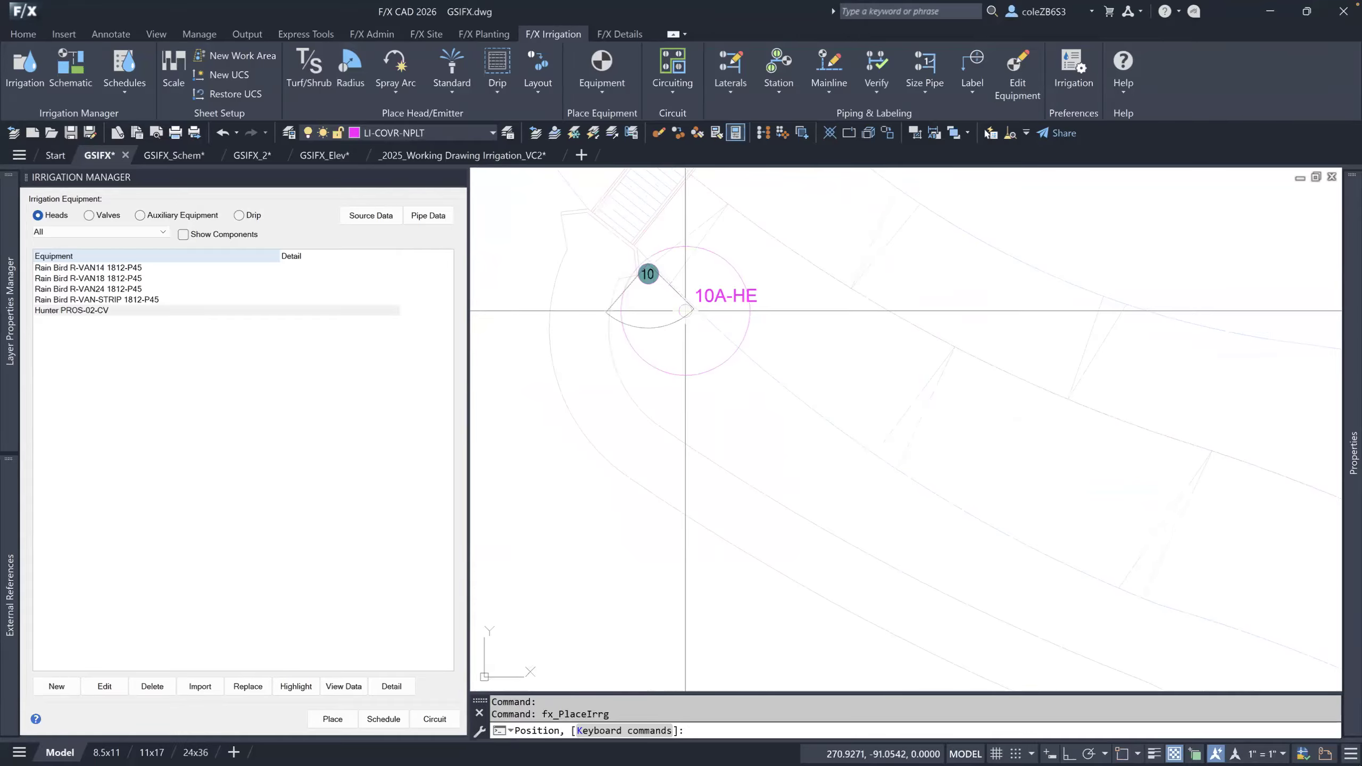
pyautogui.click(694, 308)
pyautogui.click(632, 249)
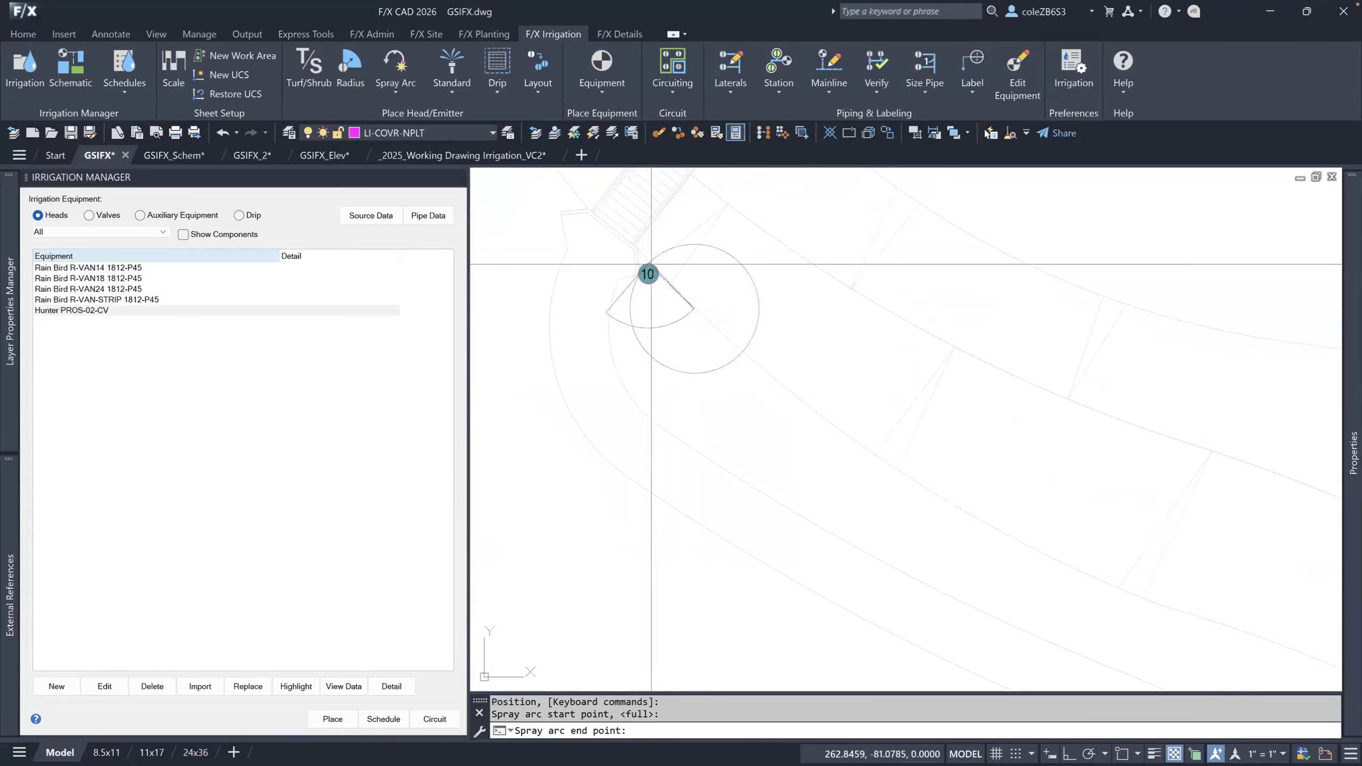
pyautogui.click(747, 357)
# Copy the second head along the strip's upper edge polyline, using 12' nozzles for nine copies and 17' nozzles for the last two.
pyautogui.scroll(-2, 824, 390)
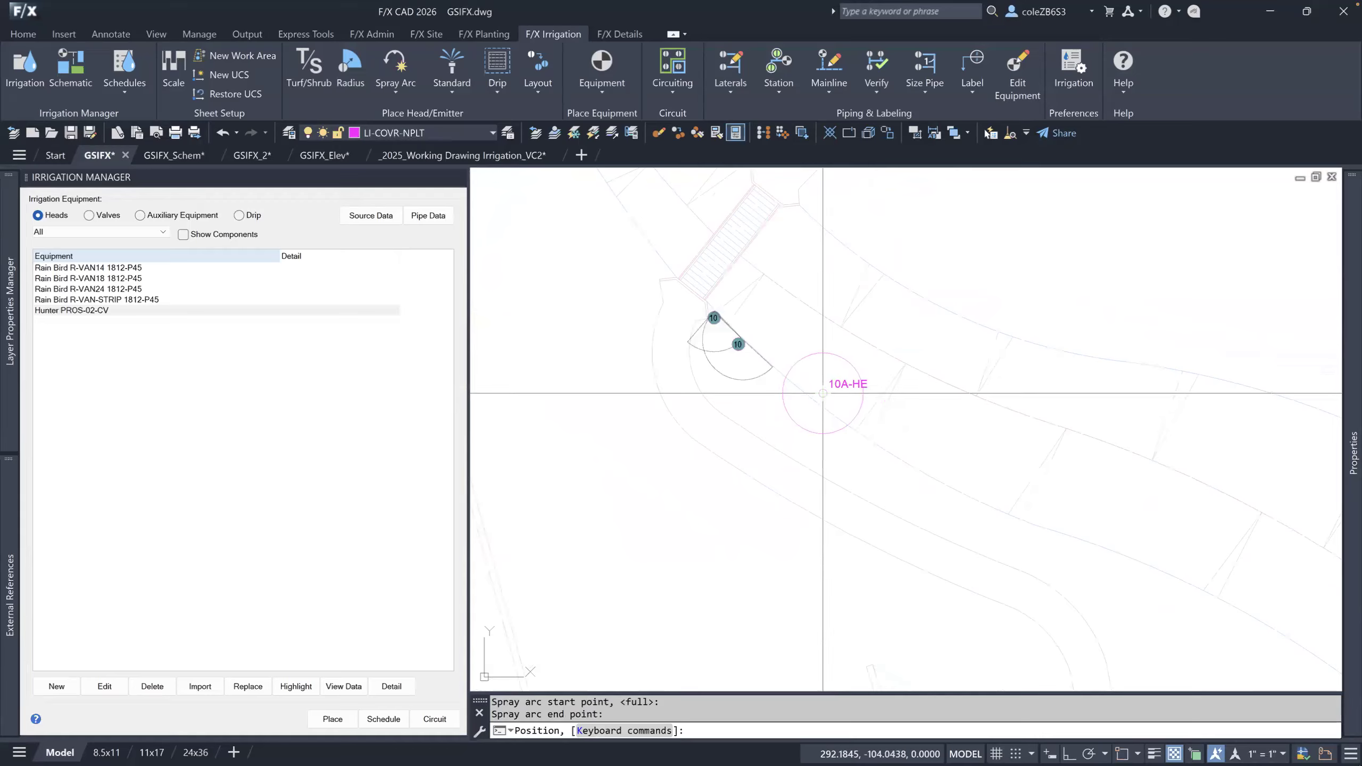
pyautogui.press('p')
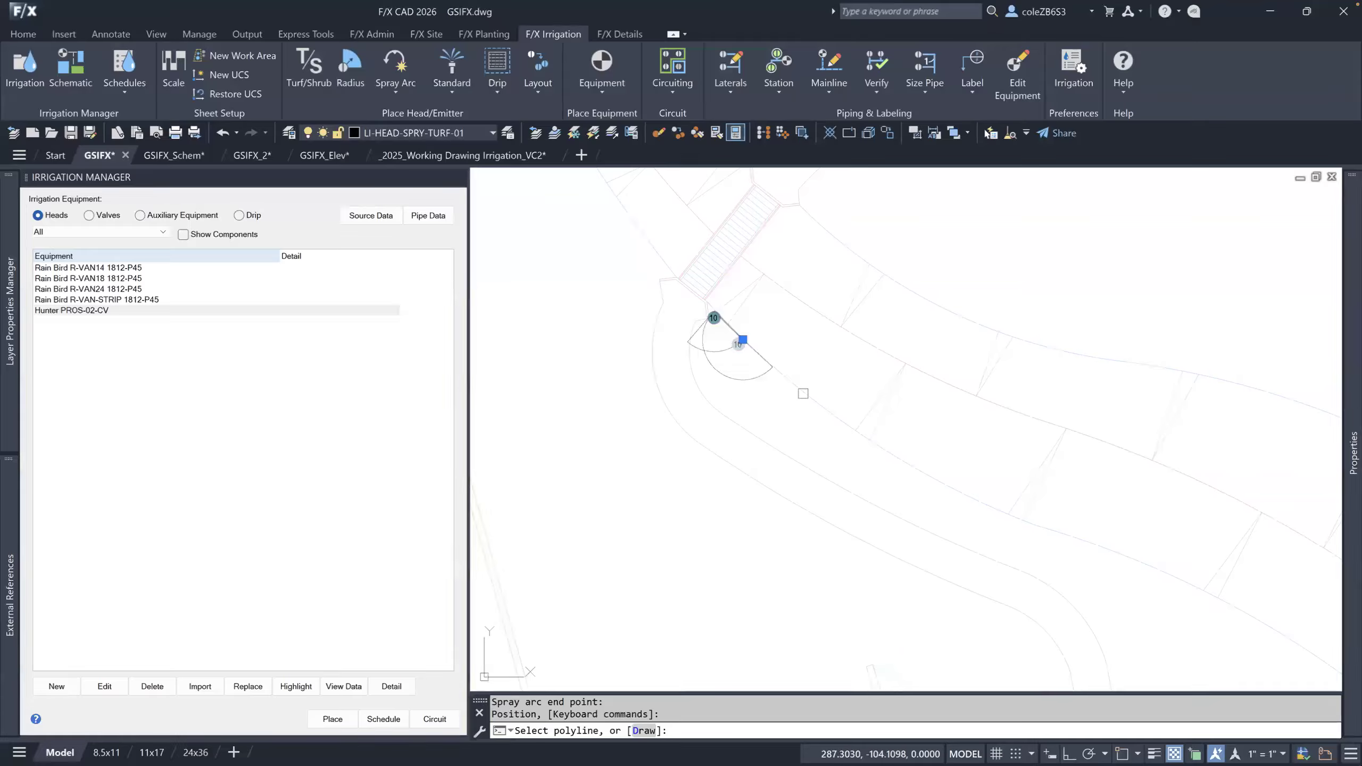
pyautogui.click(802, 394)
pyautogui.scroll(-4, 952, 462)
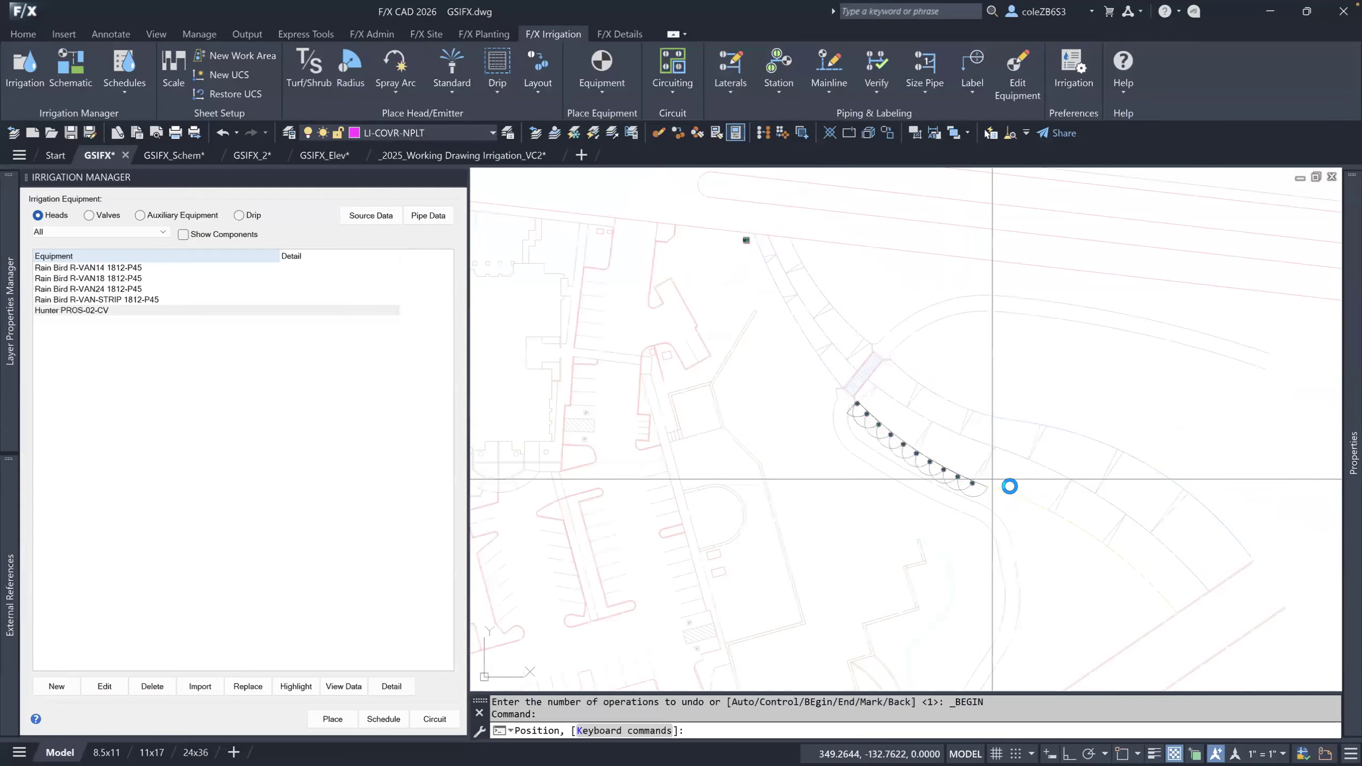
pyautogui.scroll(4, 982, 478)
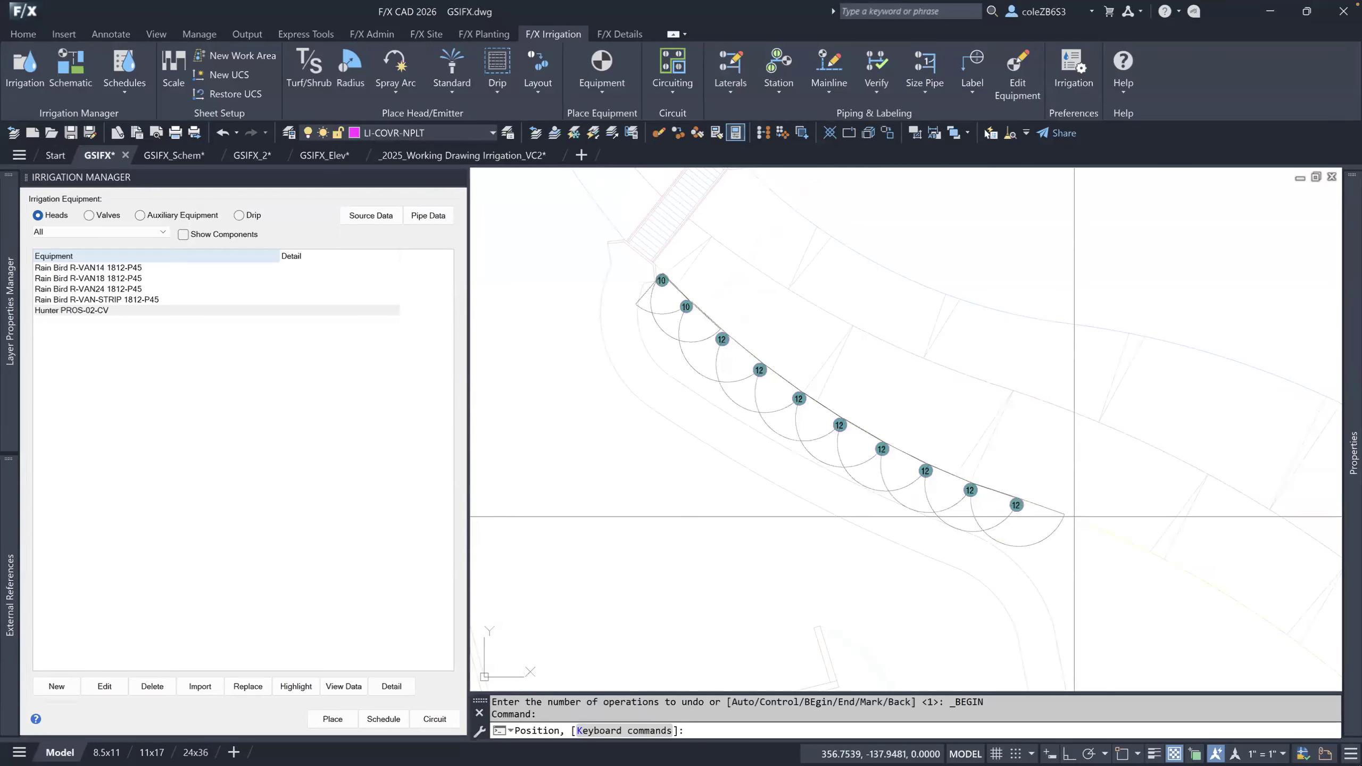
pyautogui.moveTo(1076, 518); pyautogui.dragTo(898, 459, button='middle')
pyautogui.moveTo(1003, 505); pyautogui.dragTo(933, 458, button='middle')
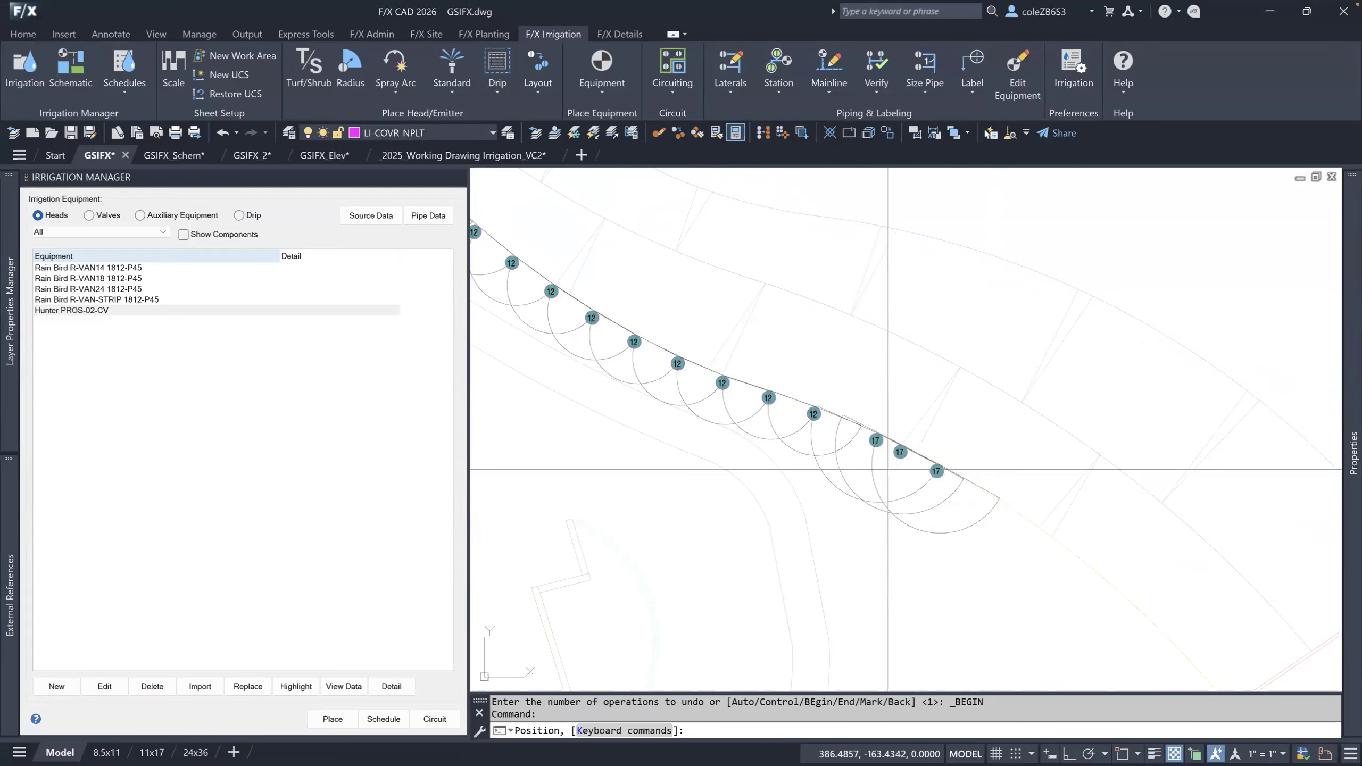
pyautogui.click(886, 469)
pyautogui.scroll(-2, 743, 393)
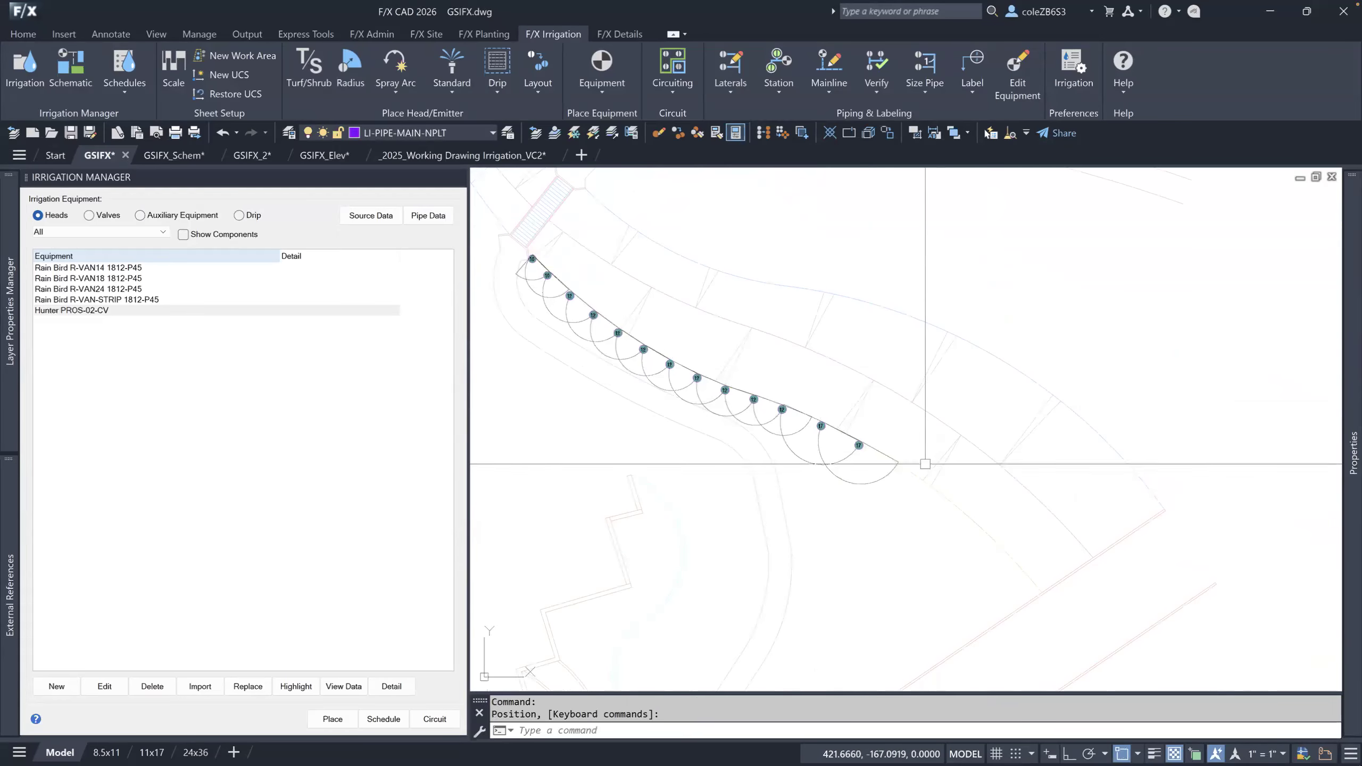
# Place another 10A-HE head on the strip's opposite edge at the first head's arc corner, with its arc facing into the strip.
pyautogui.press('Return')
pyautogui.scroll(6, 897, 460)
pyautogui.scroll(-5, 555, 408)
pyautogui.scroll(3, 785, 366)
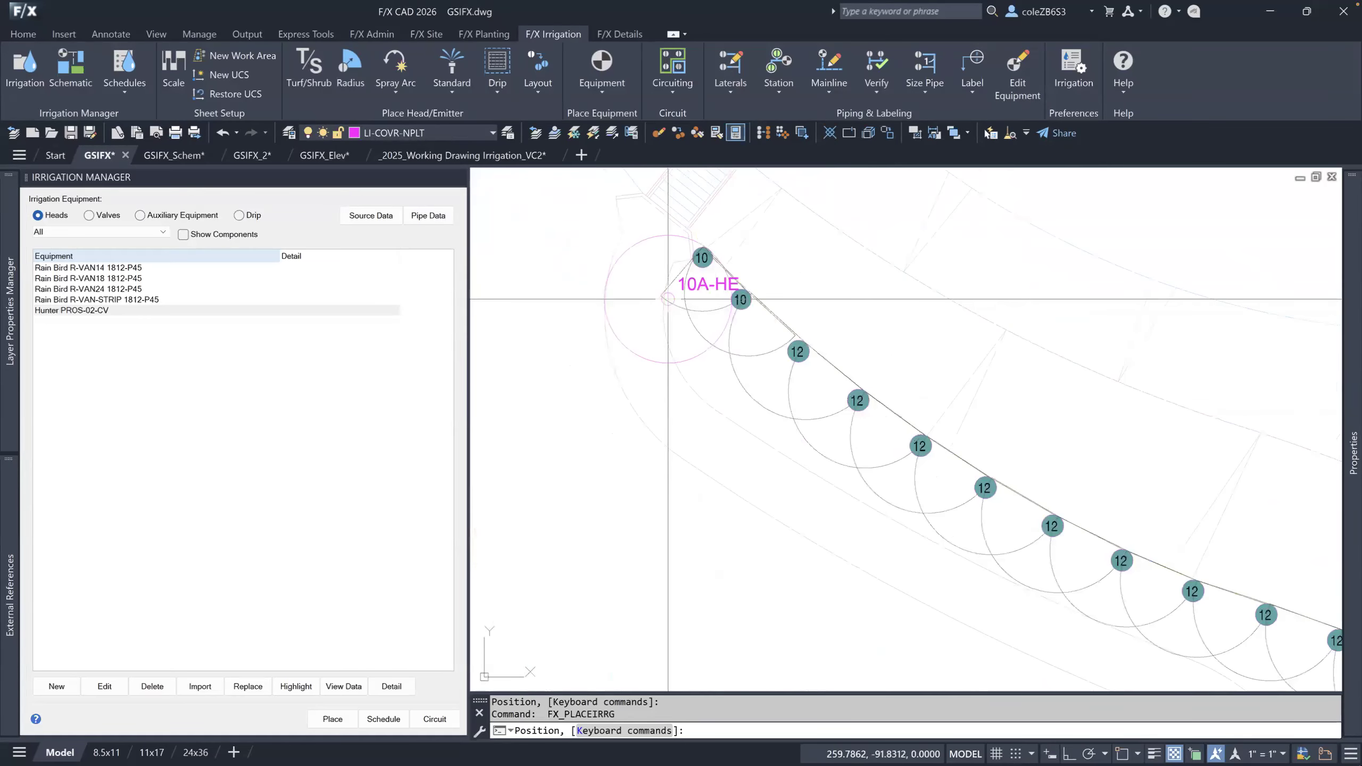
pyautogui.click(666, 298)
pyautogui.click(669, 375)
pyautogui.click(699, 248)
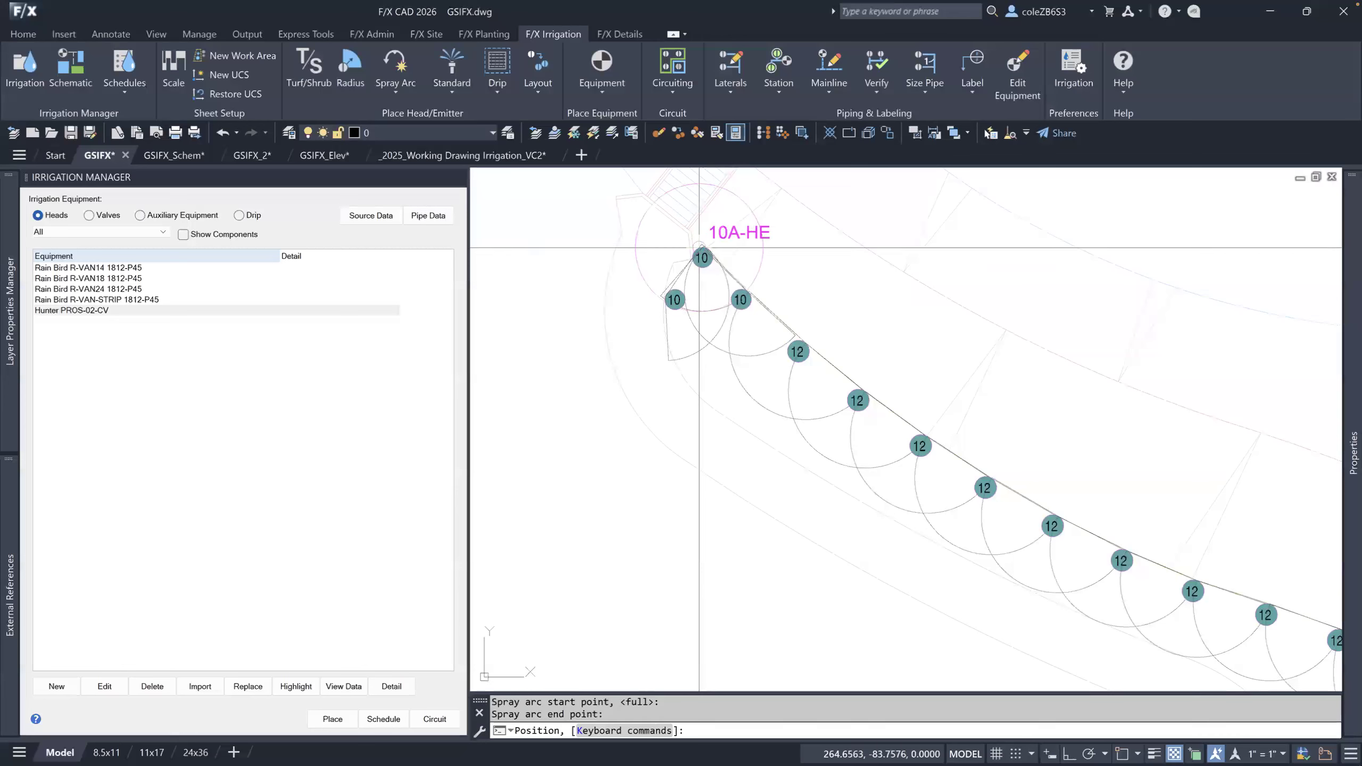
# Copy the 10A-HE head along the strip's edge polyline opposite the 12' heads, using best-fit spacing.
pyautogui.press('a')
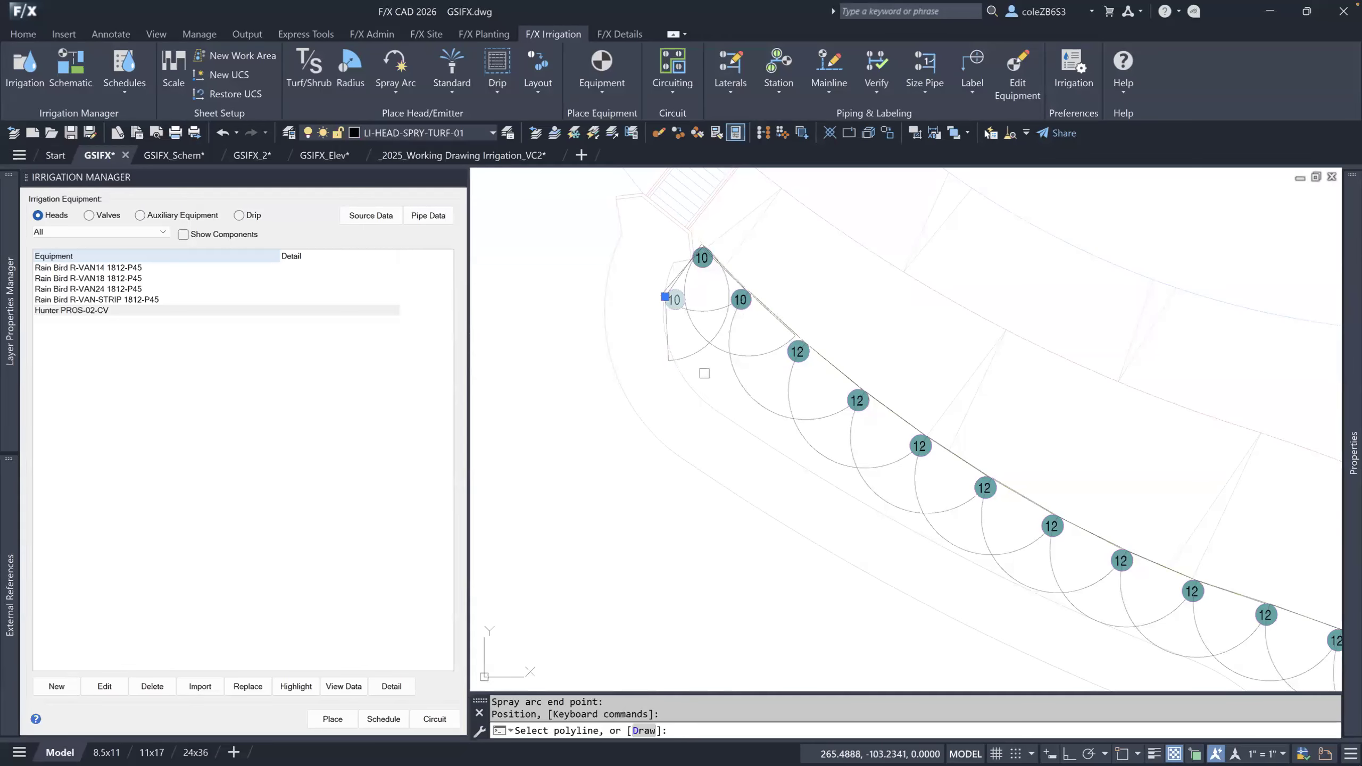
pyautogui.click(701, 399)
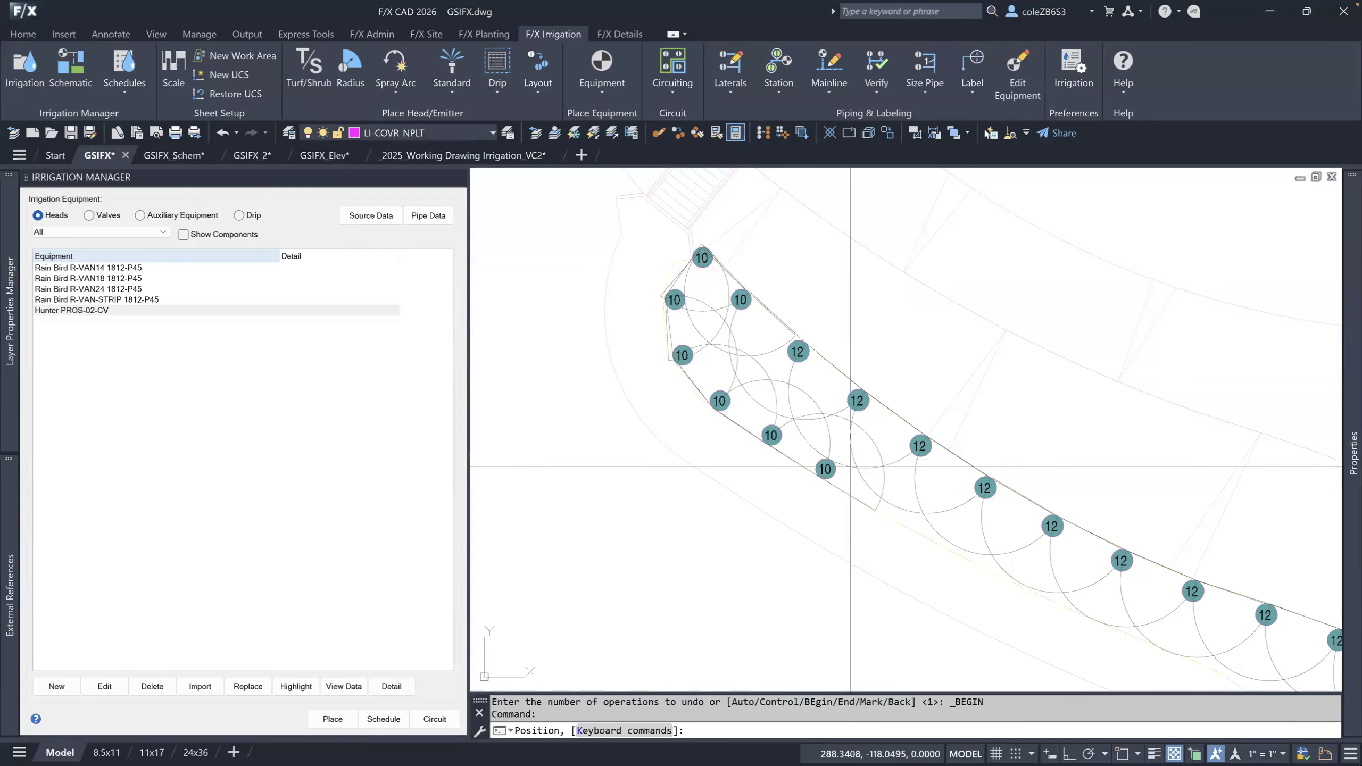
pyautogui.scroll(-4, 850, 467)
pyautogui.scroll(4, 971, 522)
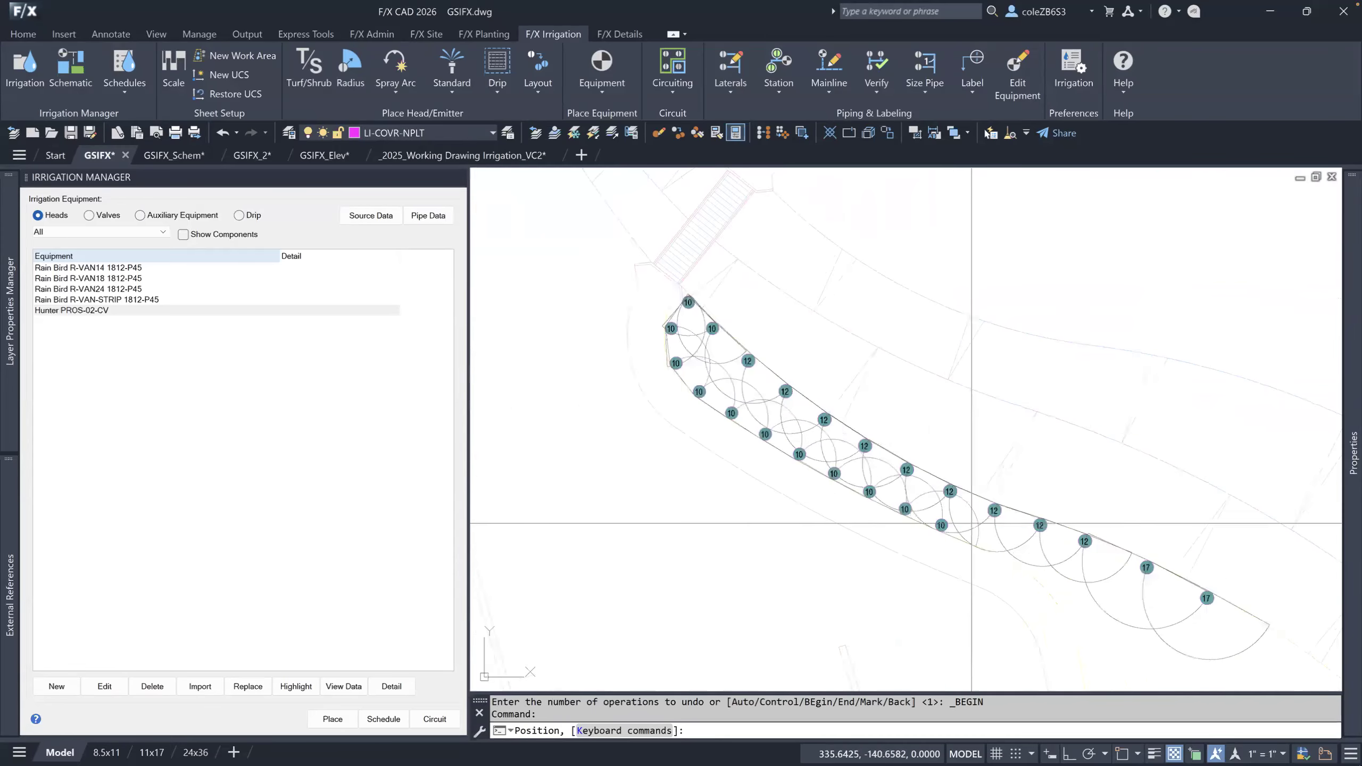
pyautogui.scroll(-4, 736, 374)
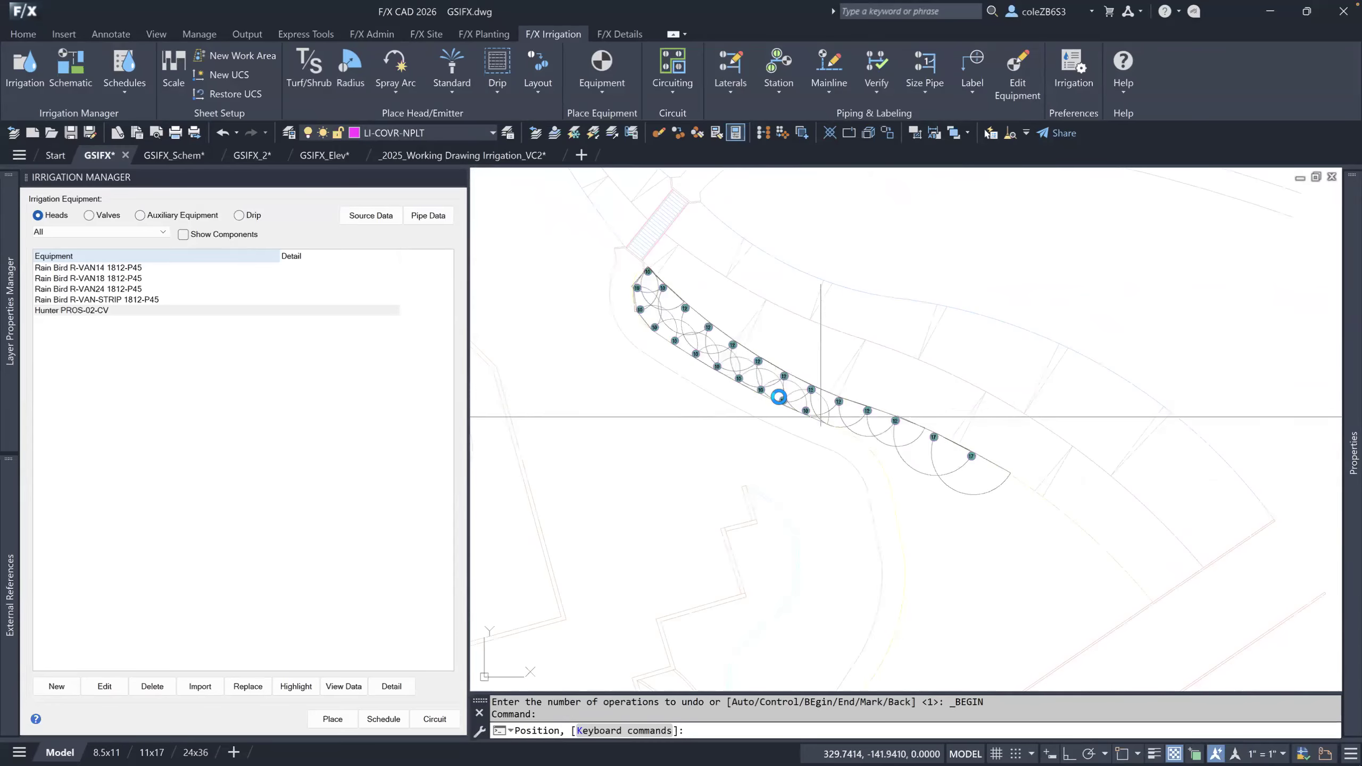
pyautogui.press('k')
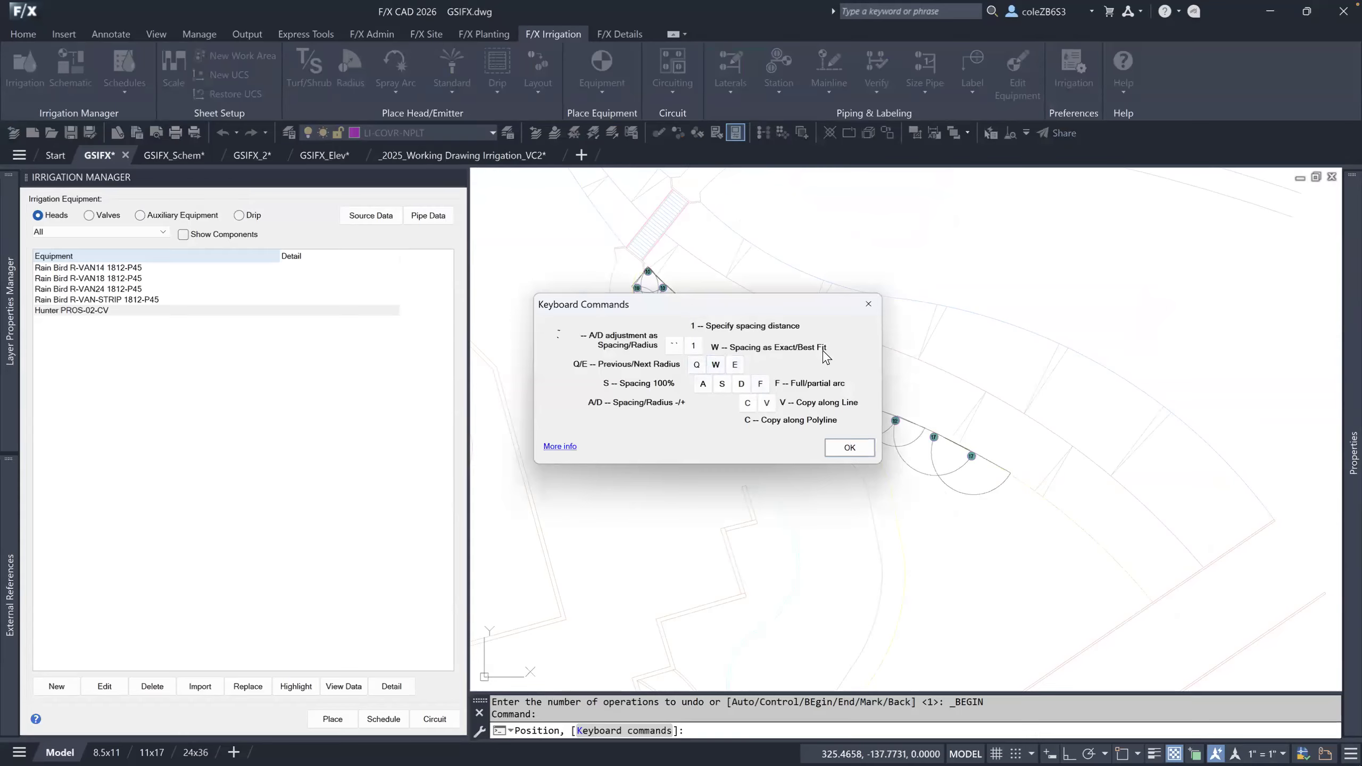
pyautogui.click(865, 306)
pyautogui.press('w')
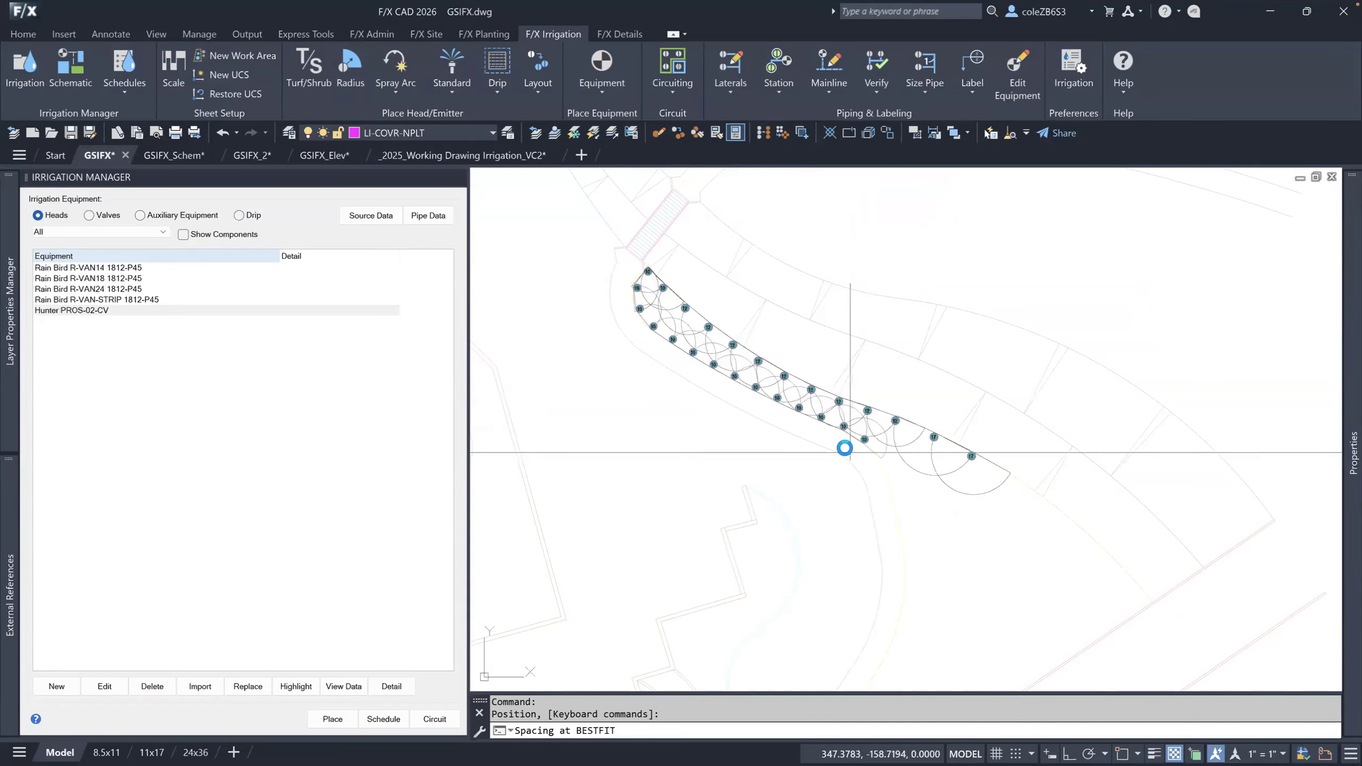
pyautogui.click(849, 453)
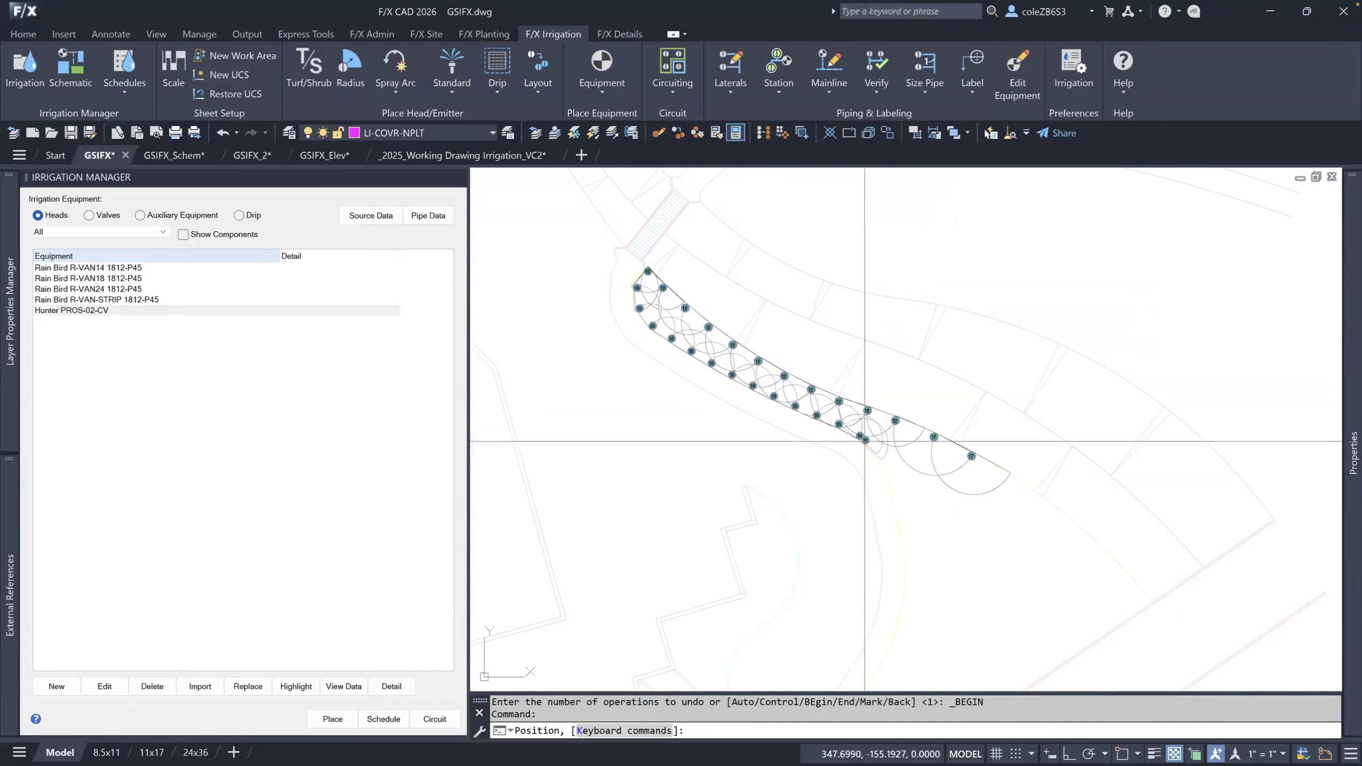
pyautogui.press('Escape')
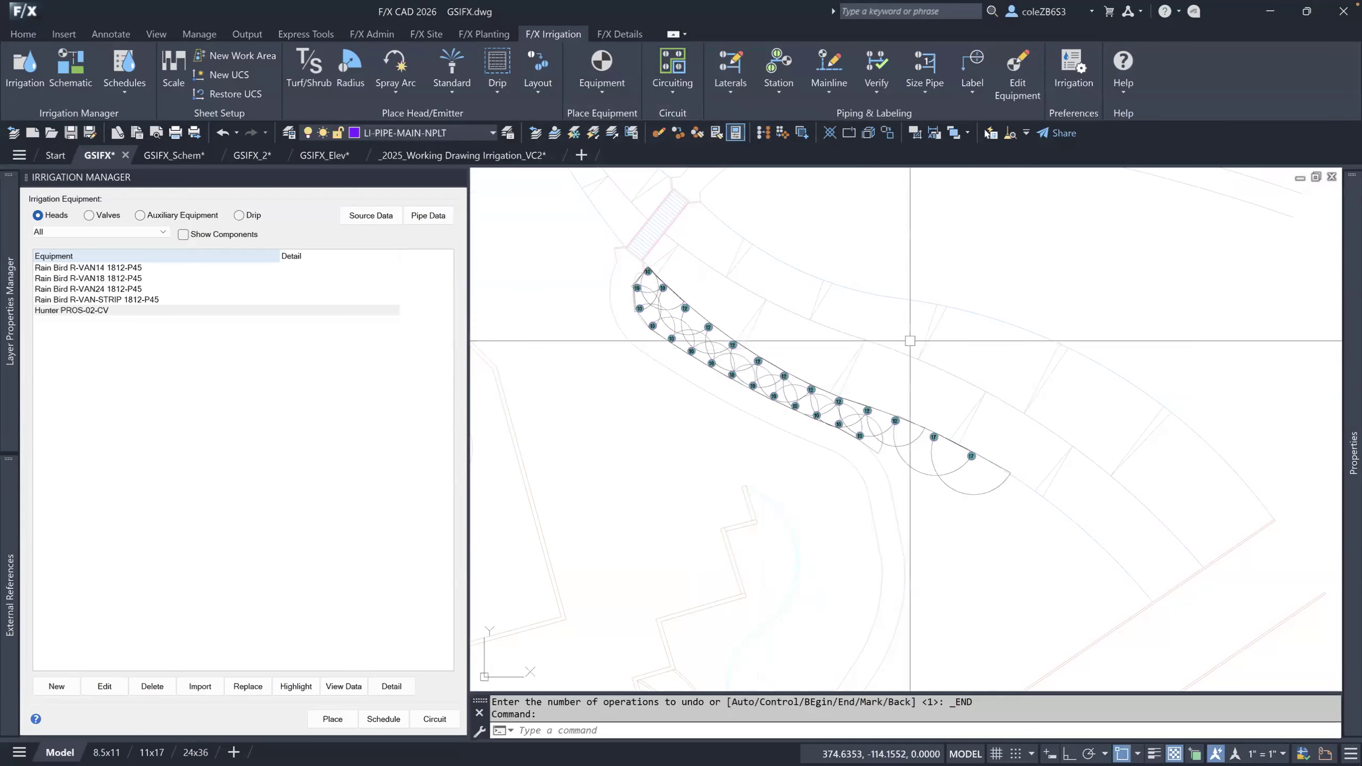
# Replace the Irrigation Manager with the Schematic Irrigation / Circuiting manager and show its Circuiting section.
pyautogui.scroll(-2, 882, 350)
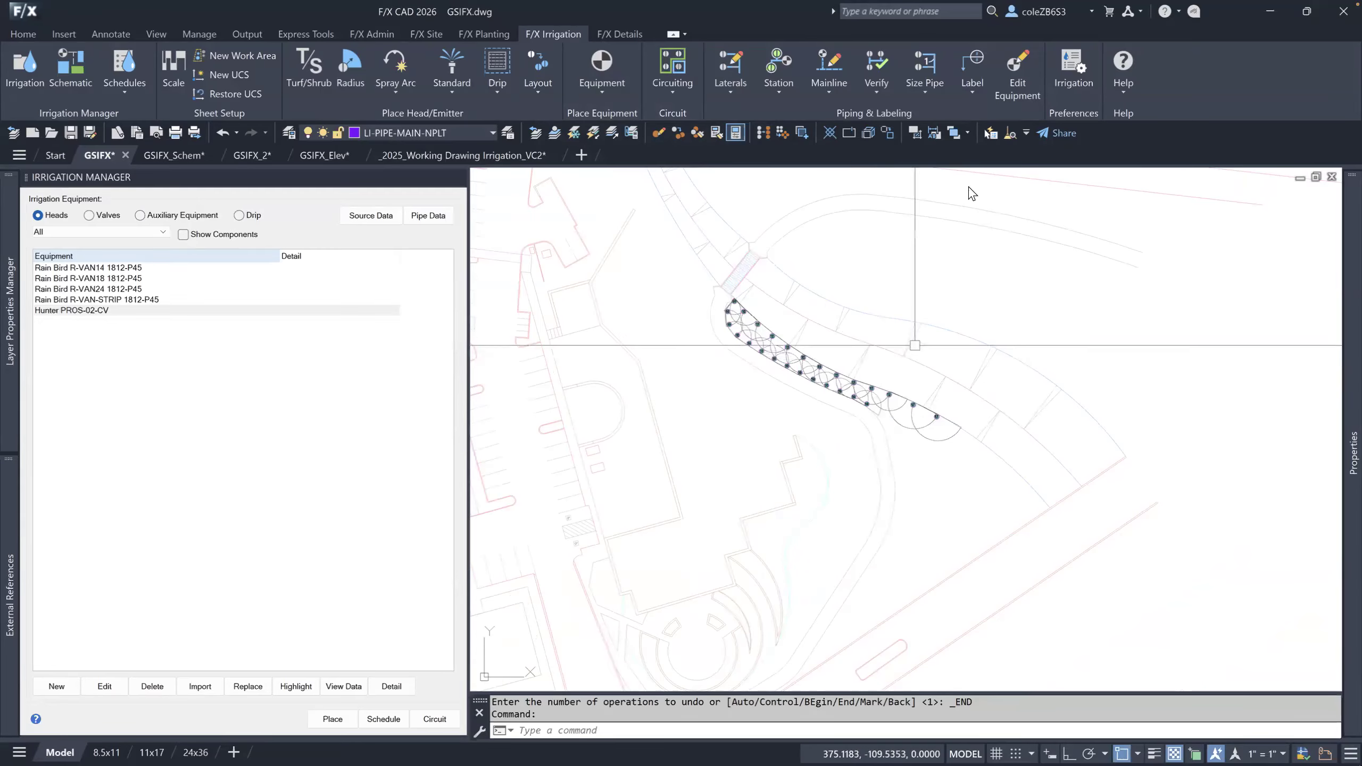
pyautogui.click(456, 177)
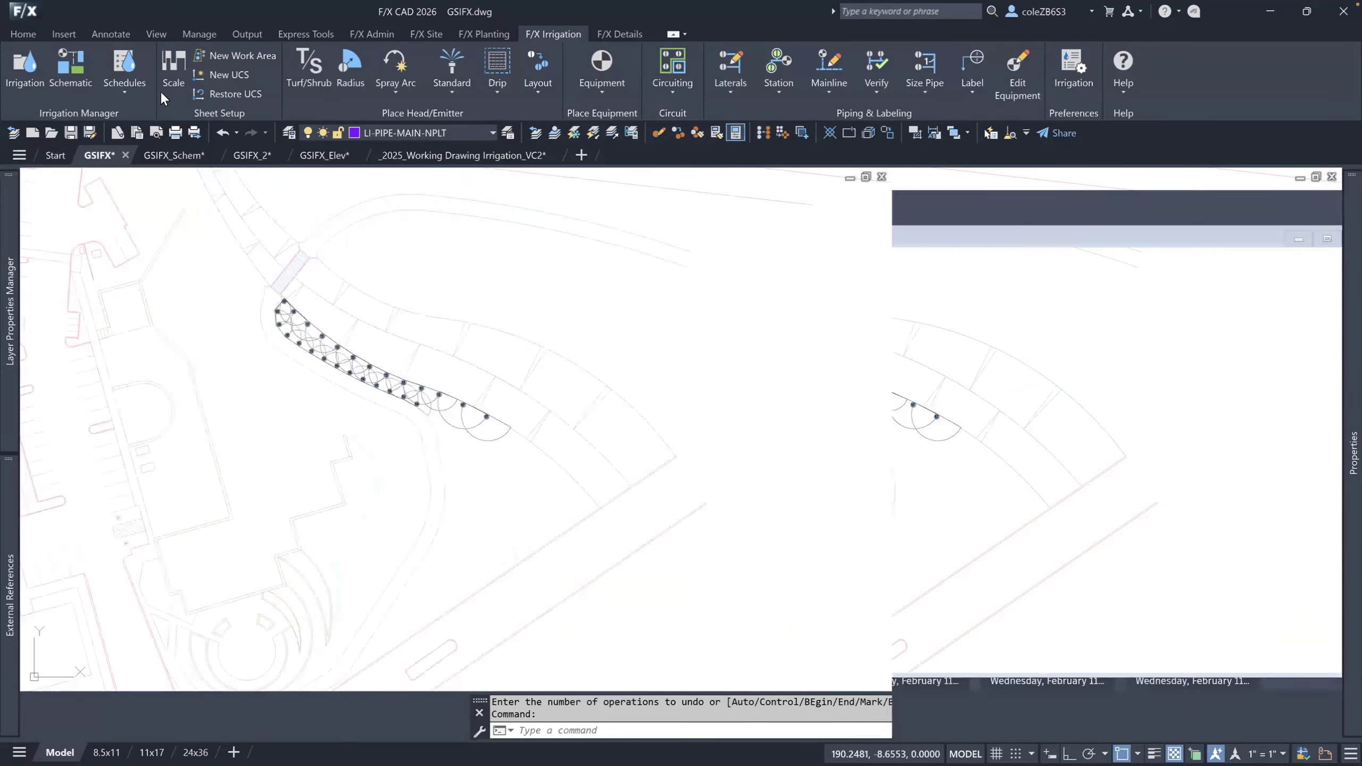
pyautogui.click(63, 77)
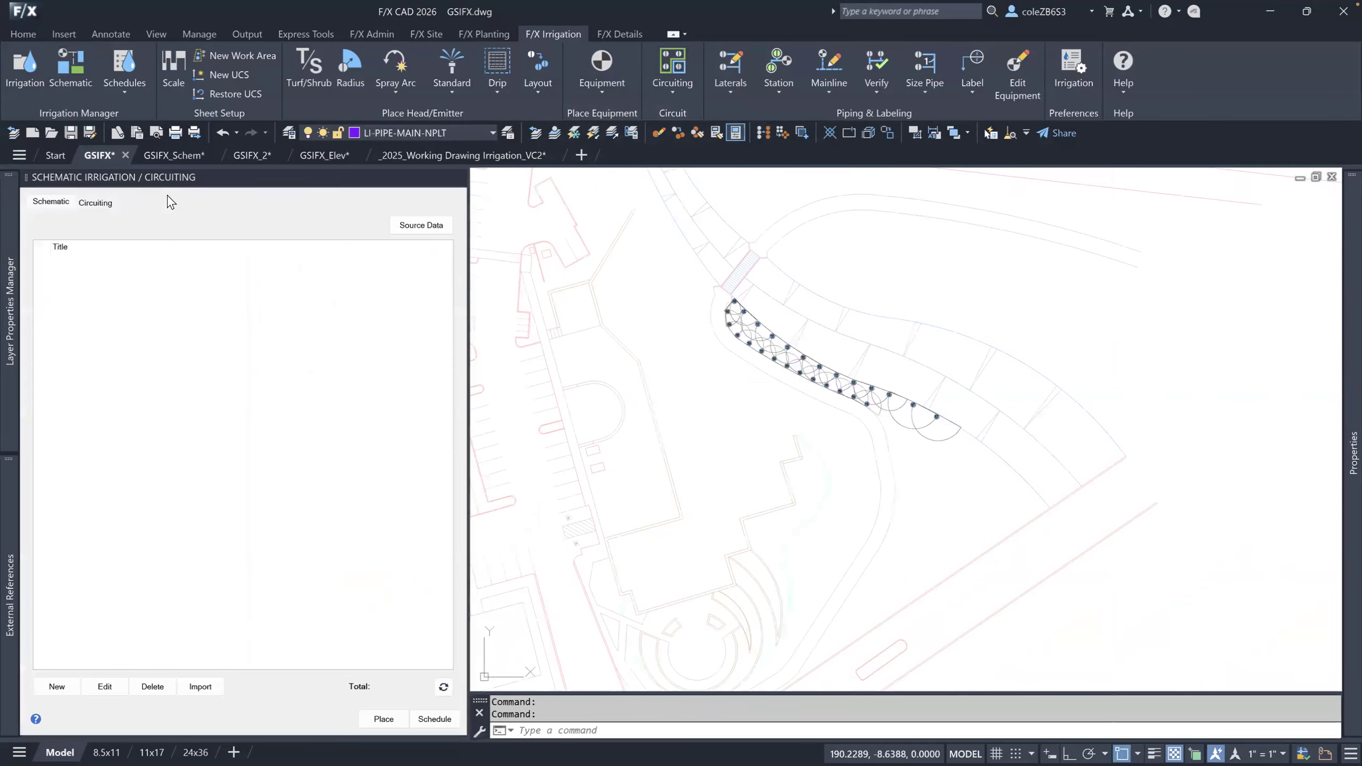
pyautogui.click(95, 203)
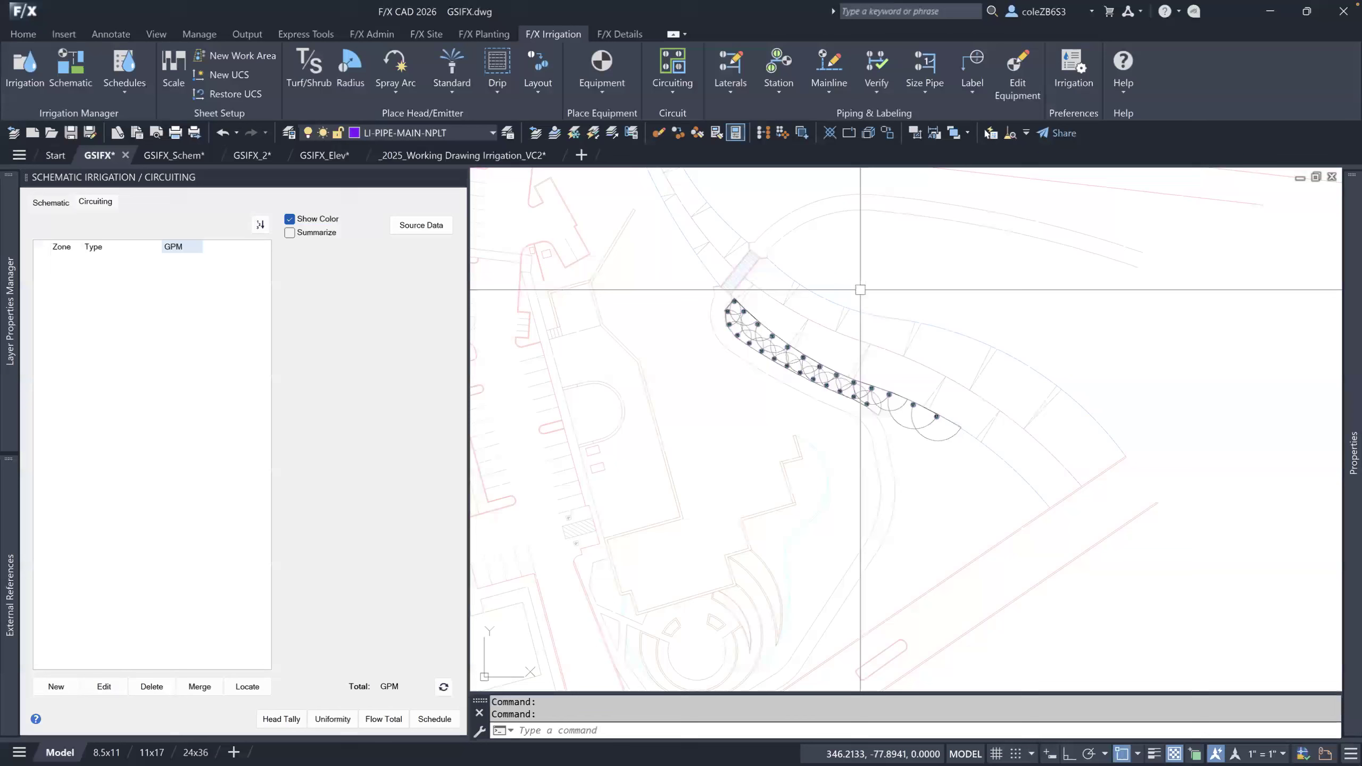
# Create a Turf Spray circuit zone with a four-sided boundary around all the strip's heads, and move its label outside the boundary.
pyautogui.scroll(2, 861, 295)
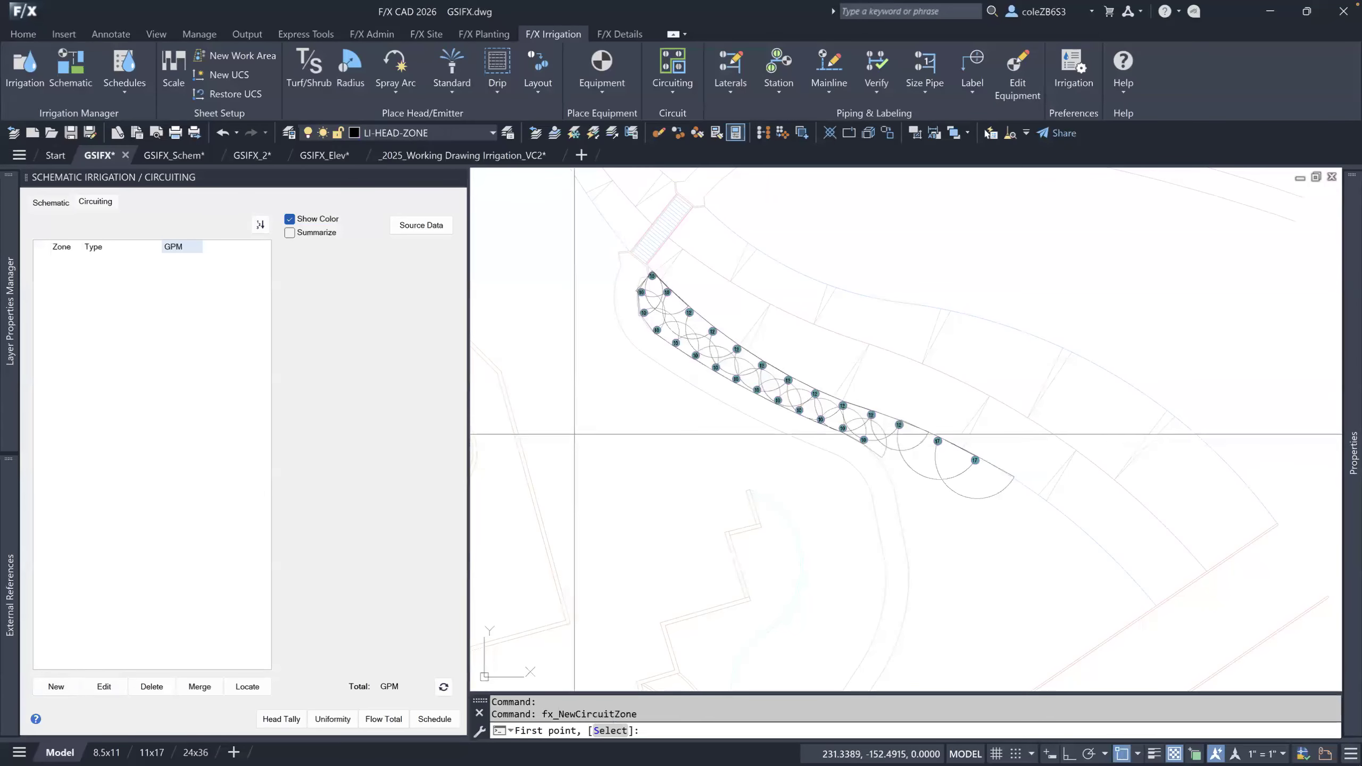
pyautogui.click(597, 298)
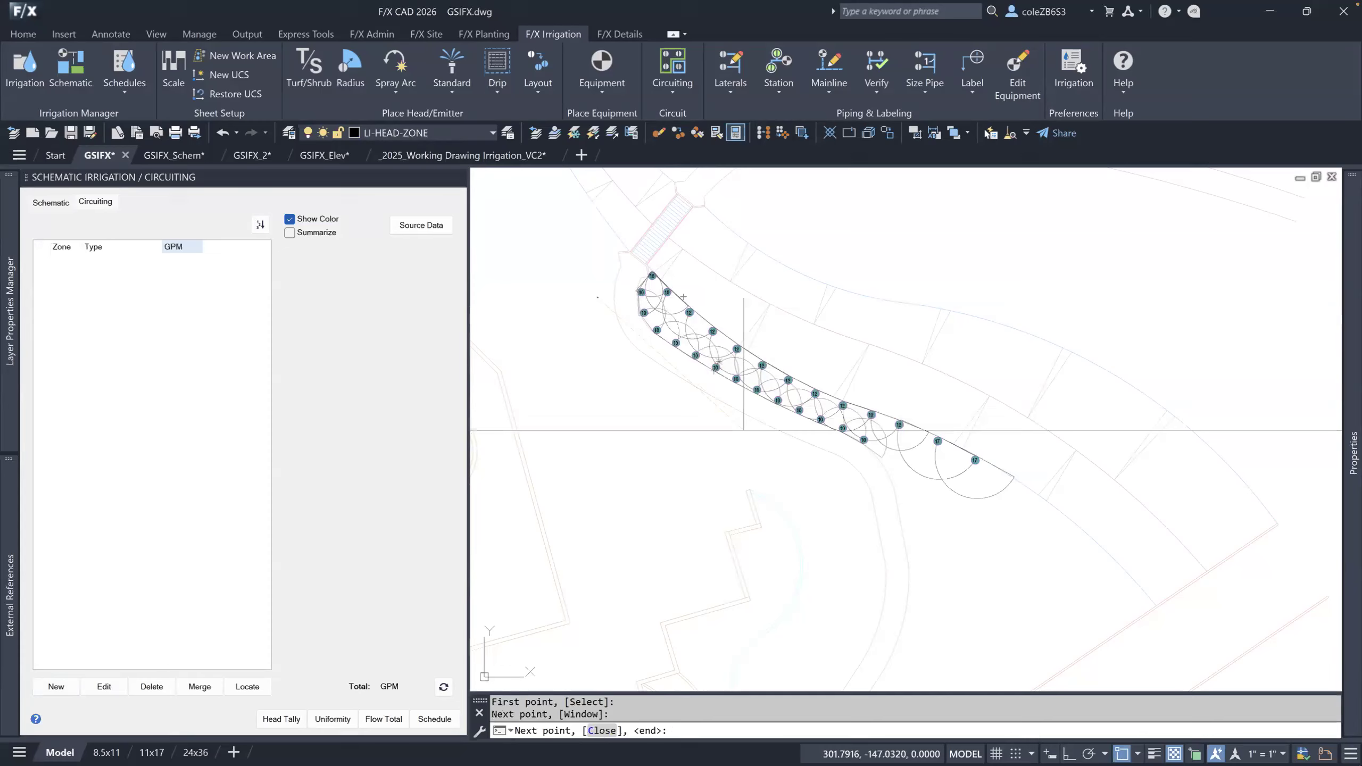
pyautogui.click(968, 539)
pyautogui.click(1047, 452)
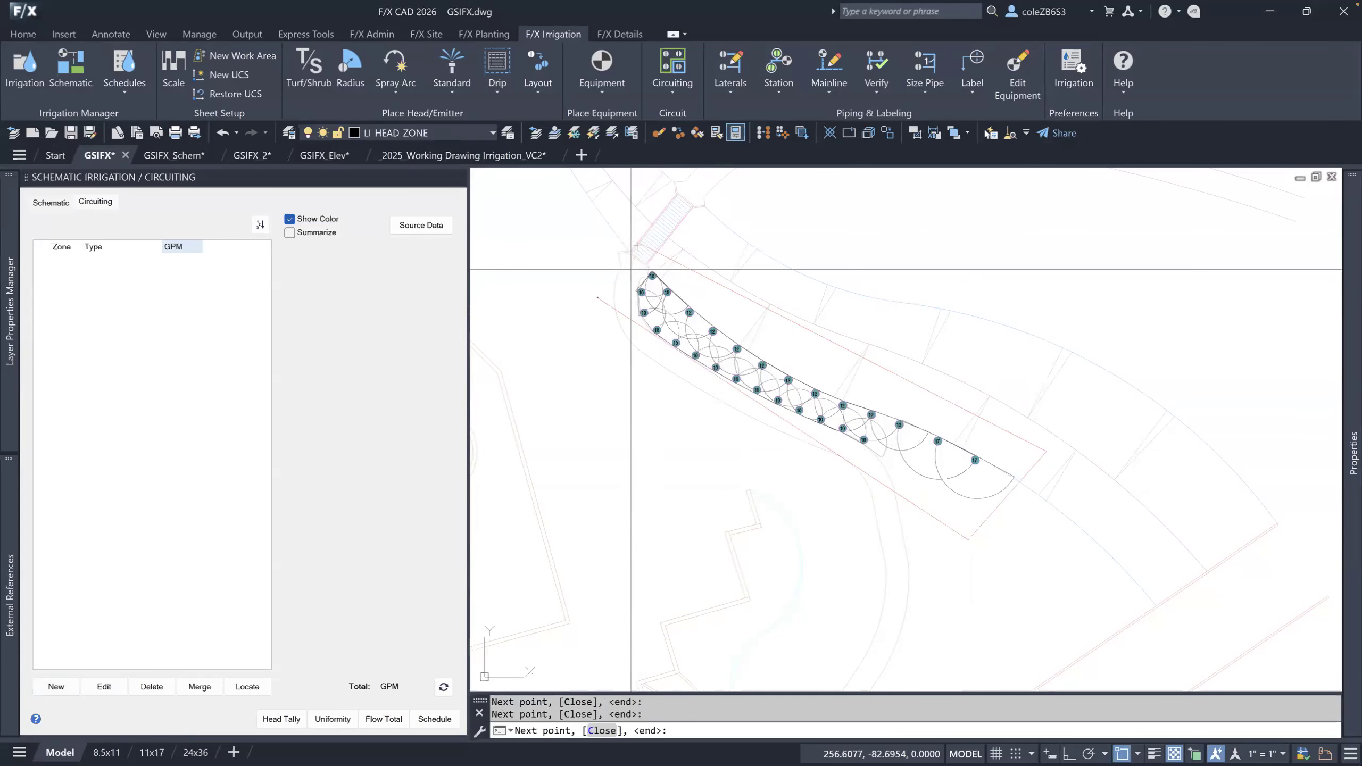
pyautogui.write('c')
pyautogui.press('Return')
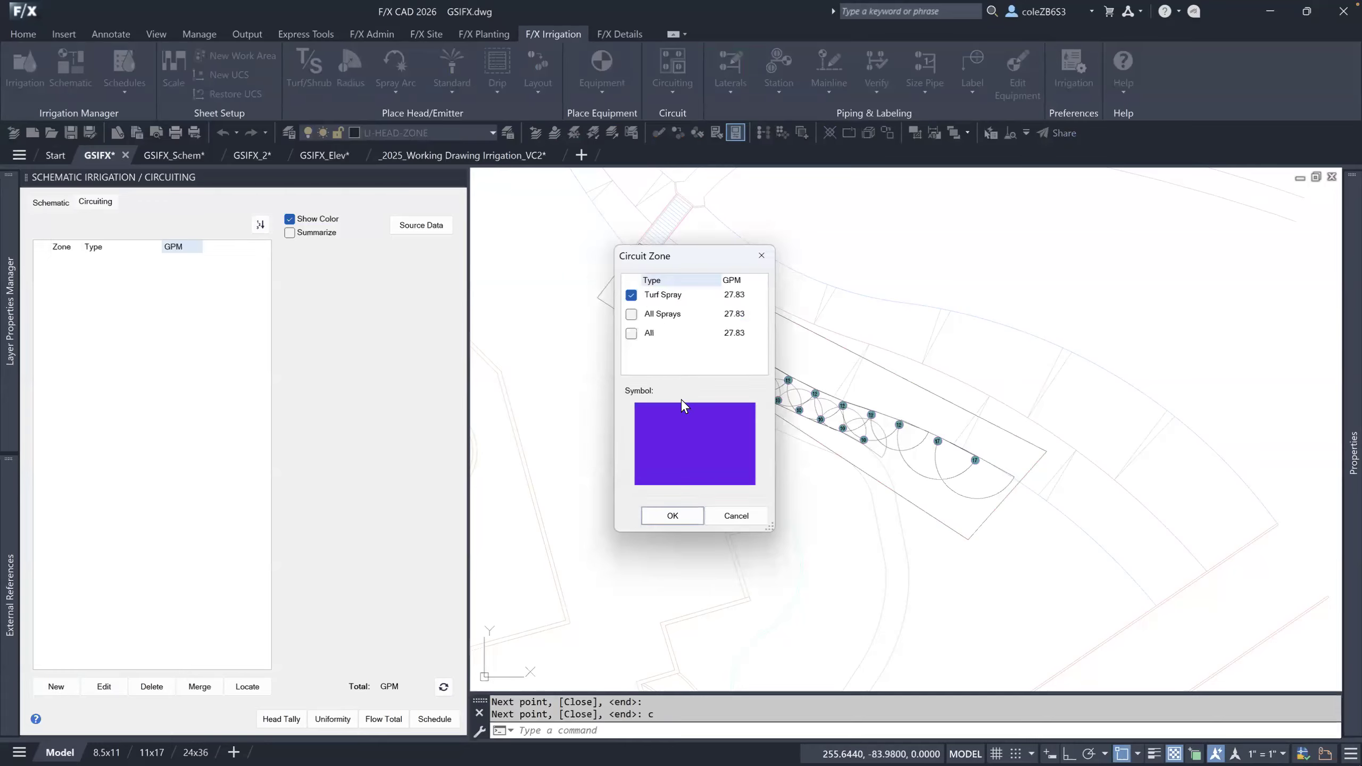
pyautogui.click(673, 515)
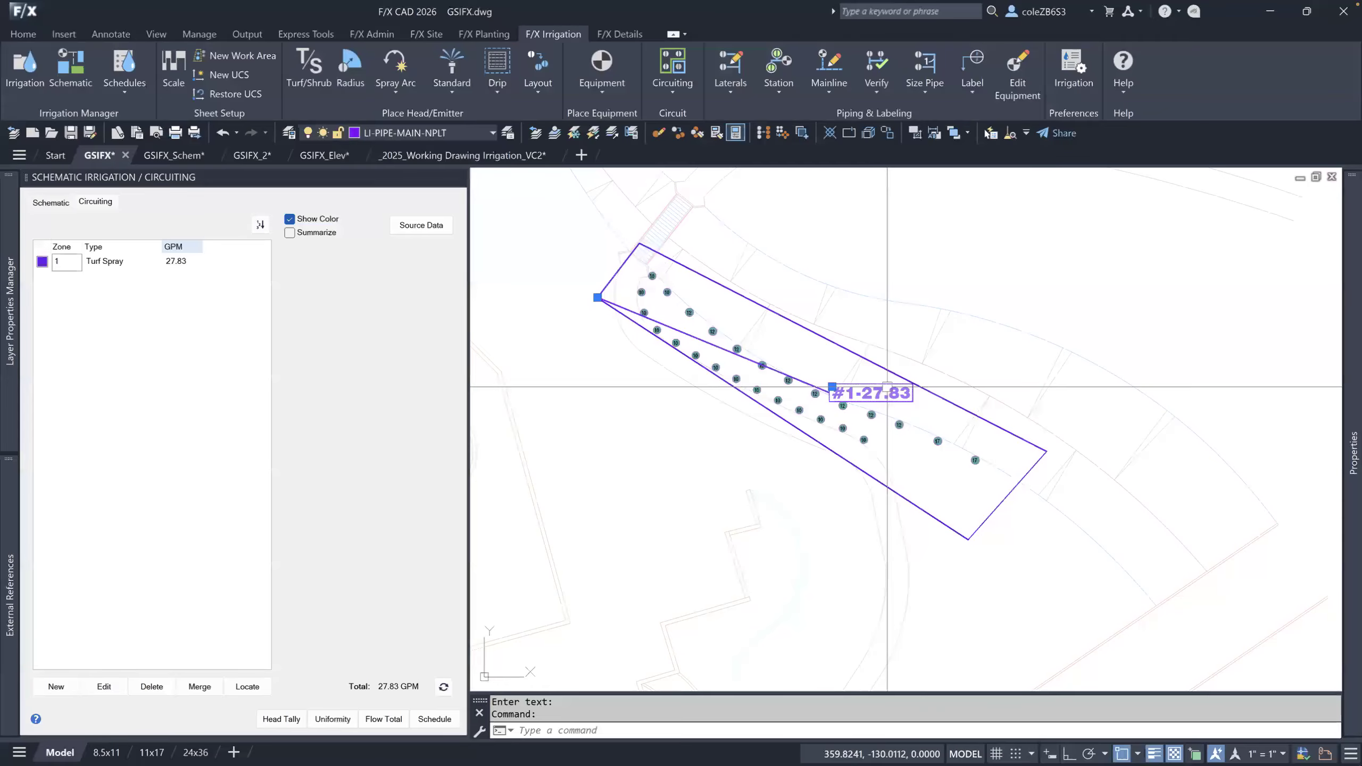
pyautogui.click(832, 386)
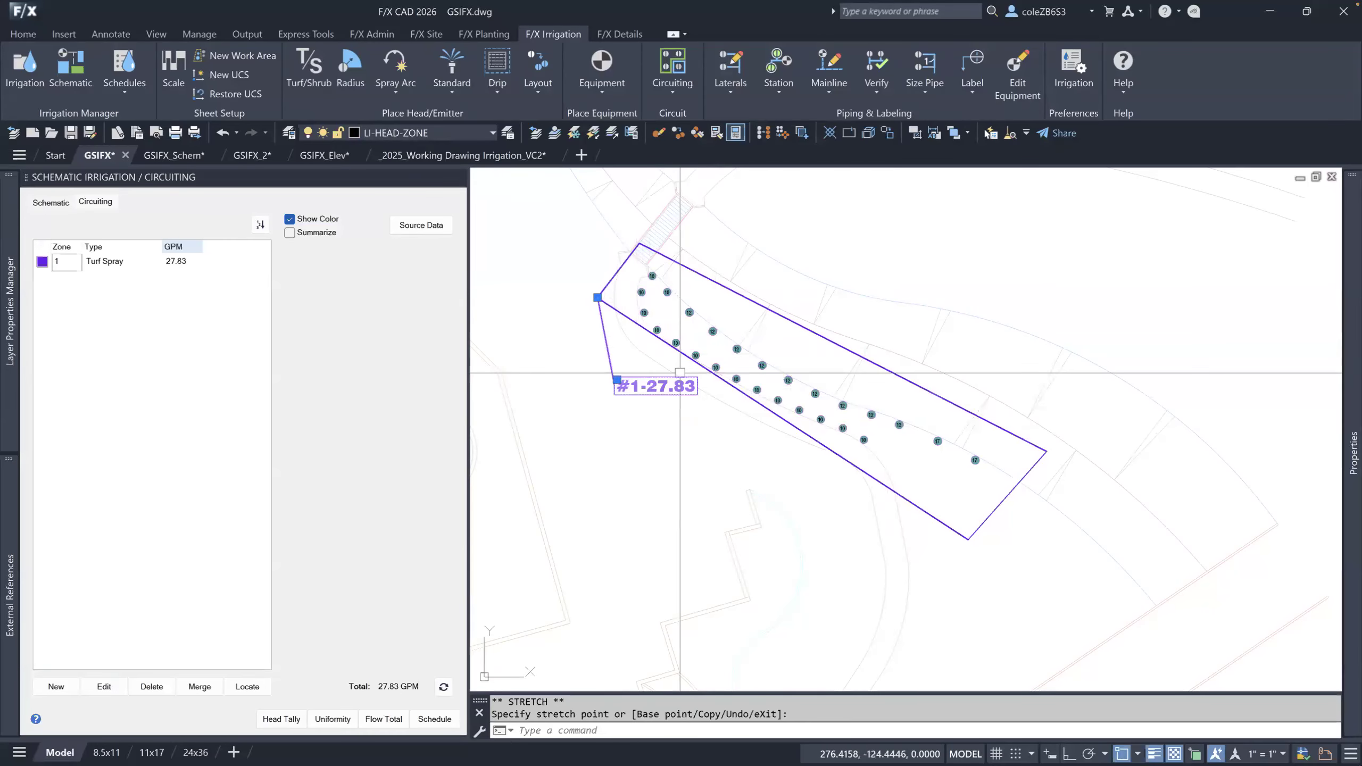
pyautogui.press('Escape')
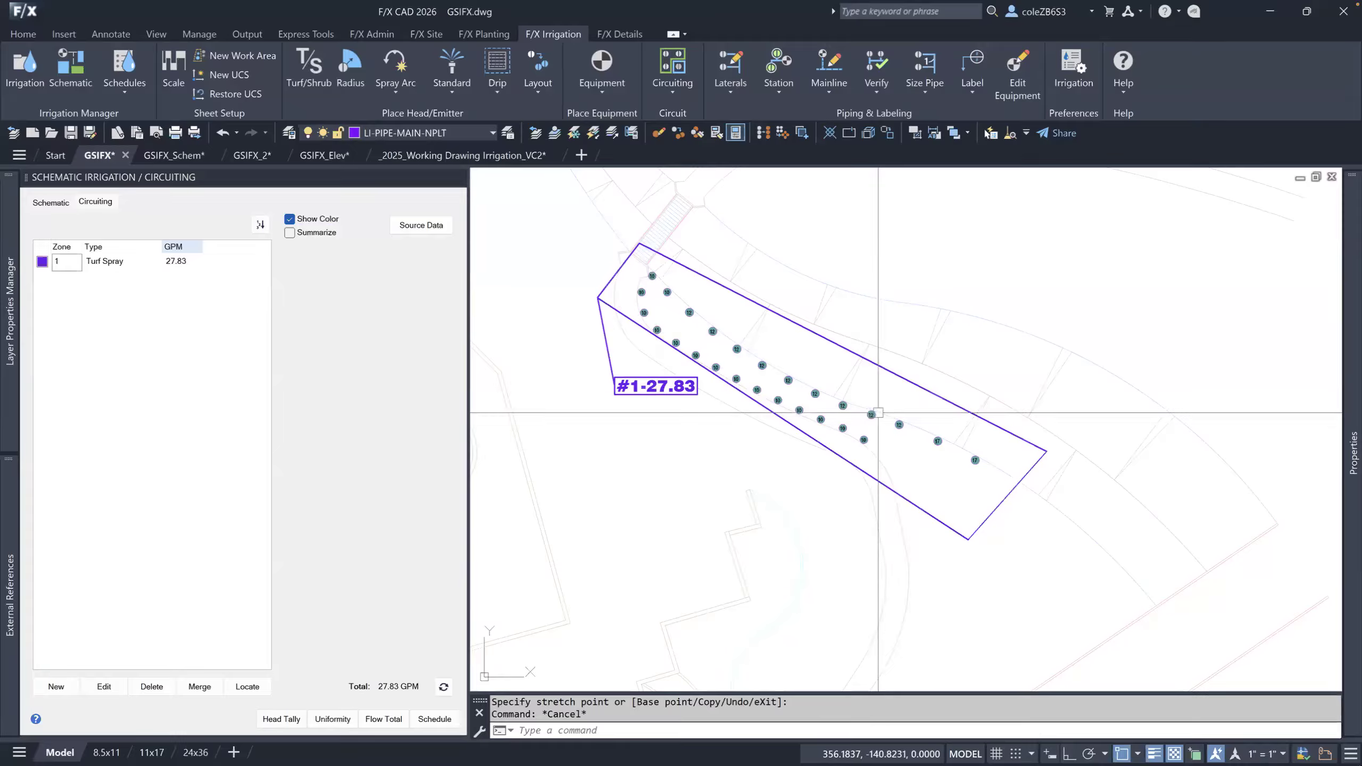
# Stretch the zone boundary's far short edge inward to exclude the last heads, and refresh the circuit data.
pyautogui.click(1009, 495)
pyautogui.click(1008, 494)
pyautogui.scroll(4, 845, 414)
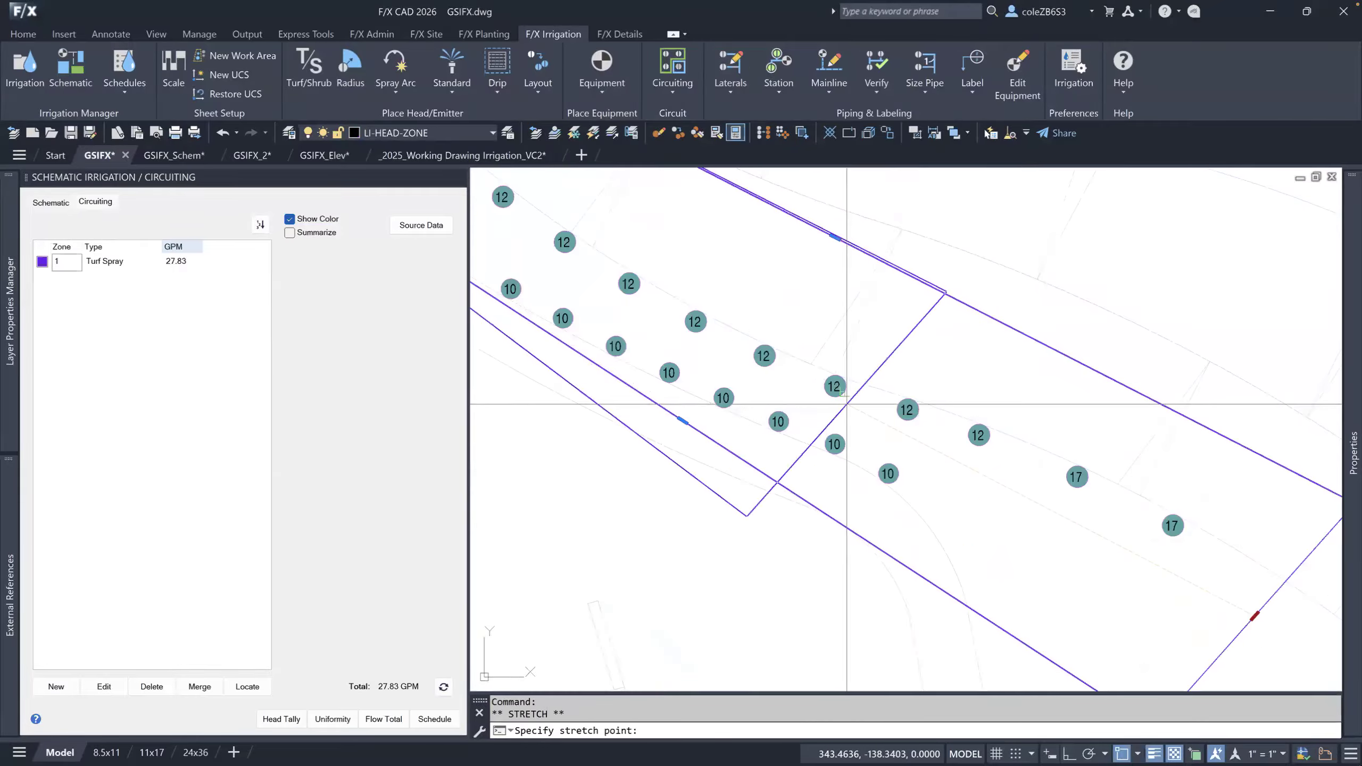
pyautogui.click(818, 355)
pyautogui.scroll(-5, 818, 355)
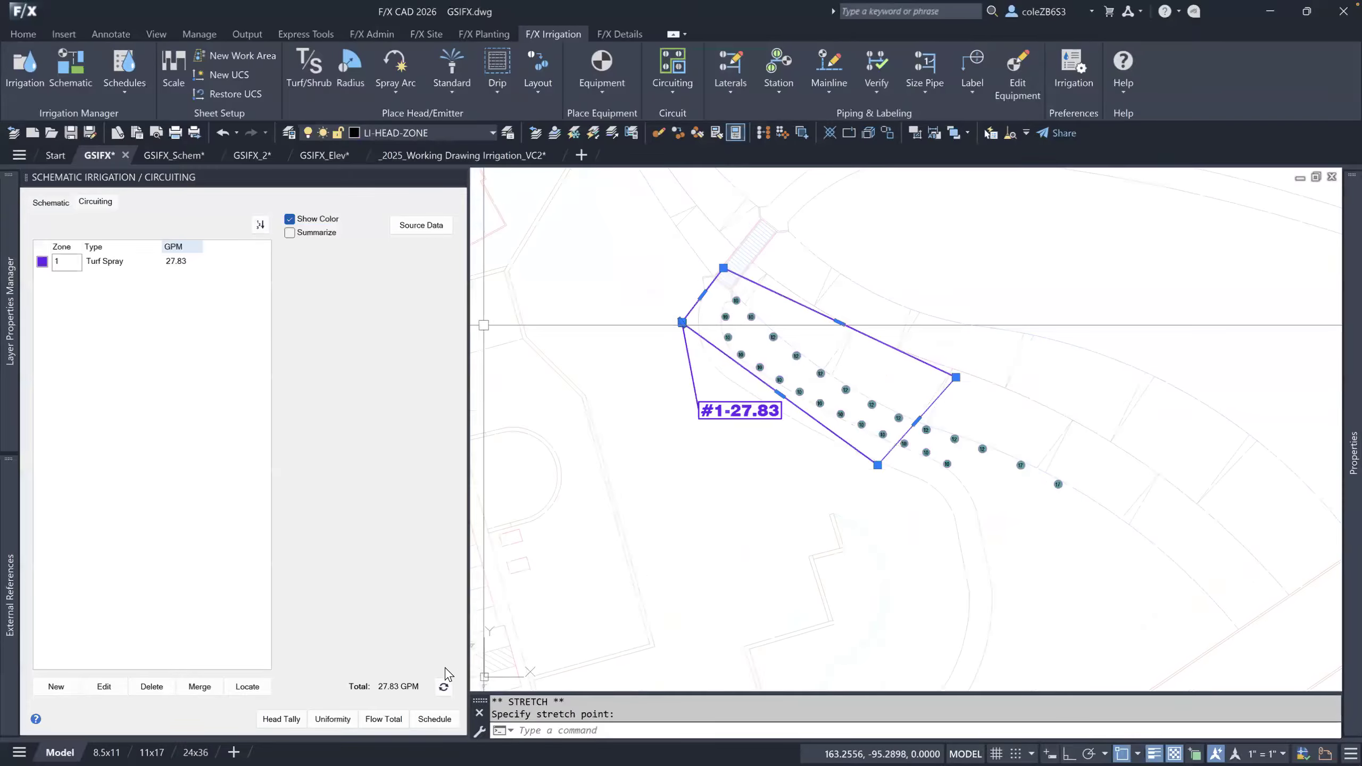
pyautogui.click(444, 687)
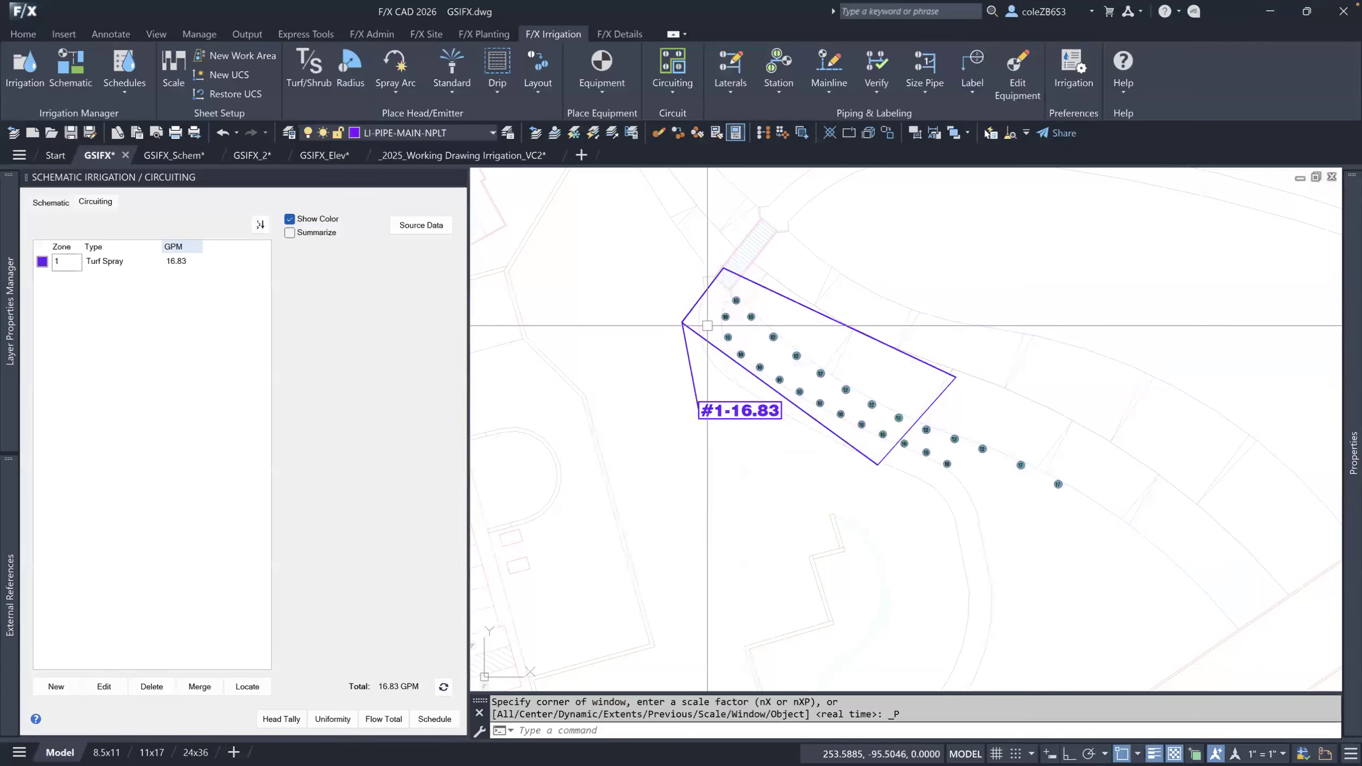
# Erase the circuit zone boundary together with its label.
pyautogui.click(697, 386)
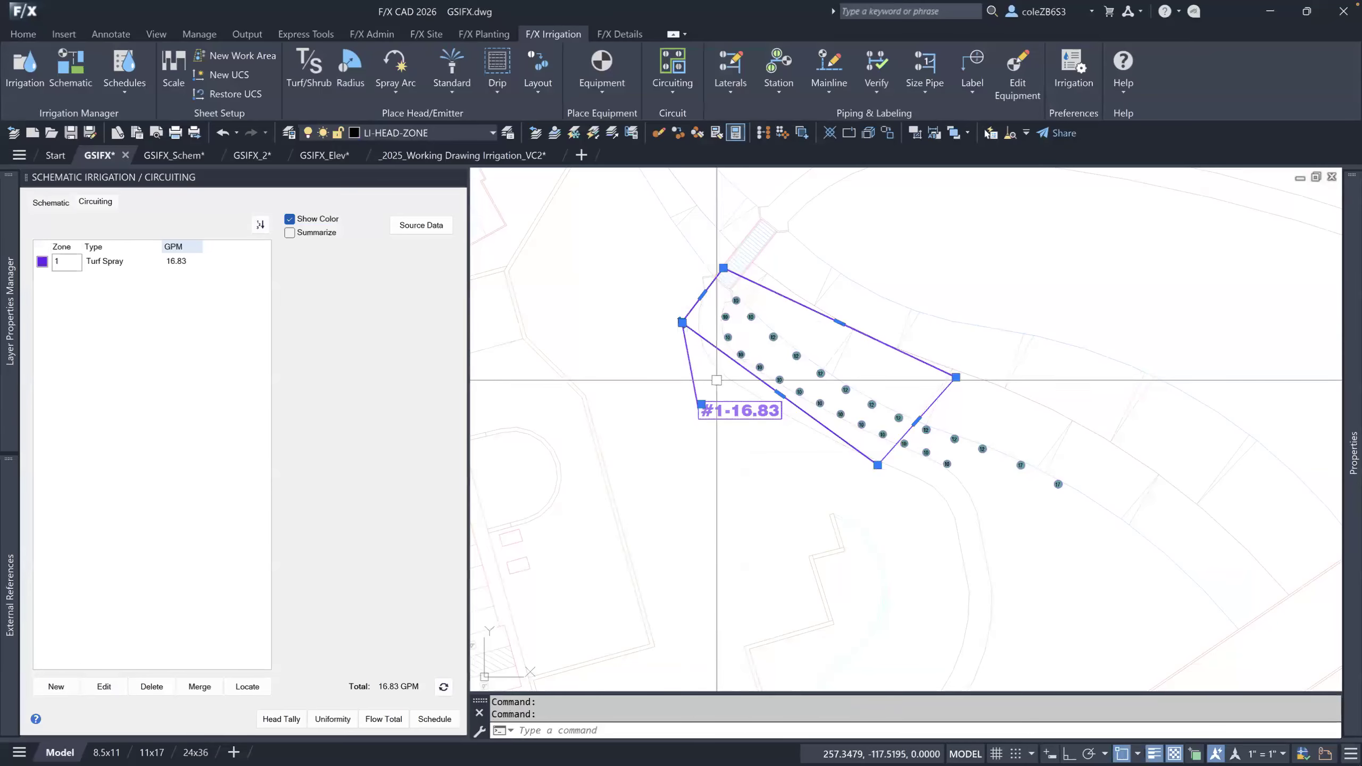
pyautogui.press('Delete')
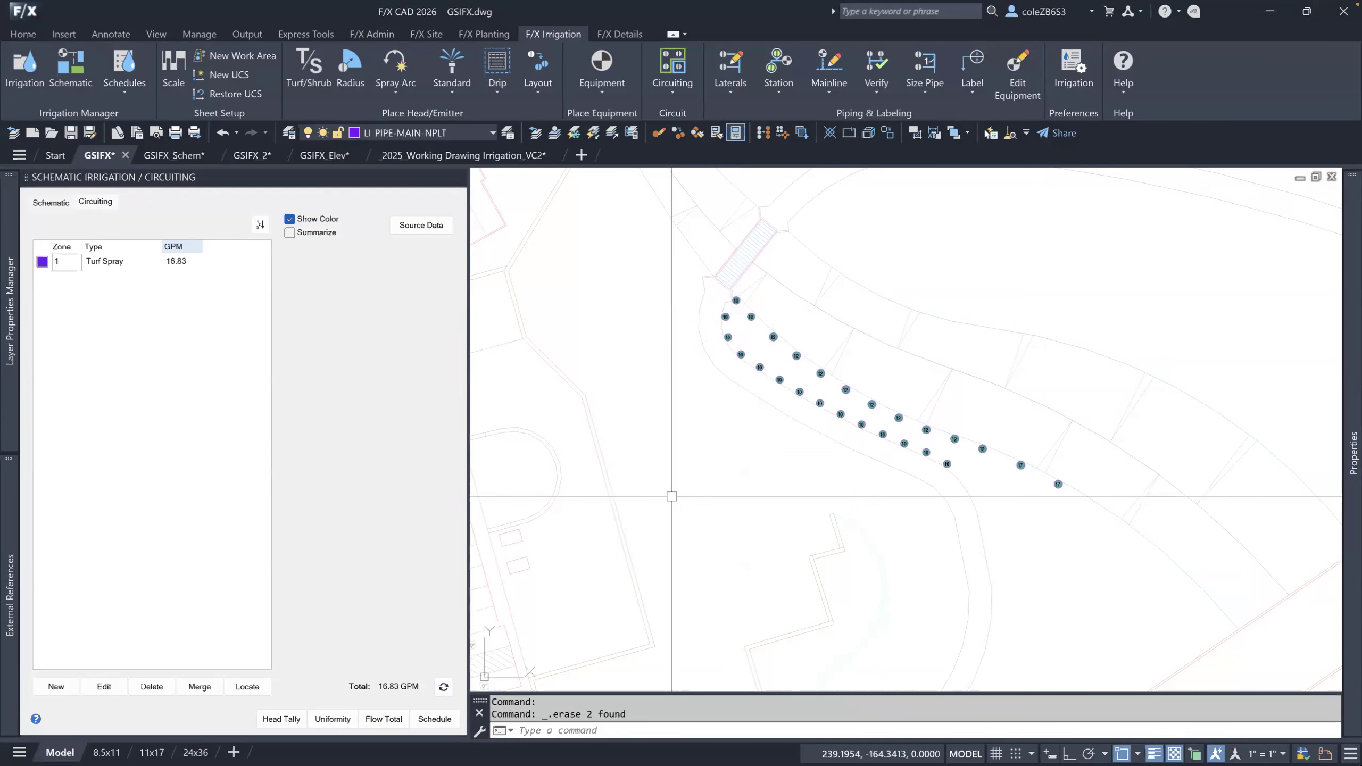
pyautogui.moveTo(1352, 453)
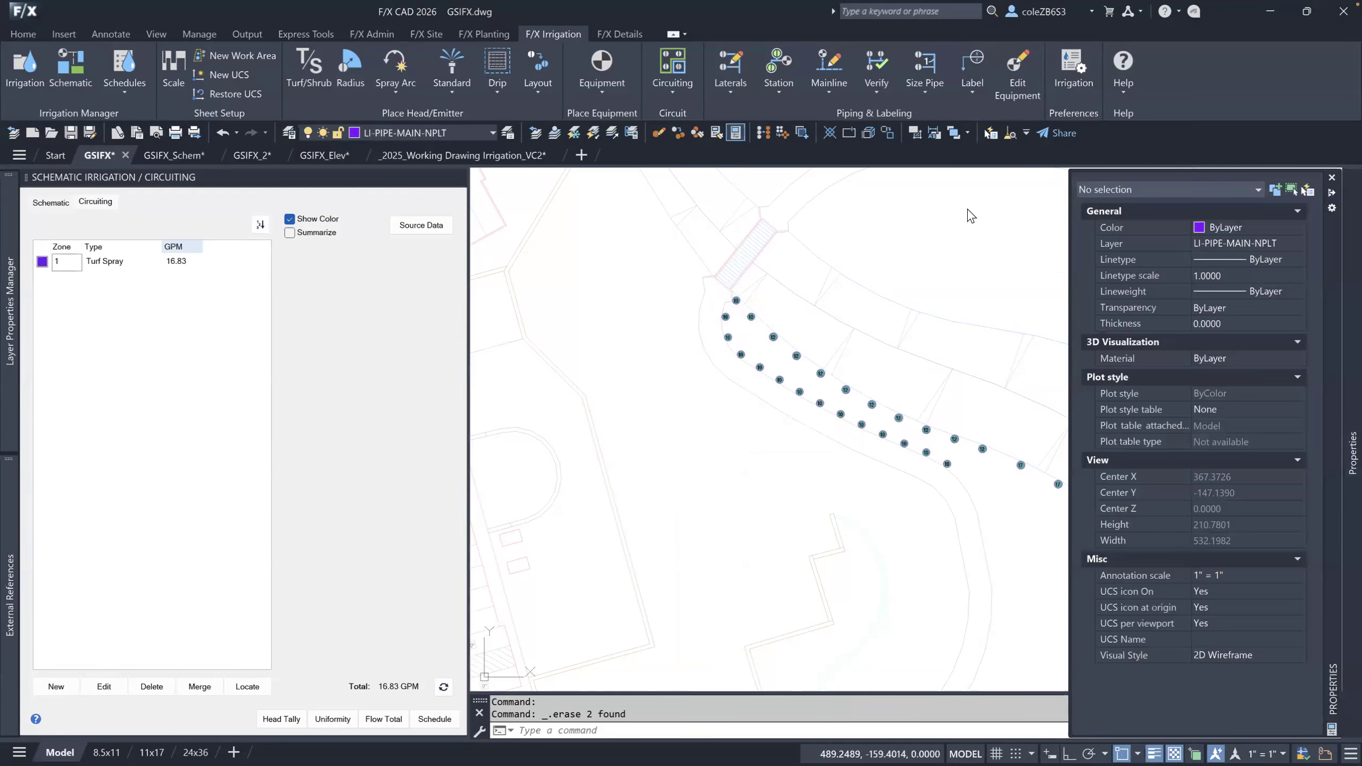
# Draw a lateral pipe from the 10' head at the strip's tip through the adjacent 10' head to the first 12' head.
pyautogui.moveTo(908, 359); pyautogui.dragTo(738, 351, button='middle')
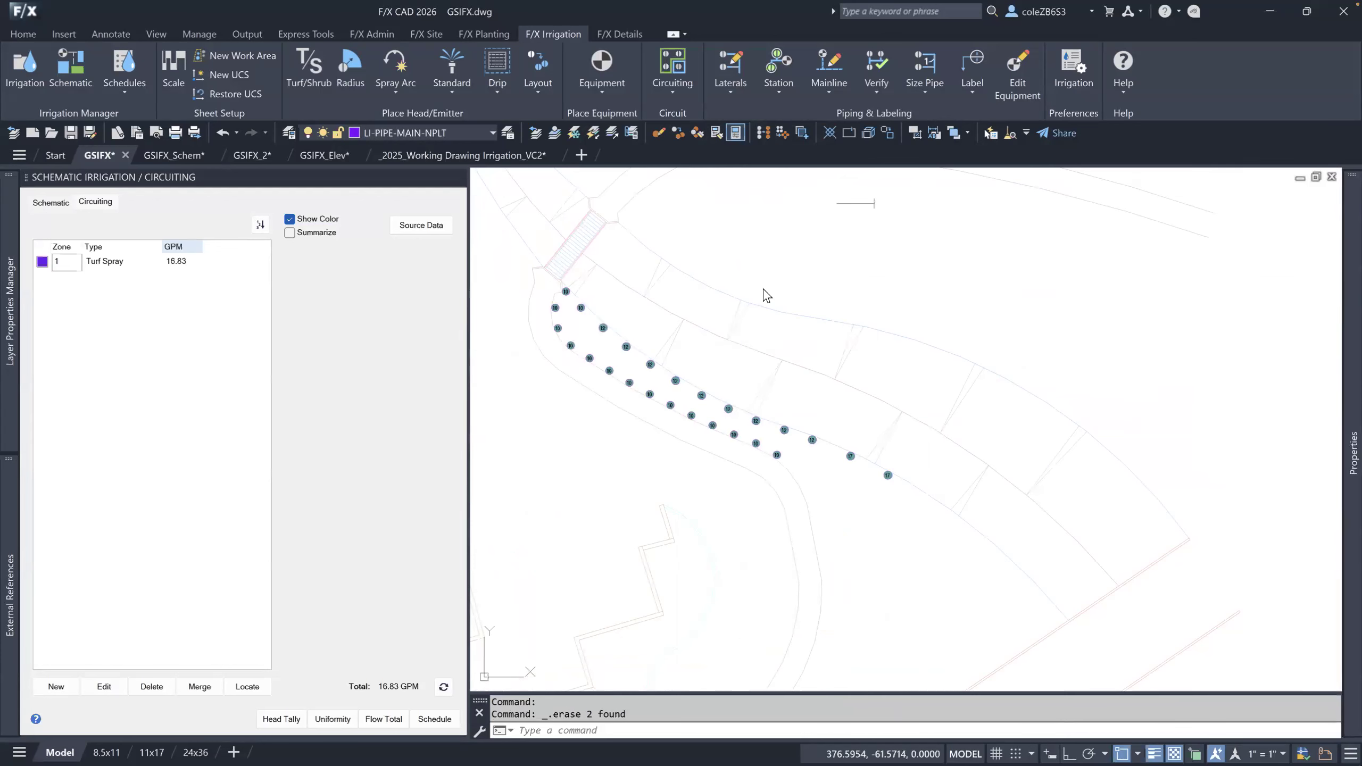
pyautogui.click(730, 67)
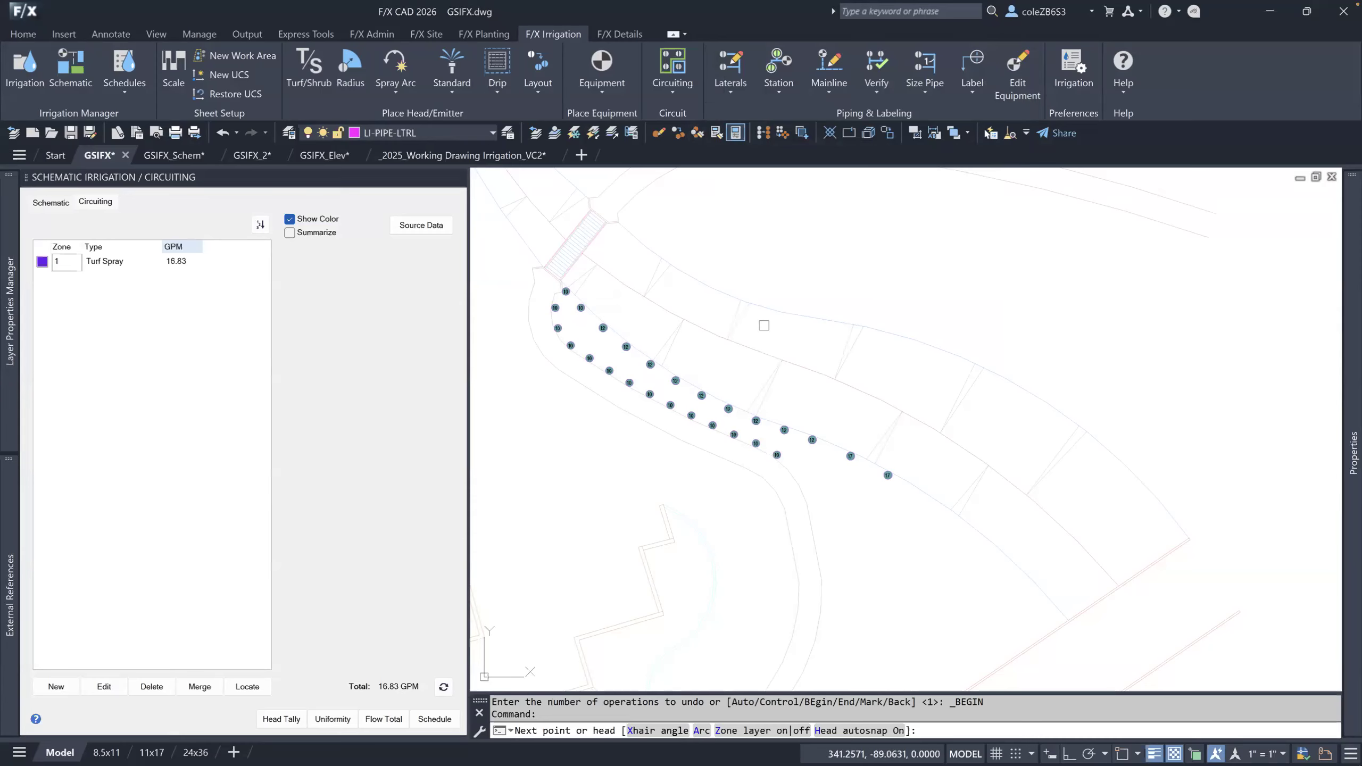
pyautogui.scroll(2, 560, 290)
pyautogui.click(572, 294)
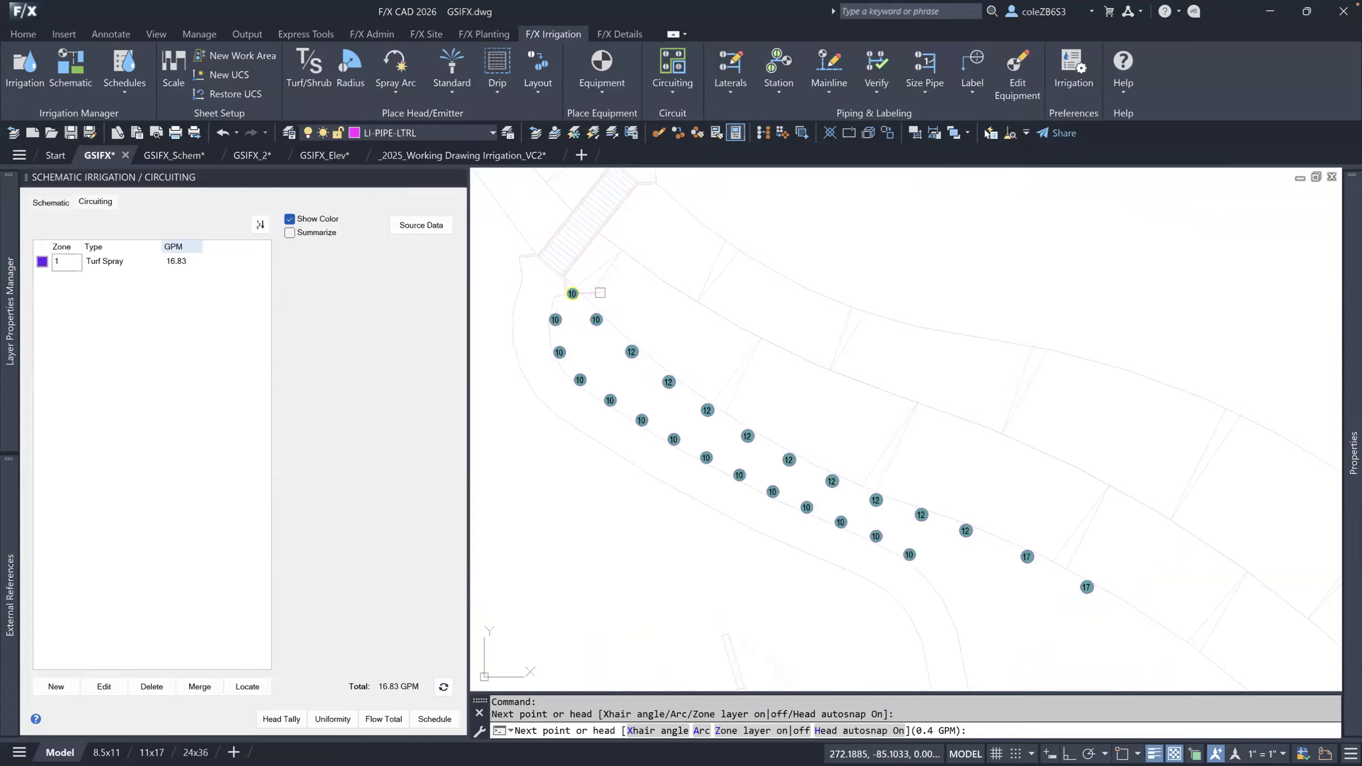
pyautogui.click(617, 327)
pyautogui.click(653, 360)
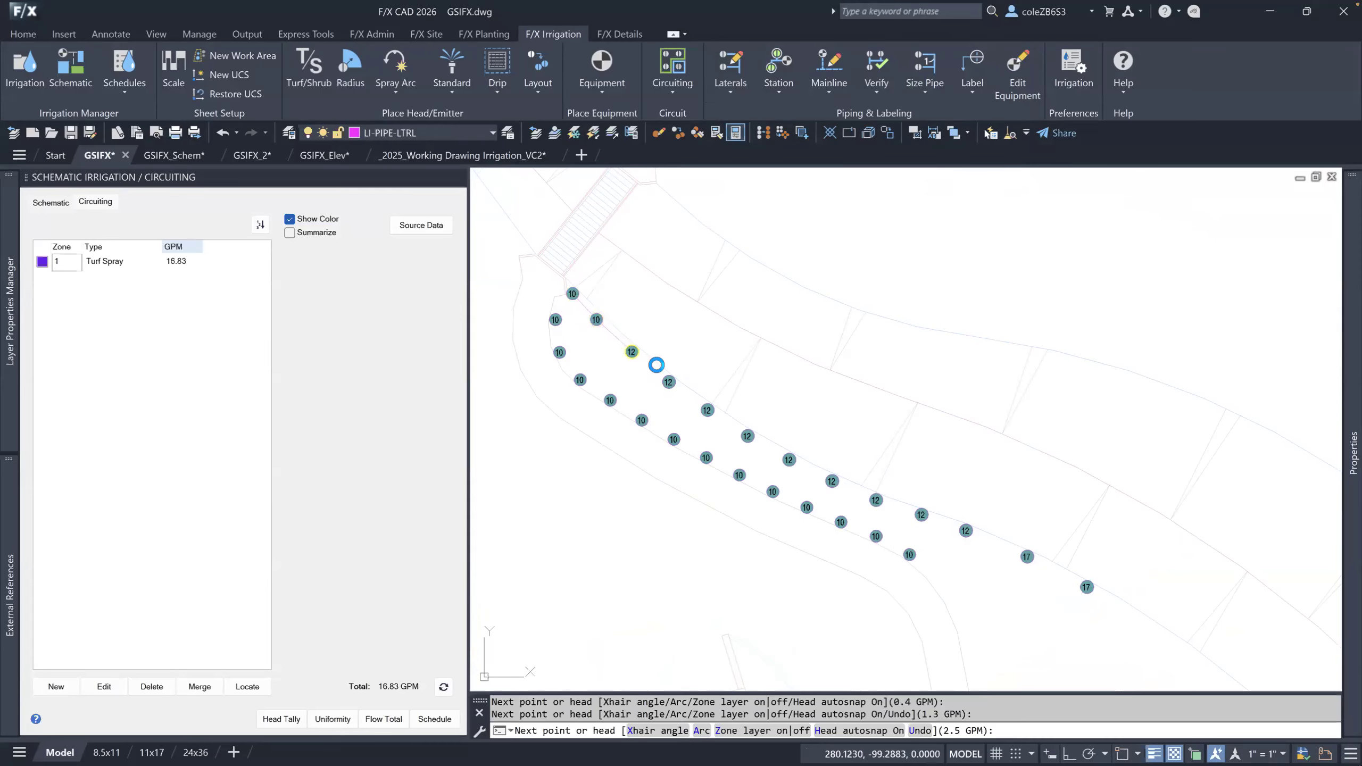
pyautogui.press('u')
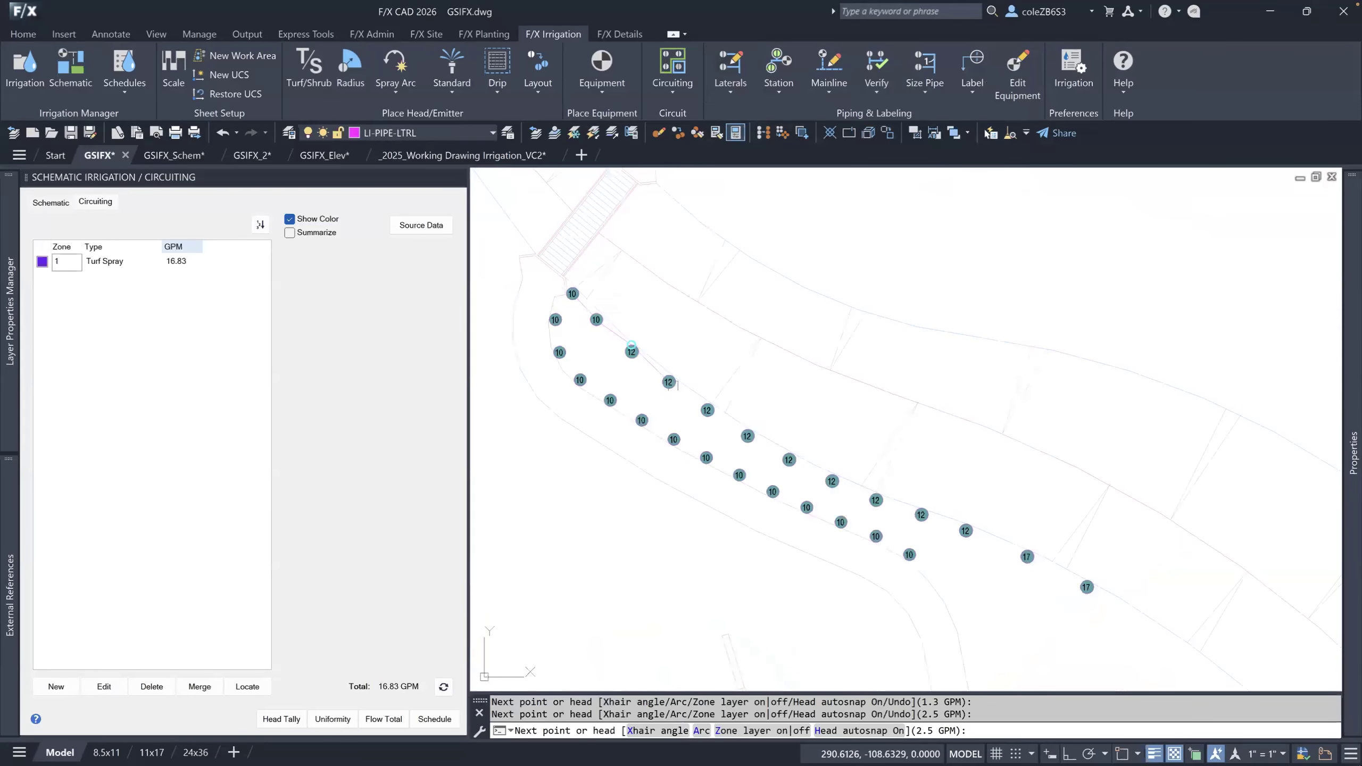
pyautogui.click(679, 348)
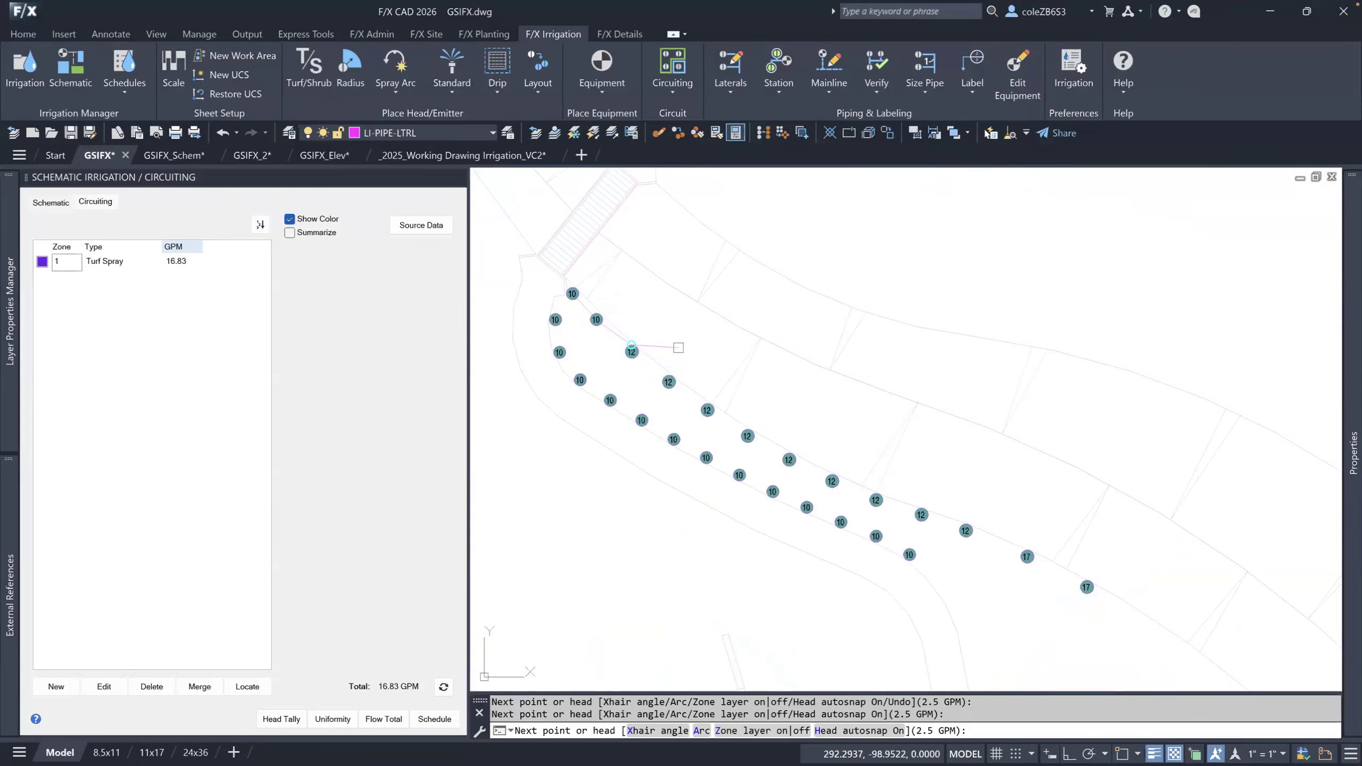
pyautogui.press('Escape')
# Erase the lateral segments at the first 12' head, leaving the head itself out of the selection.
pyautogui.scroll(6, 642, 357)
pyautogui.click(632, 380)
pyautogui.click(551, 288)
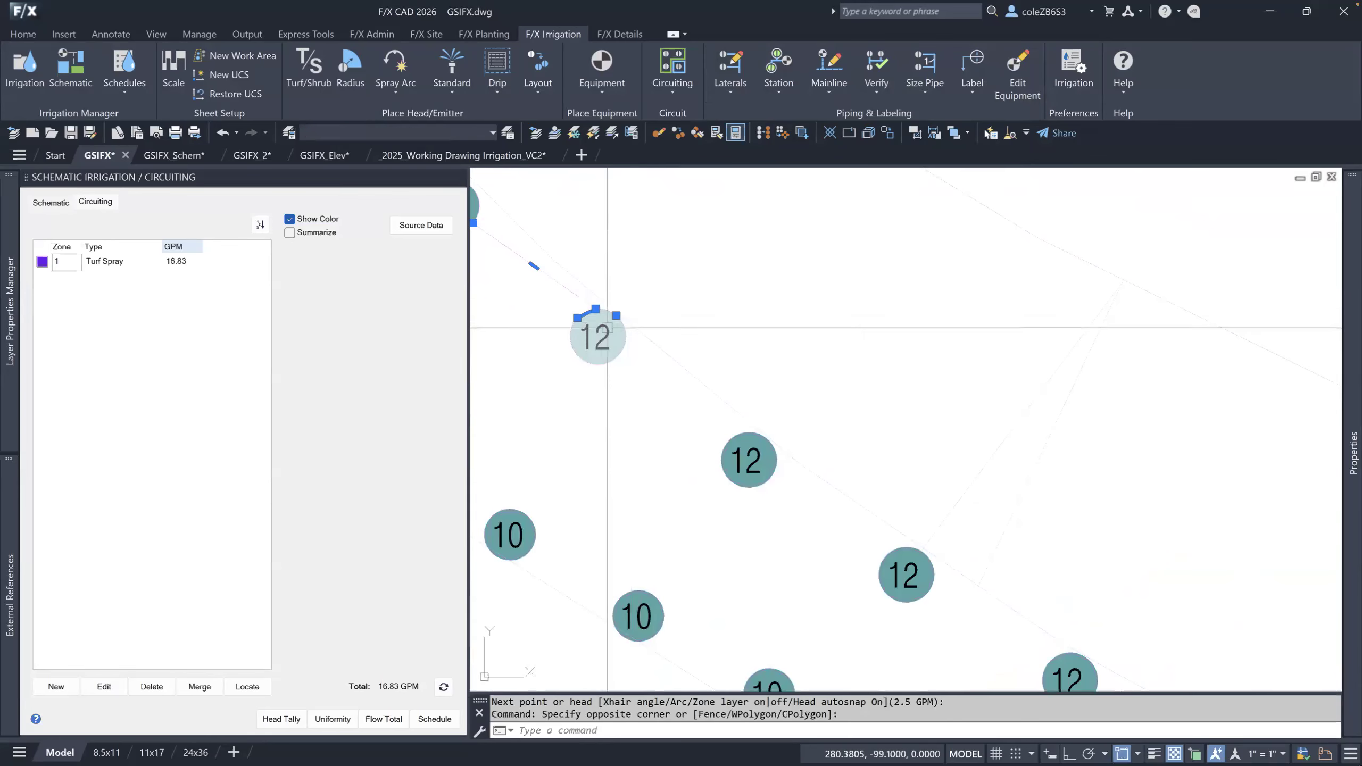
pyautogui.click(655, 343)
pyautogui.click(657, 369)
pyautogui.keyDown('shift'); pyautogui.click(610, 352); pyautogui.keyUp('shift')
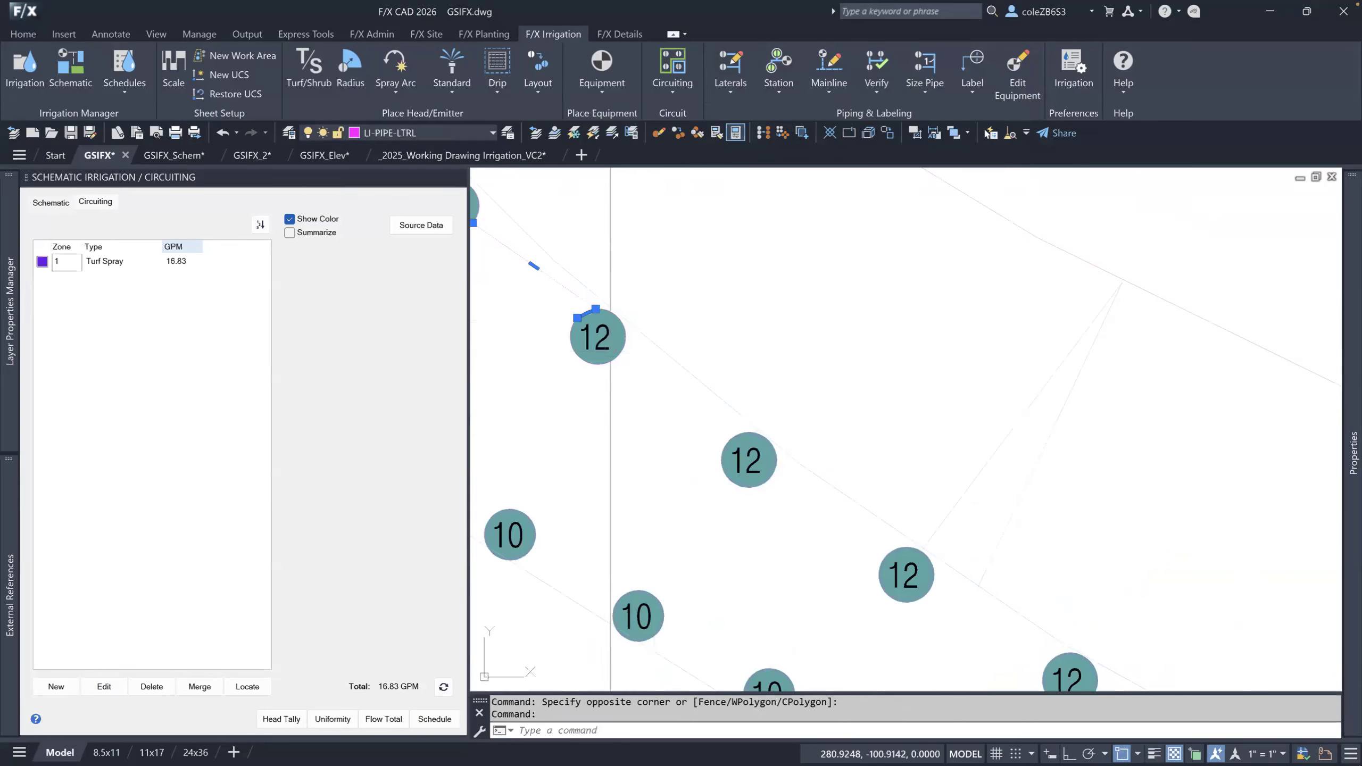
pyautogui.press('Delete')
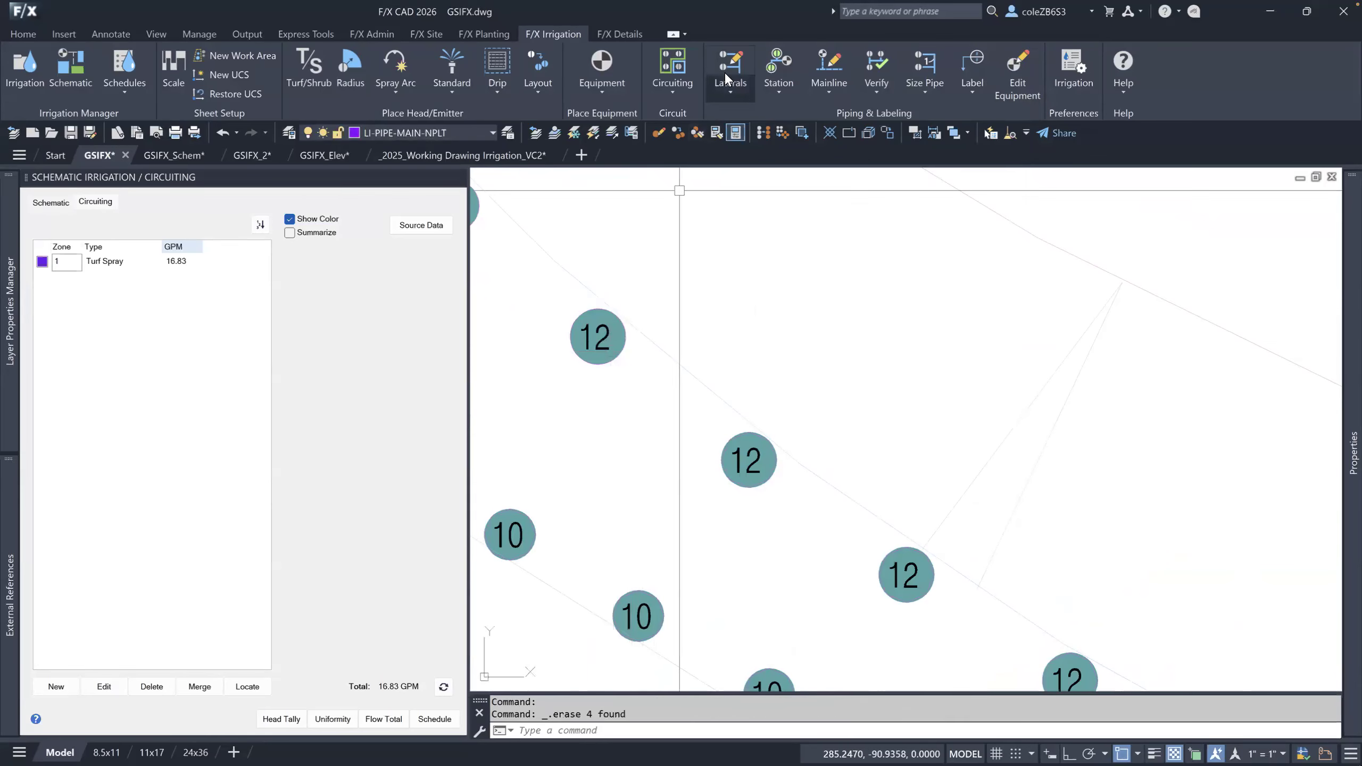
# Draw a lateral with head autosnap off from the 10' head beside the strip's tip through the first five 12' heads.
pyautogui.scroll(-2, 648, 205)
pyautogui.click(532, 207)
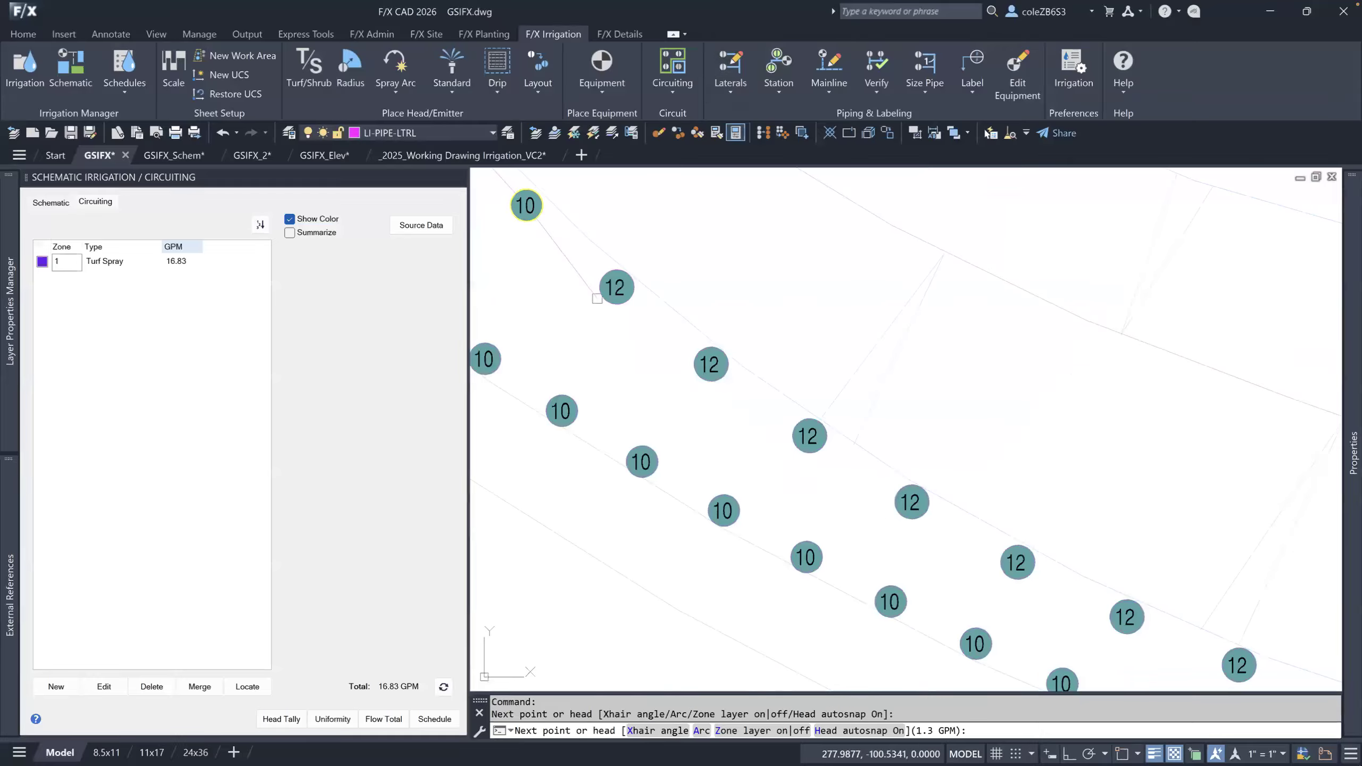
pyautogui.write('h')
pyautogui.press('Return')
pyautogui.click(616, 287)
pyautogui.scroll(-2, 646, 309)
pyautogui.click(687, 344)
pyautogui.click(748, 388)
pyautogui.click(812, 430)
pyautogui.click(878, 467)
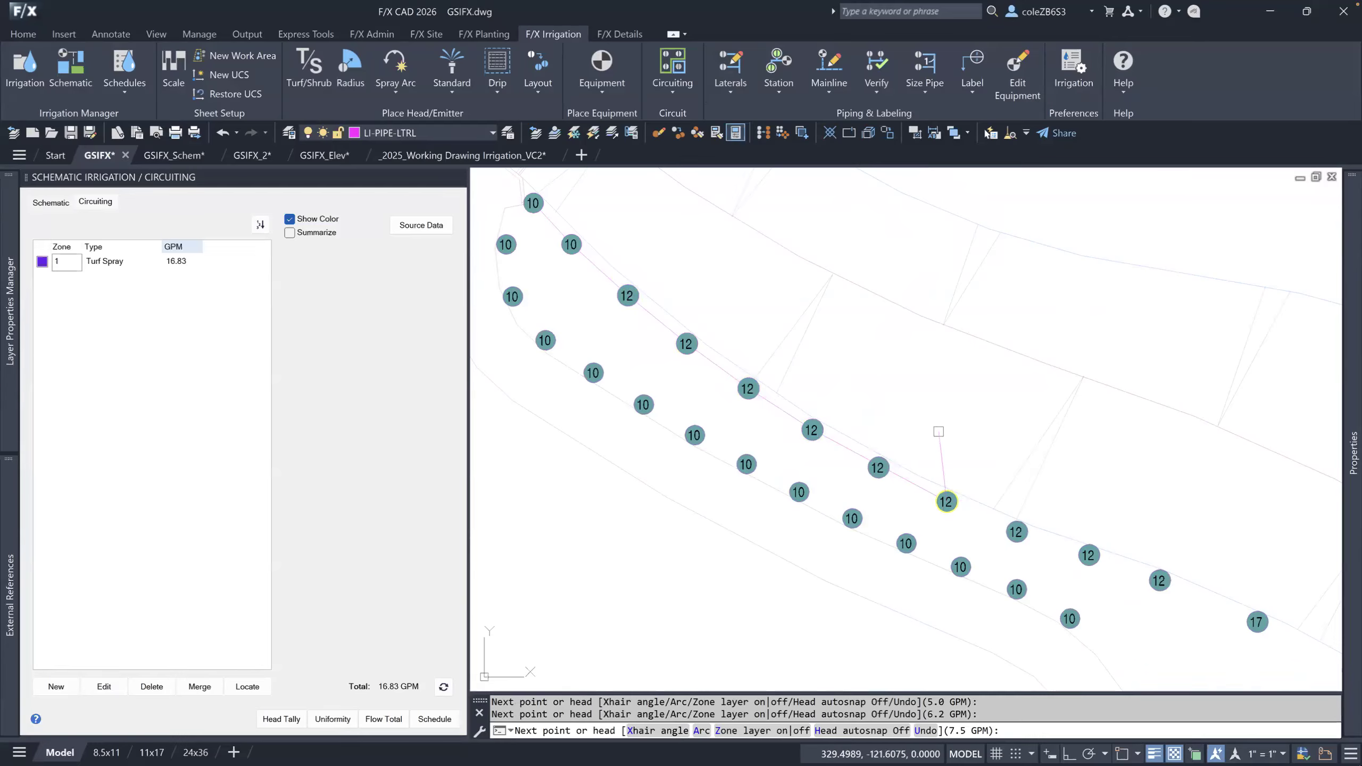
# Undo the last lateral segment and extend the pipe through the remaining 12' heads to the first 17' head.
pyautogui.press('u')
pyautogui.click(880, 462)
pyautogui.click(947, 502)
pyautogui.click(1017, 531)
pyautogui.click(1089, 555)
pyautogui.click(1160, 580)
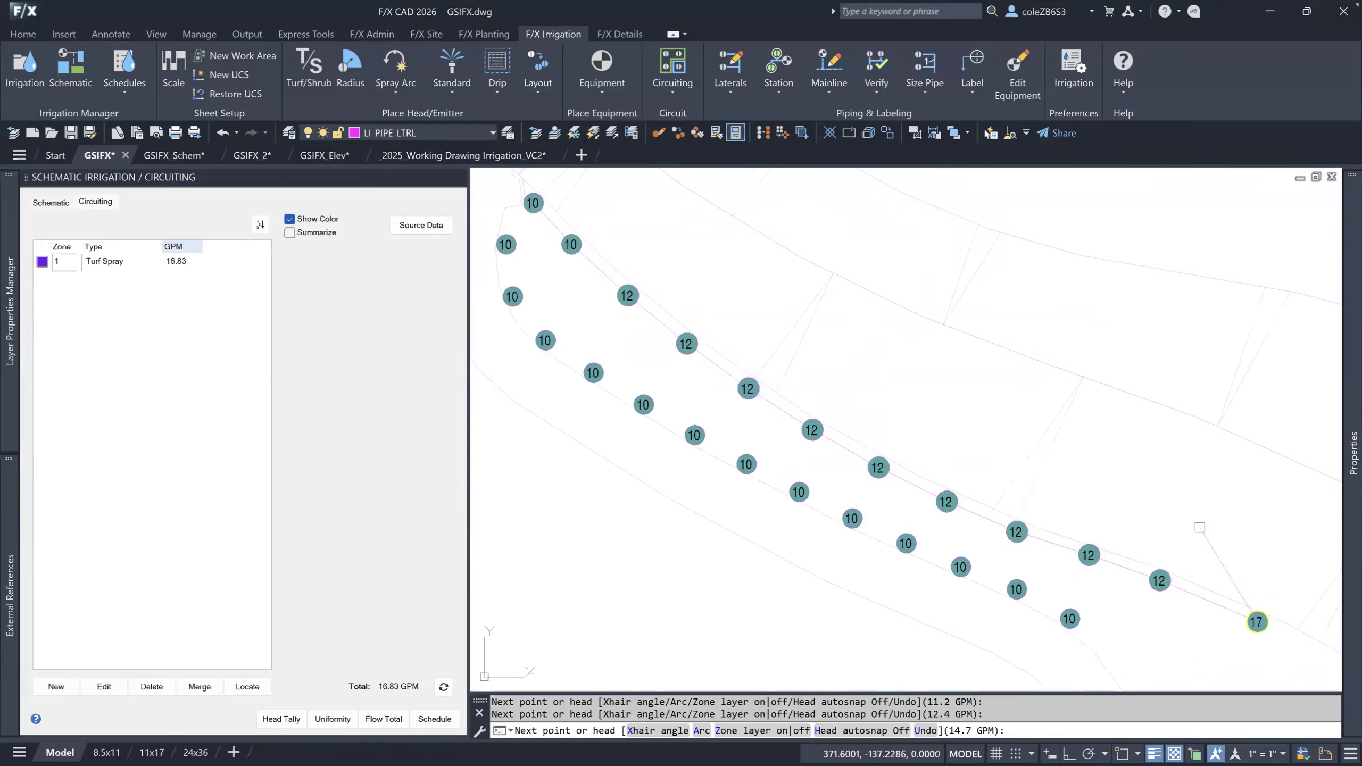
# Undo the last six lateral segments back to the fourth 12' head in the row.
pyautogui.press('u')
pyautogui.press('Return')
pyautogui.press('u')
pyautogui.press('Return')
pyautogui.press('u')
pyautogui.press('Return')
pyautogui.press('u')
pyautogui.press('Return')
pyautogui.press('u')
pyautogui.press('Return')
pyautogui.press('u')
pyautogui.press('Return')
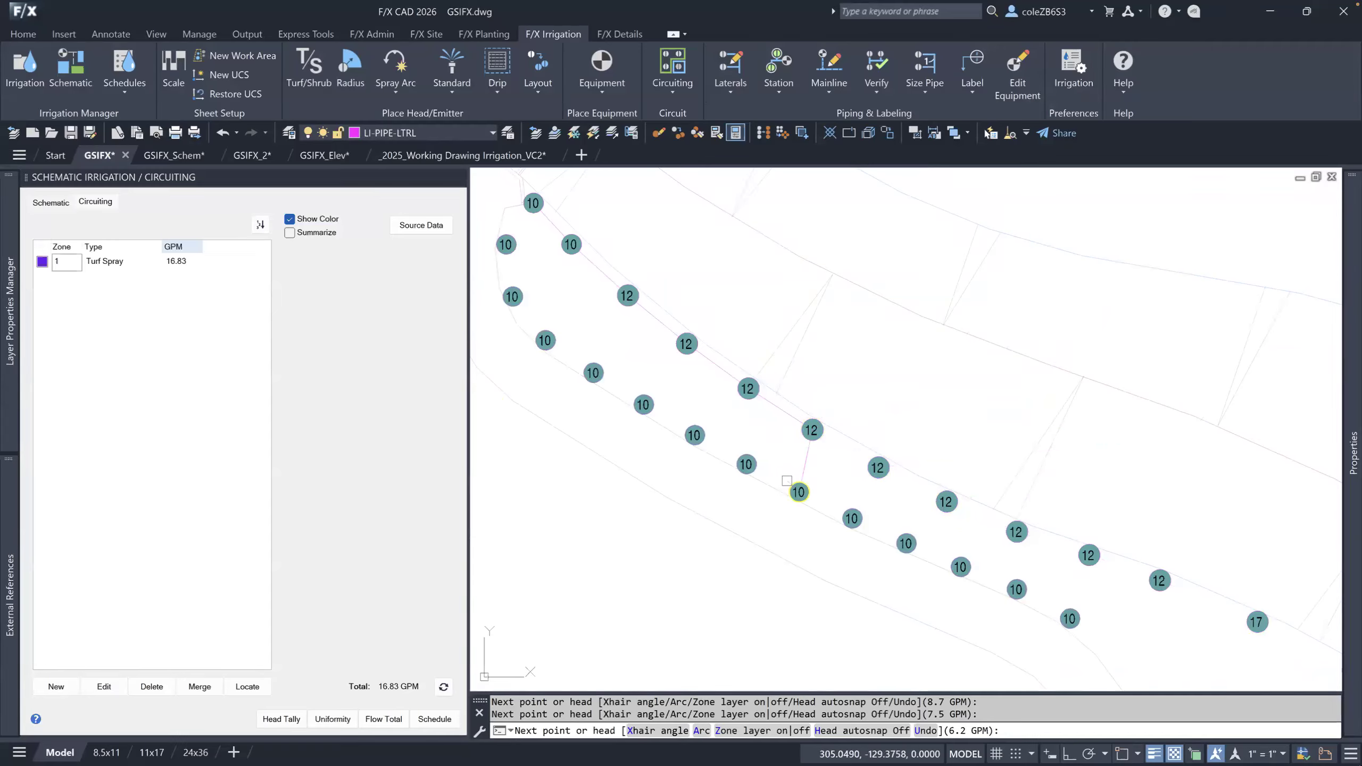
# Run the lateral from the fourth 12' head across to the facing 10' head and back along the 10' row to the strip's tip.
pyautogui.click(746, 464)
pyautogui.click(694, 435)
pyautogui.click(643, 404)
pyautogui.click(593, 373)
pyautogui.click(545, 340)
pyautogui.click(512, 296)
pyautogui.click(505, 245)
pyautogui.press('Return')
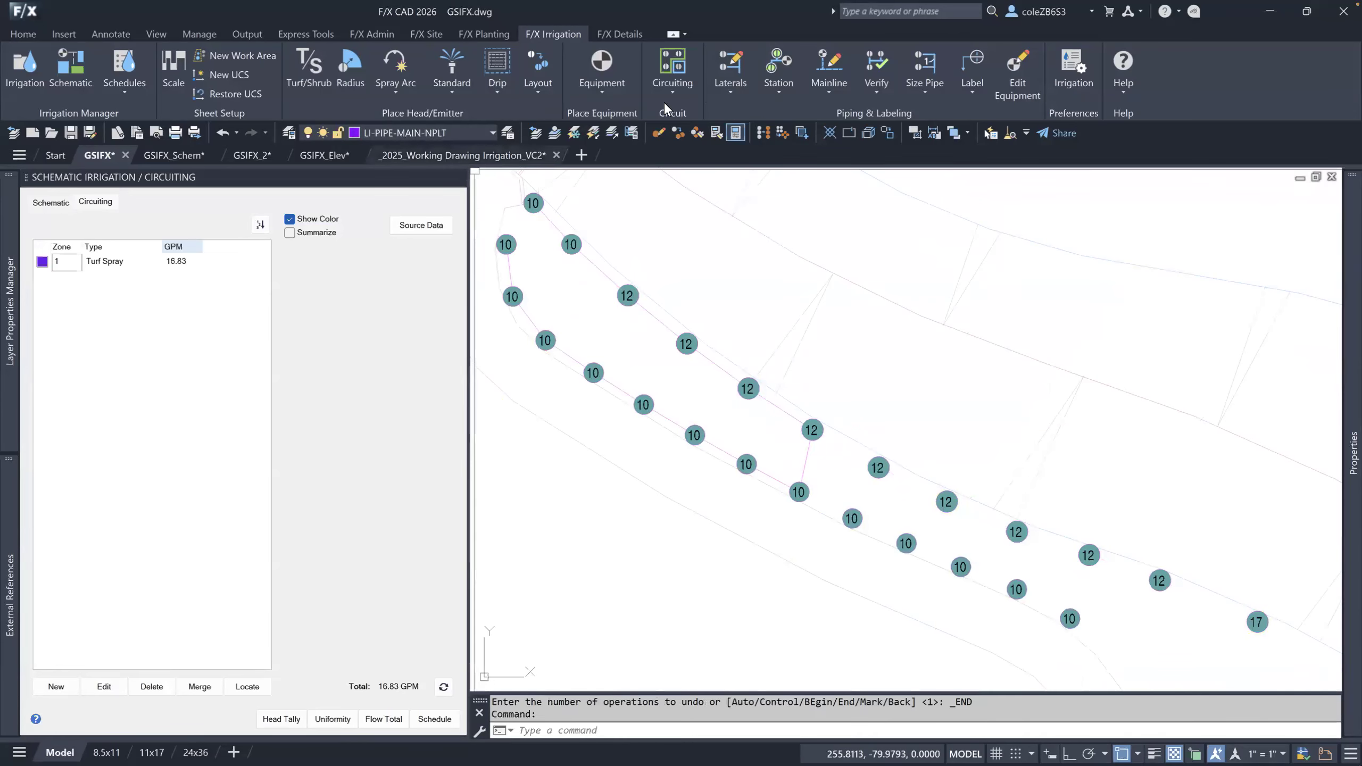
# Start a lateral at the fifth 12' head and view the list of keyboard commands for pipe drawing.
pyautogui.click(732, 59)
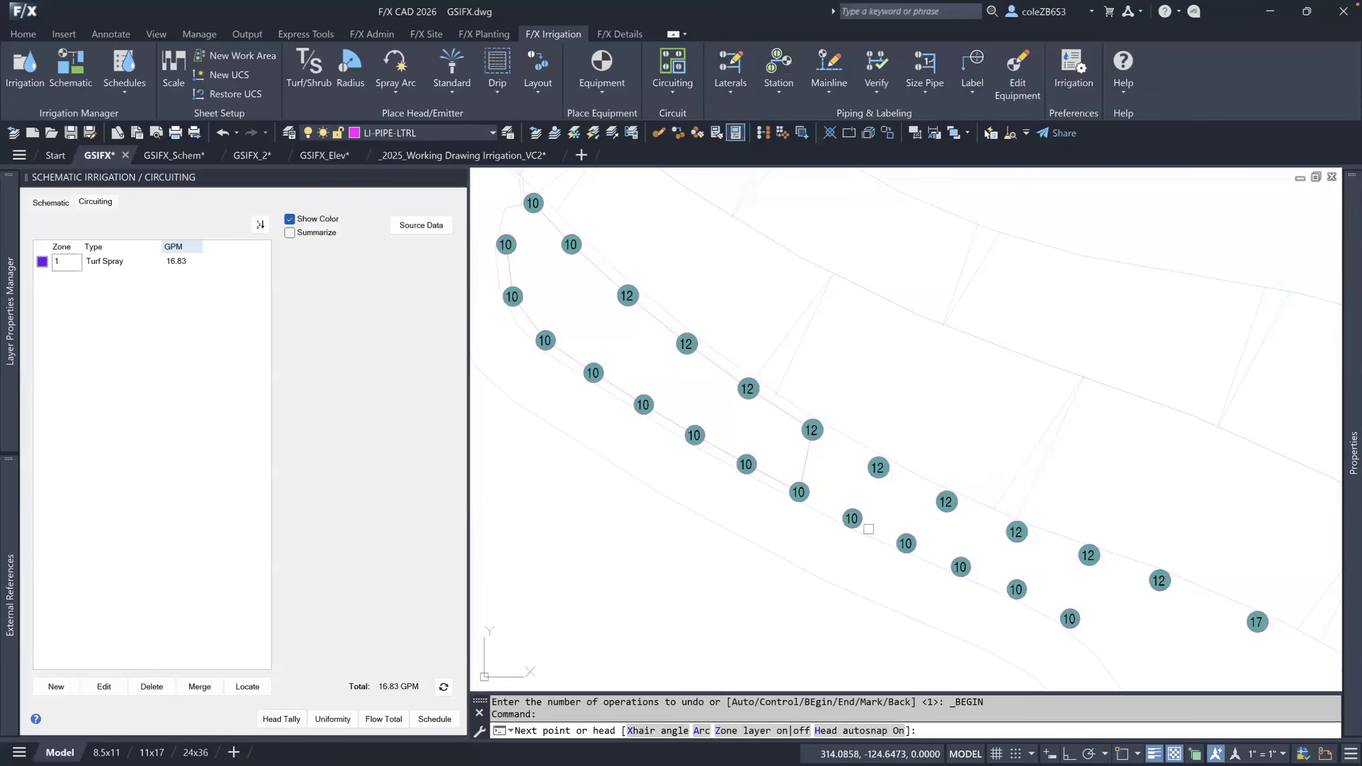
pyautogui.click(890, 460)
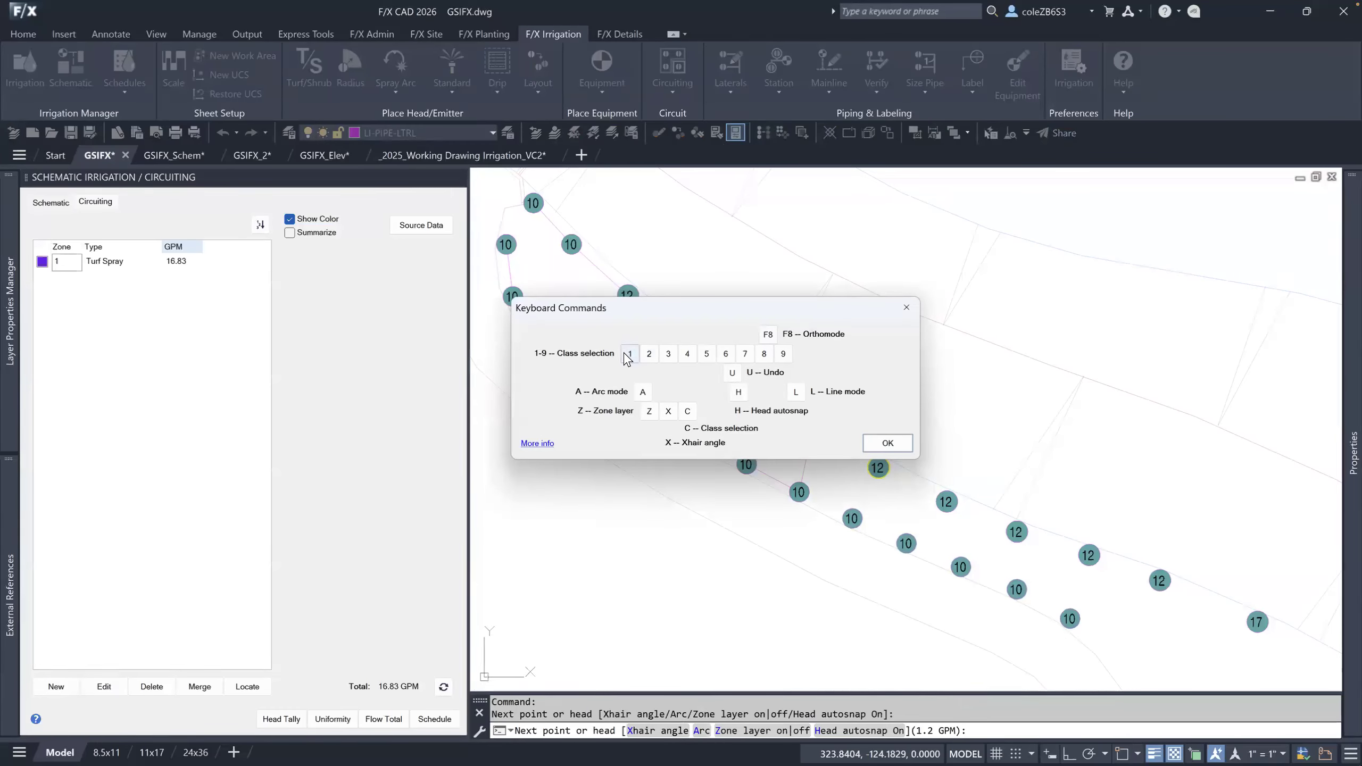
pyautogui.click(907, 307)
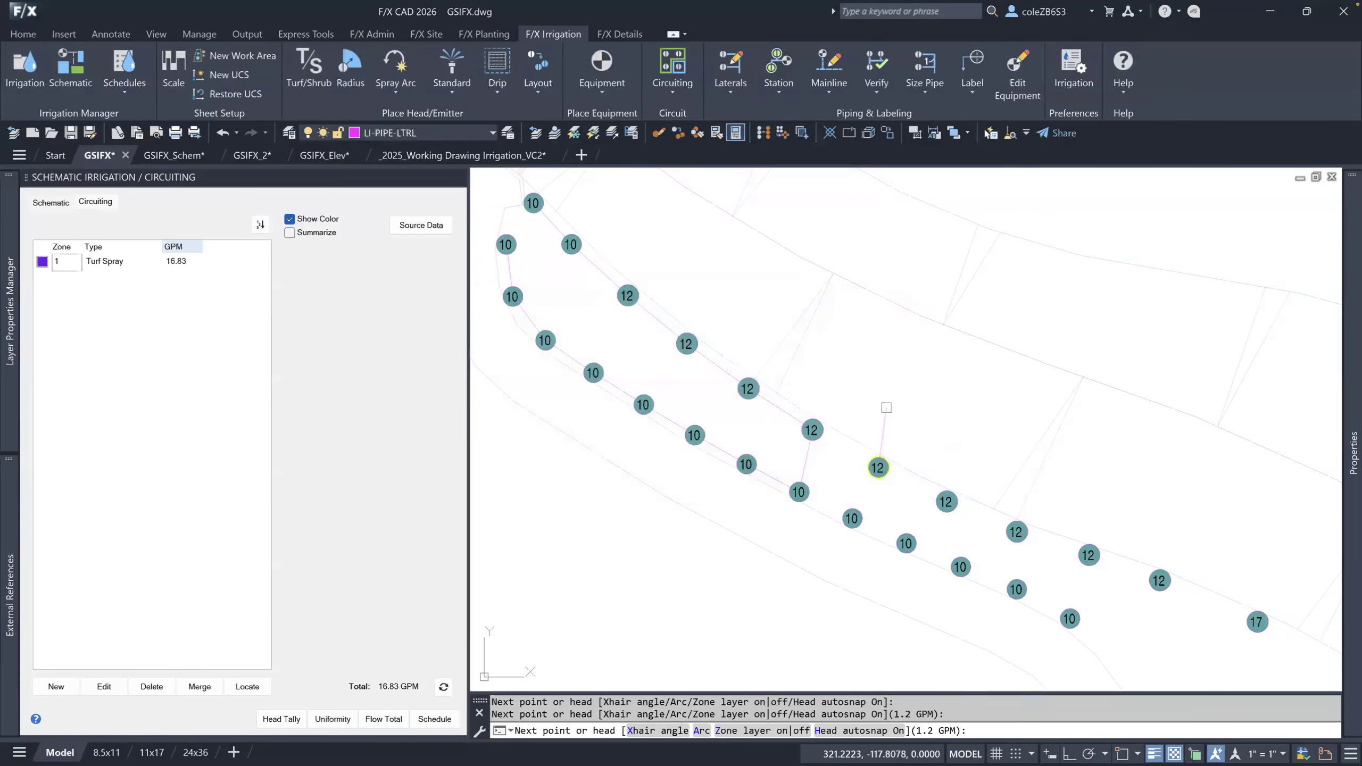
pyautogui.press('Escape')
pyautogui.write('`')
pyautogui.press('Return')
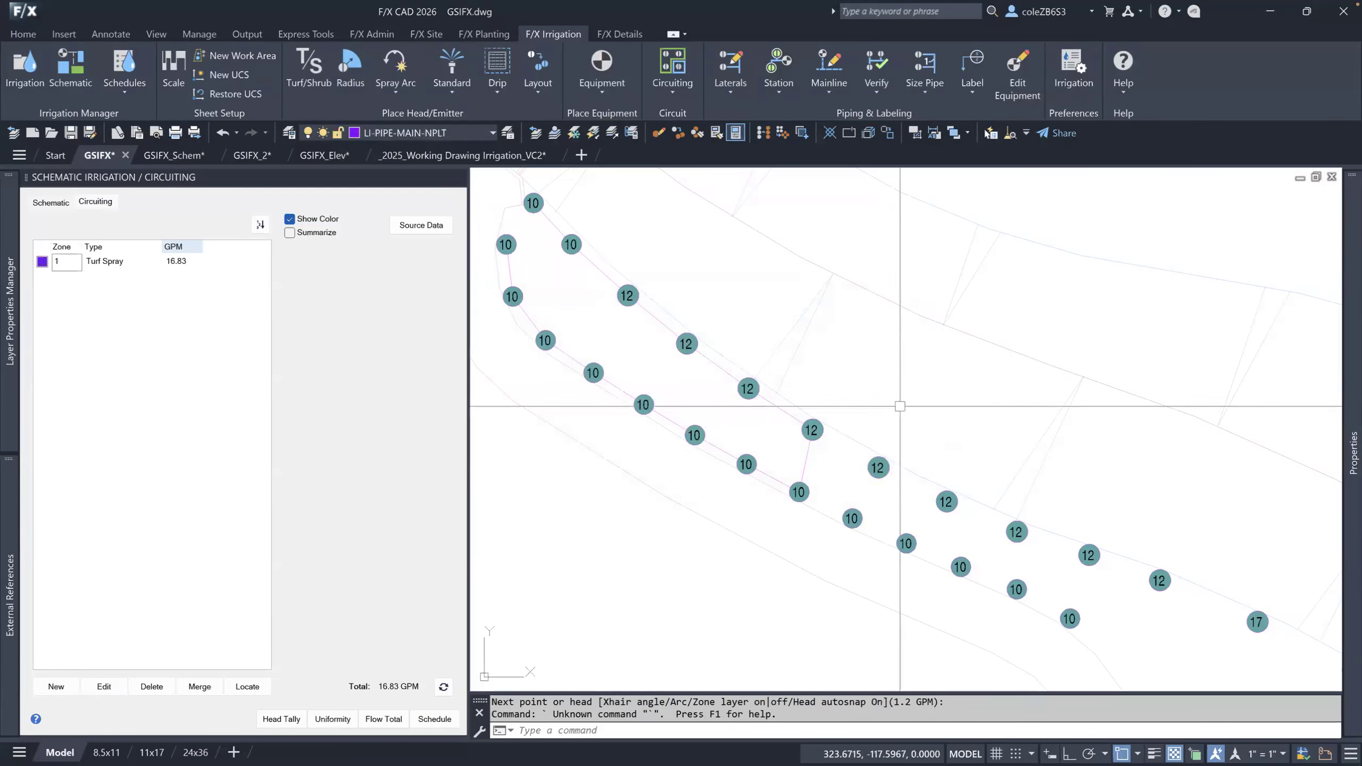
pyautogui.click(738, 58)
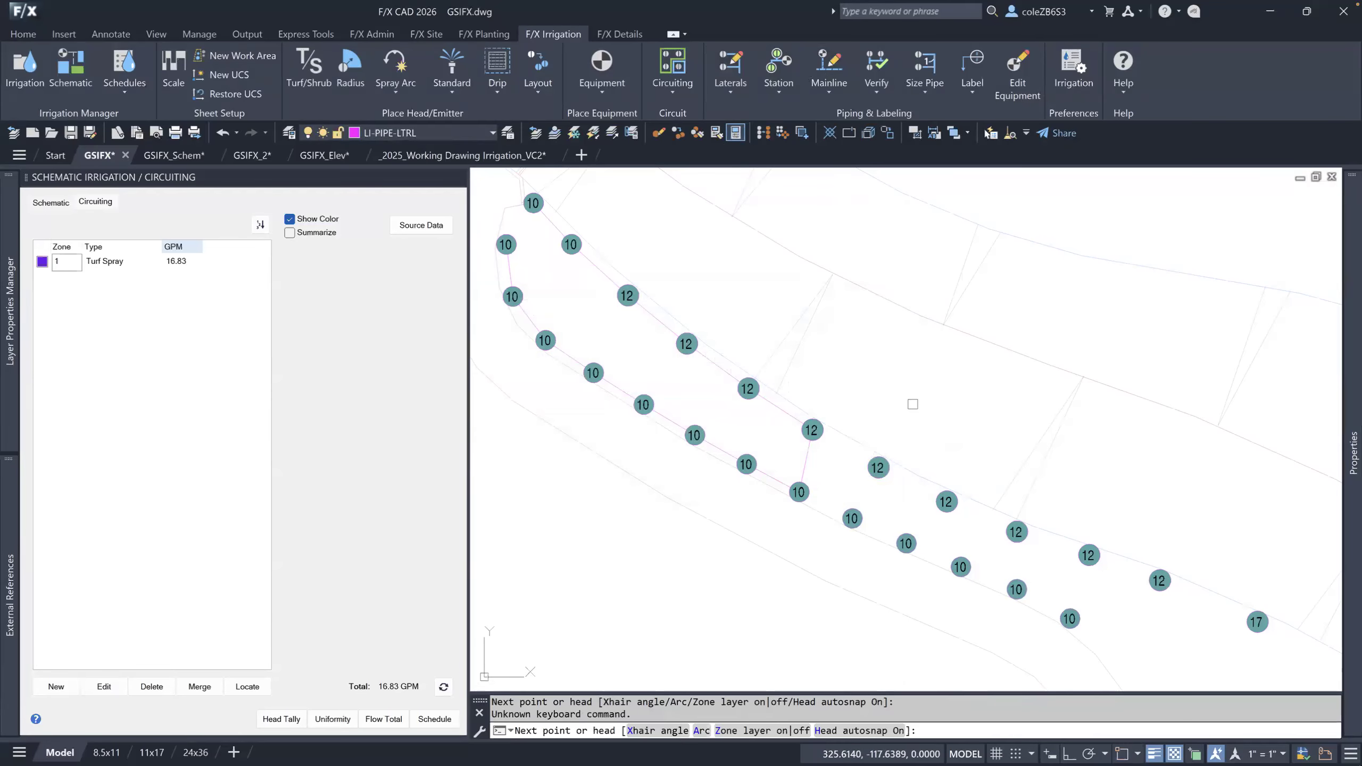
pyautogui.press('Escape')
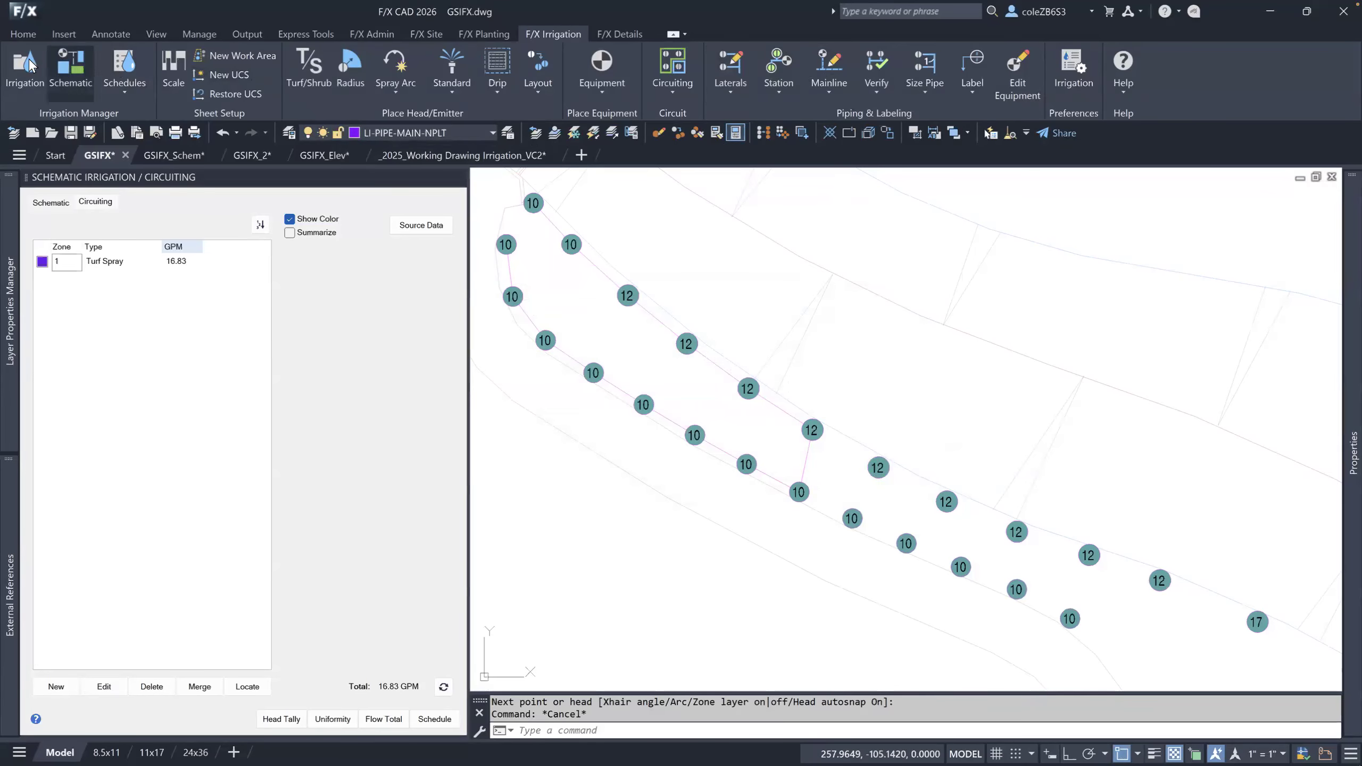
# Assign HDPE PE4710 DR 13.5 to lateral pipe class 2 in the pipe data.
pyautogui.click(457, 178)
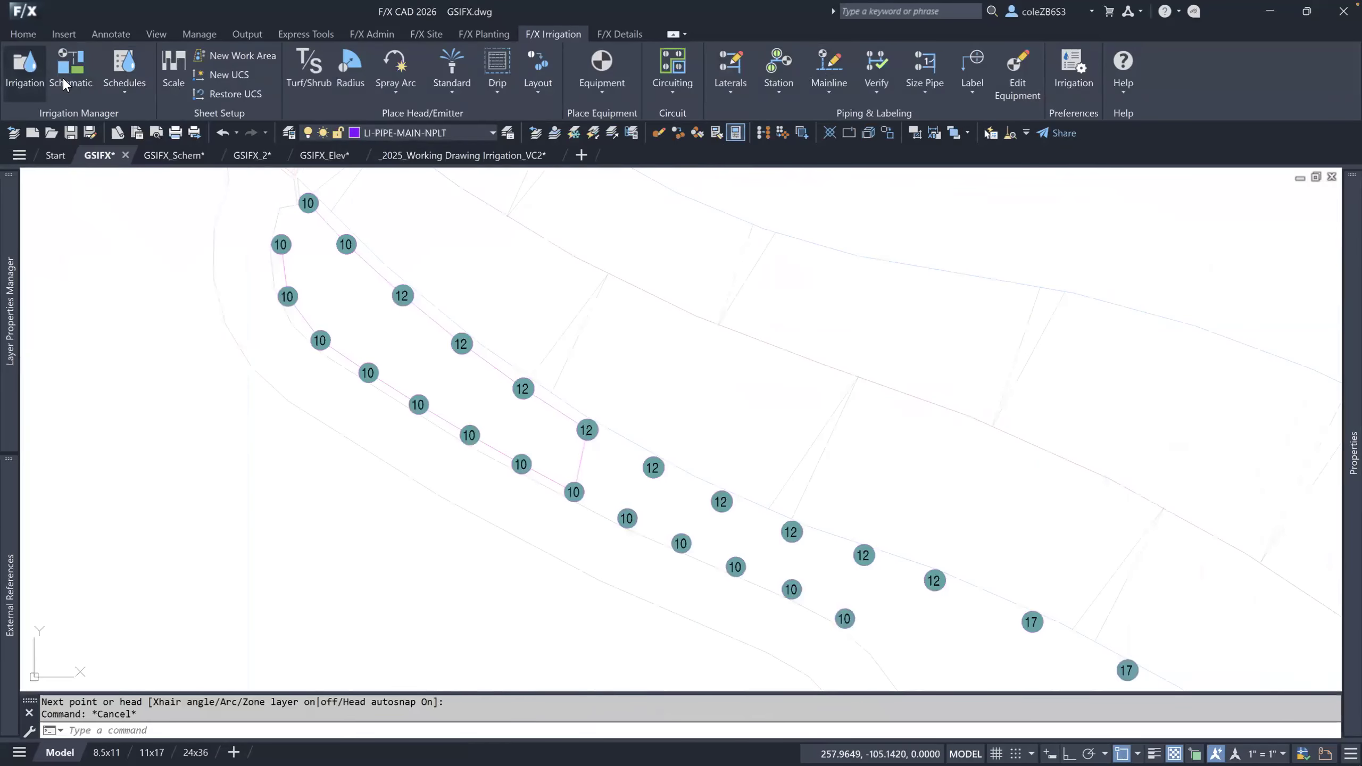
pyautogui.click(421, 214)
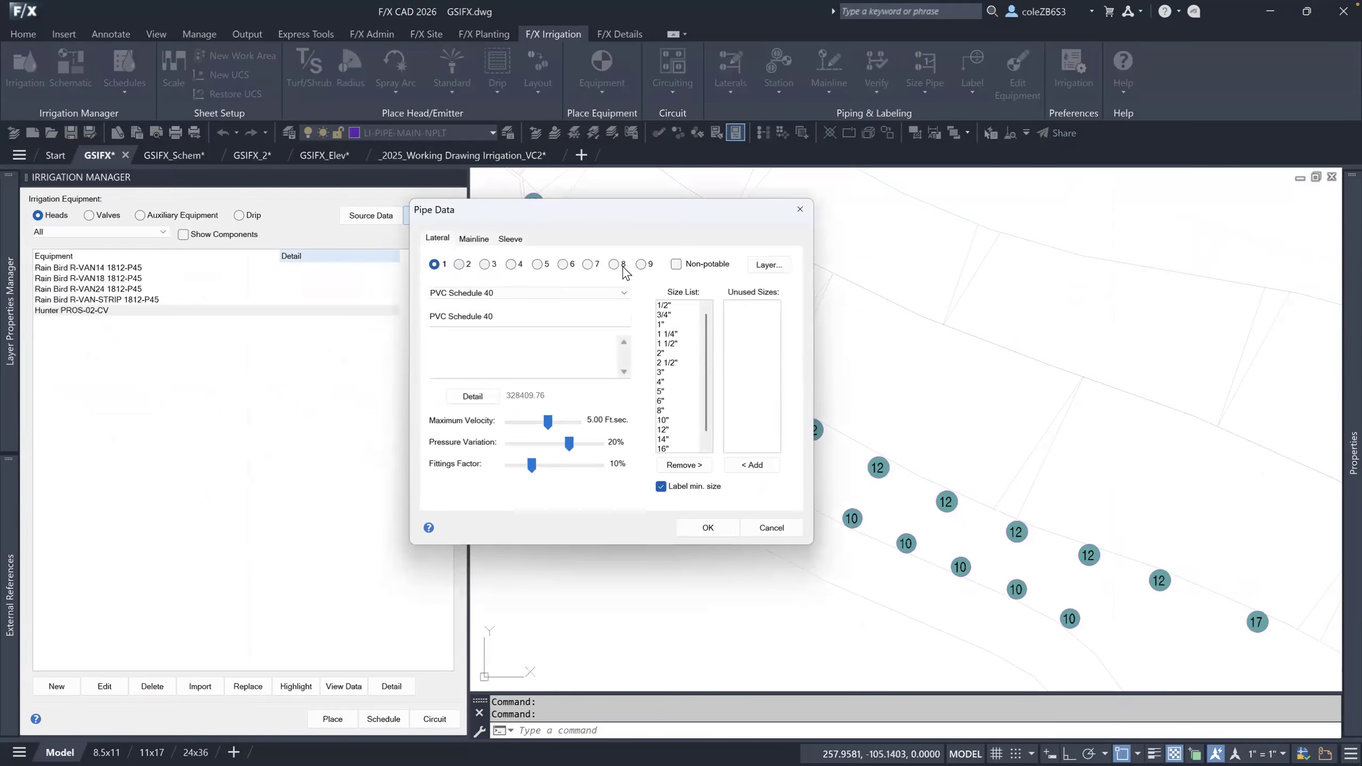
pyautogui.click(460, 264)
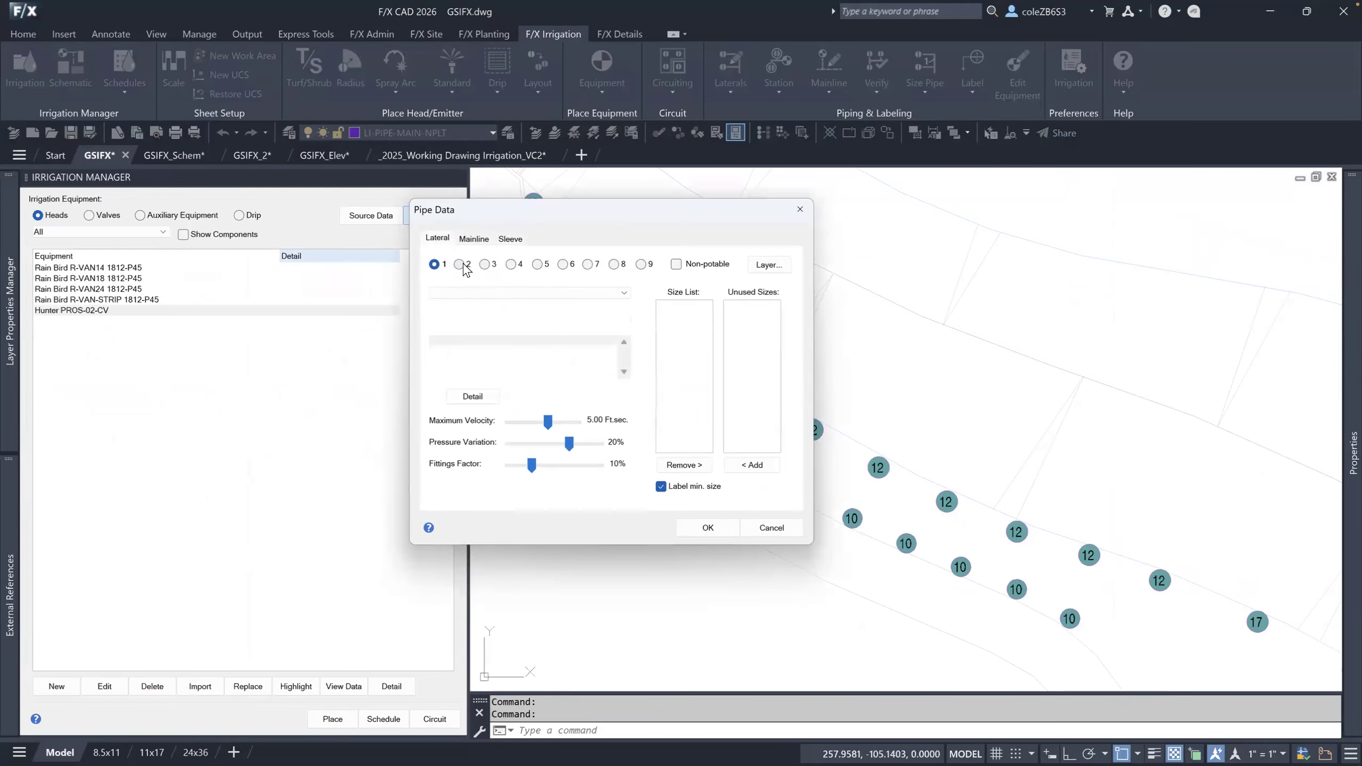
pyautogui.click(496, 293)
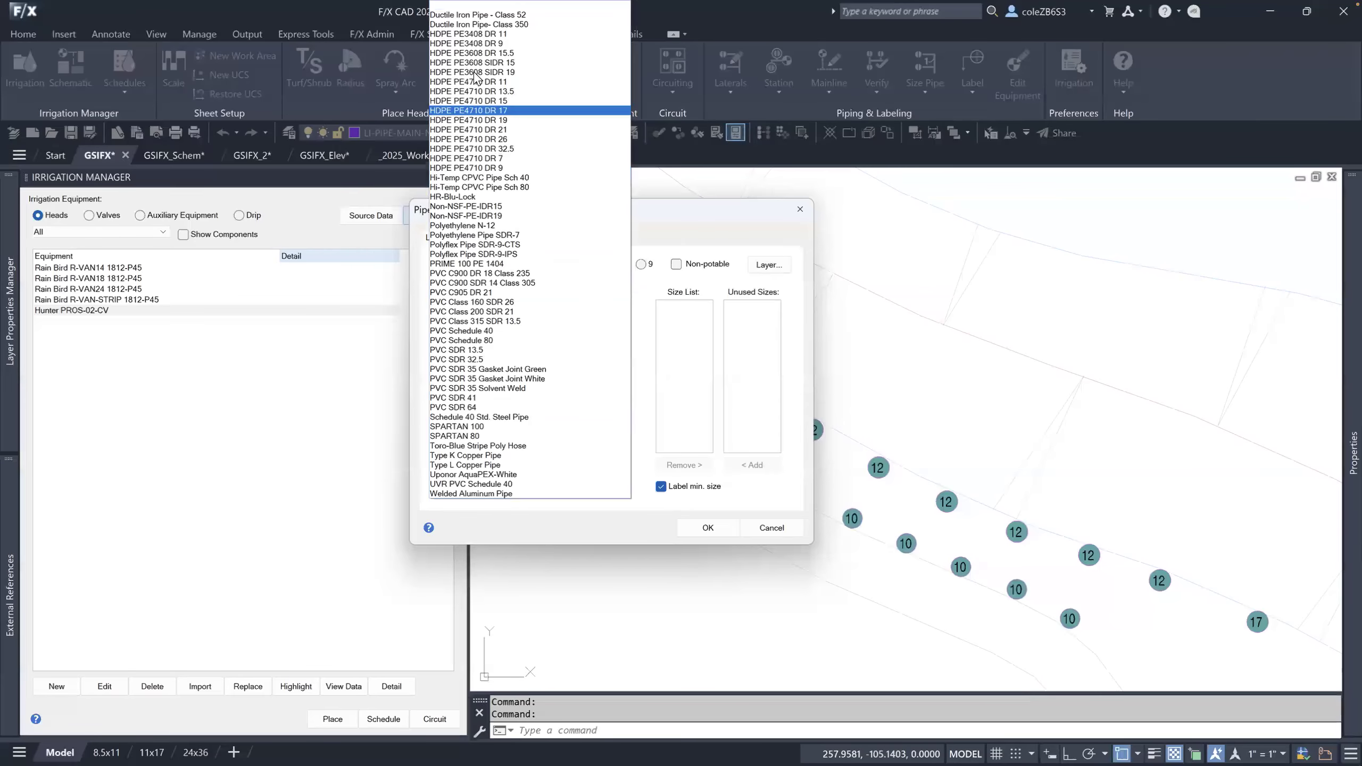
pyautogui.click(476, 91)
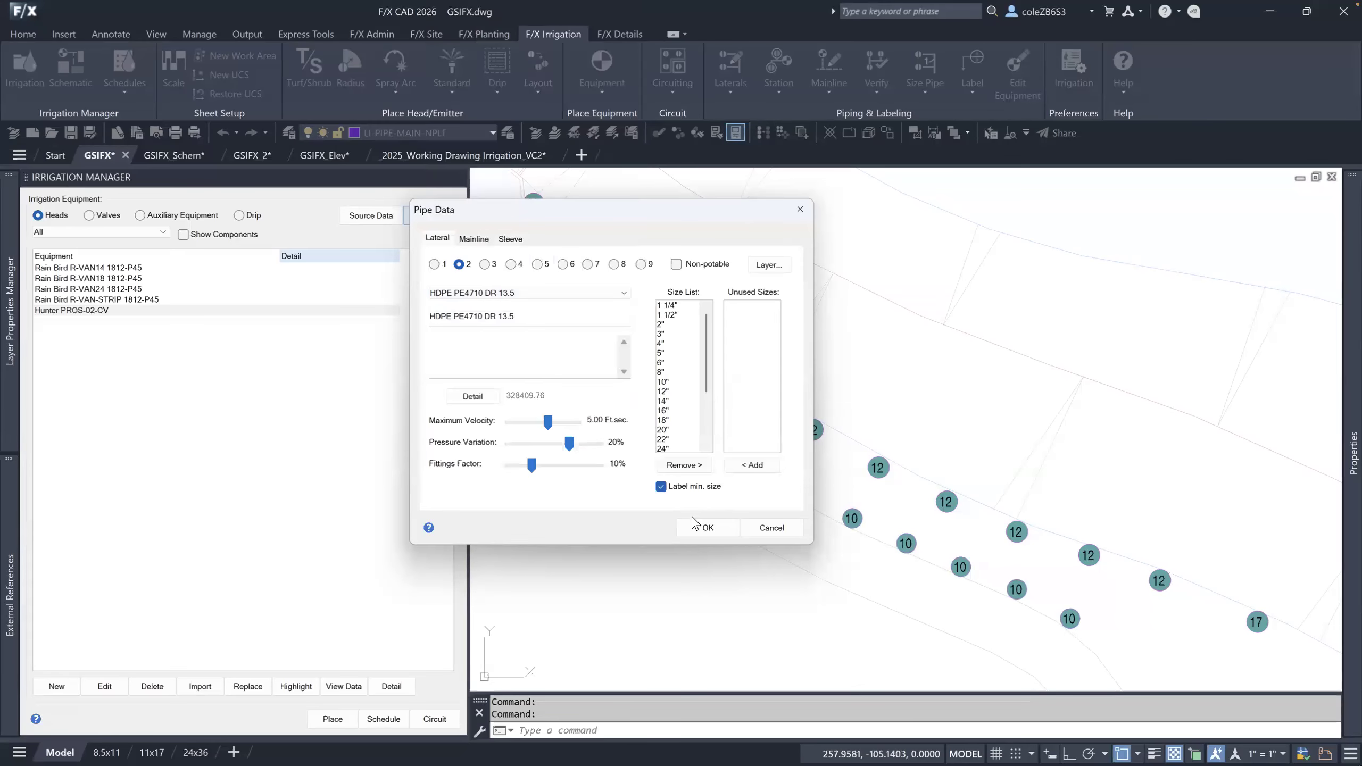
pyautogui.click(708, 528)
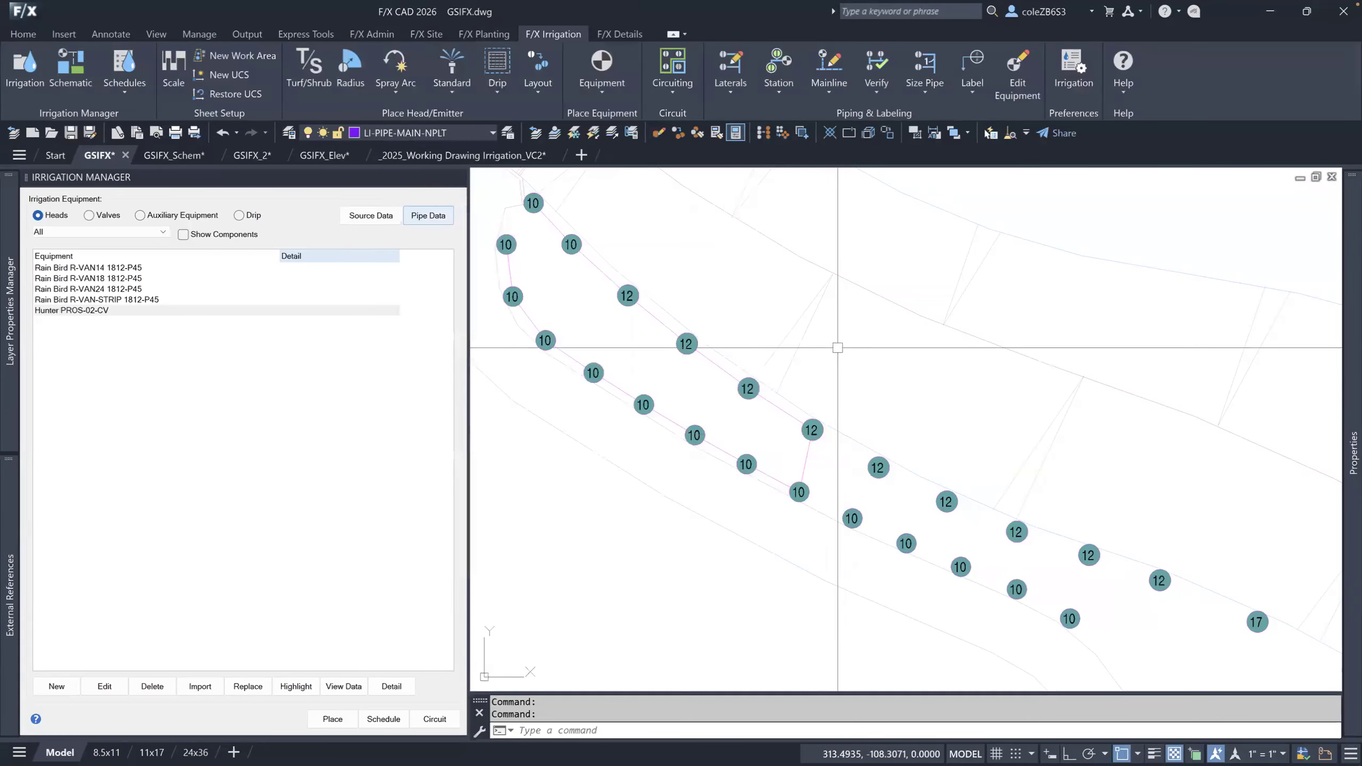
# Draw a separate lateral from the fifth 12' head through the next three 12' heads.
pyautogui.moveTo(842, 348); pyautogui.dragTo(669, 285, button='middle')
pyautogui.click(748, 101)
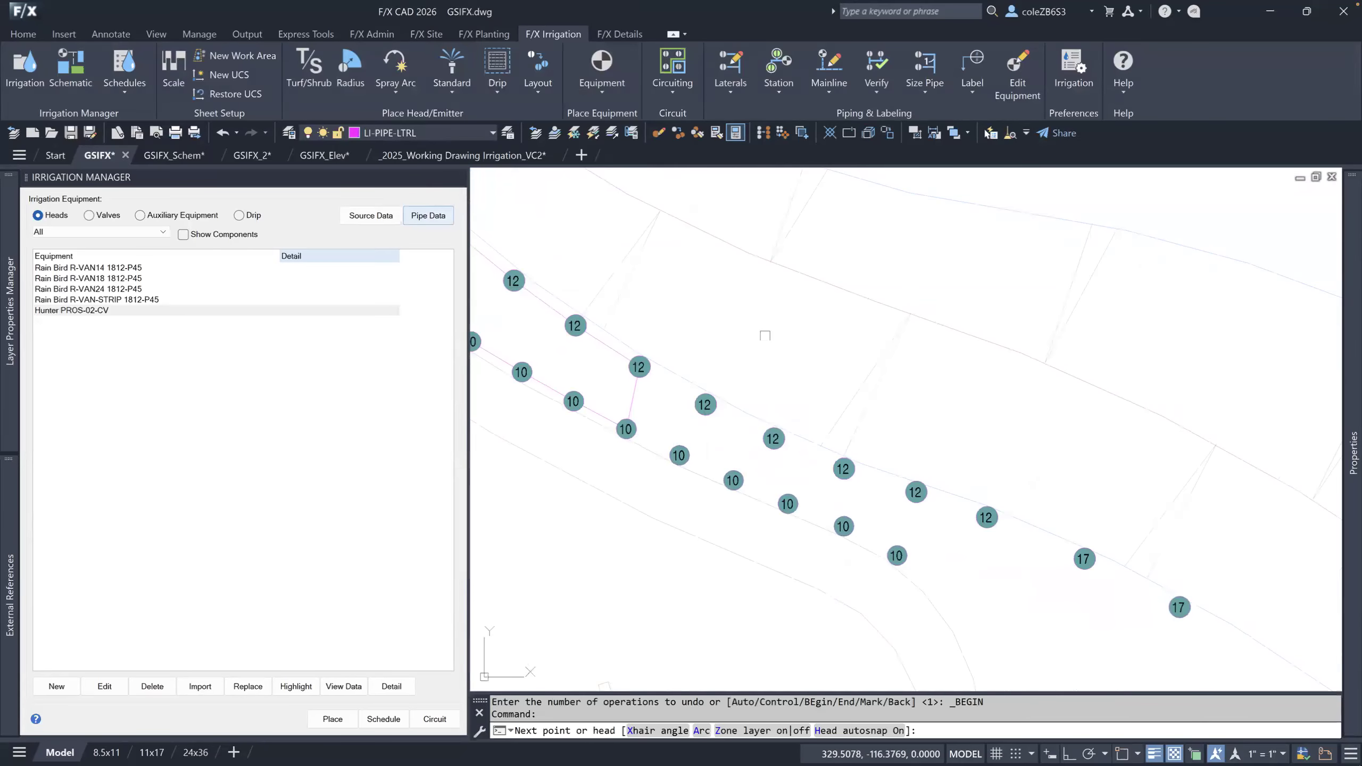
pyautogui.press('space')
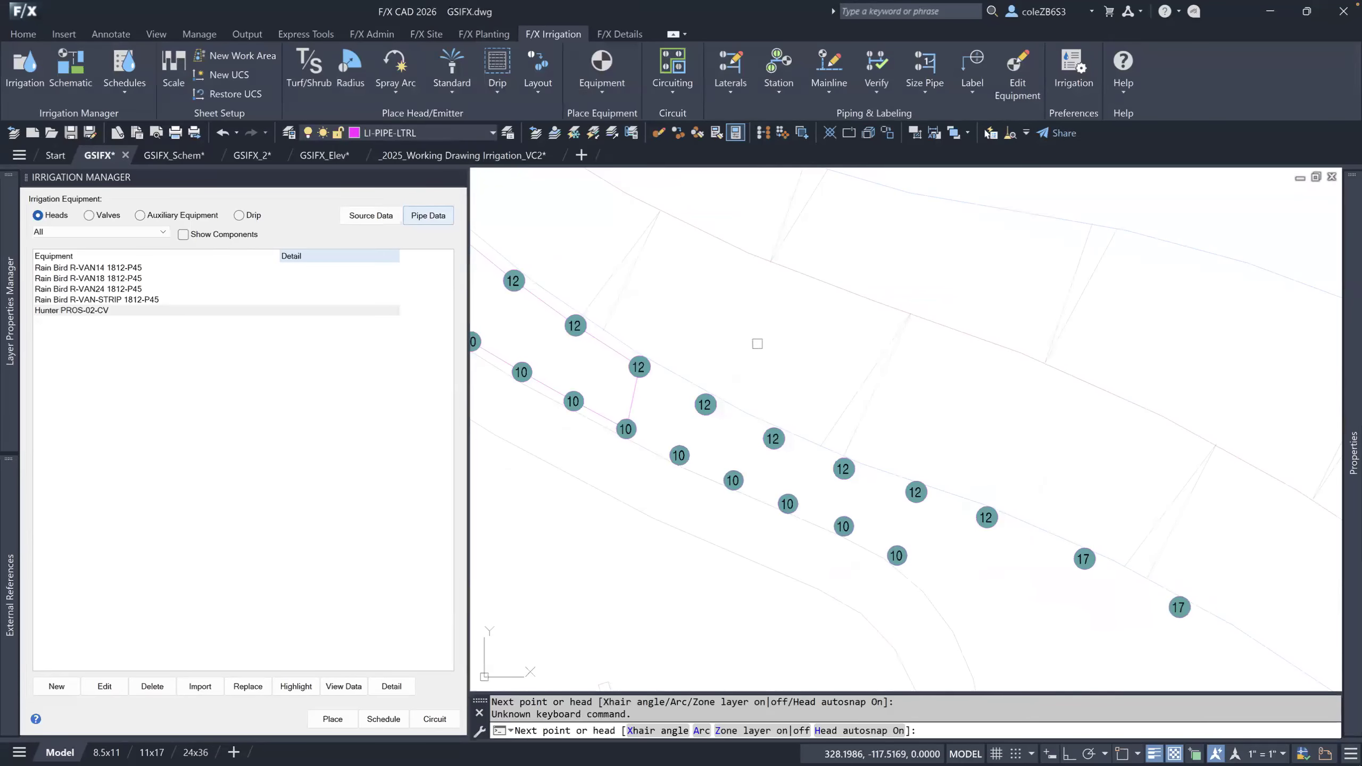
pyautogui.click(705, 405)
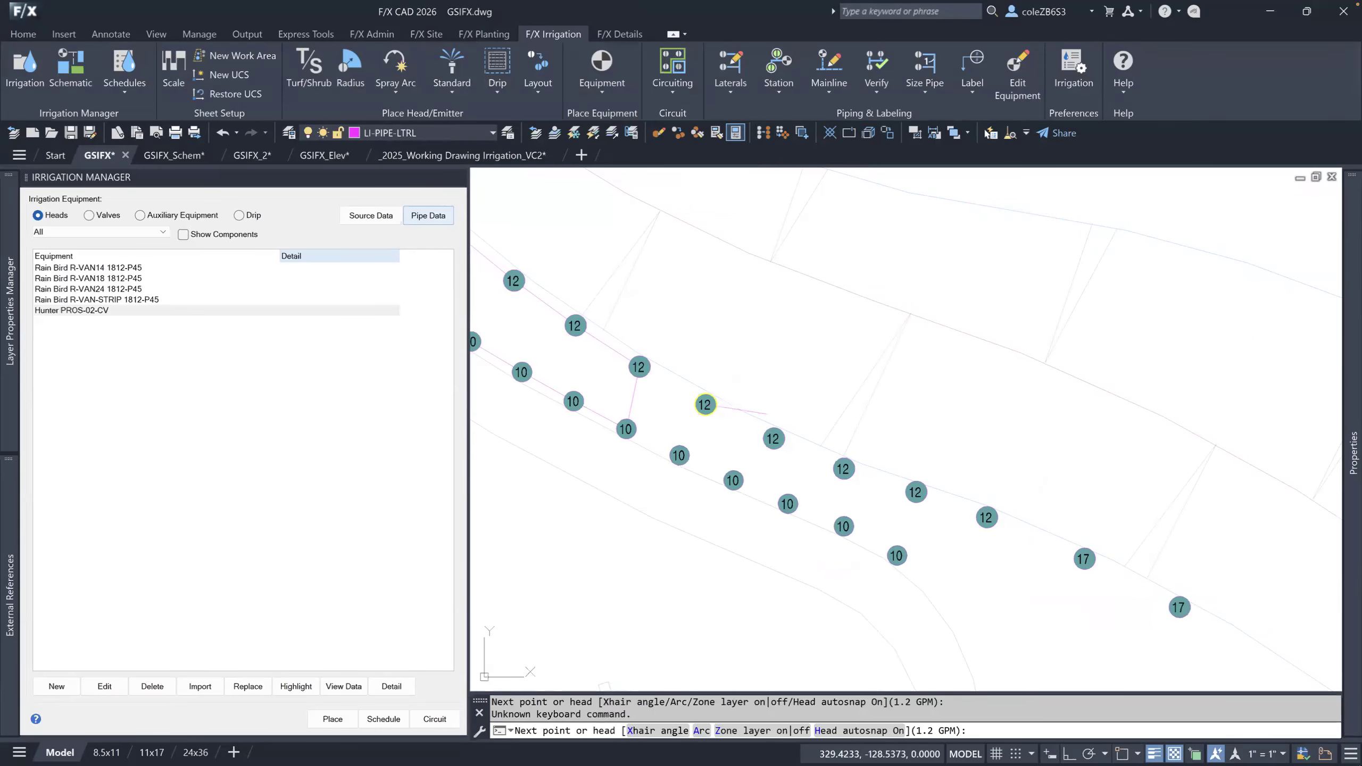
pyautogui.click(788, 428)
pyautogui.click(844, 468)
pyautogui.click(915, 492)
pyautogui.press('Return')
pyautogui.scroll(-3, 945, 419)
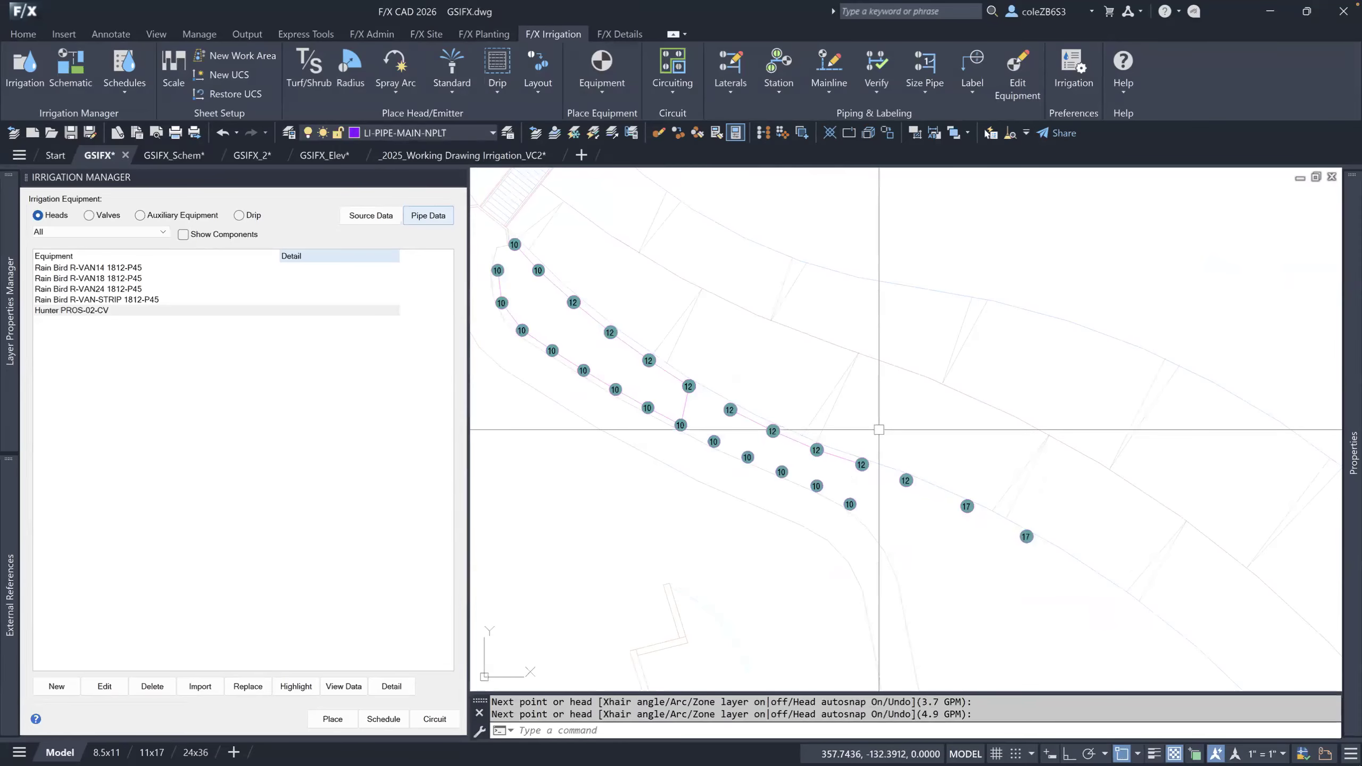
# Switch to the GSIFX_2 drawing and examine the planting strip and valve callouts C1 to C6 around the parking area.
pyautogui.moveTo(1353, 461)
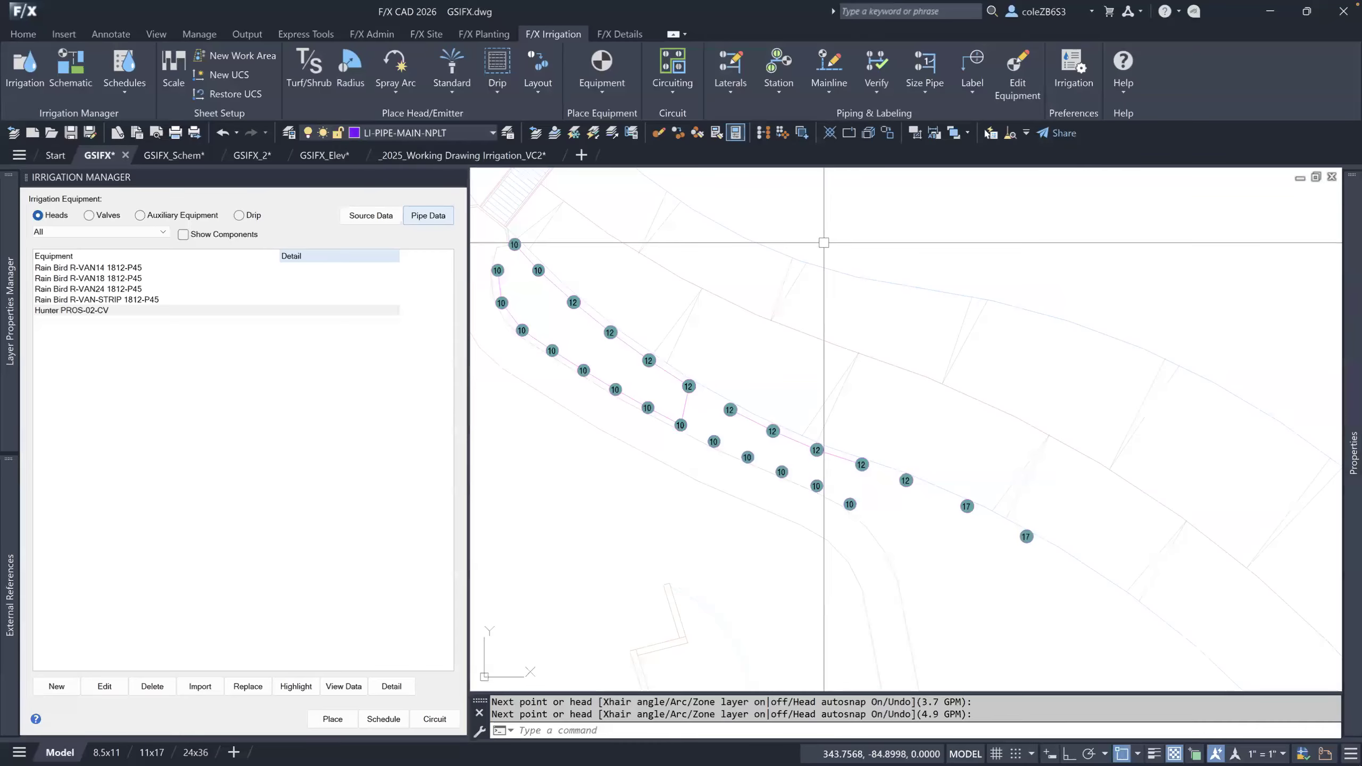
pyautogui.moveTo(324, 153)
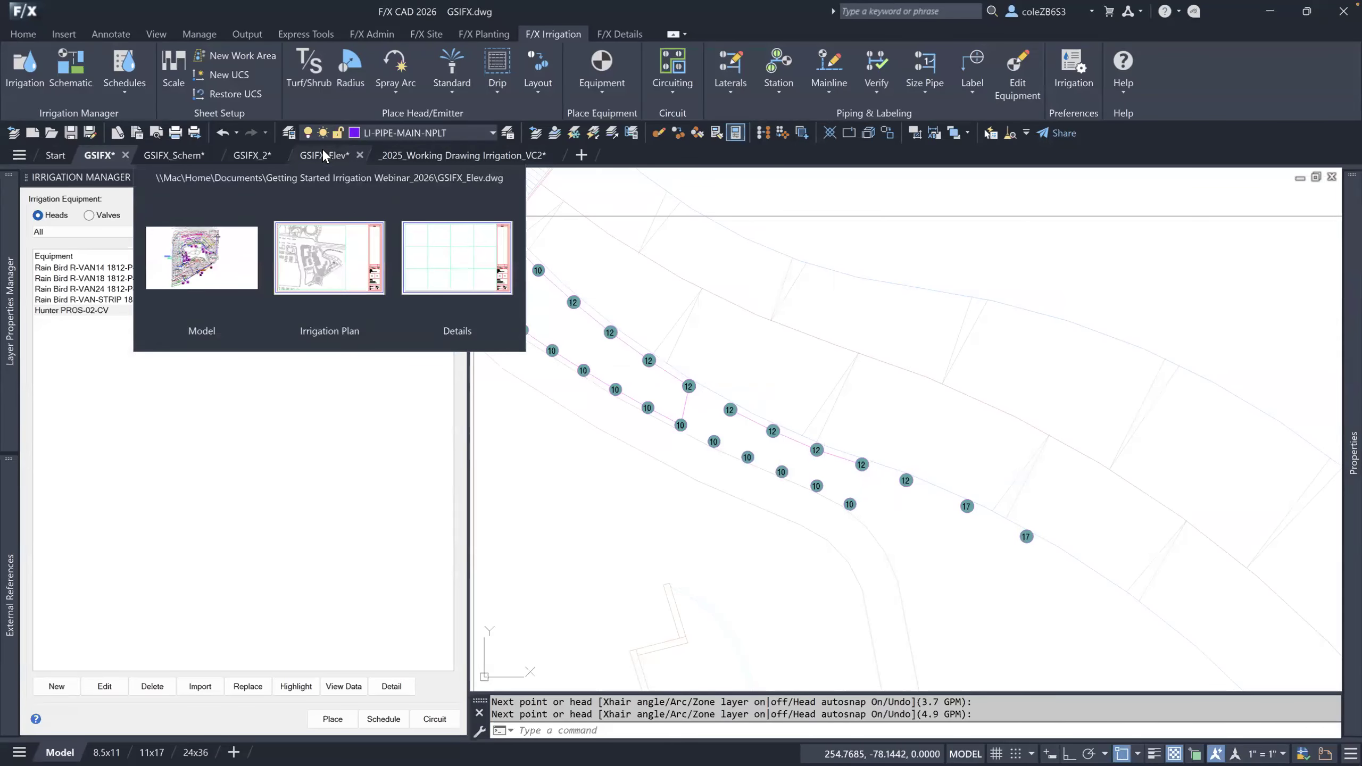
pyautogui.click(252, 155)
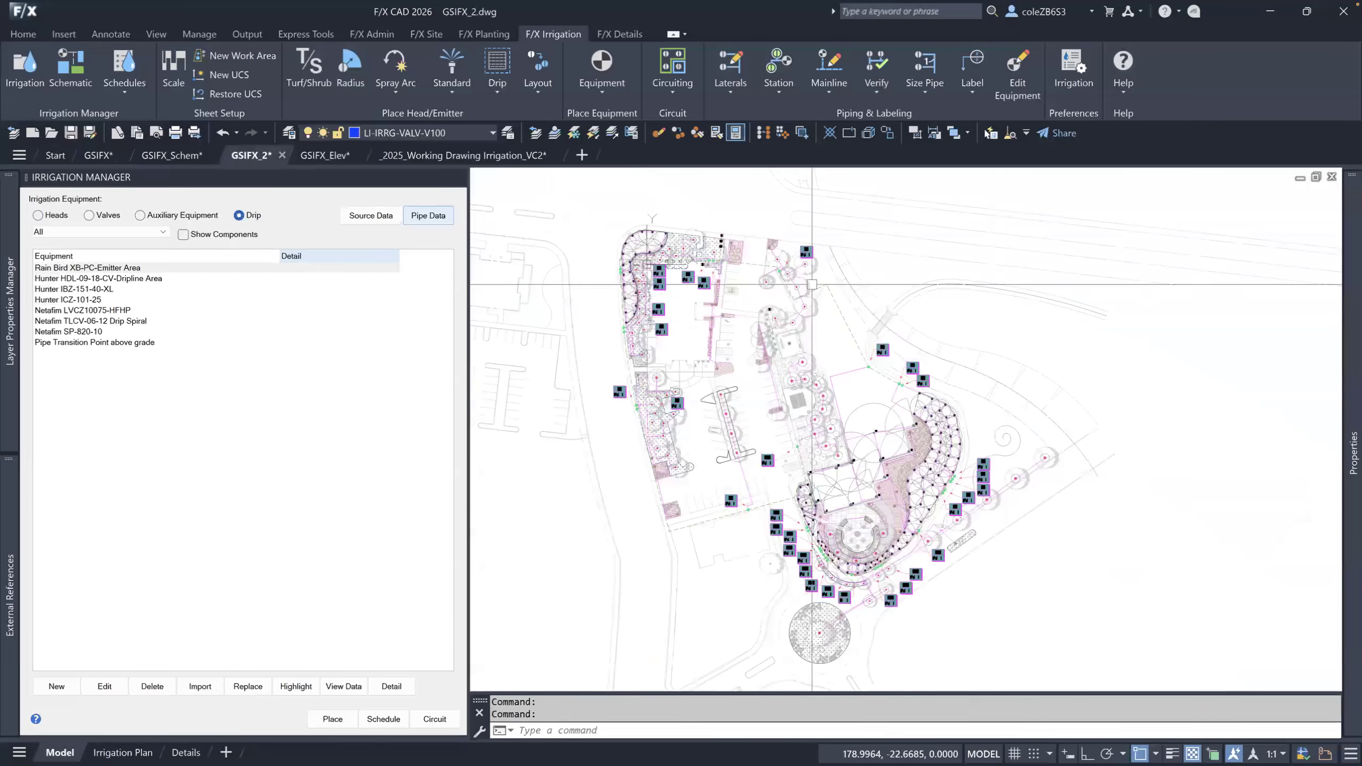
pyautogui.scroll(6, 697, 300)
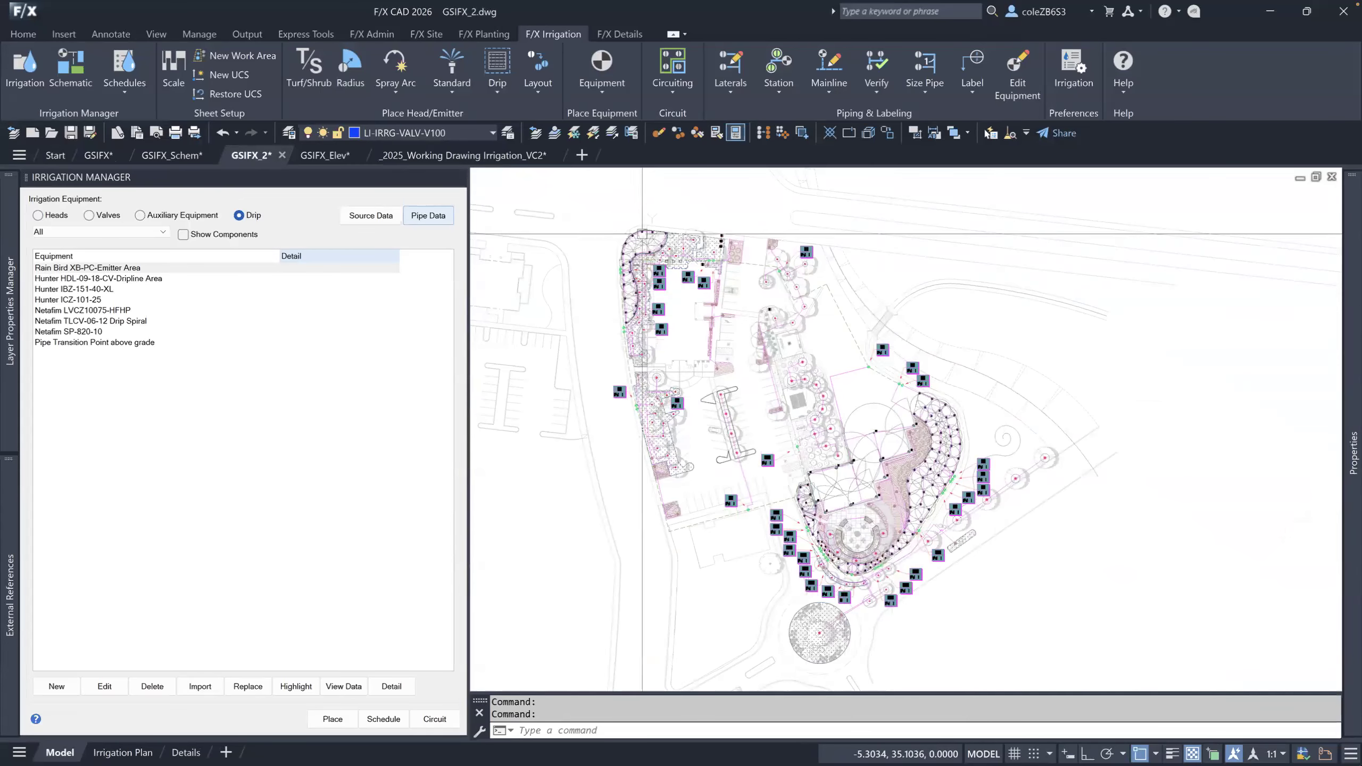
pyautogui.moveTo(670, 263); pyautogui.dragTo(788, 305, button='middle')
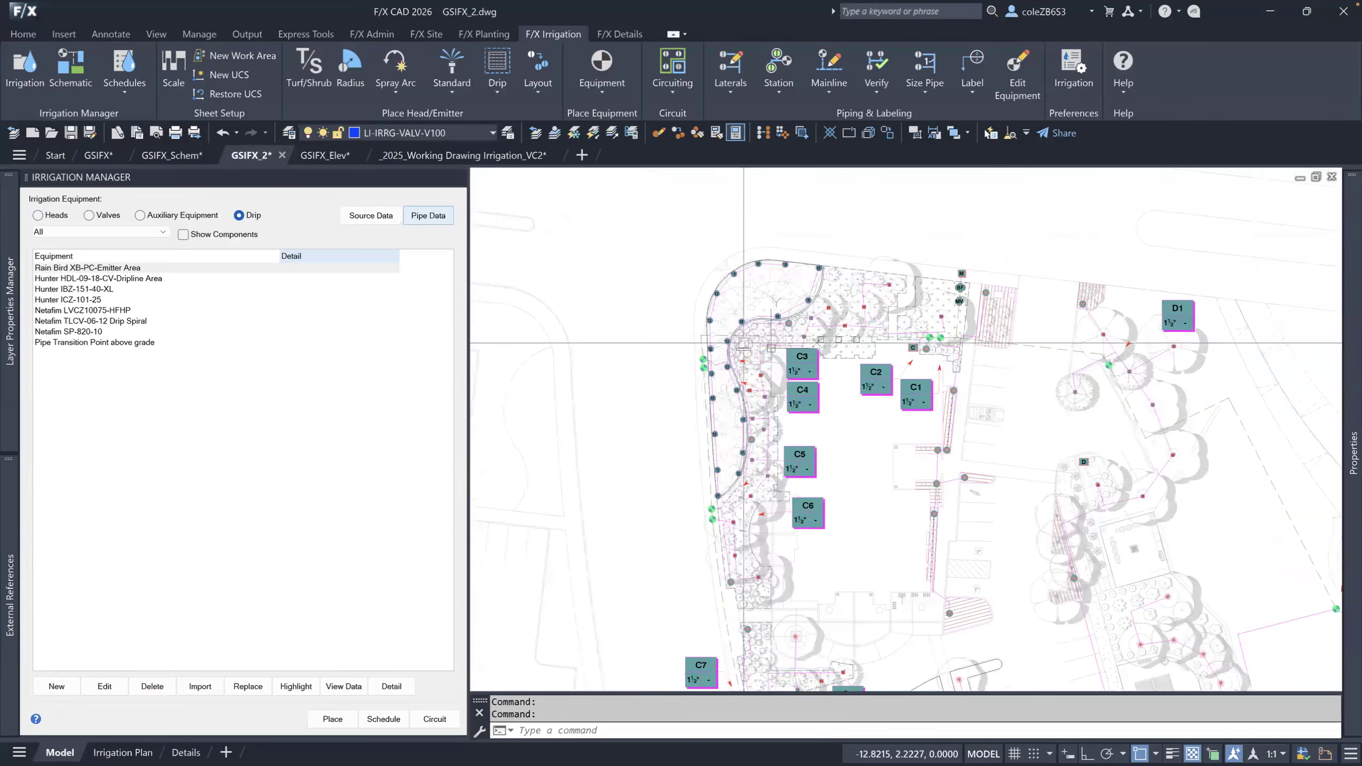
pyautogui.scroll(2, 1051, 346)
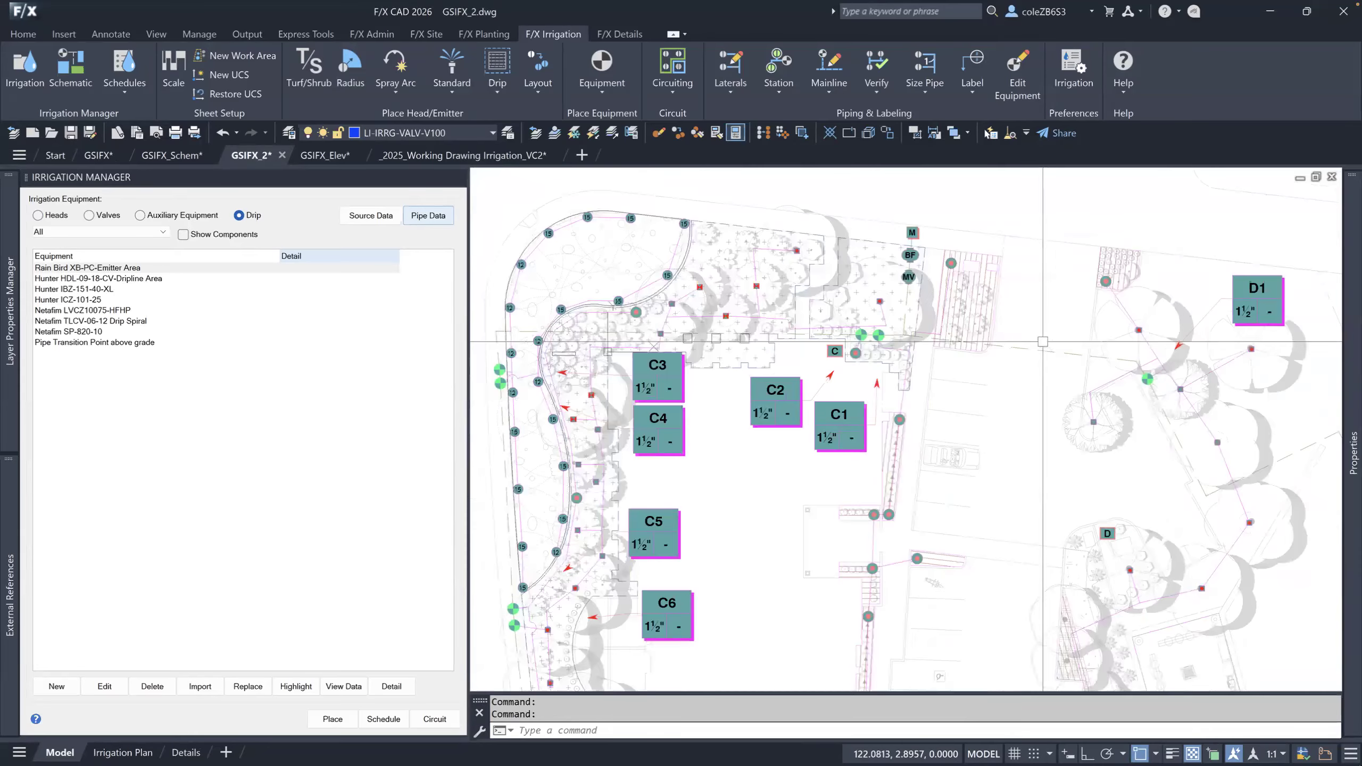
pyautogui.click(827, 92)
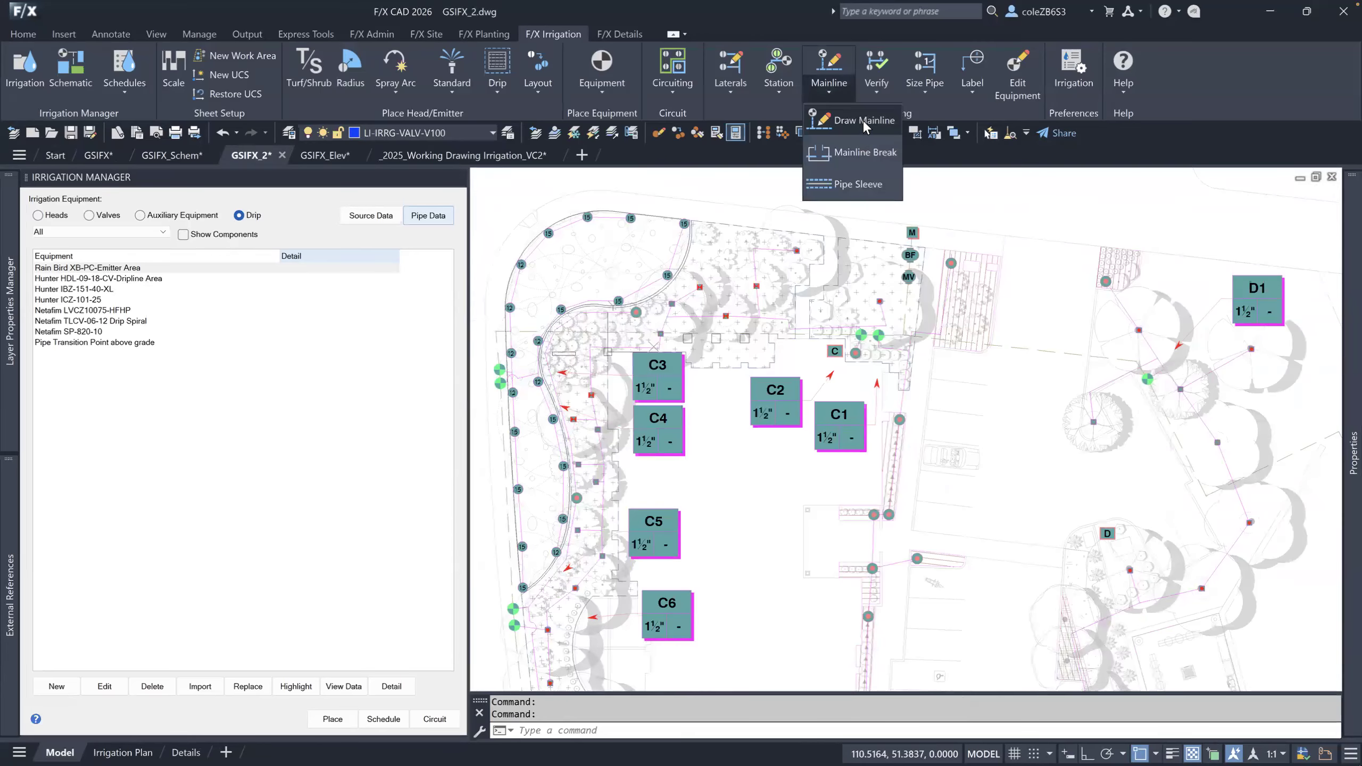
pyautogui.click(863, 119)
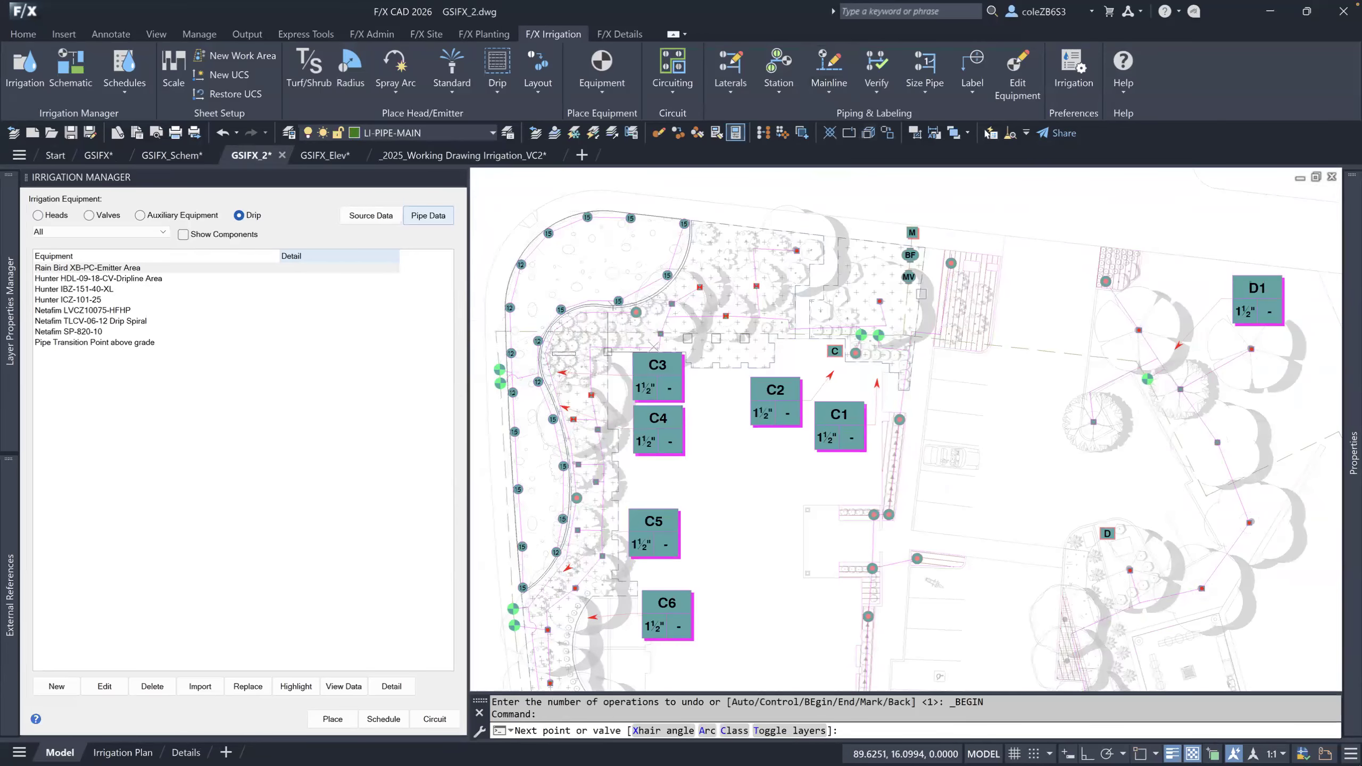
pyautogui.scroll(2, 934, 308)
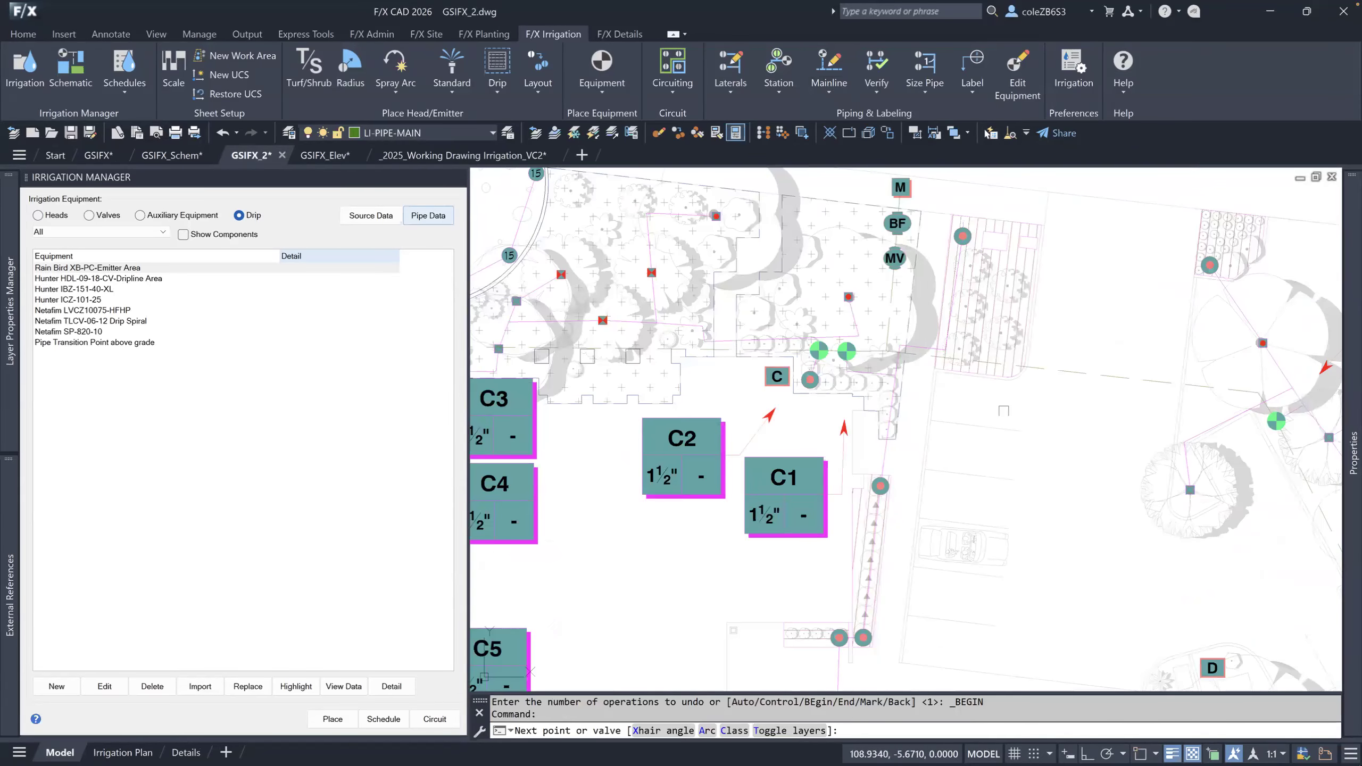
pyautogui.scroll(-4, 1007, 403)
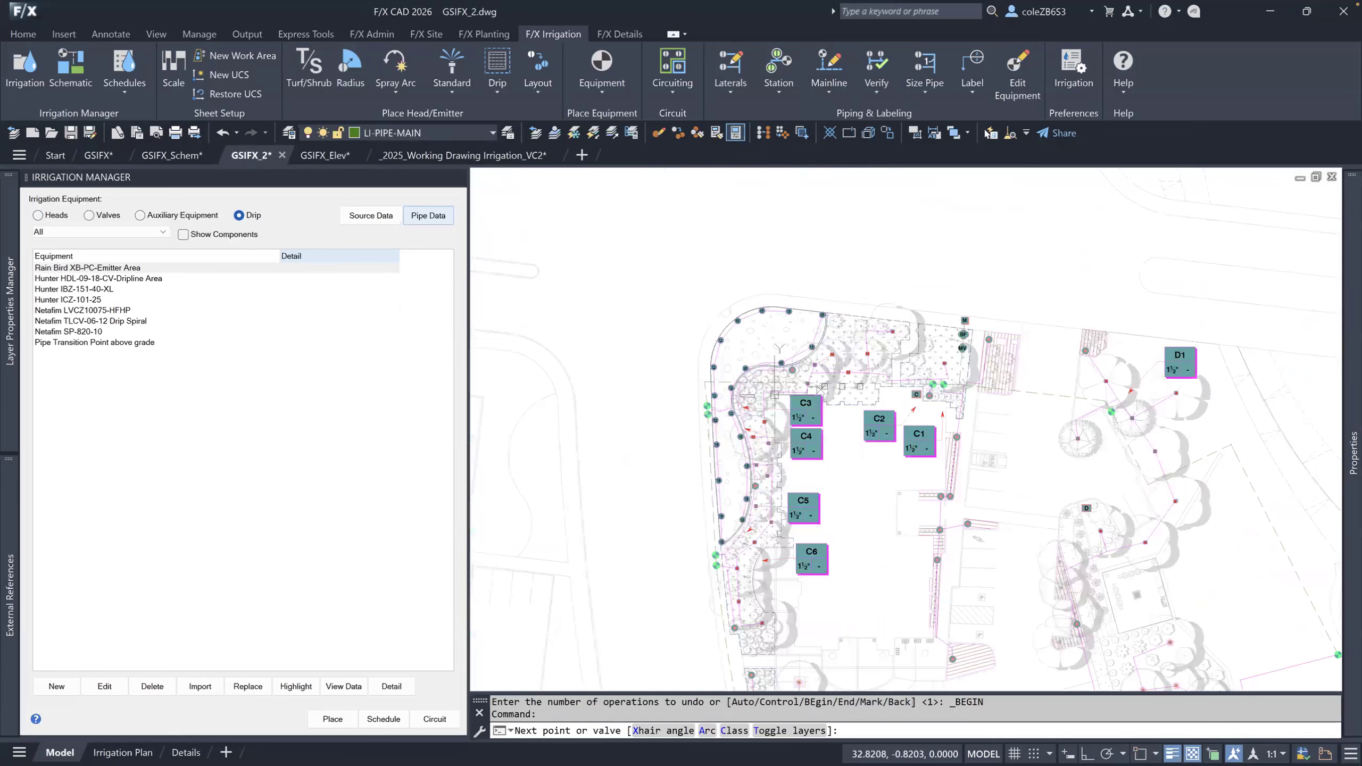
pyautogui.press('Return')
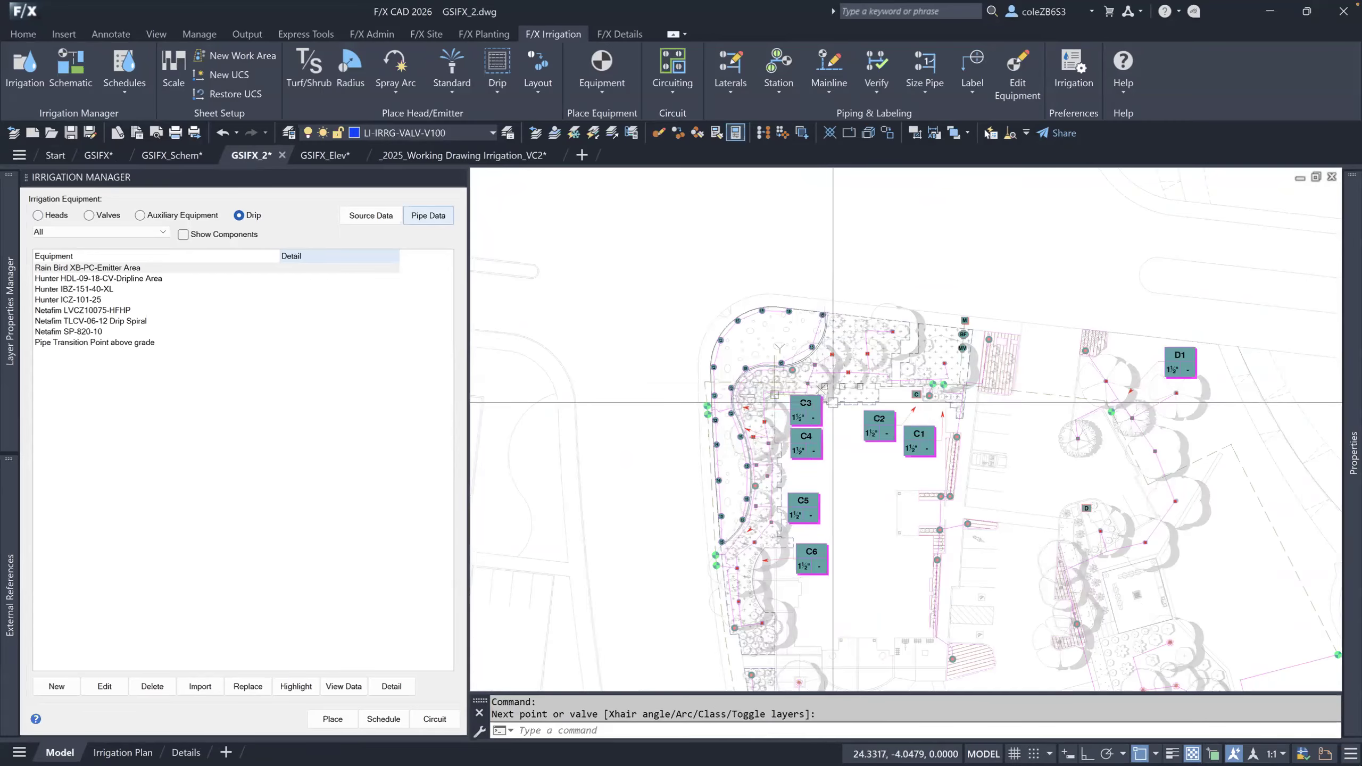
# Delete the valve callouts C1, C2, C3 and C4 together with their arrows.
pyautogui.moveTo(982, 397); pyautogui.dragTo(894, 374, button='middle')
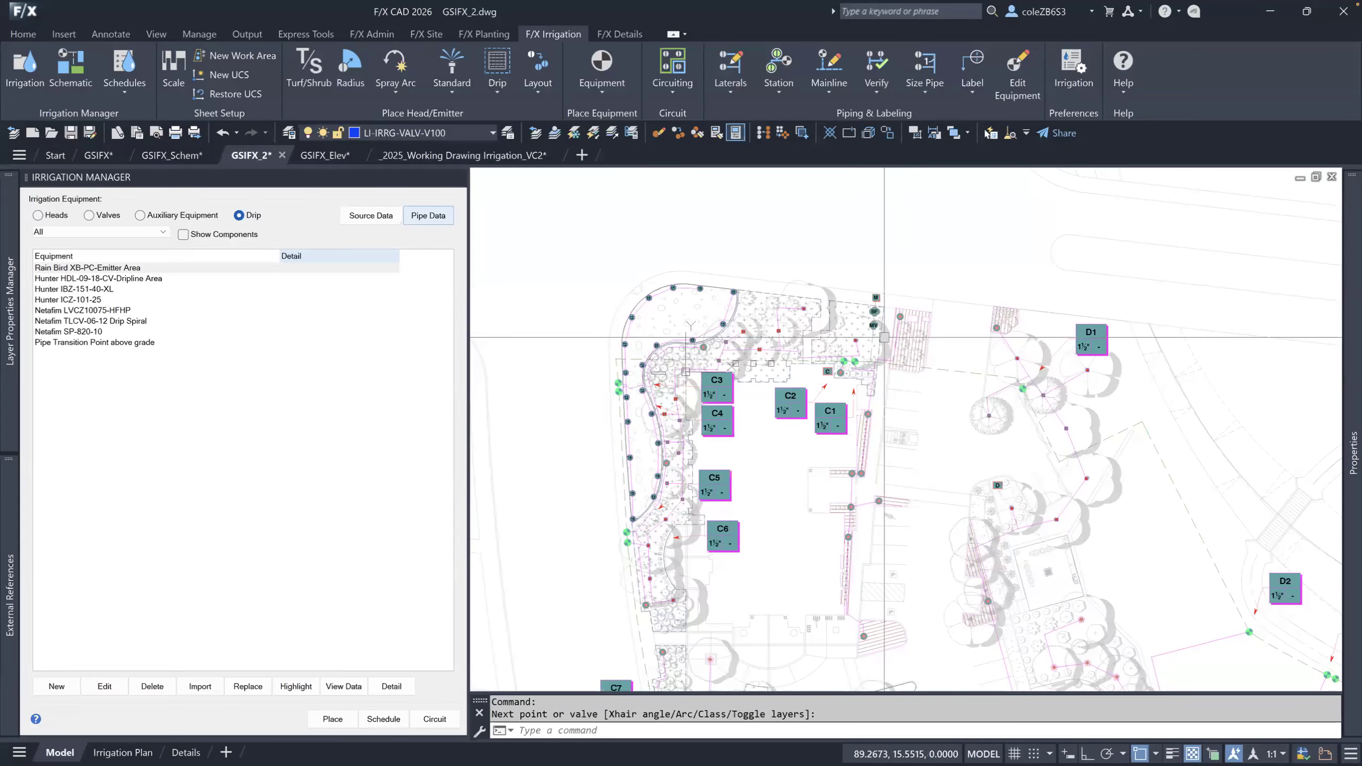
pyautogui.moveTo(1065, 373); pyautogui.dragTo(1049, 318, button='middle')
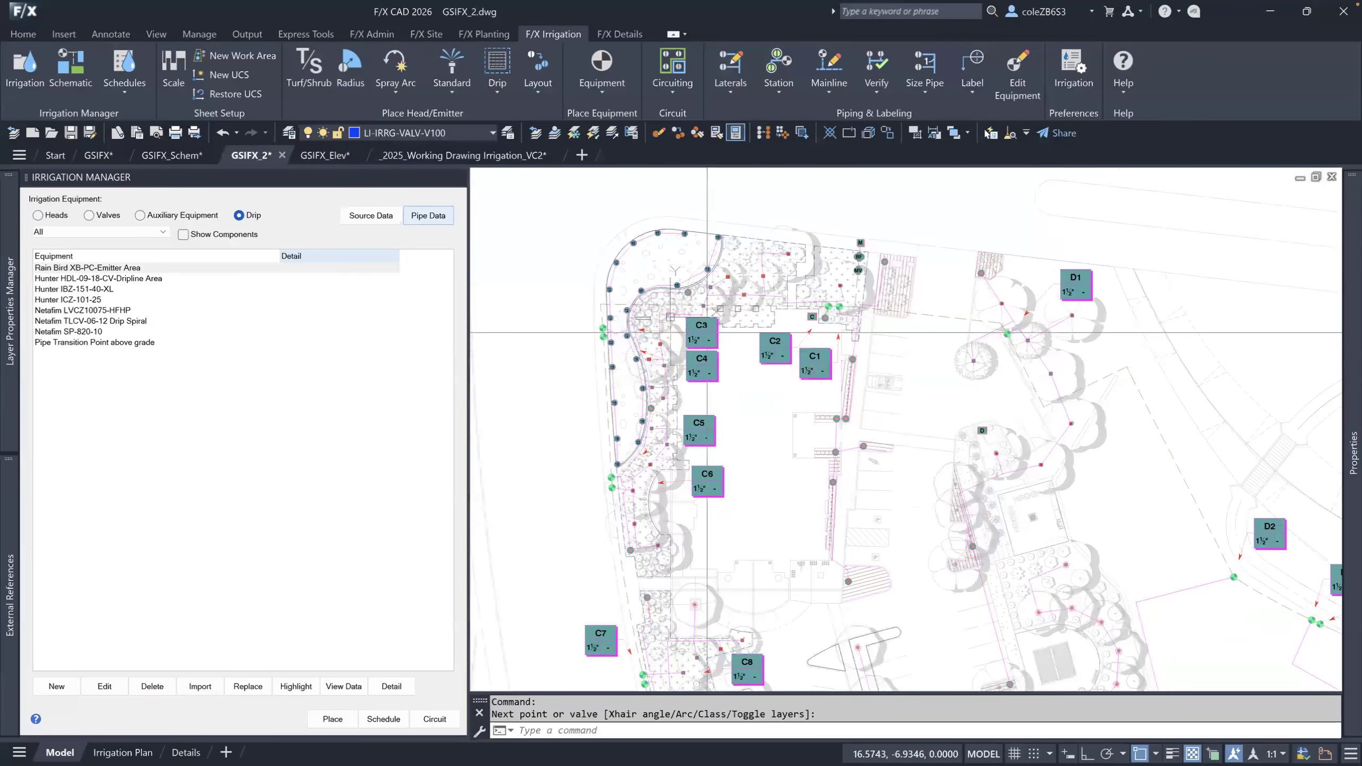
pyautogui.scroll(2, 835, 369)
pyautogui.click(836, 390)
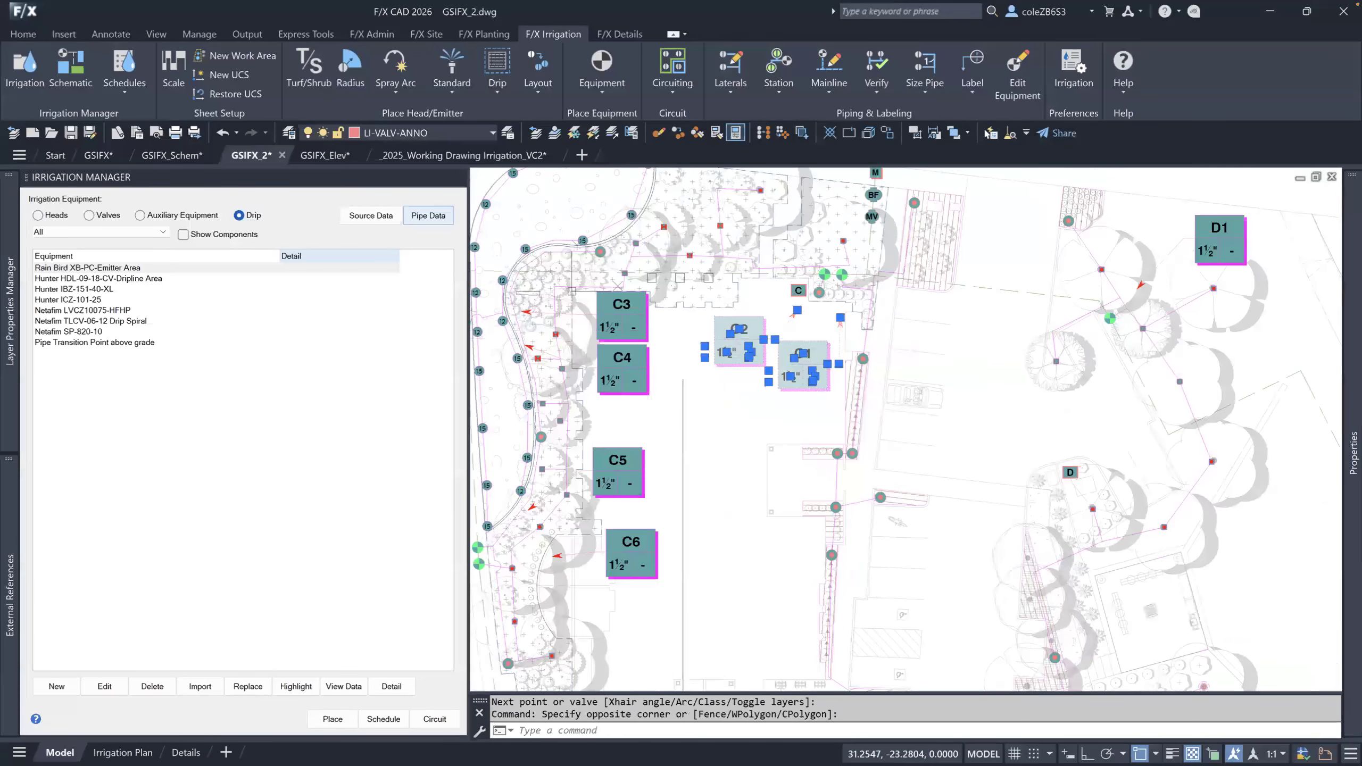
pyautogui.click(573, 314)
pyautogui.scroll(2, 573, 314)
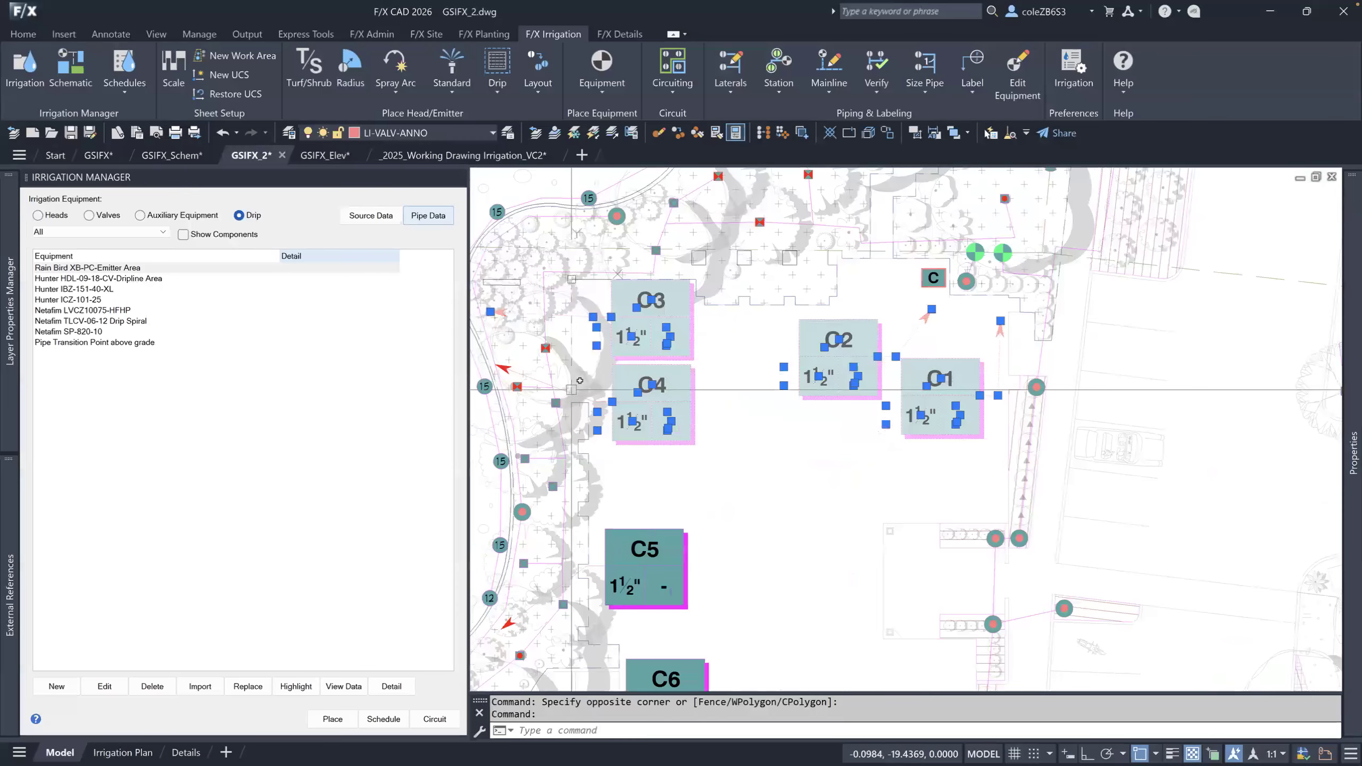
pyautogui.press('Delete')
pyautogui.scroll(-2, 716, 367)
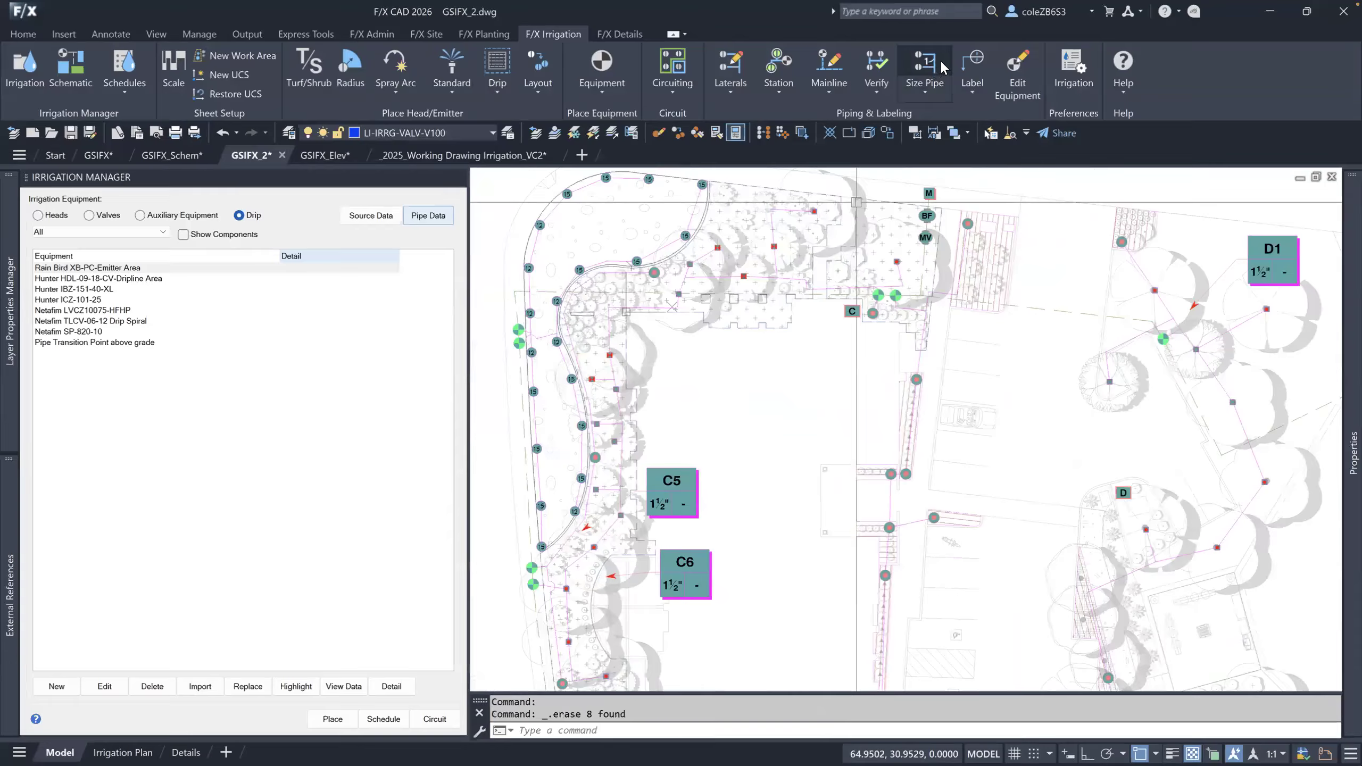
# Add a valve callout for controller C, number 1, to the eastern valve beside the controller, placing it south of the valve with an arrow.
pyautogui.click(968, 59)
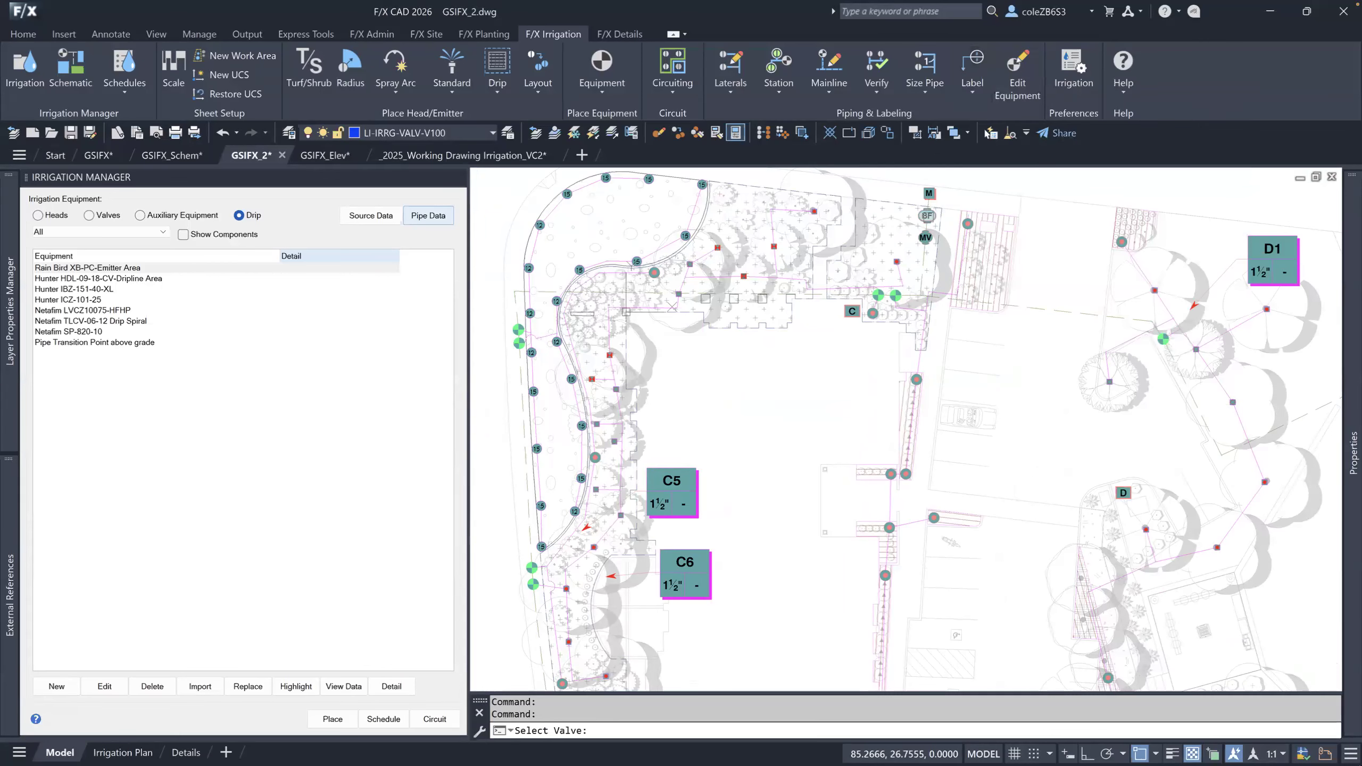
pyautogui.scroll(2, 861, 322)
pyautogui.click(916, 279)
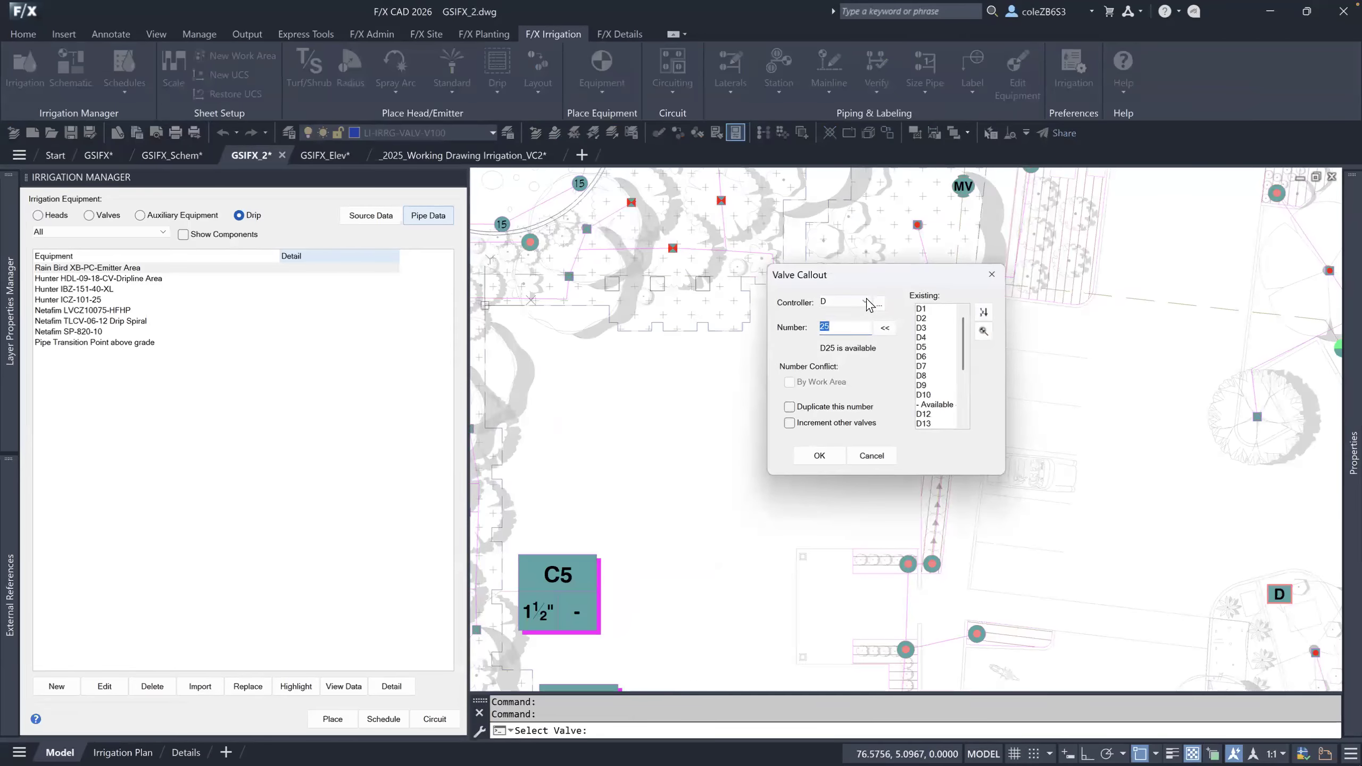
pyautogui.click(866, 302)
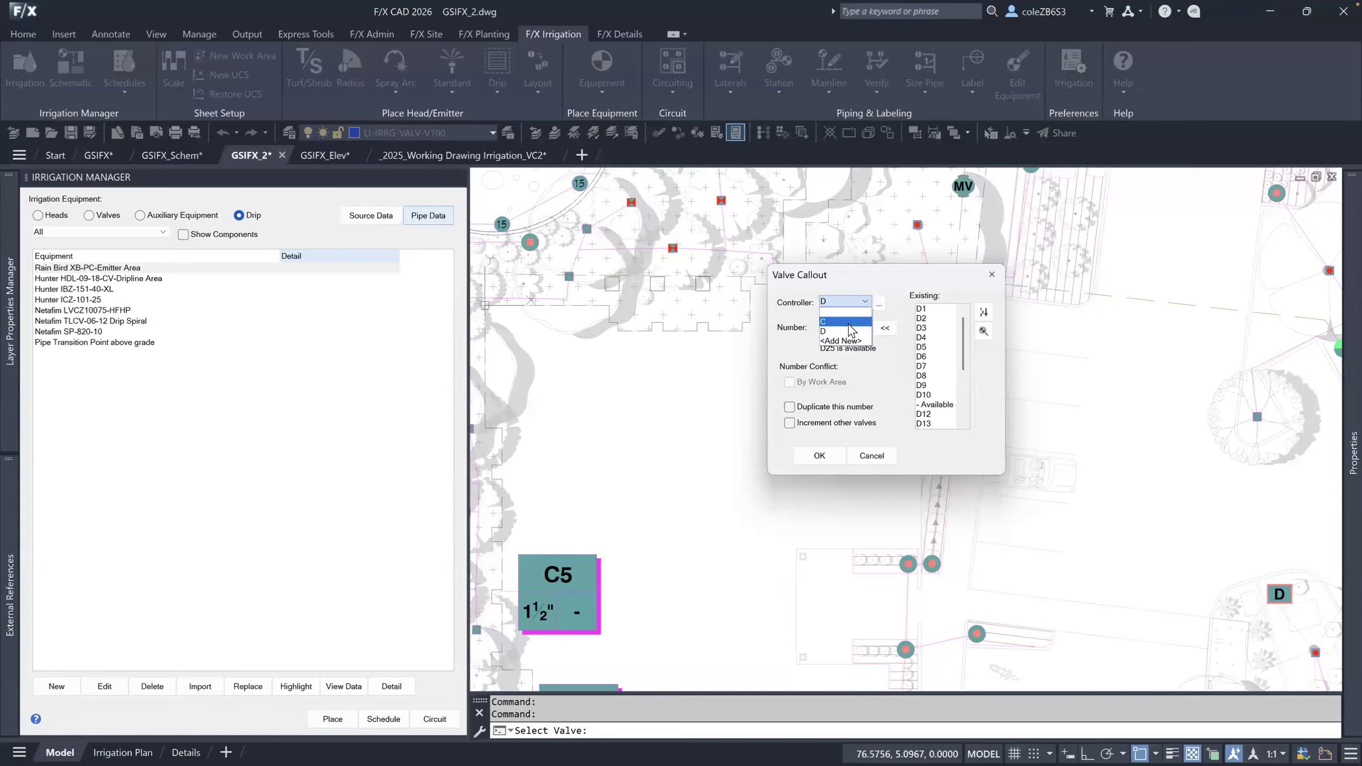
pyautogui.click(849, 328)
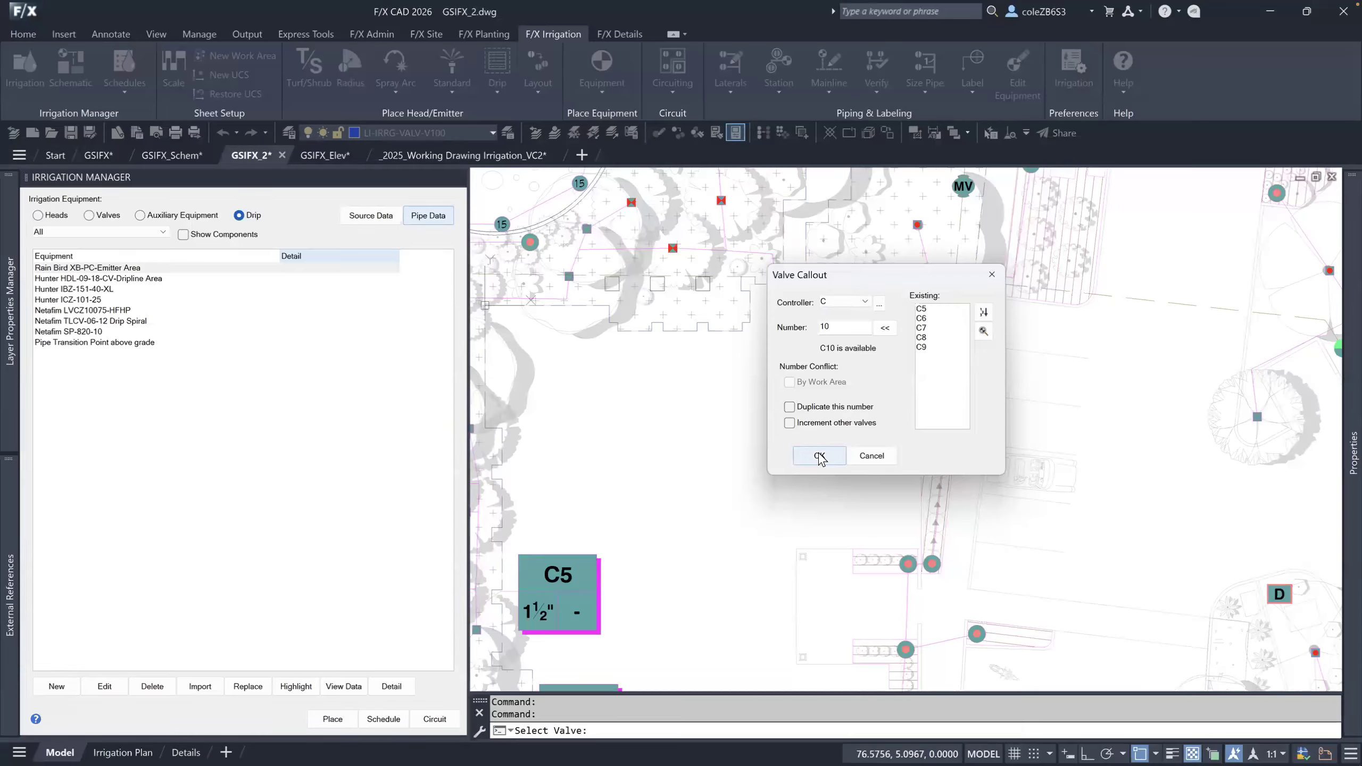
pyautogui.moveTo(860, 329); pyautogui.dragTo(767, 329)
pyautogui.write('1')
pyautogui.click(819, 456)
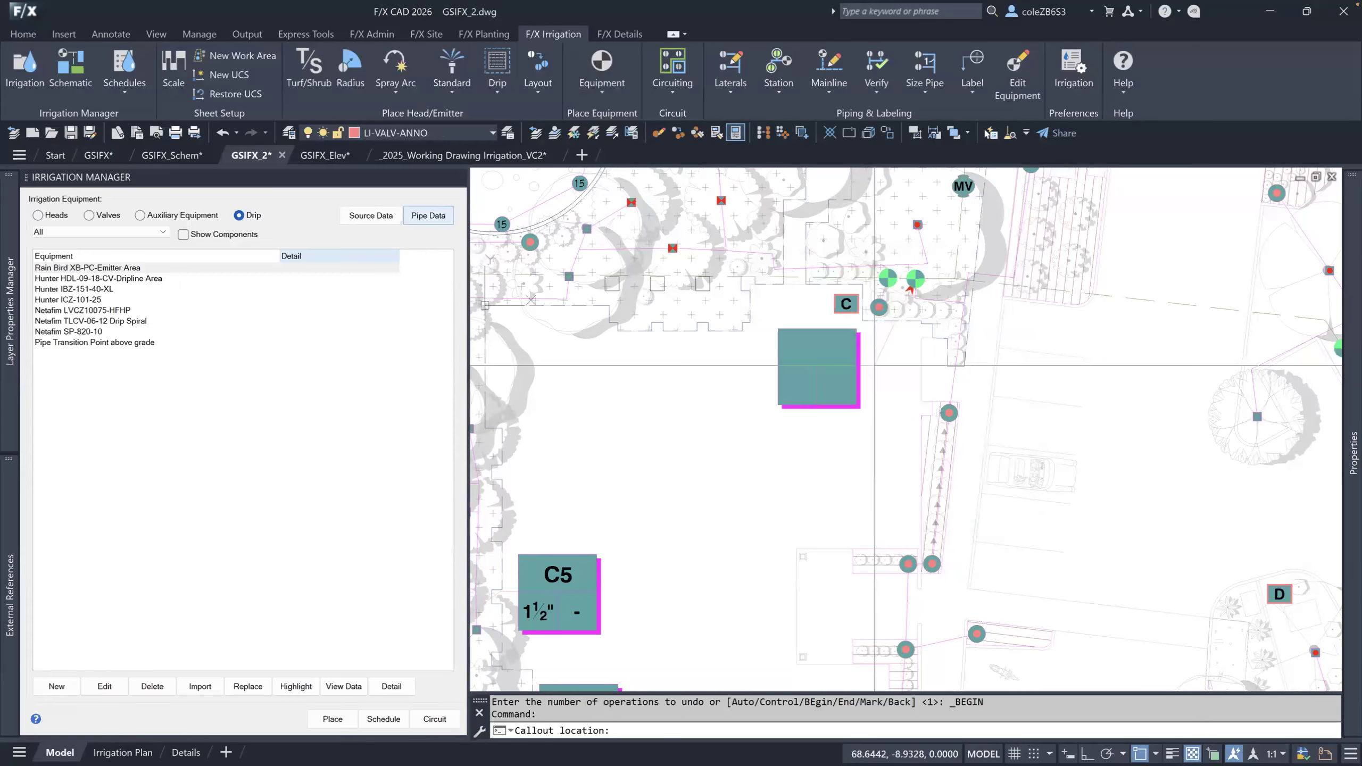
pyautogui.click(903, 405)
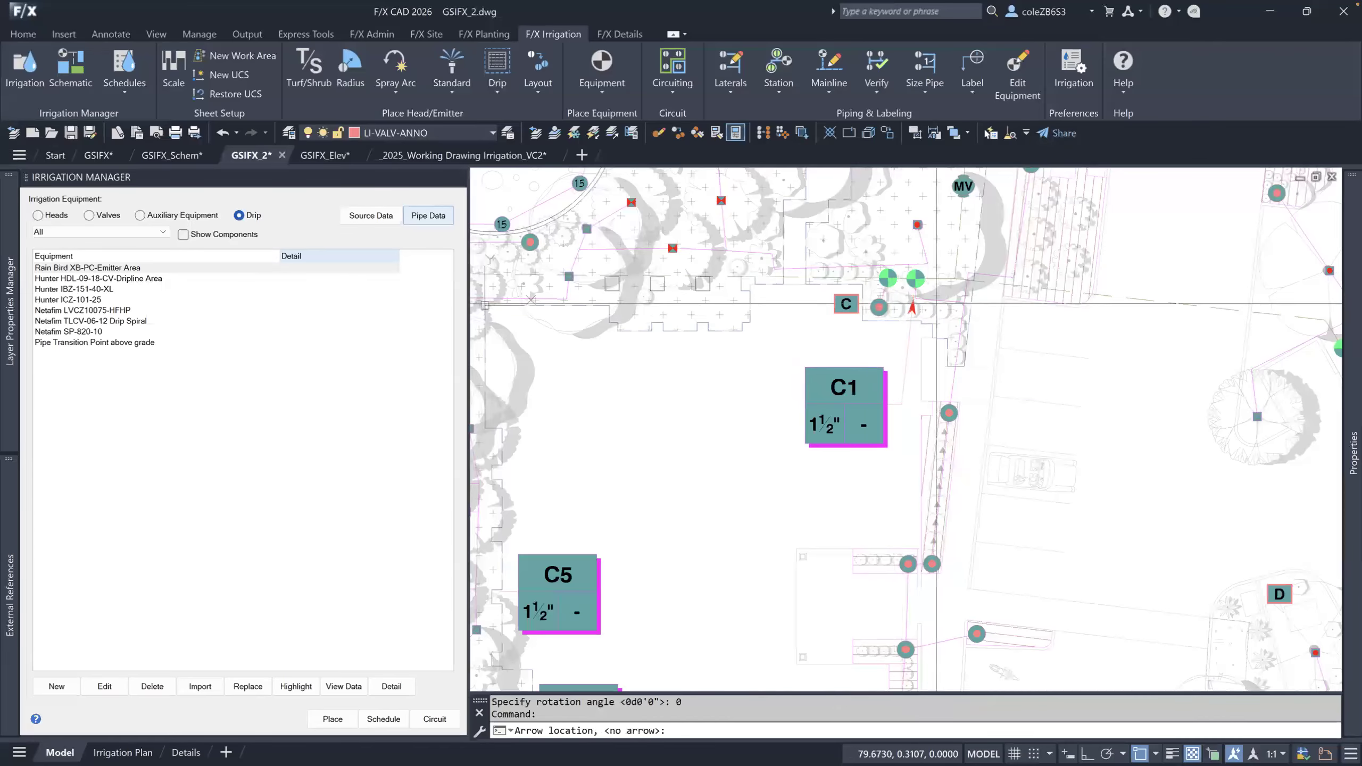
pyautogui.press('Return')
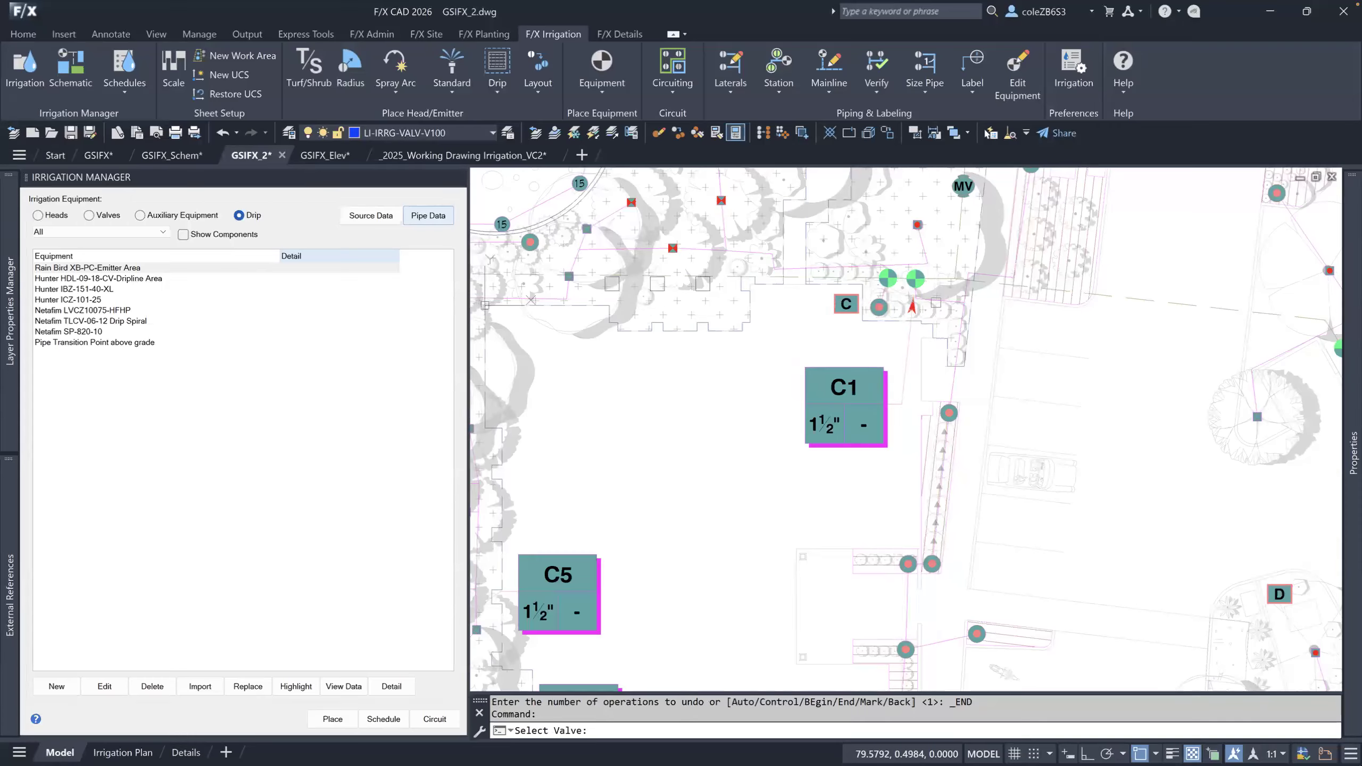
# Add callout C2 to the western valve beside controller C, placing it above the M symbol without an arrow.
pyautogui.click(886, 281)
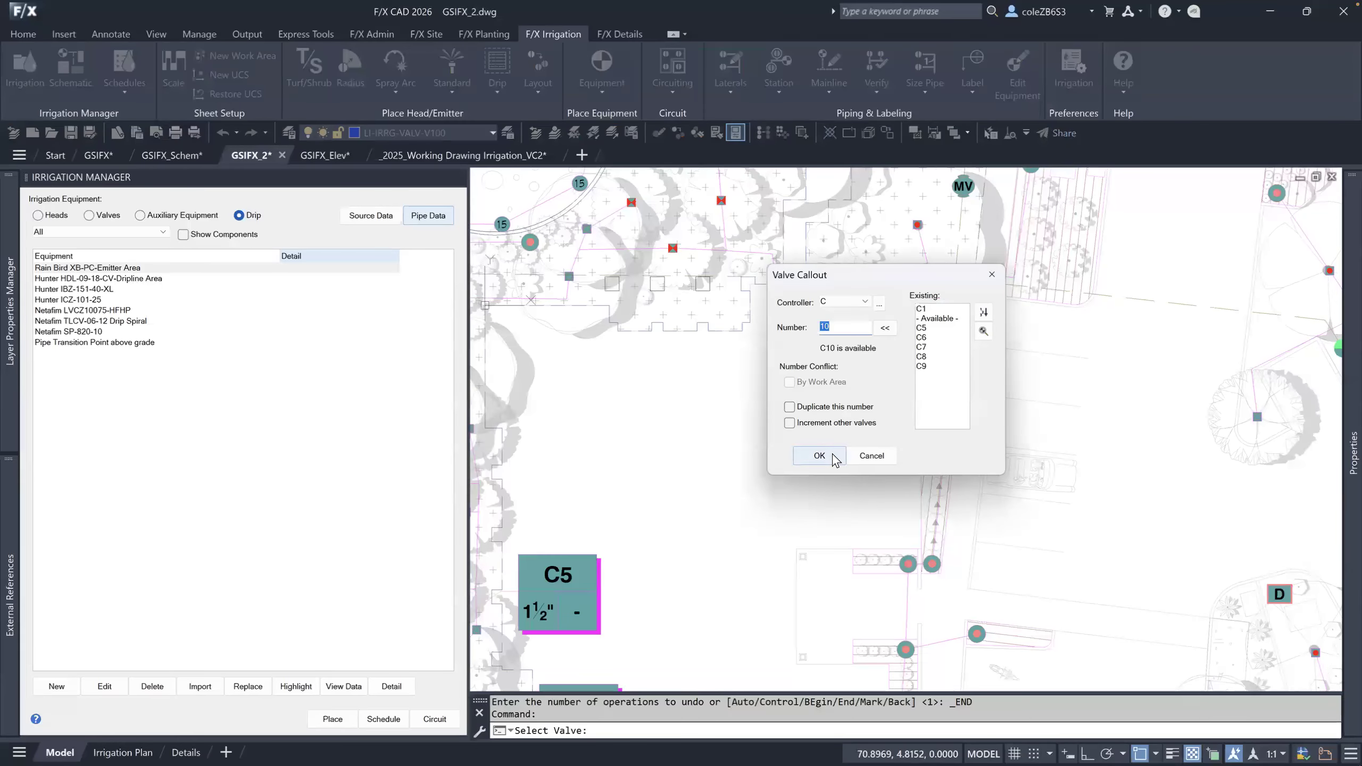
pyautogui.write('2')
pyautogui.click(819, 456)
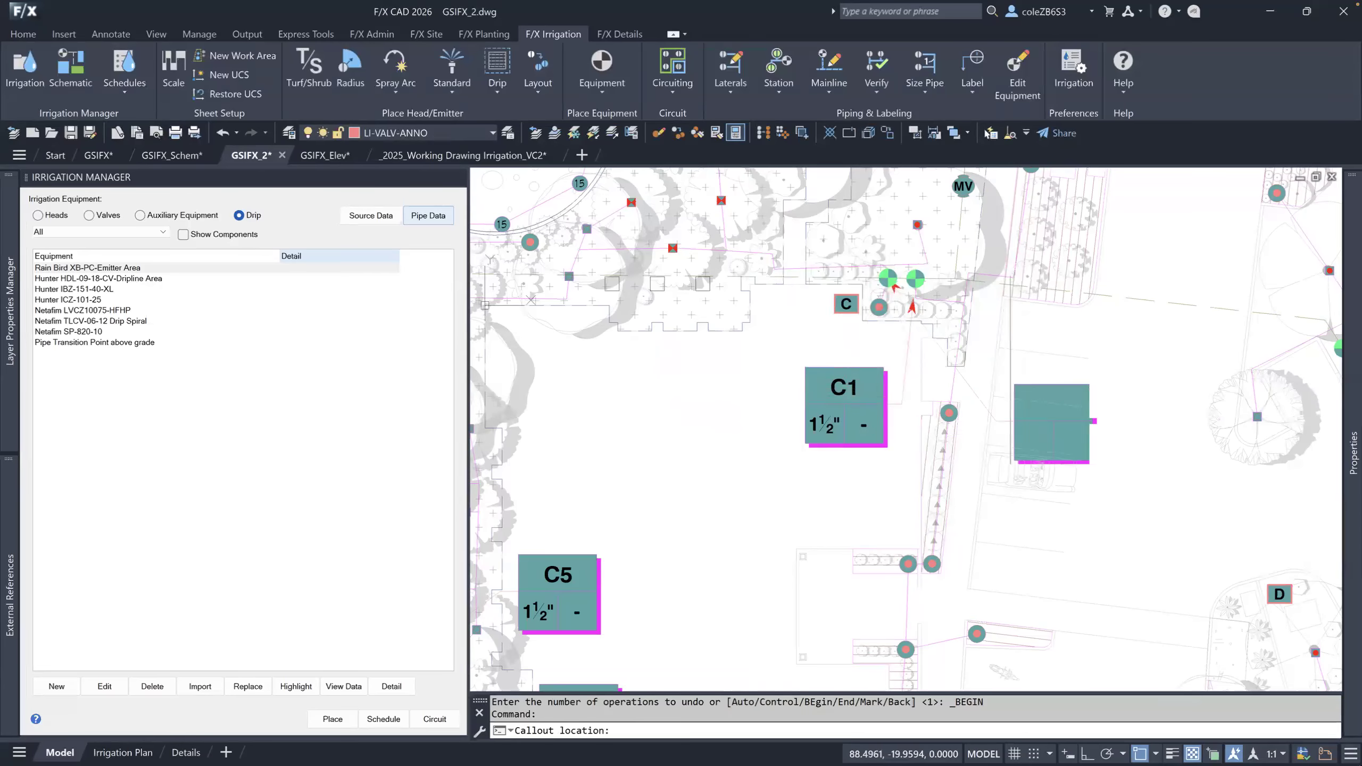
pyautogui.moveTo(882, 252); pyautogui.dragTo(802, 408, button='middle')
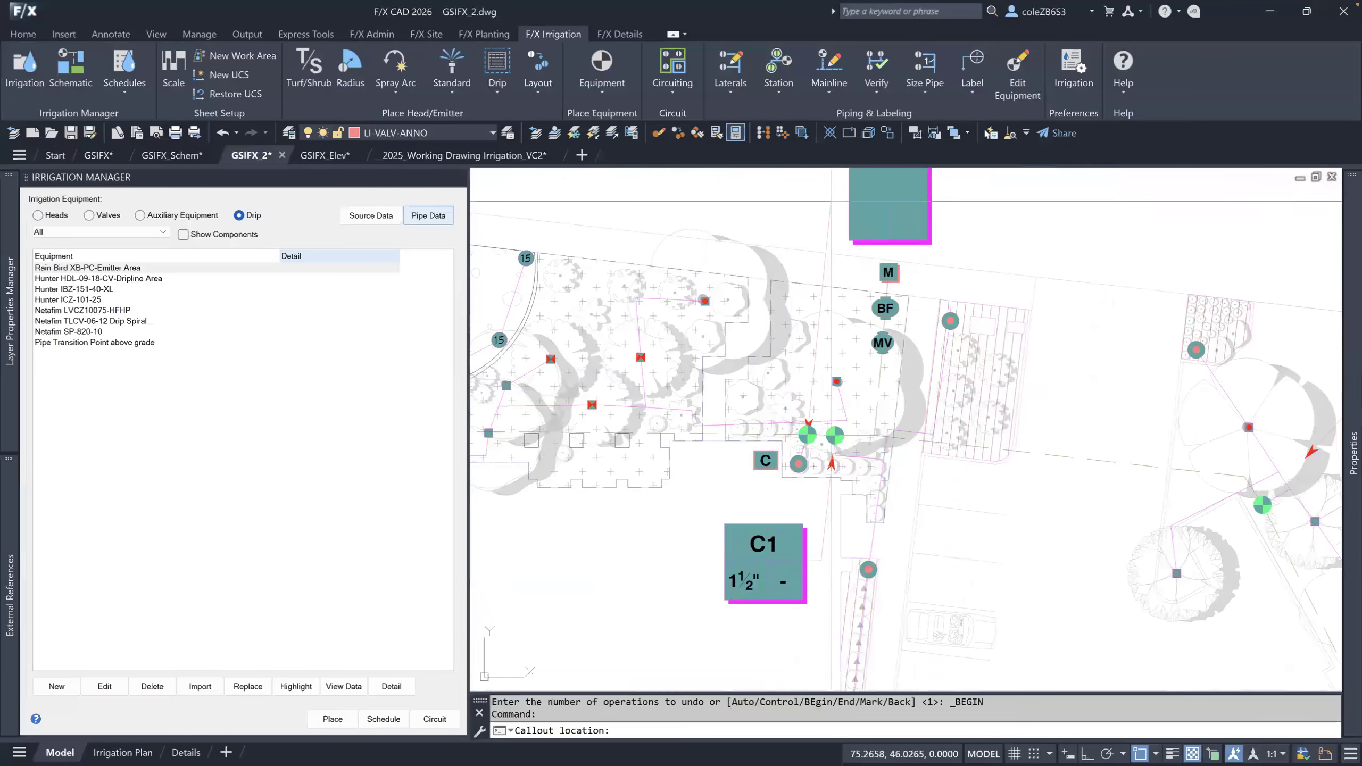
pyautogui.click(841, 202)
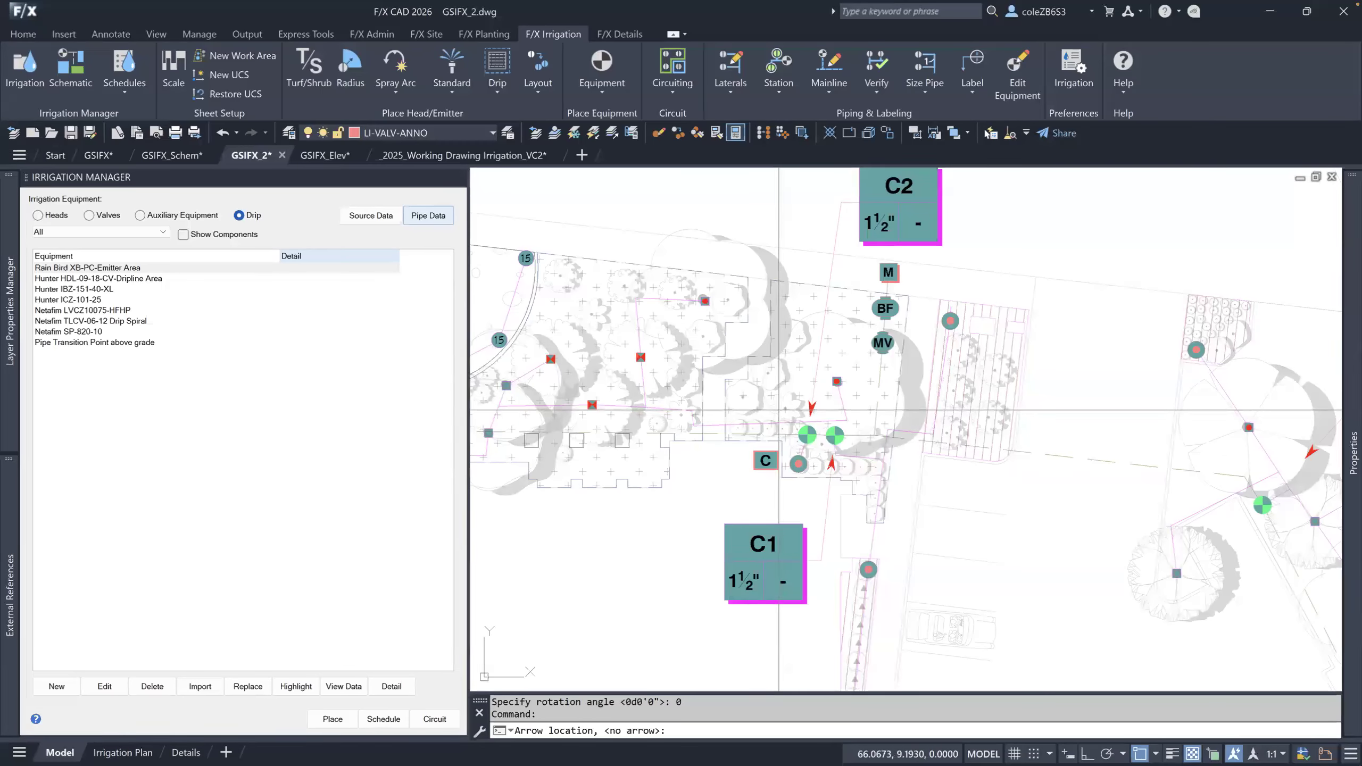
pyautogui.press('Return')
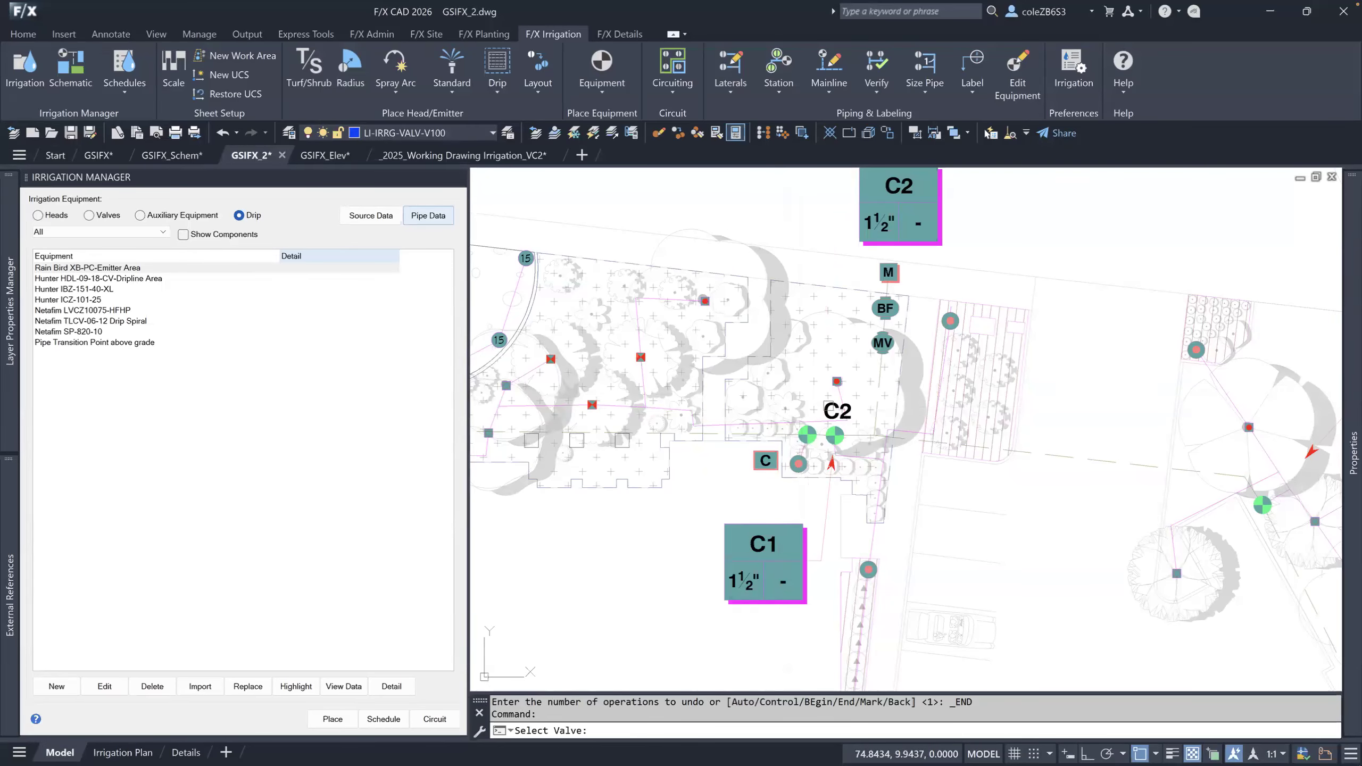
pyautogui.press('Escape')
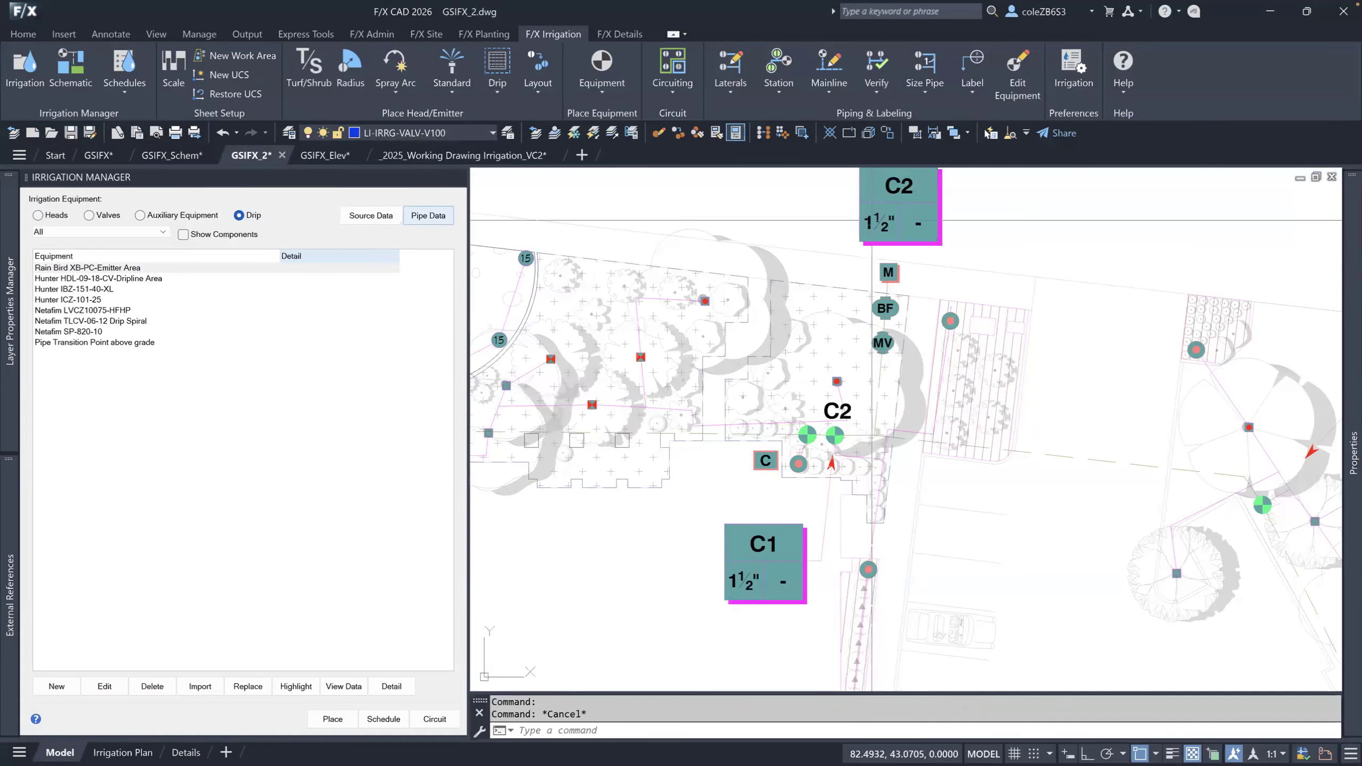
pyautogui.press('Escape')
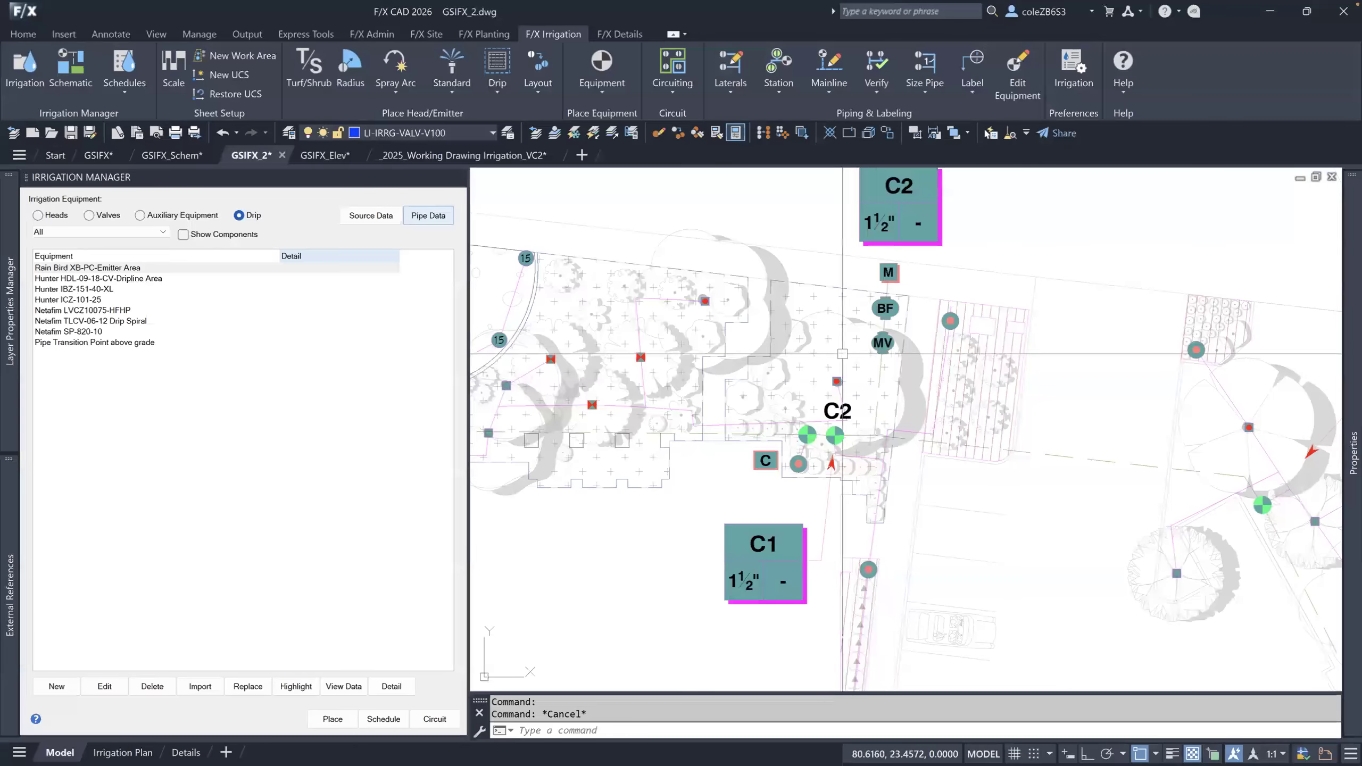
pyautogui.click(825, 512)
pyautogui.press('Escape')
# Change valve callout C5 to number 100 and renumber all the valves that follow it.
pyautogui.moveTo(830, 341); pyautogui.dragTo(968, 335, button='middle')
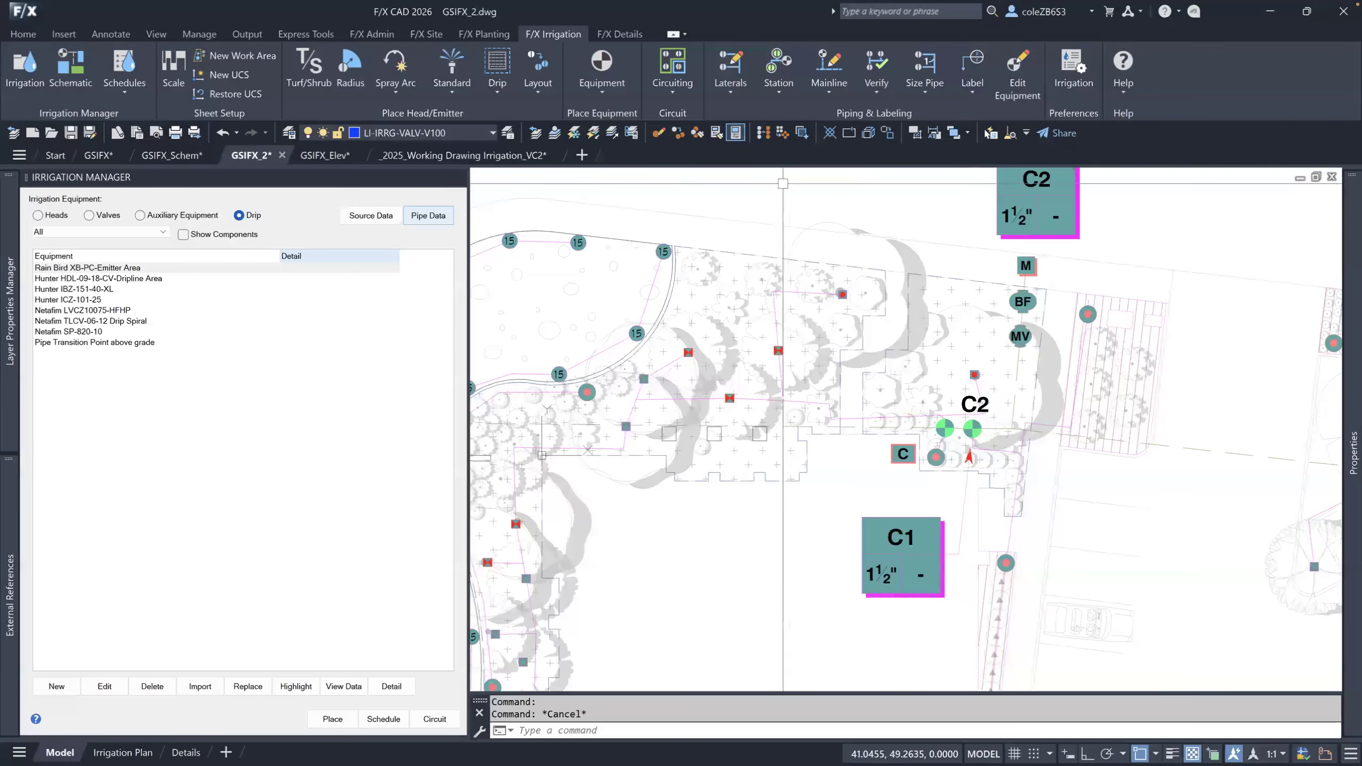
pyautogui.scroll(-2, 856, 206)
pyautogui.click(972, 68)
pyautogui.scroll(2, 900, 350)
pyautogui.moveTo(668, 488); pyautogui.dragTo(880, 338, button='middle')
pyautogui.click(817, 519)
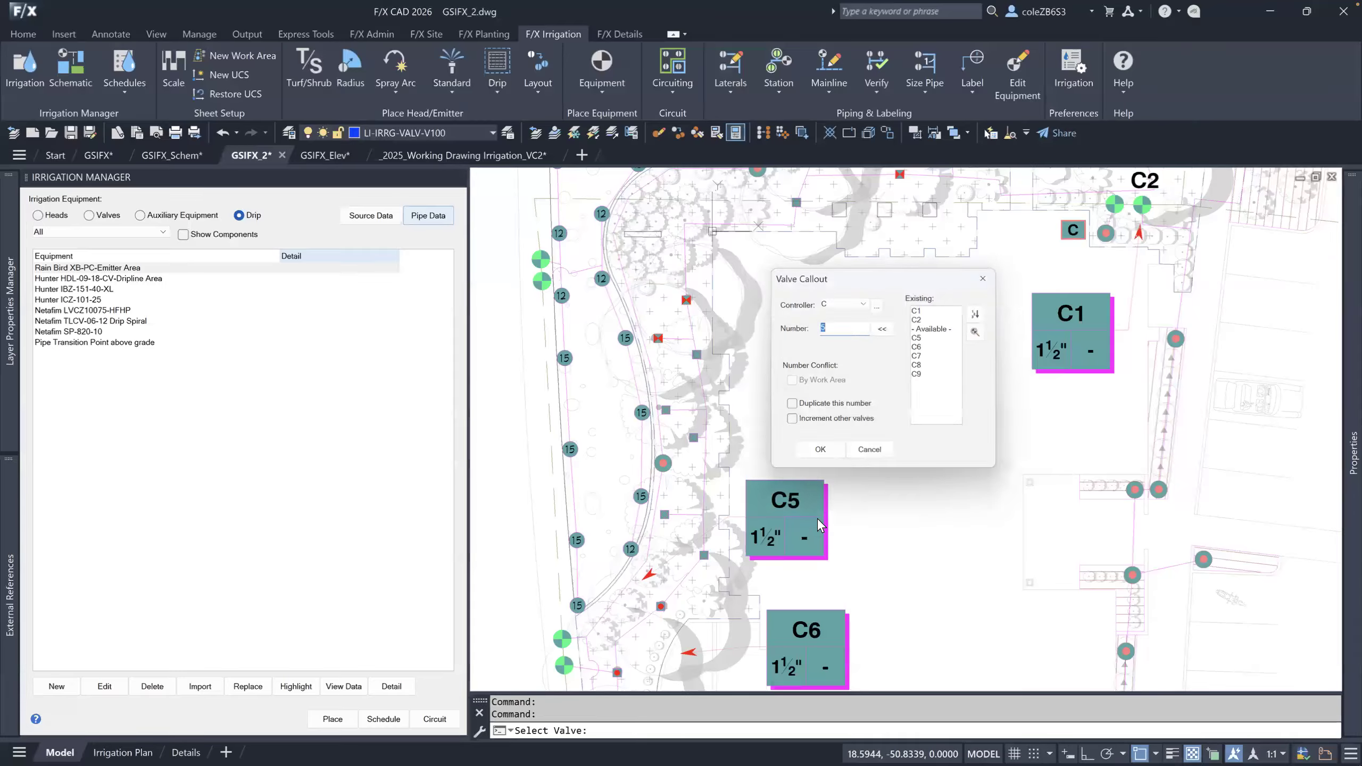
pyautogui.click(926, 339)
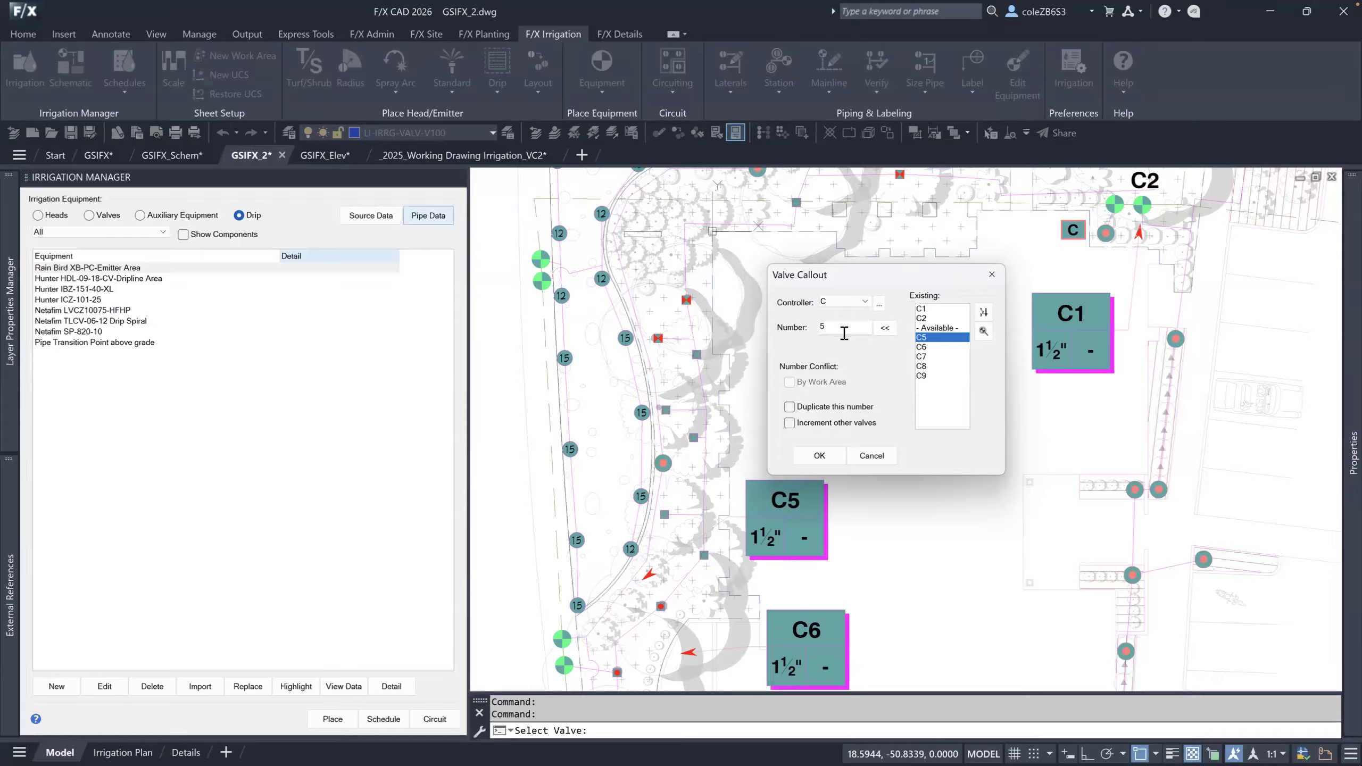
pyautogui.moveTo(844, 329); pyautogui.dragTo(782, 338)
pyautogui.write('100')
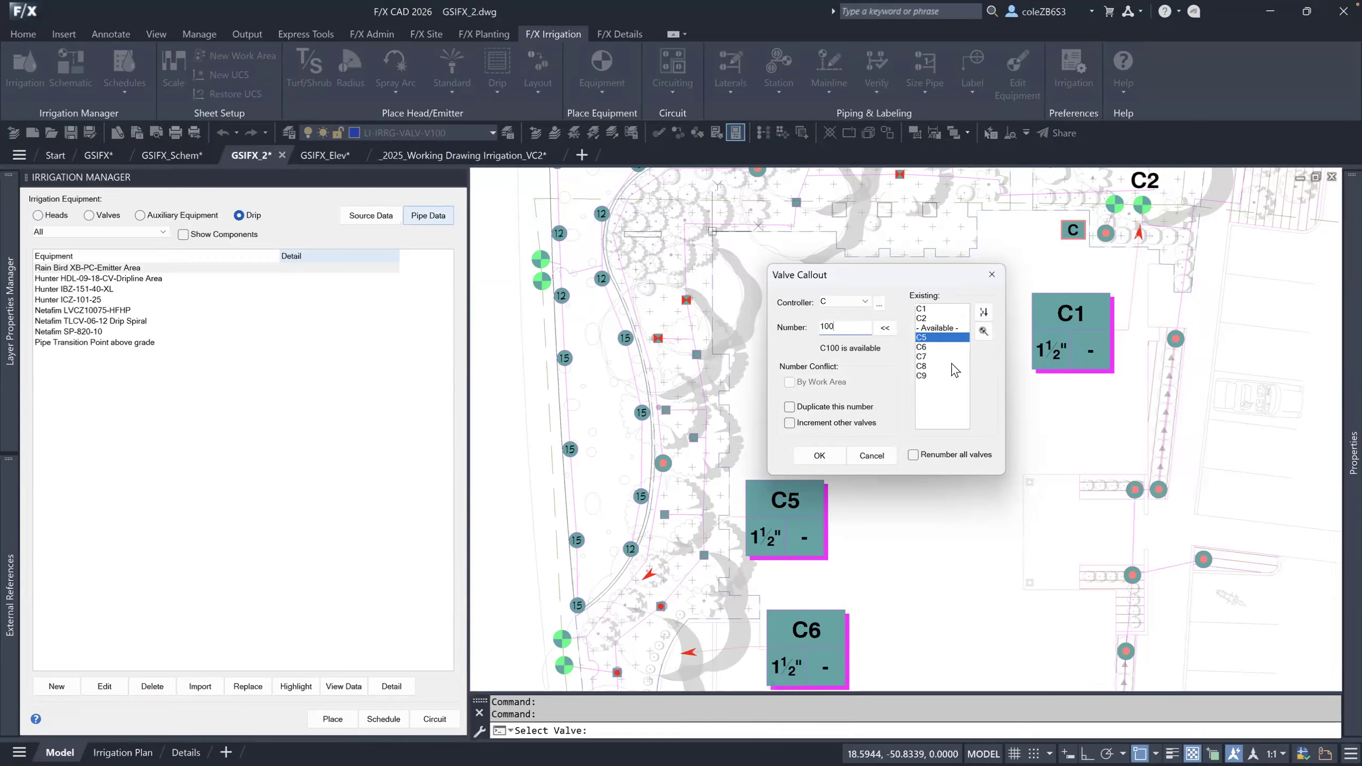
pyautogui.click(938, 458)
pyautogui.click(815, 464)
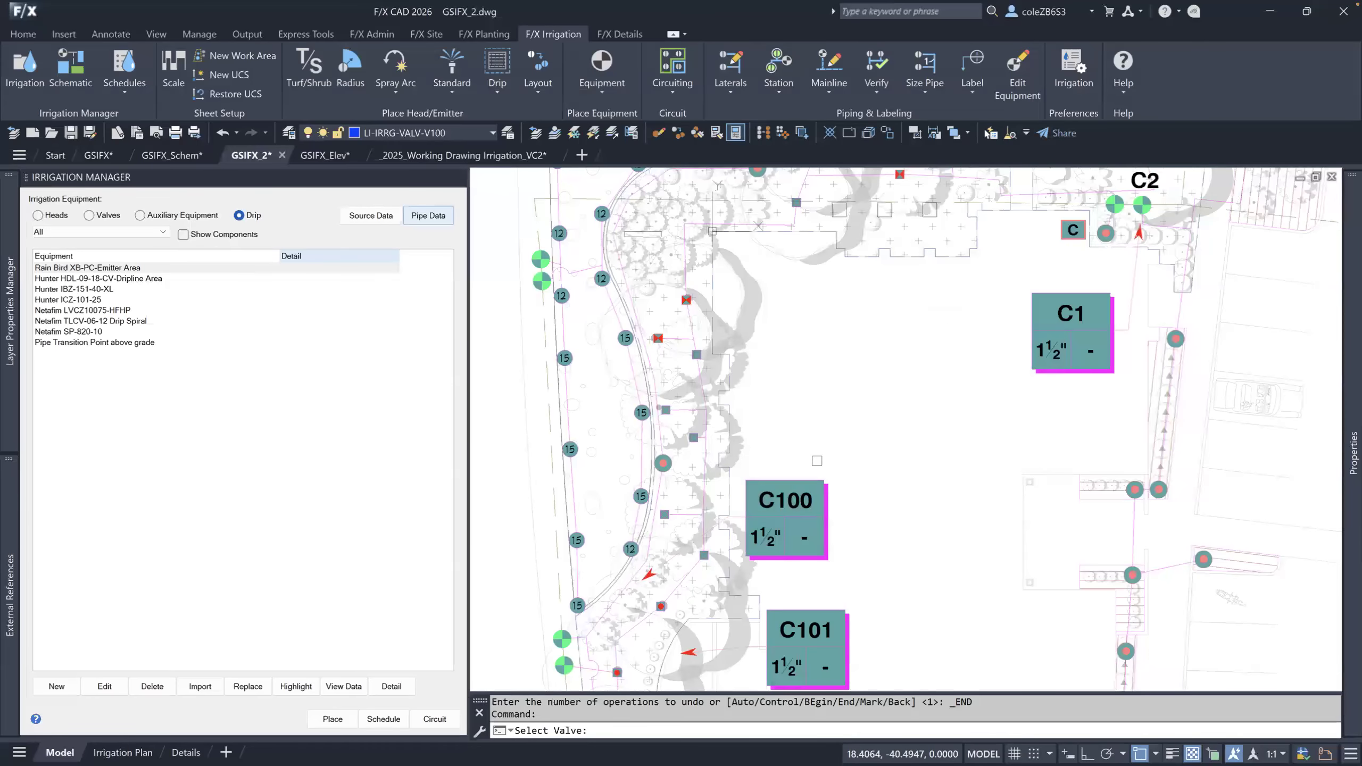
pyautogui.scroll(-4, 839, 460)
pyautogui.moveTo(837, 504); pyautogui.dragTo(837, 288, button='middle')
pyautogui.press('Escape')
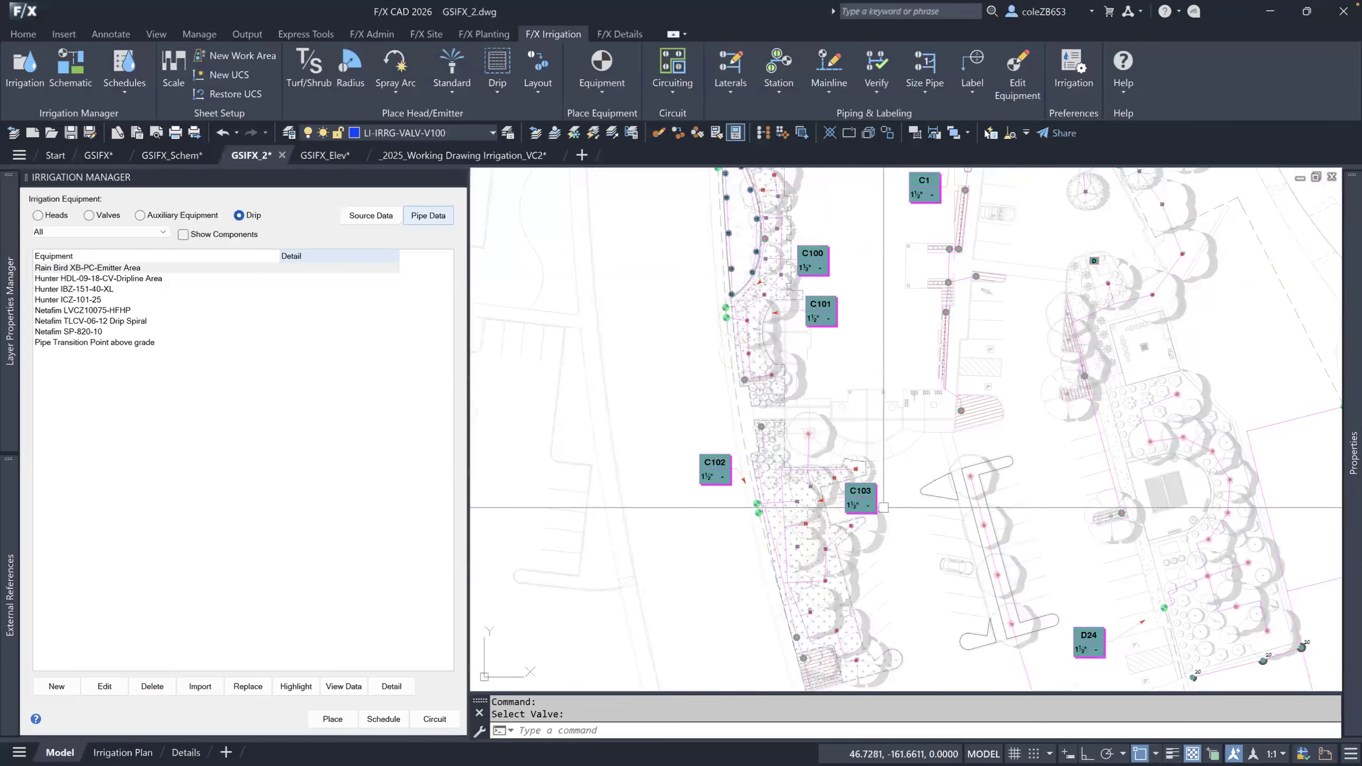
# Add callout C105 to the upper valve of the pair on the planting strip's western edge, with an arrow pointing at it.
pyautogui.moveTo(844, 268); pyautogui.dragTo(847, 322, button='middle')
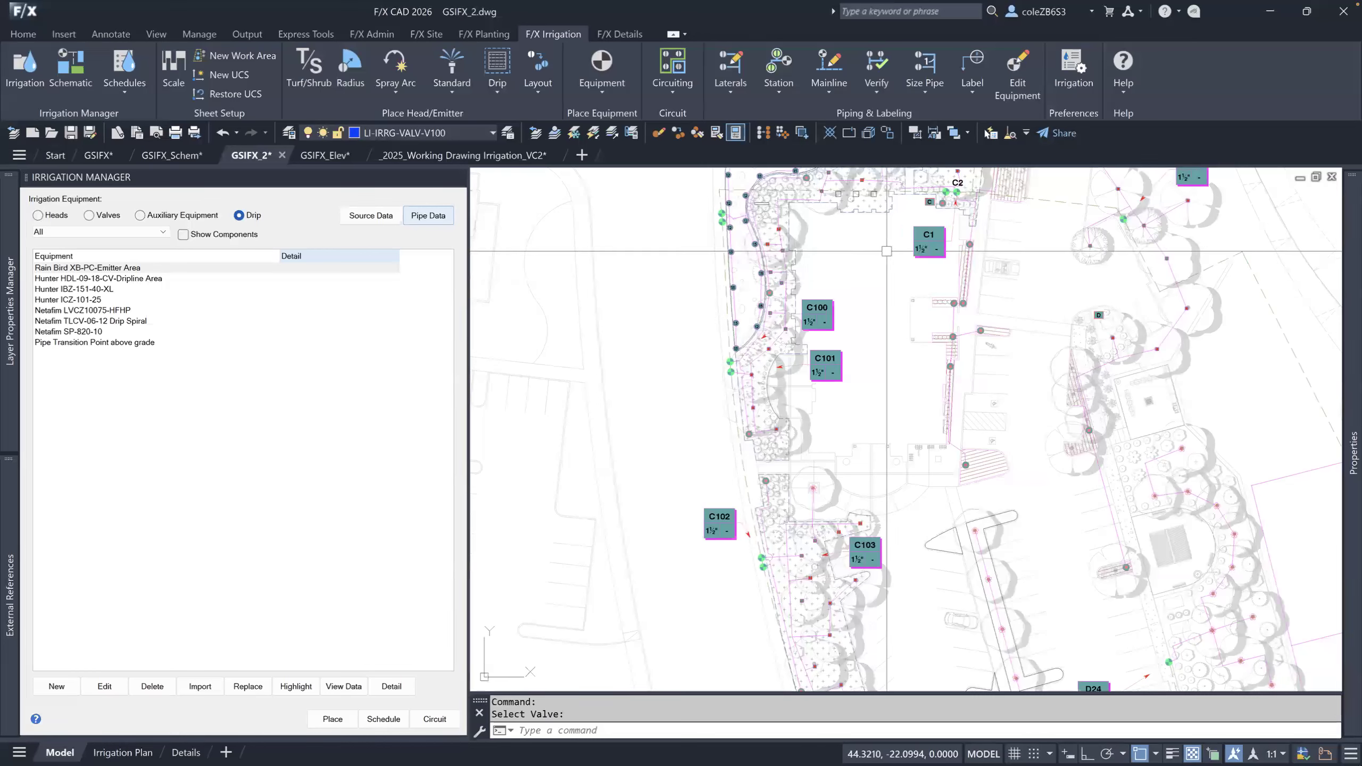
pyautogui.moveTo(1353, 453)
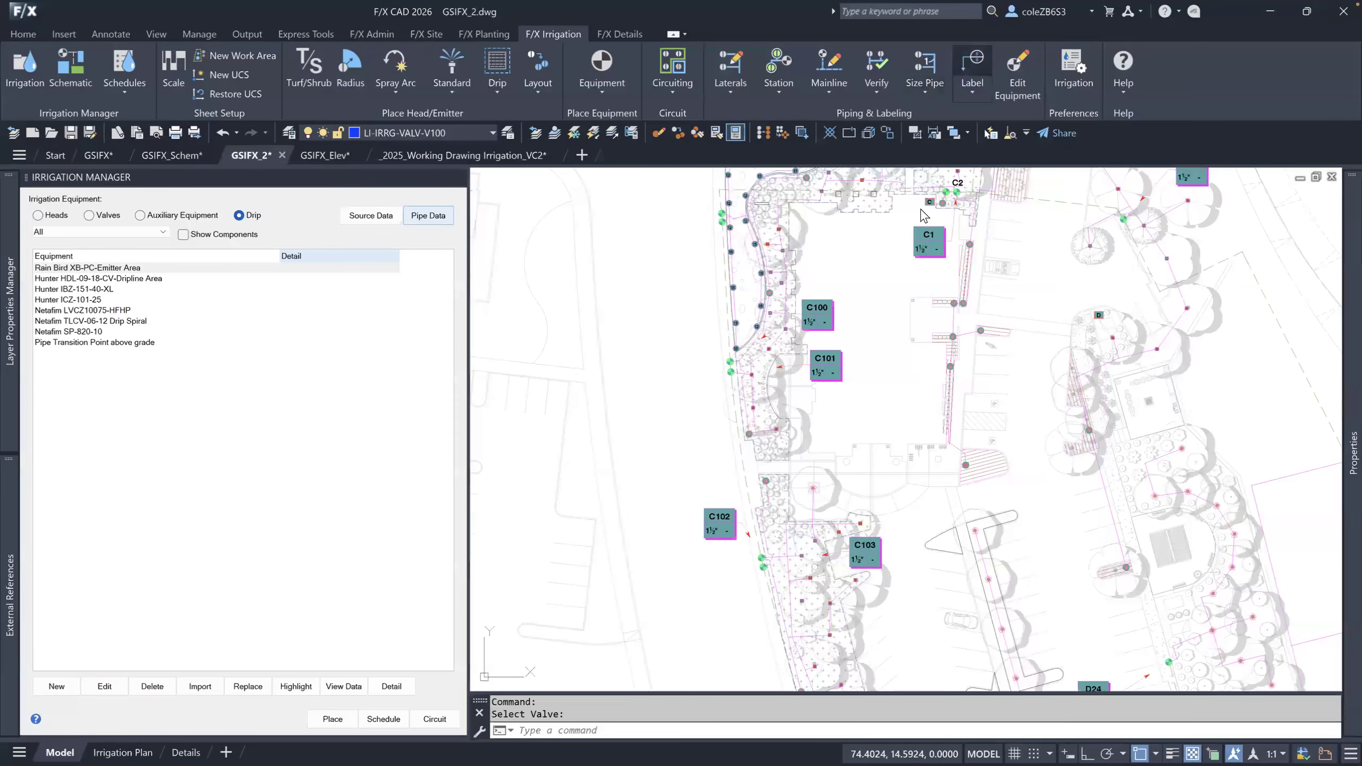
pyautogui.scroll(4, 929, 200)
pyautogui.moveTo(931, 268)
pyautogui.mouseDown(button='middle')
pyautogui.moveTo(991, 302)
pyautogui.moveTo(1115, 424)
pyautogui.mouseUp(button='middle')
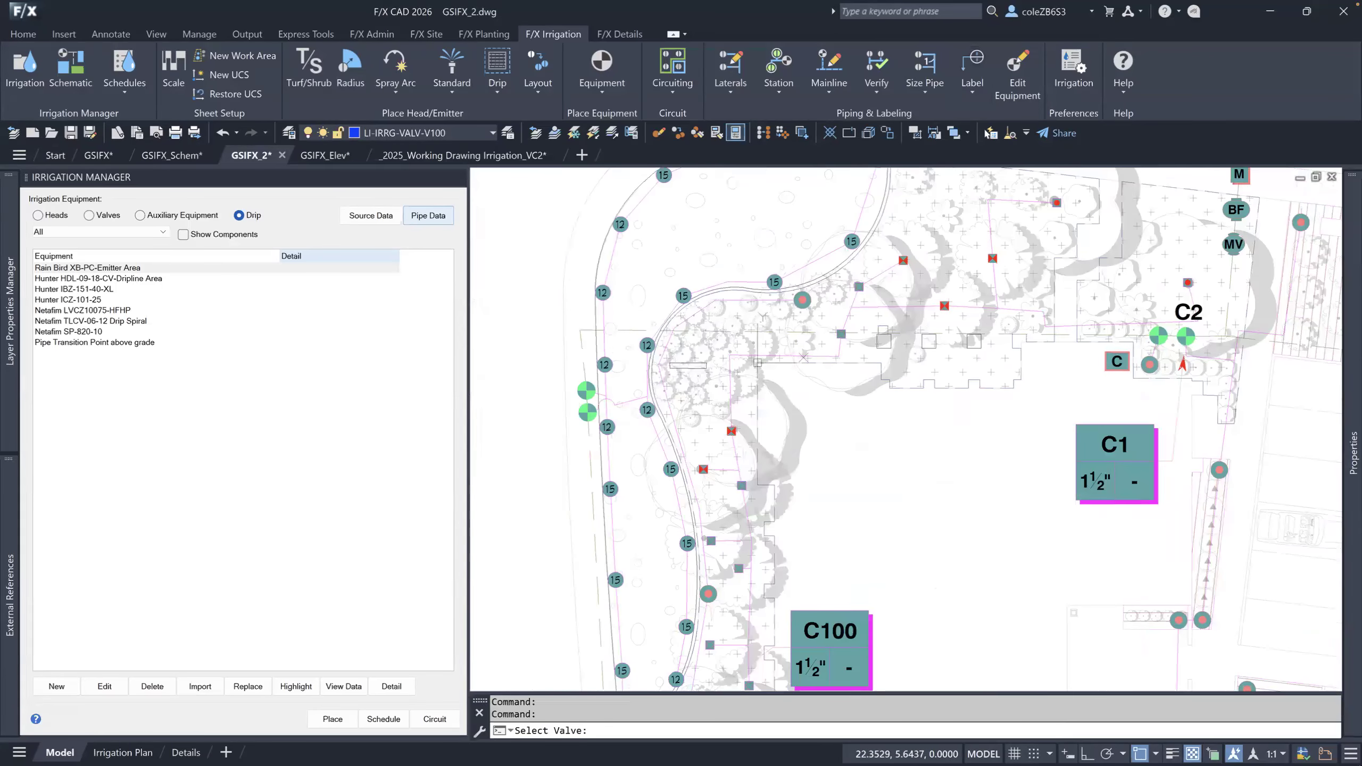
pyautogui.click(582, 387)
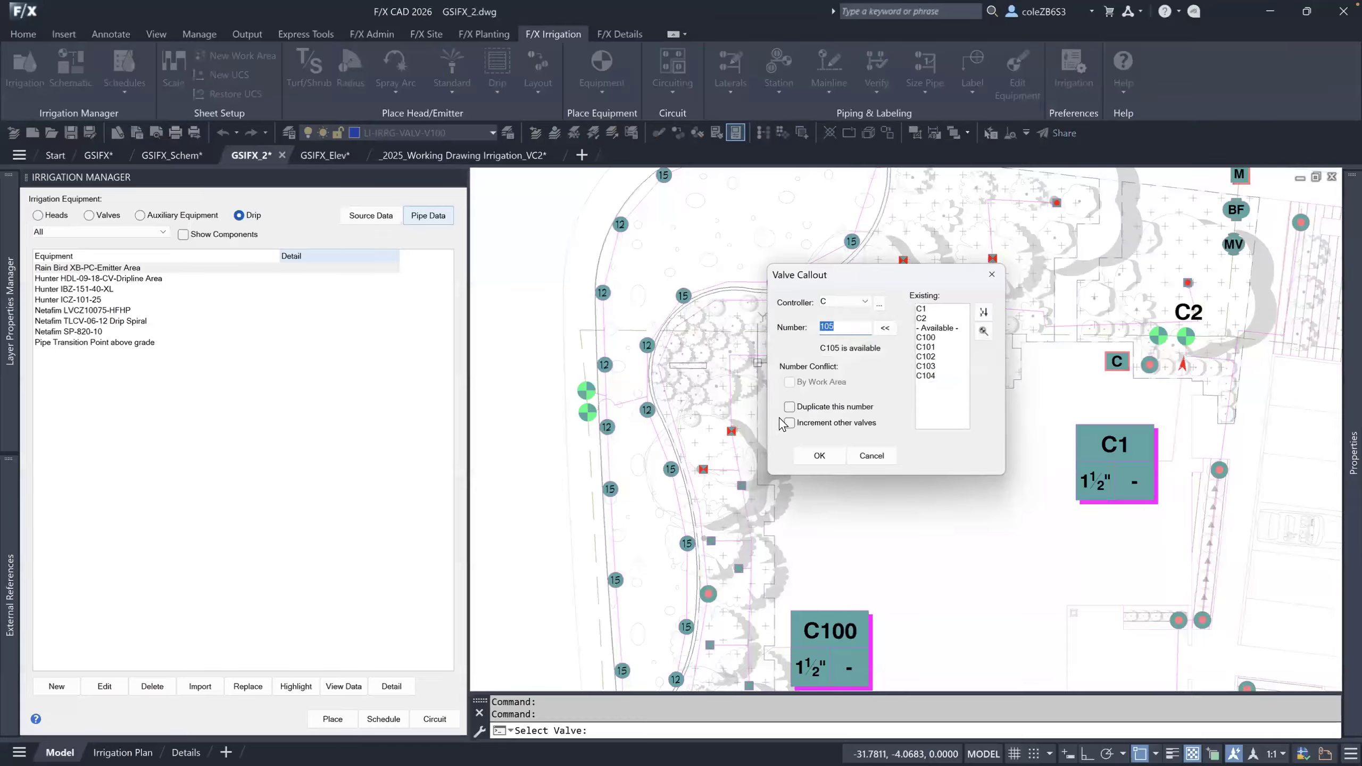
pyautogui.click(811, 455)
pyautogui.moveTo(492, 387); pyautogui.dragTo(681, 382, button='middle')
pyautogui.click(637, 377)
pyautogui.click(762, 383)
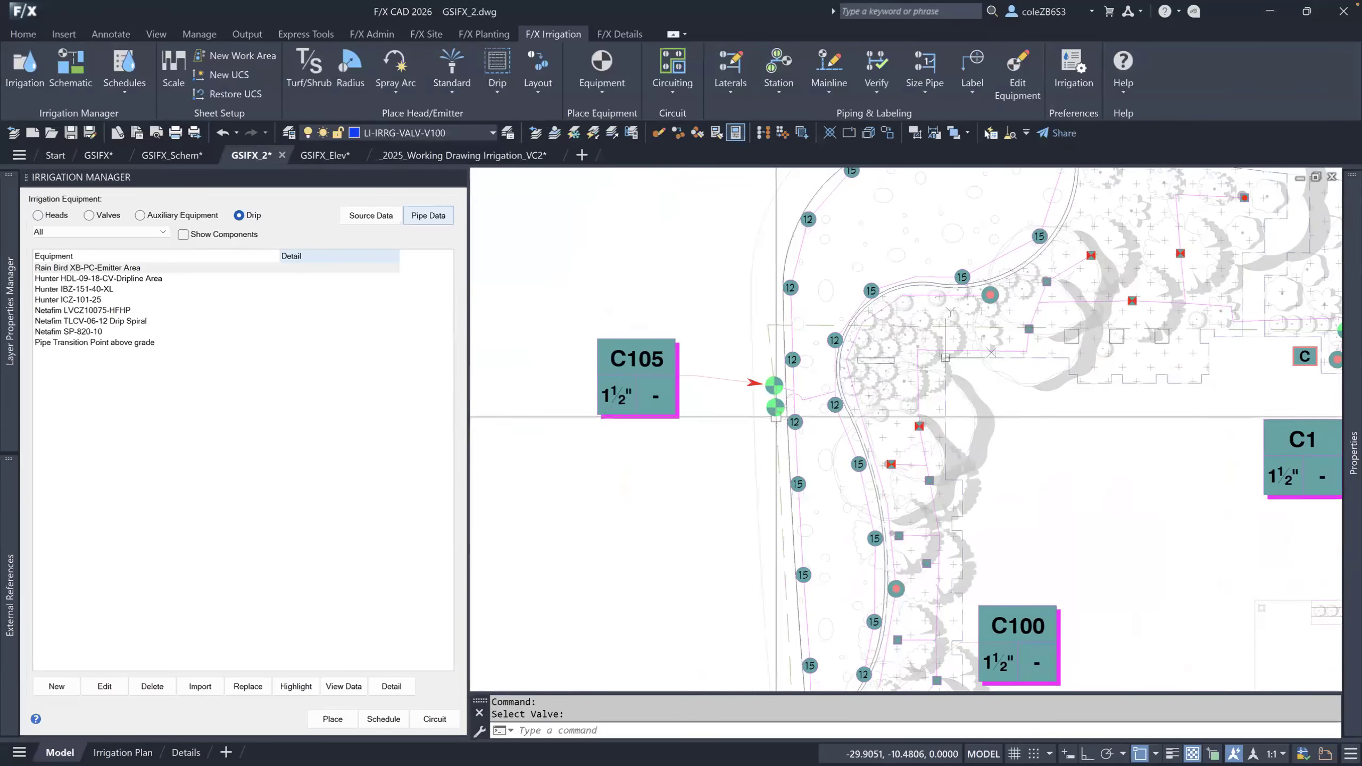
# Add callout C106 to the lower valve of the pair, placing it beneath C105 with an arrow to the valve.
pyautogui.click(775, 407)
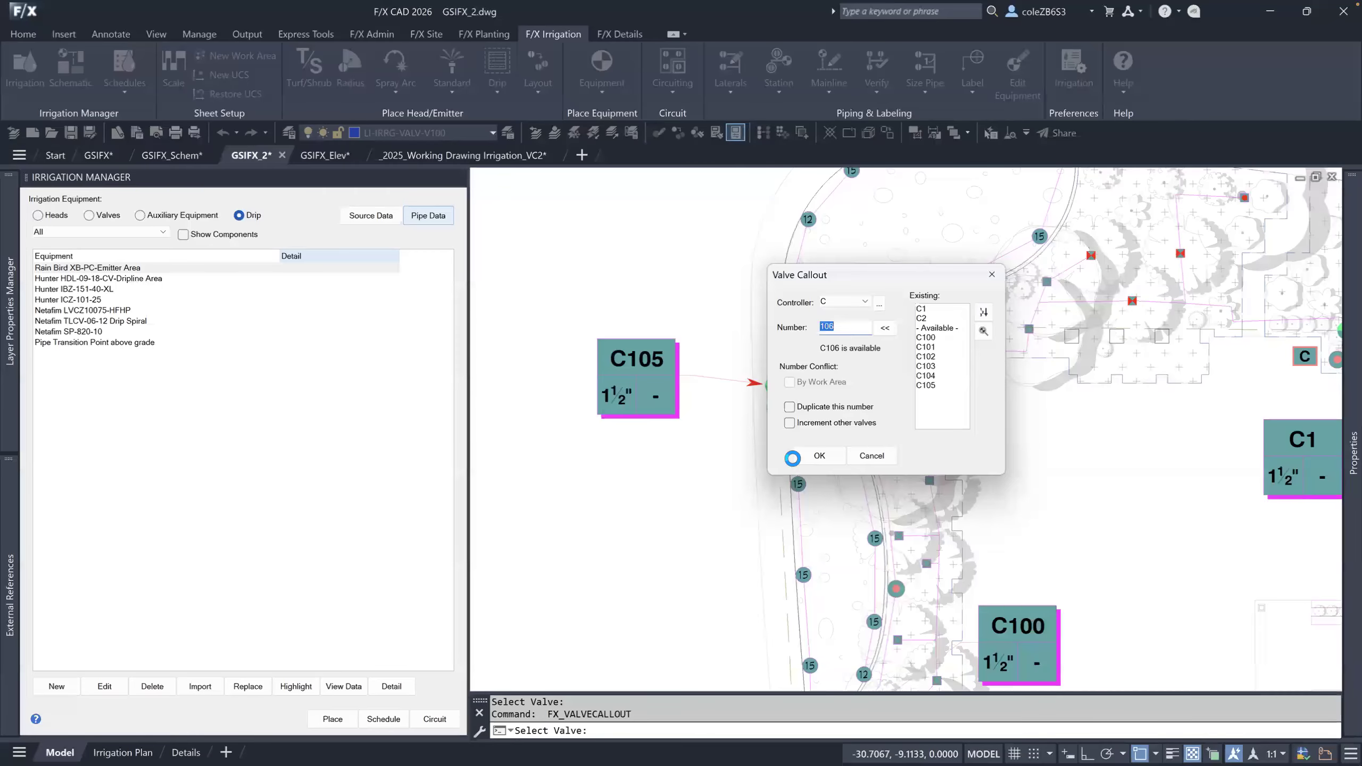
pyautogui.click(811, 455)
pyautogui.click(633, 497)
pyautogui.click(758, 425)
pyautogui.press('Escape')
pyautogui.press('Escape')
# Run Verify Laterals on the drawing and highlight the unpiped heads in green.
pyautogui.scroll(-6, 755, 393)
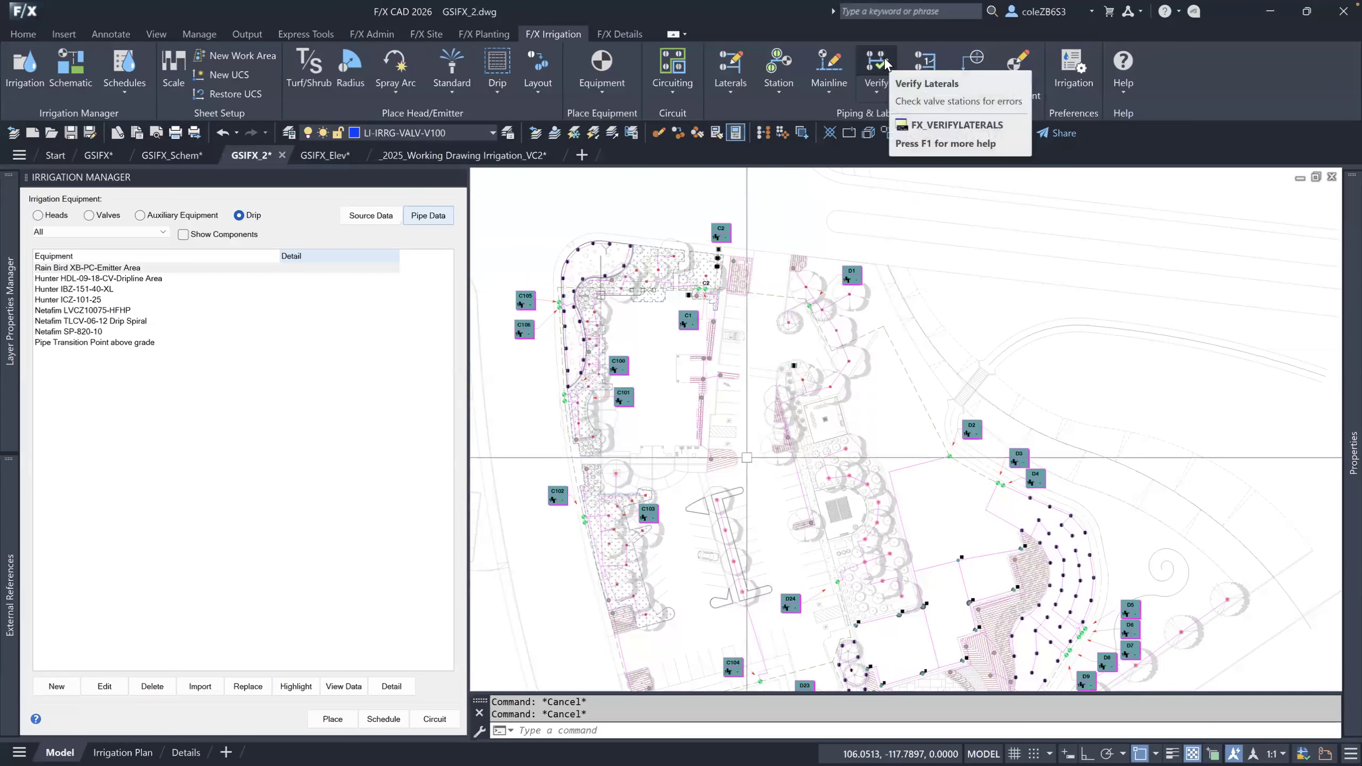
pyautogui.click(875, 85)
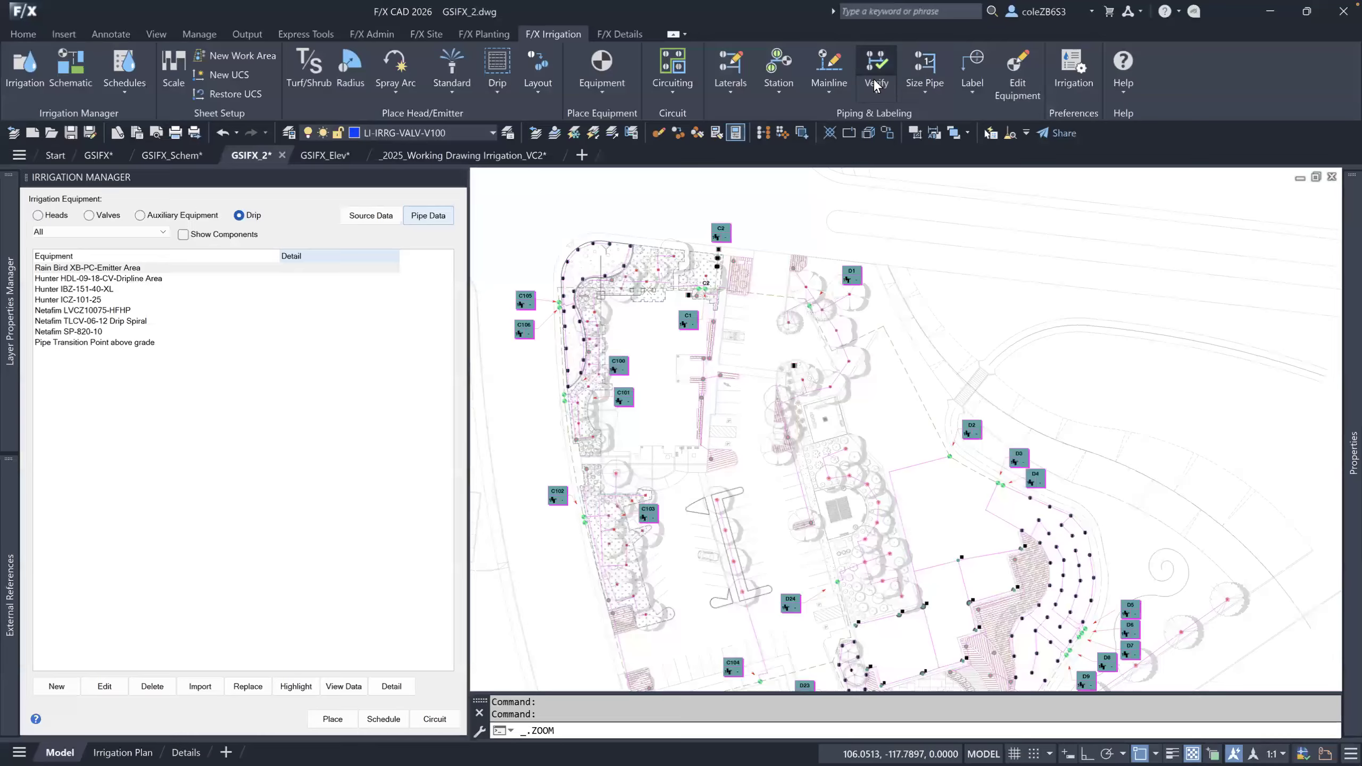
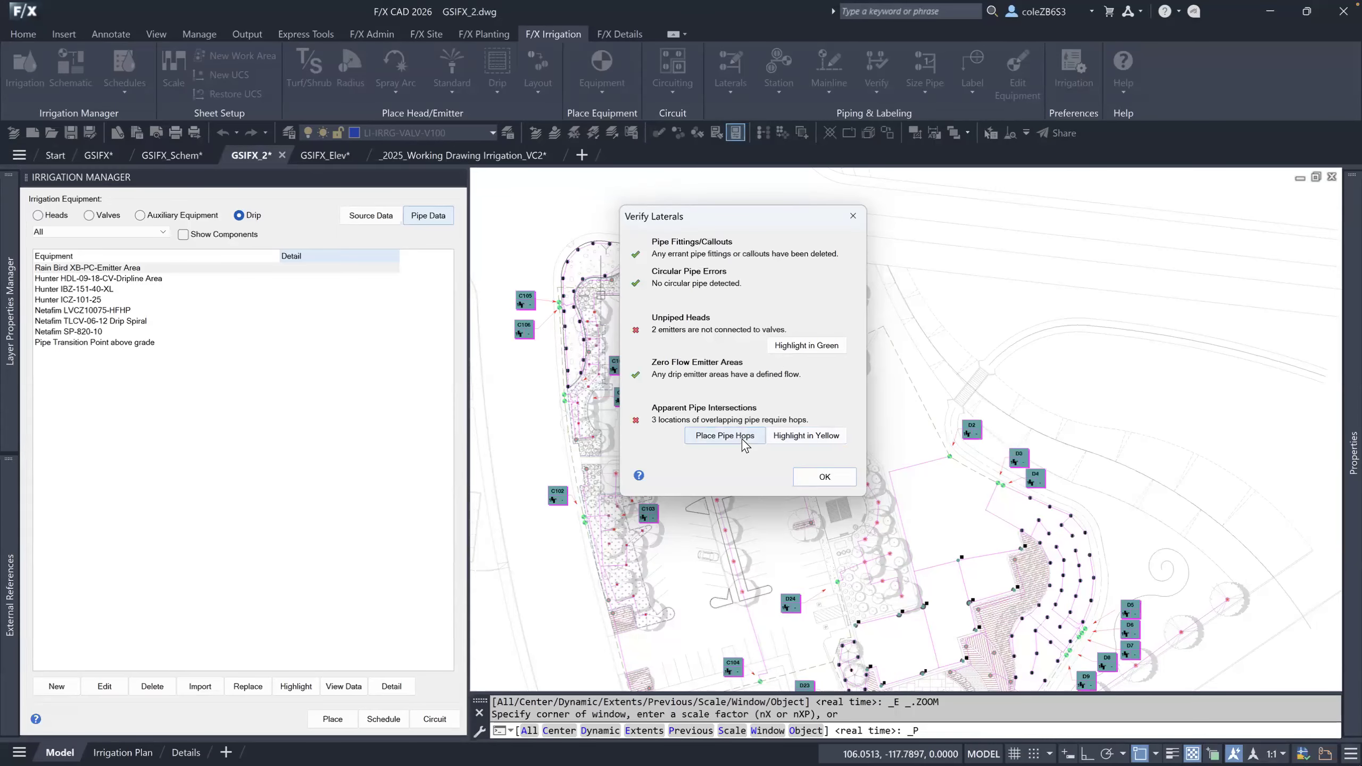
pyautogui.click(804, 345)
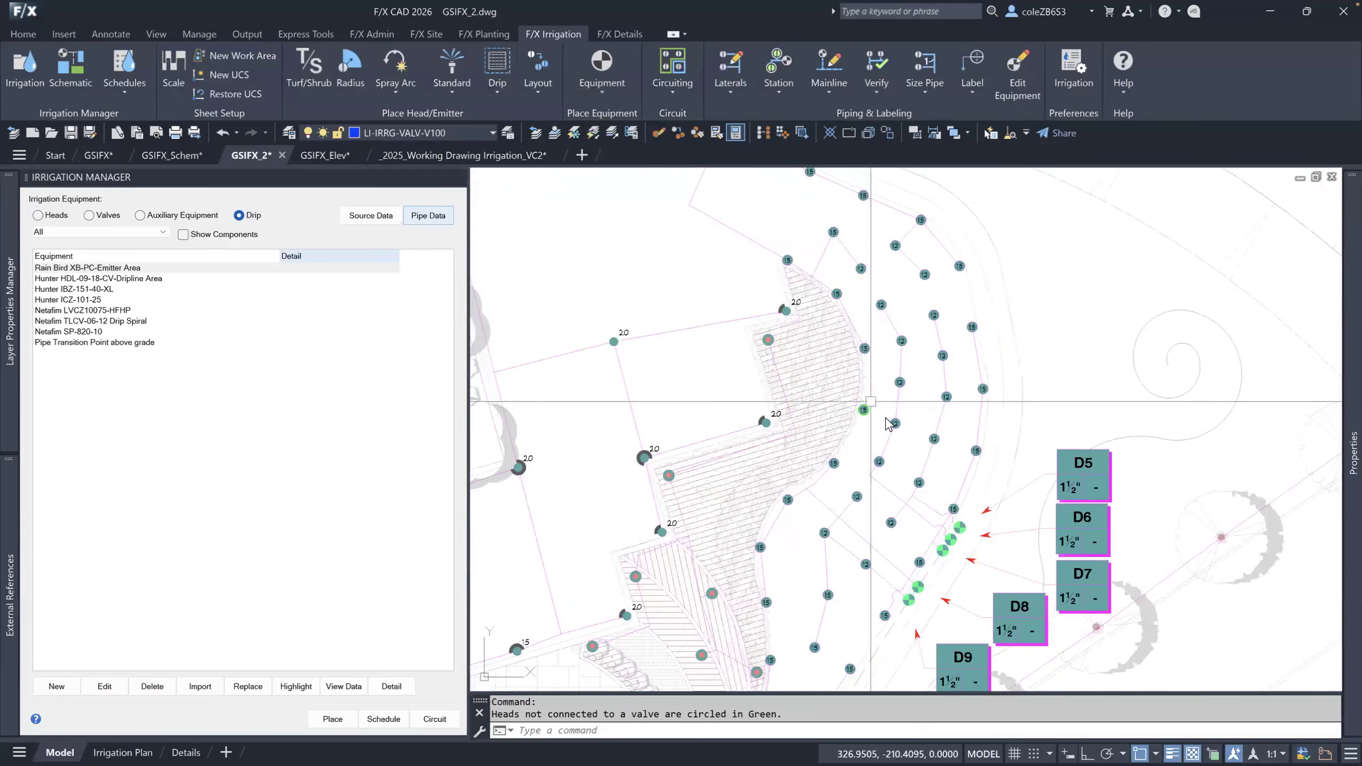
# Connect the green-circled head on the hatched bed's eastern edge by lateral pipe to the neighbouring 15 heads north and south of it.
pyautogui.click(730, 67)
pyautogui.scroll(4, 870, 350)
pyautogui.click(872, 352)
pyautogui.click(874, 488)
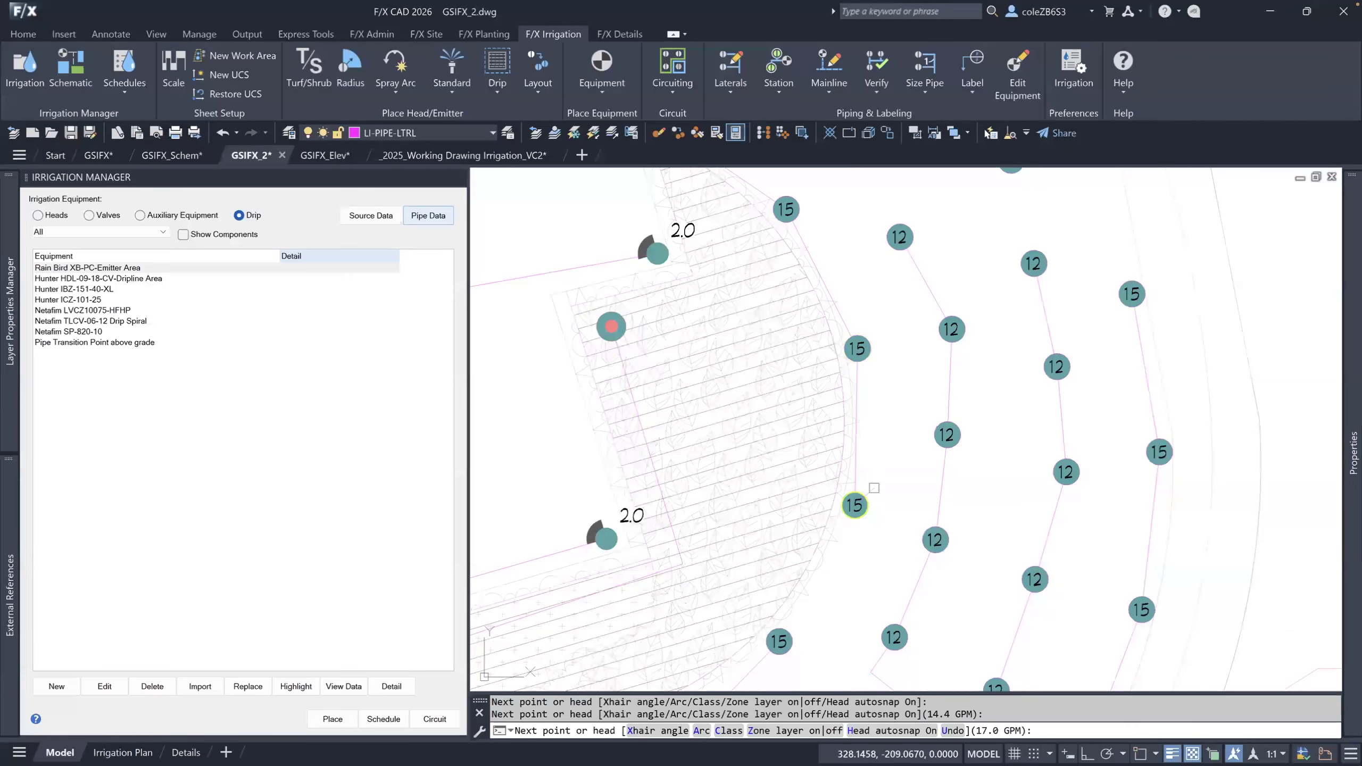
pyautogui.moveTo(870, 562); pyautogui.dragTo(922, 326, button='middle')
pyautogui.click(847, 403)
pyautogui.scroll(-4, 878, 348)
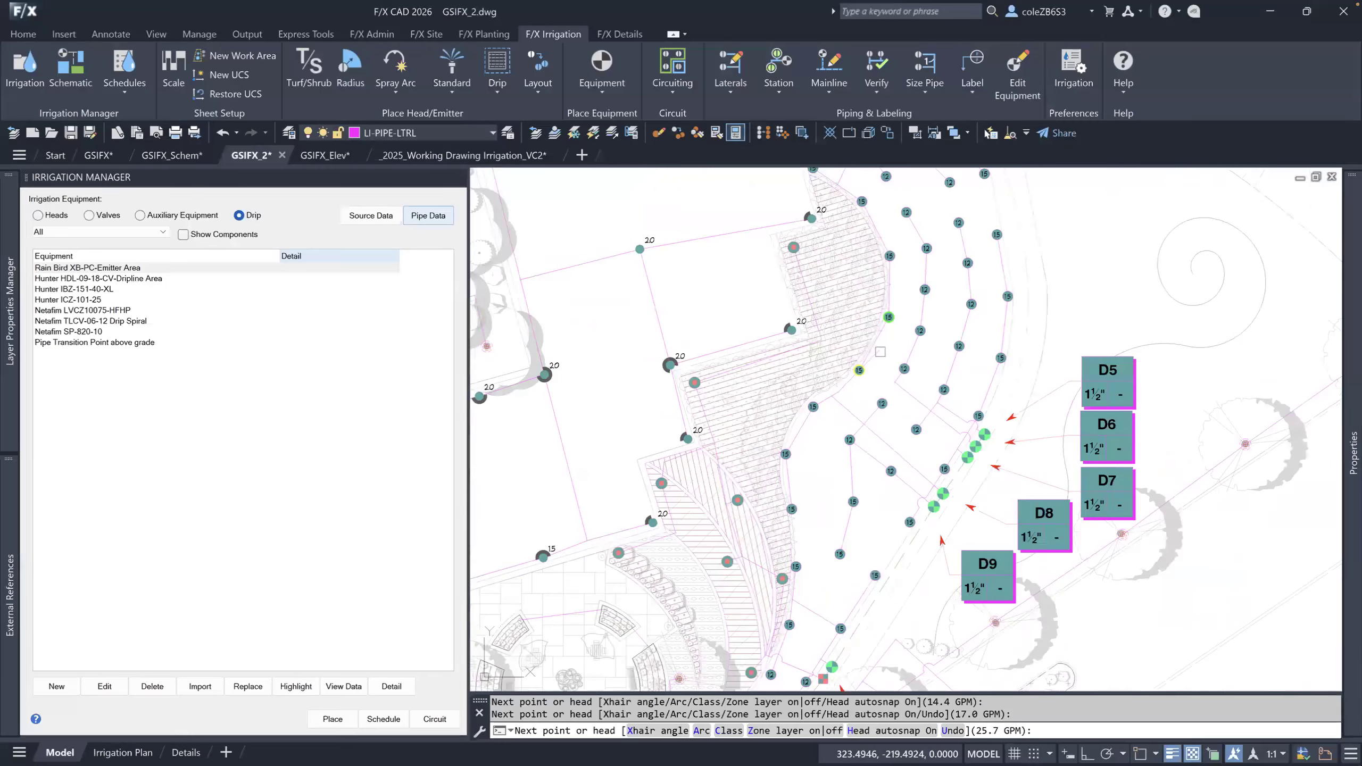
pyautogui.press('Return')
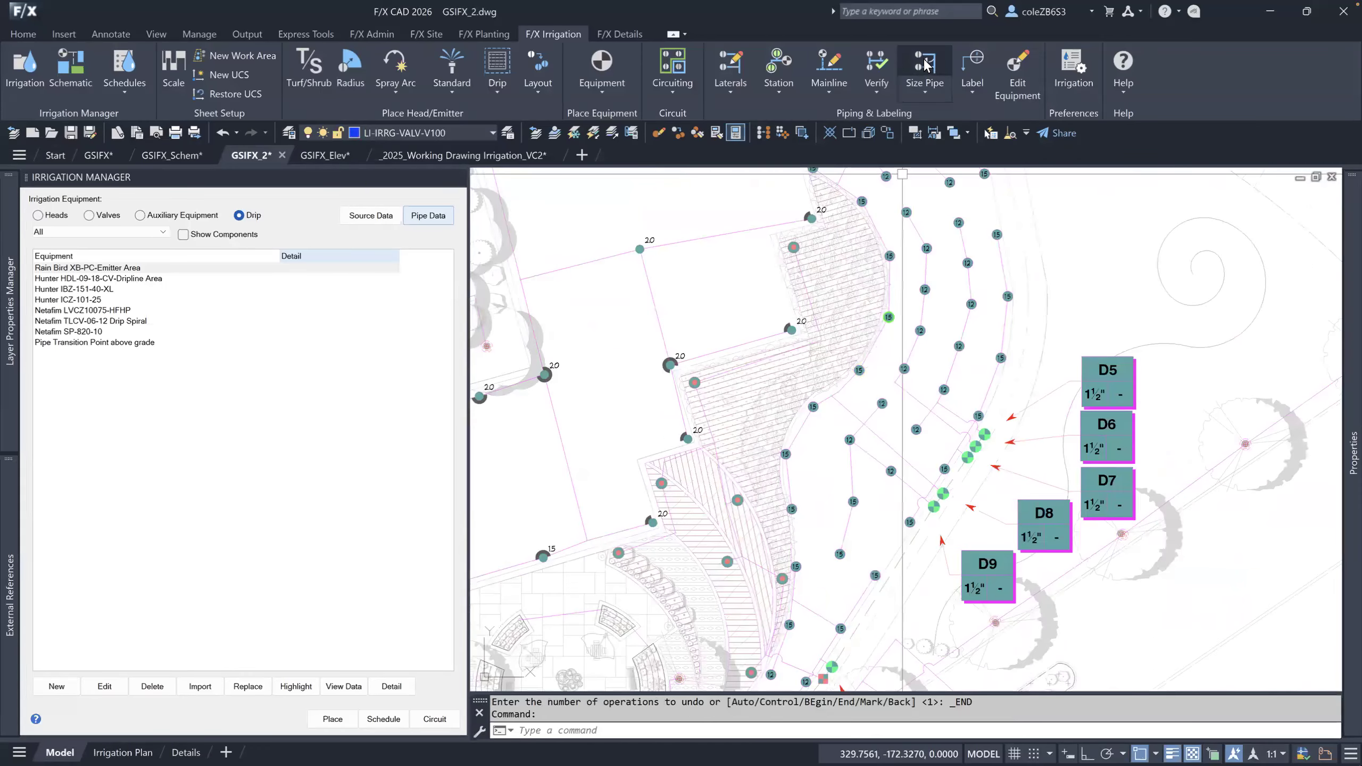
# Rerun Verify Laterals, highlight the circular piping in cyan, and inspect the flagged pipe near the D5 to D9 valves.
pyautogui.click(876, 67)
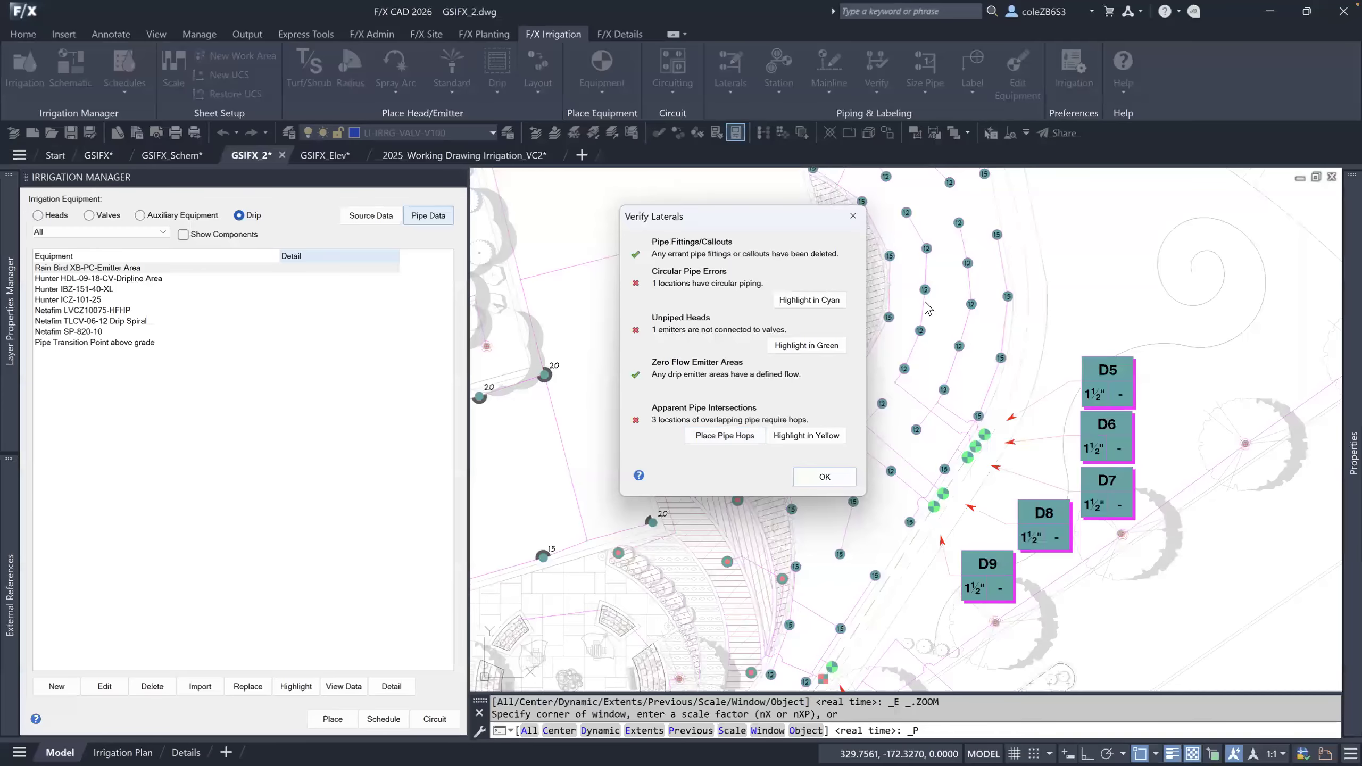
pyautogui.click(836, 300)
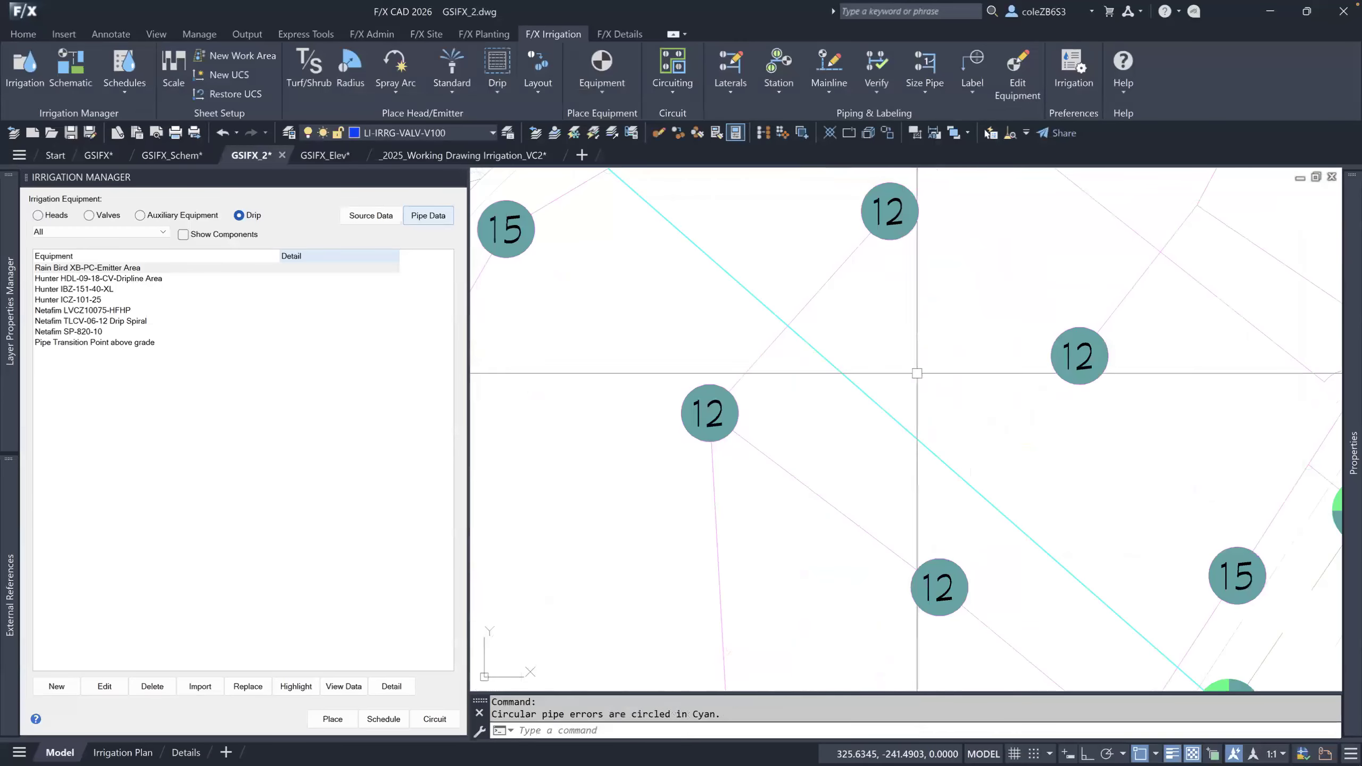
pyautogui.scroll(-2, 935, 356)
pyautogui.moveTo(942, 379)
pyautogui.mouseDown(button='middle')
pyautogui.moveTo(898, 419)
pyautogui.moveTo(888, 470)
pyautogui.mouseUp(button='middle')
pyautogui.scroll(4, 899, 420)
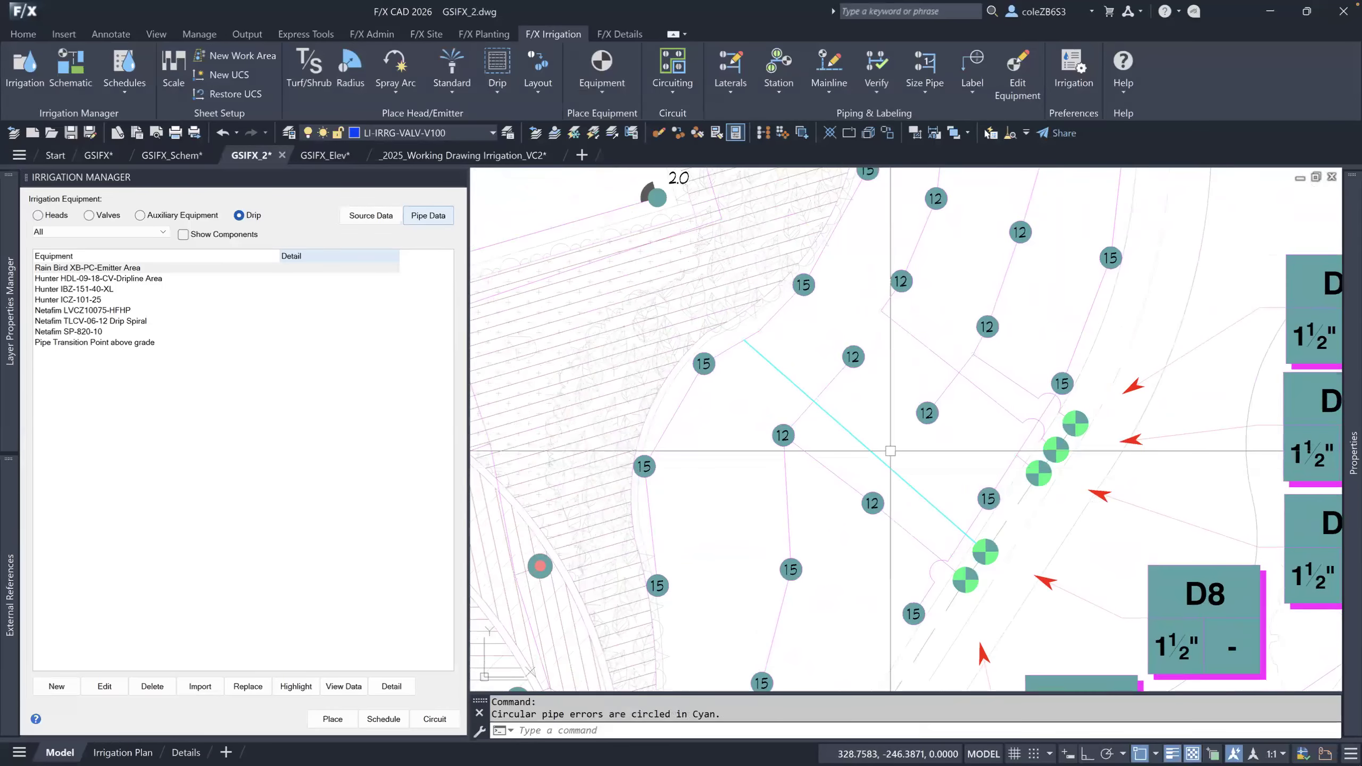
pyautogui.scroll(-2, 890, 451)
pyautogui.scroll(-2, 890, 452)
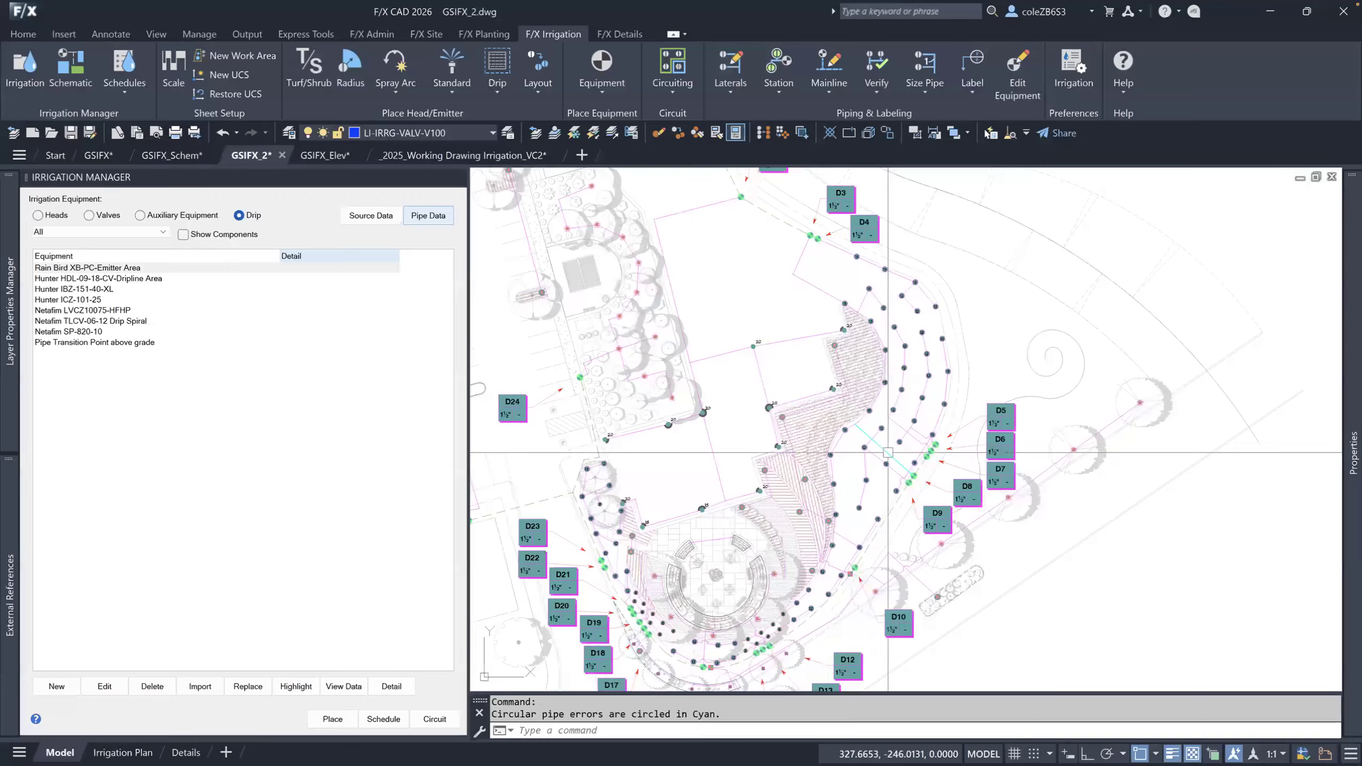
pyautogui.scroll(2, 888, 453)
pyautogui.scroll(-2, 889, 452)
pyautogui.scroll(2, 891, 448)
pyautogui.moveTo(905, 425)
pyautogui.mouseDown(button='middle')
pyautogui.moveTo(925, 504)
pyautogui.moveTo(978, 523)
pyautogui.mouseUp(button='middle')
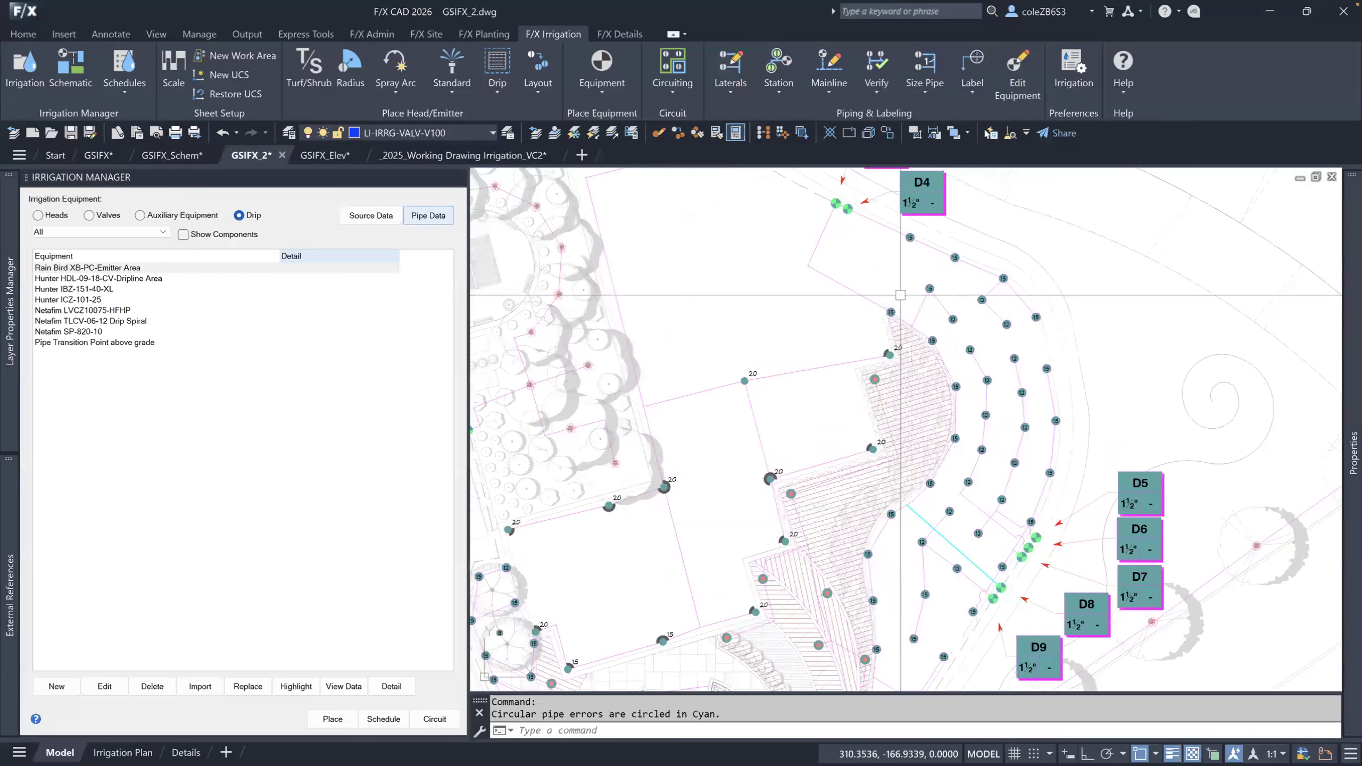
# Highlight the piping connected to the lateral that runs from the valve pair near callout D4 to trace the loop.
pyautogui.click(773, 56)
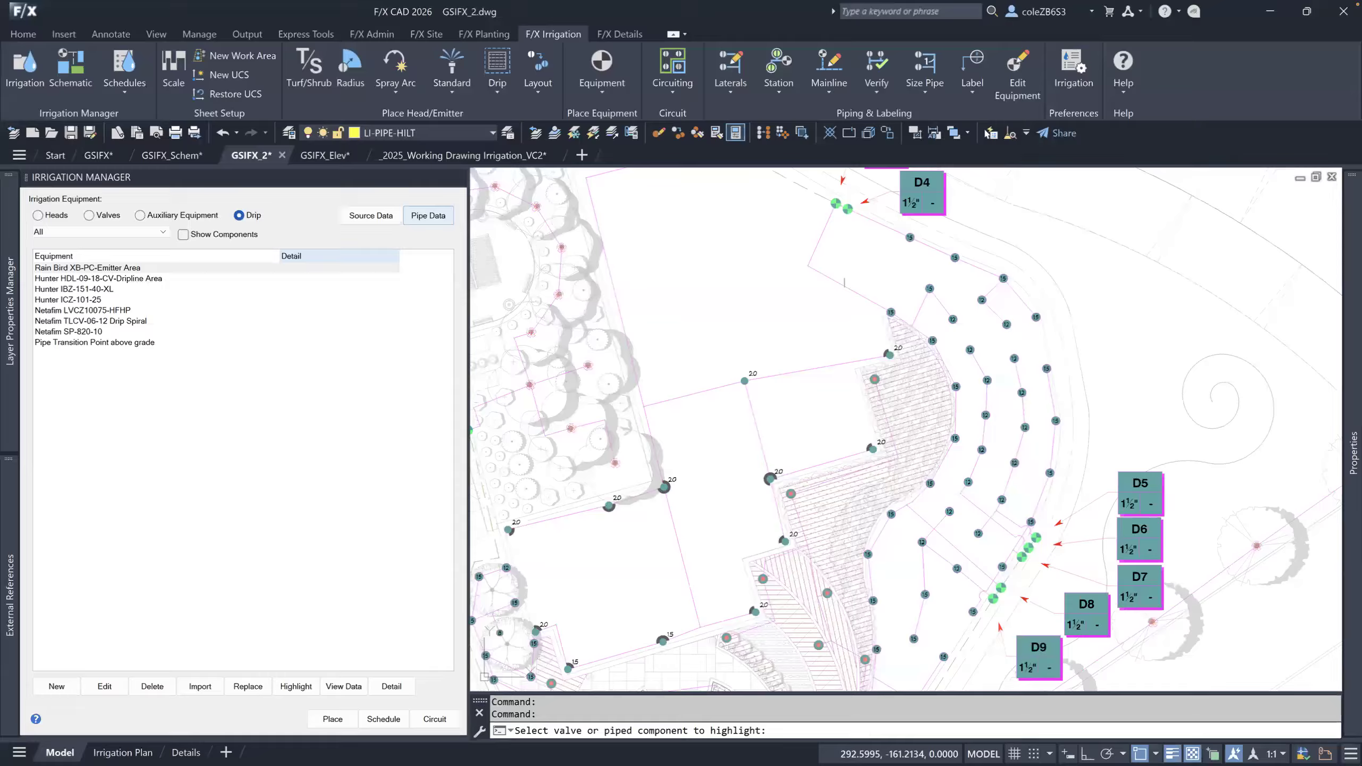
pyautogui.click(846, 285)
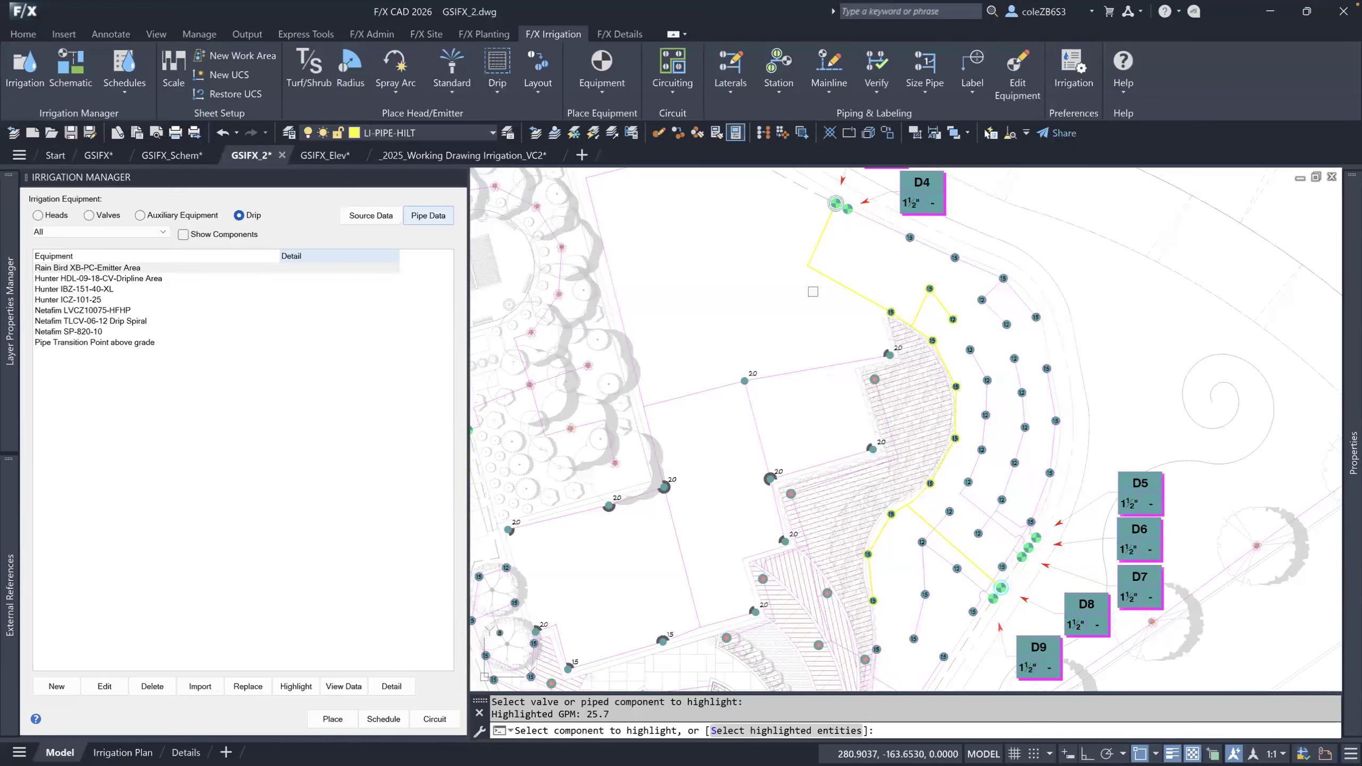
pyautogui.moveTo(922, 539); pyautogui.dragTo(924, 512, button='middle')
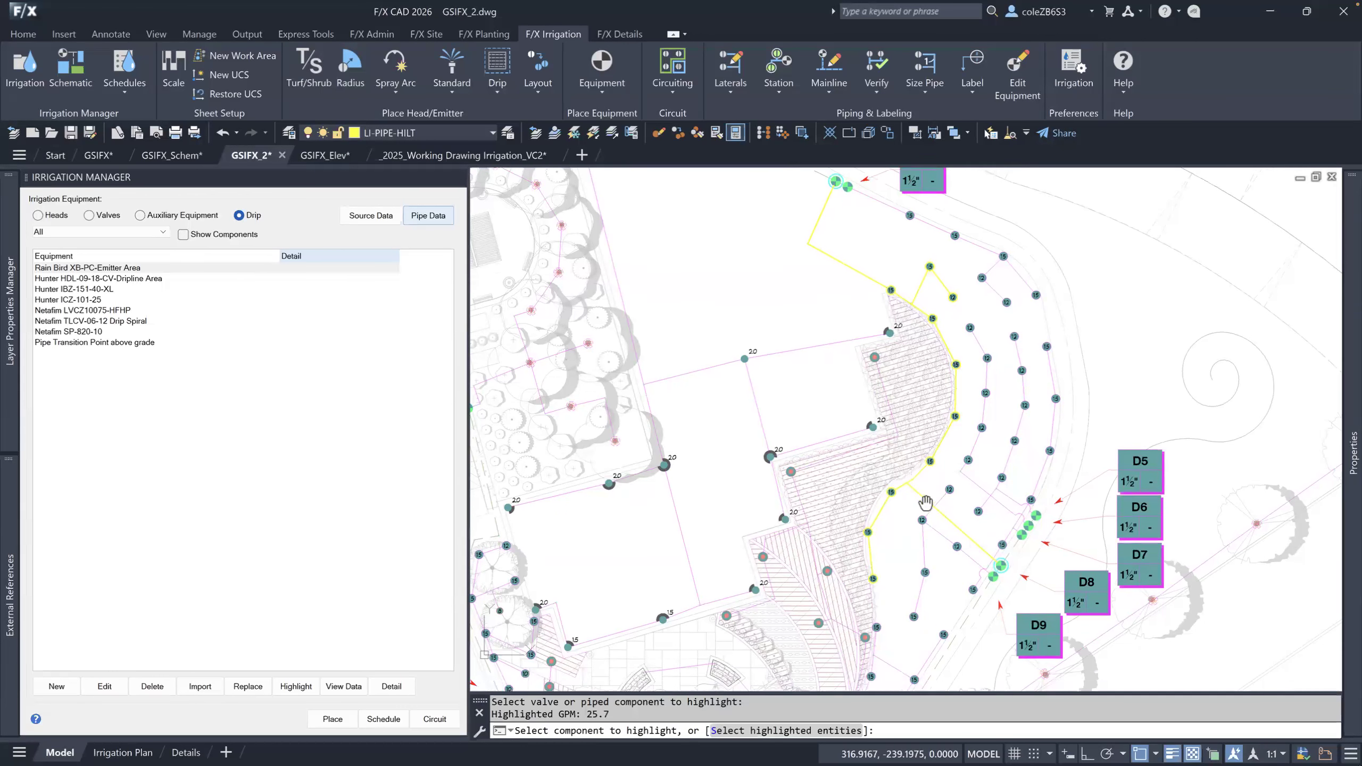
pyautogui.press('Escape')
# Delete the lateral segment between the two 15 heads on the hatched bed's southeastern edge to break the circular piping.
pyautogui.click(932, 488)
pyautogui.click(922, 492)
pyautogui.press('Escape')
pyautogui.scroll(2, 906, 446)
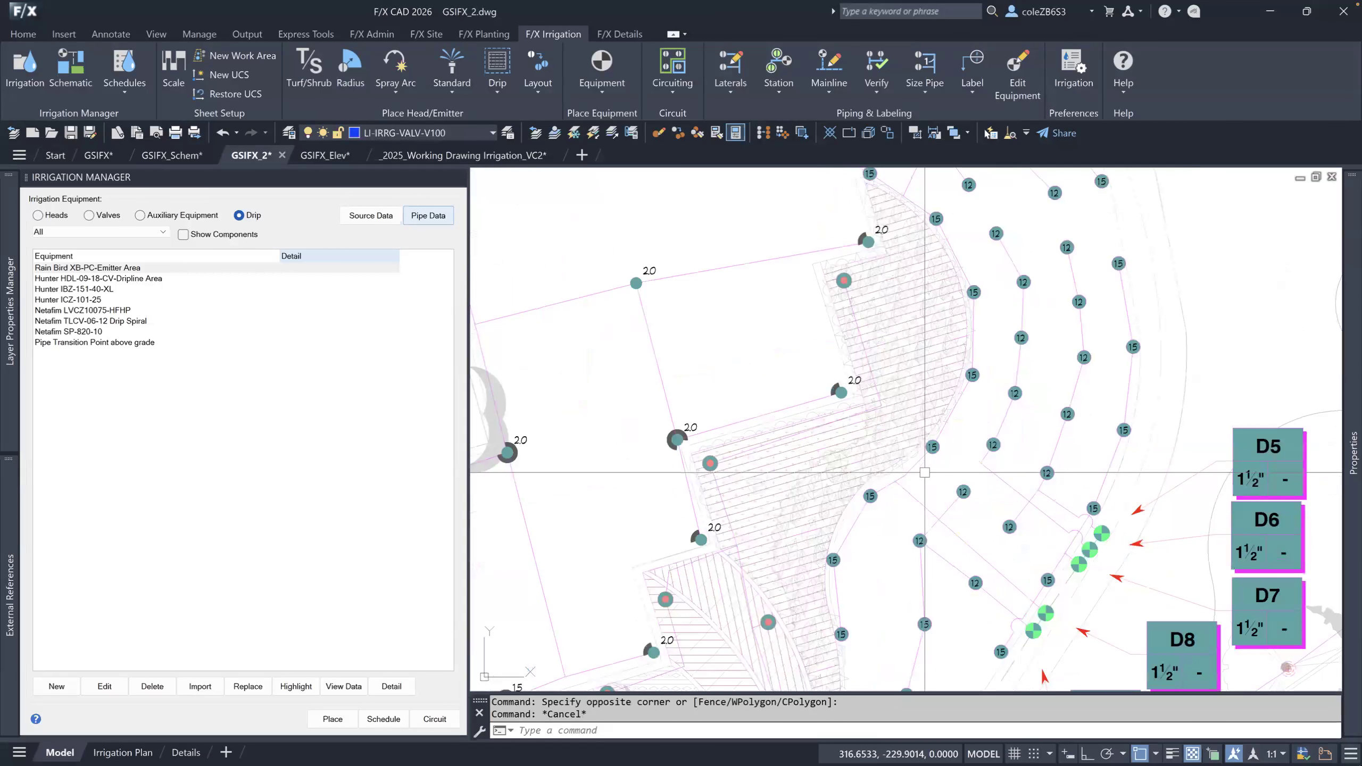
pyautogui.moveTo(930, 449); pyautogui.dragTo(910, 526, button='middle')
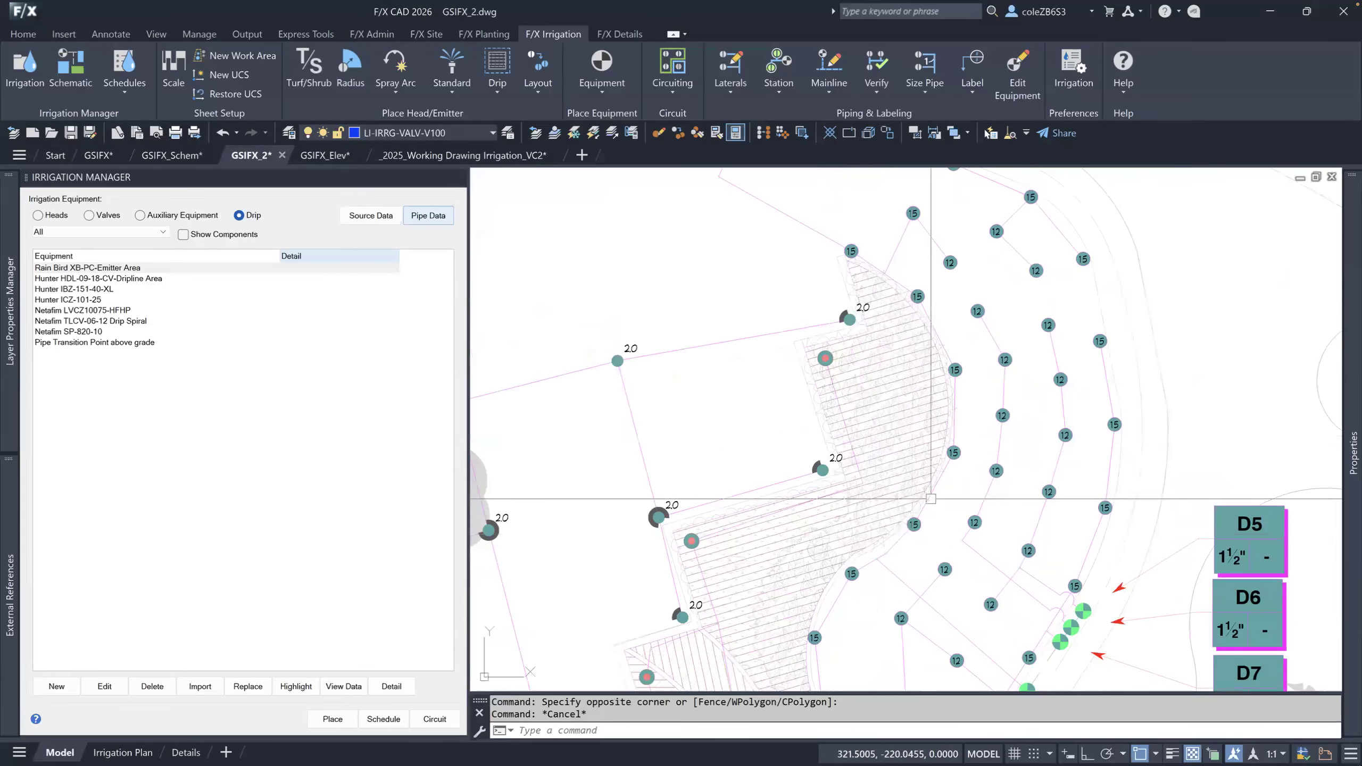
pyautogui.click(934, 487)
pyautogui.press('Delete')
pyautogui.scroll(-2, 955, 452)
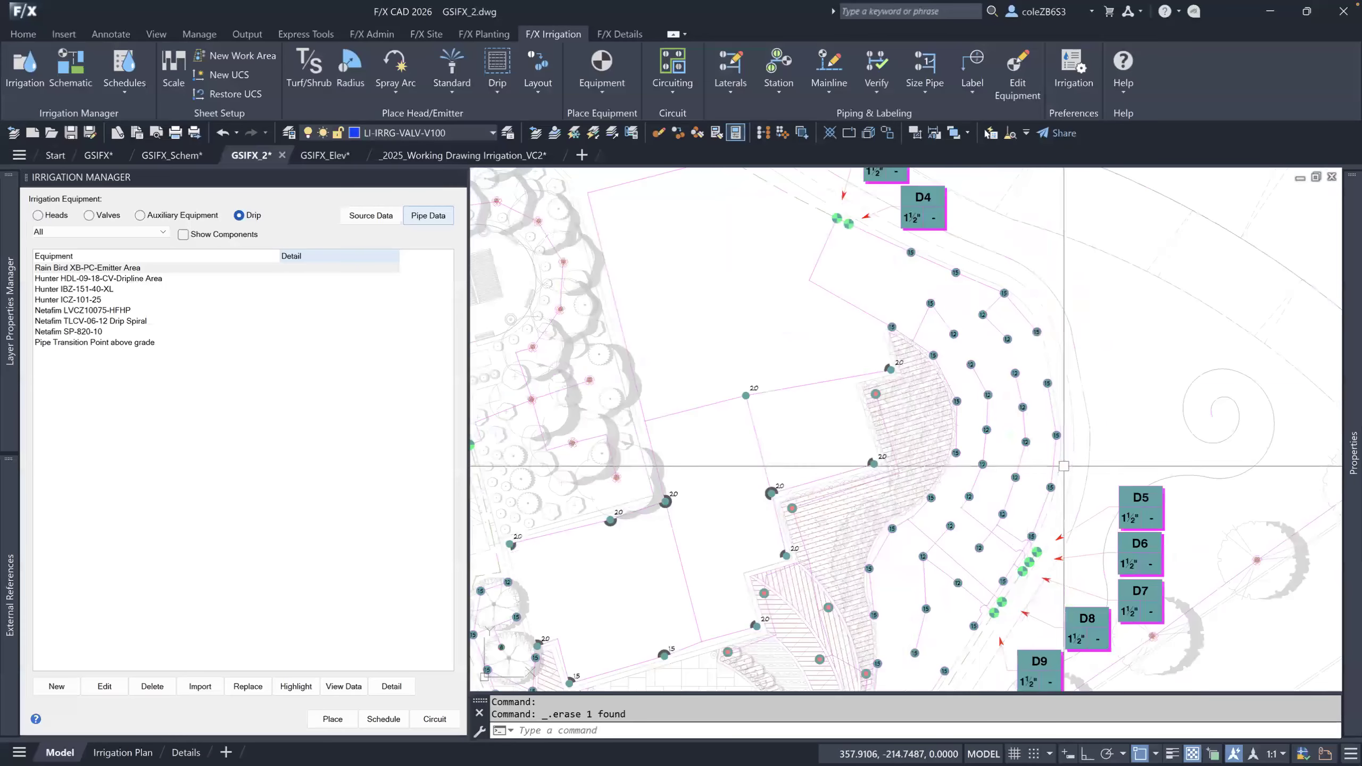
# Rerun Verify Laterals with unpiped heads highlighted in green, and connect the circled head near callout C103 to the adjacent lateral.
pyautogui.click(880, 60)
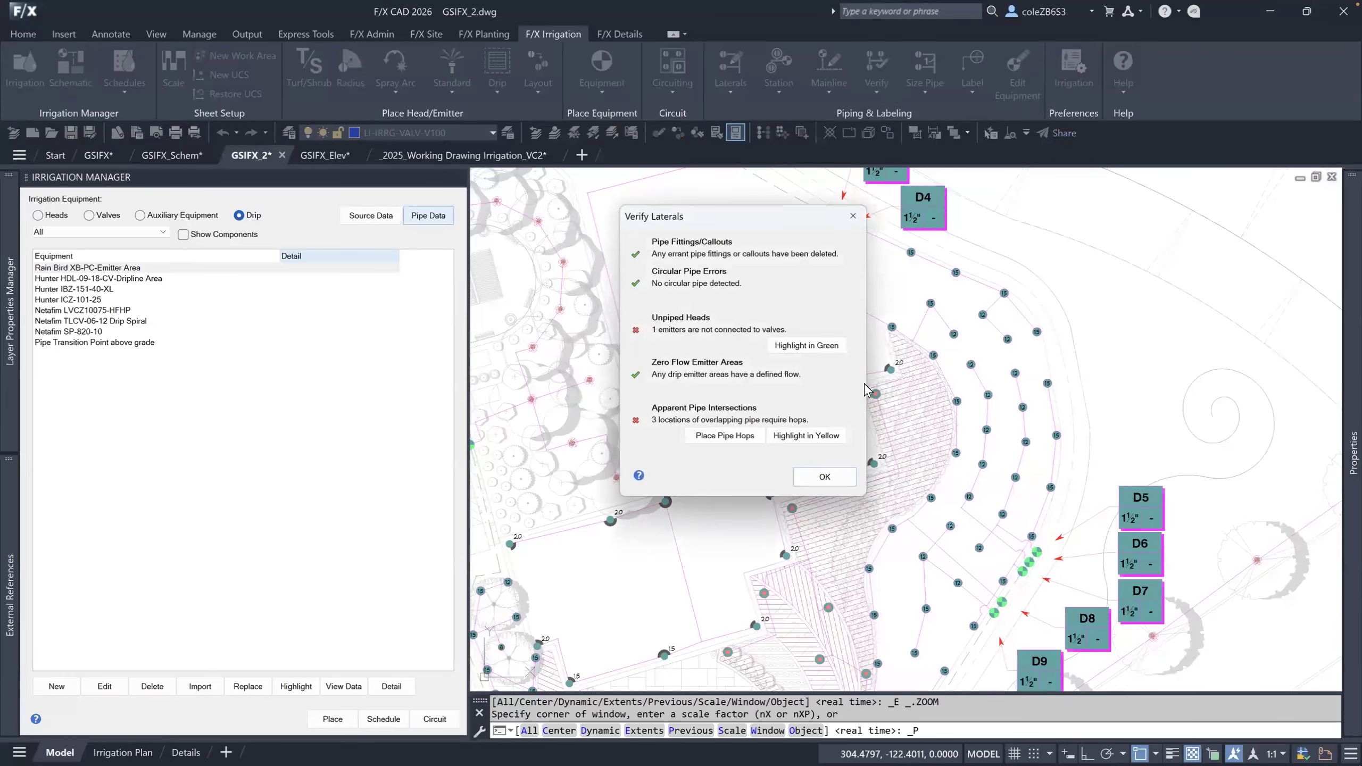
pyautogui.click(800, 345)
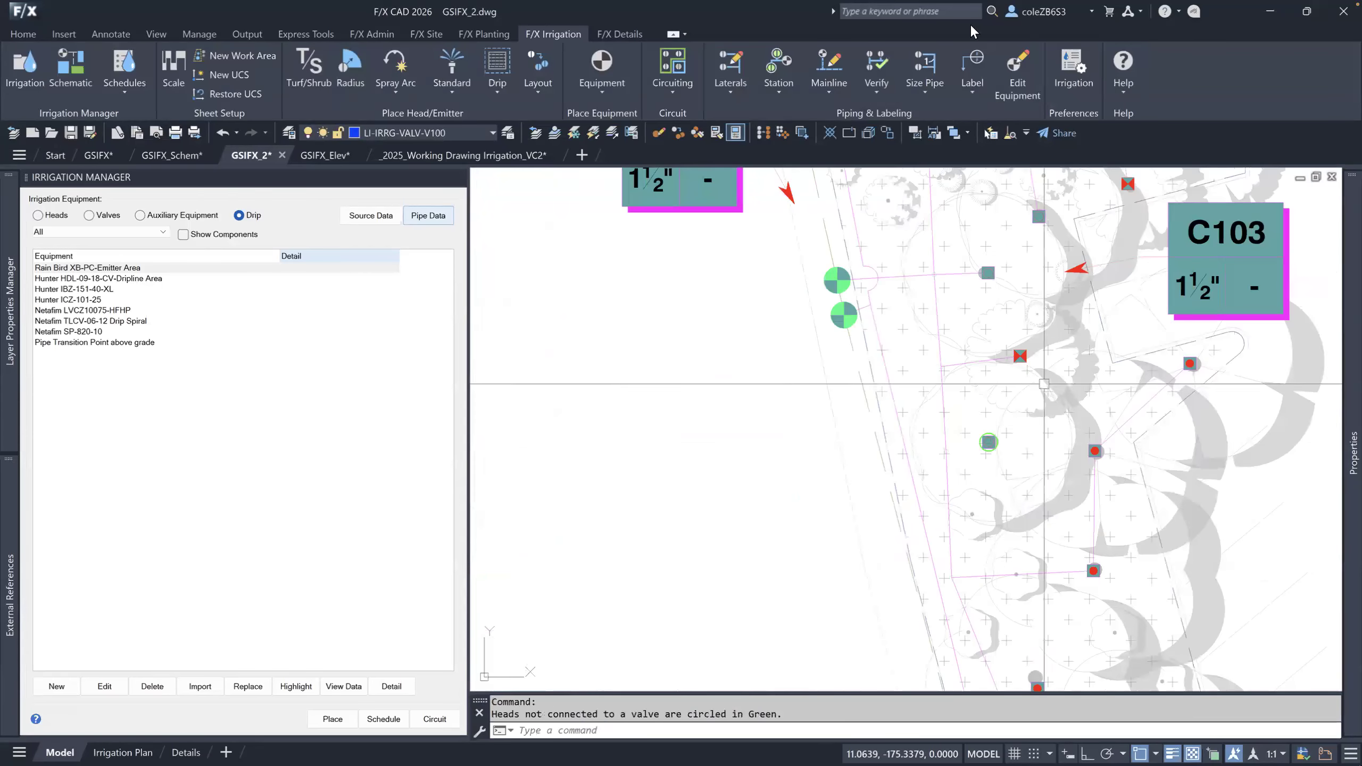
pyautogui.click(731, 64)
pyautogui.scroll(2, 994, 413)
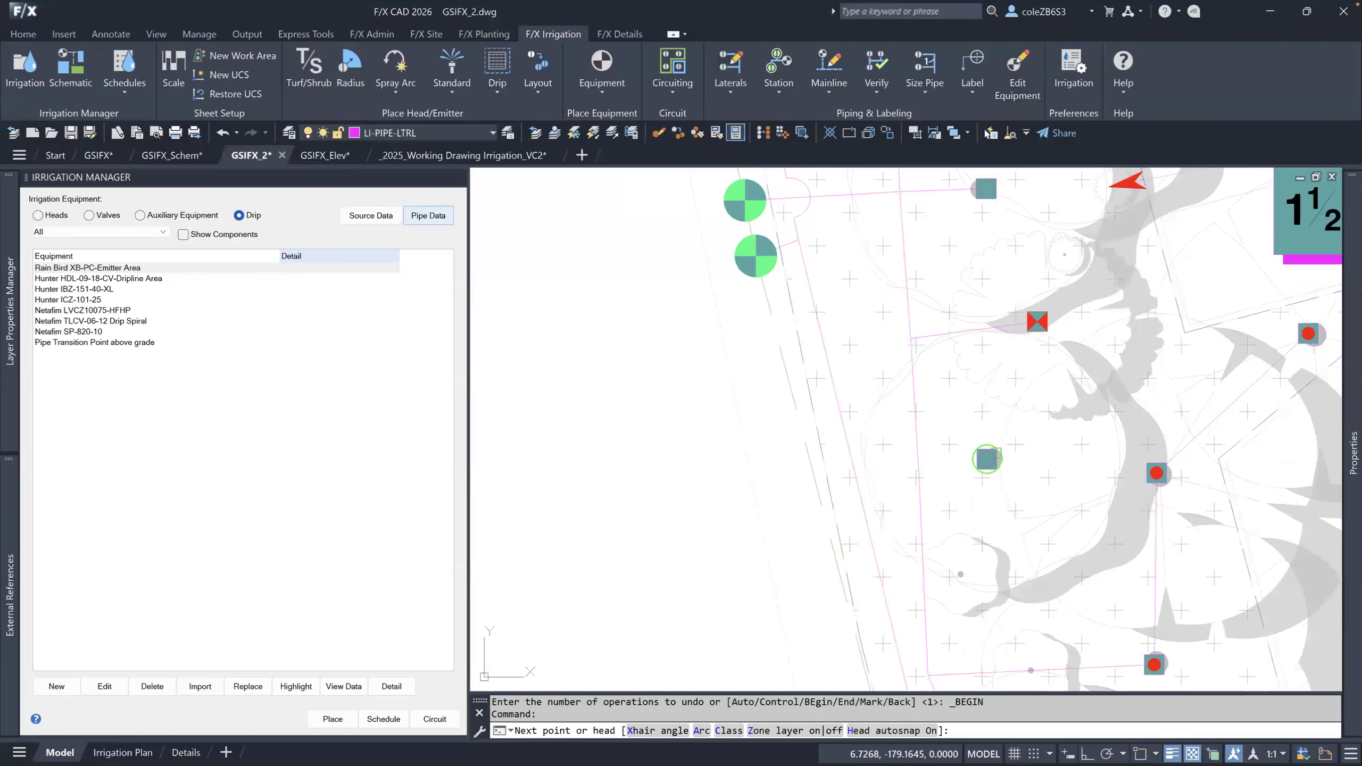
pyautogui.scroll(2, 985, 460)
pyautogui.click(986, 458)
pyautogui.click(877, 459)
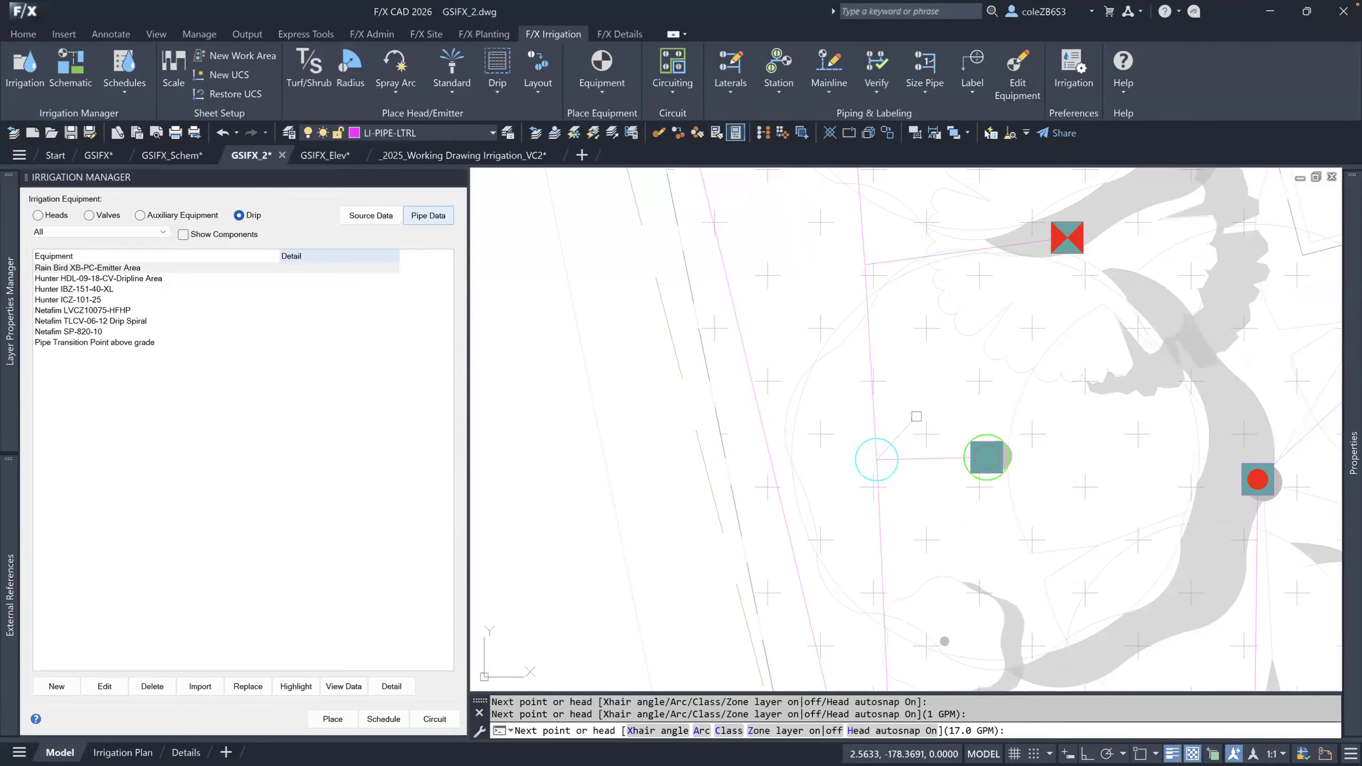
pyautogui.press('Return')
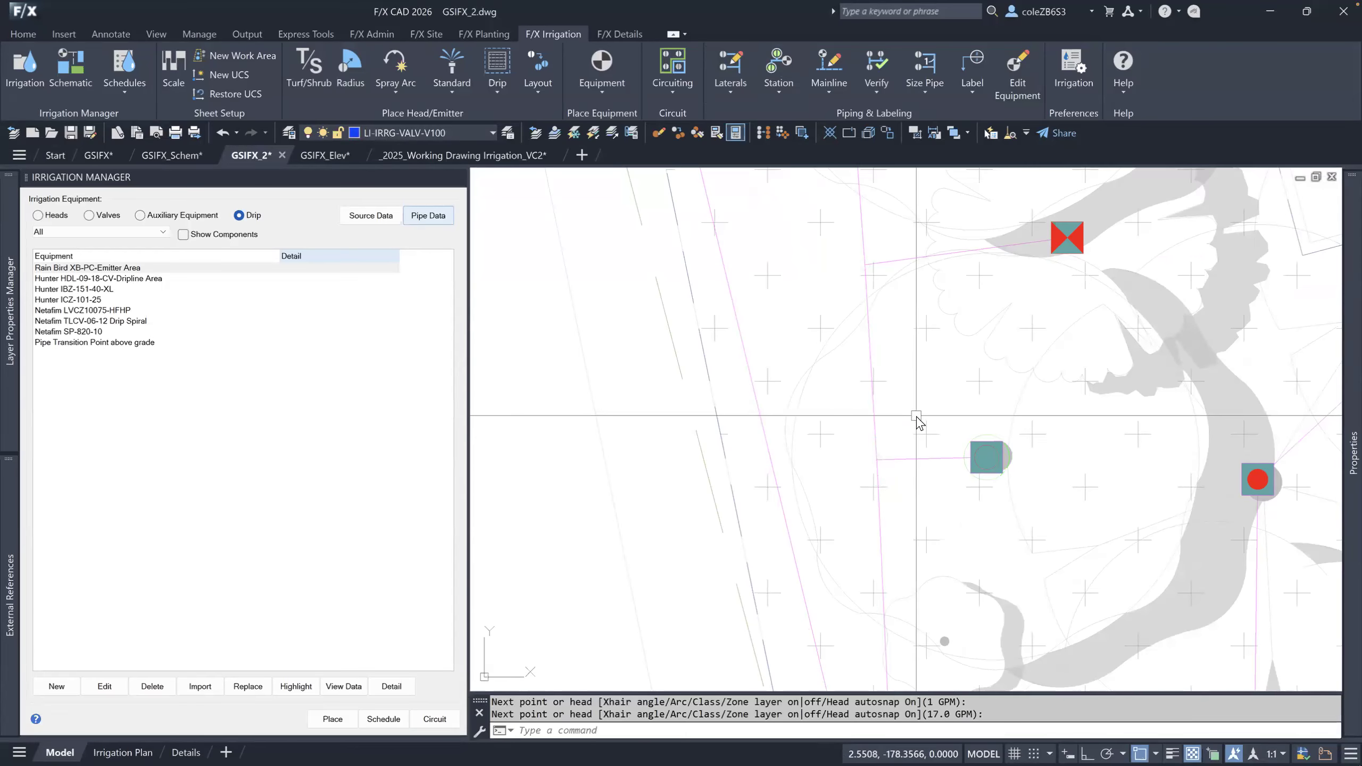
# Rerun Verify Laterals and automatically place pipe hops at the overlapping pipe intersections.
pyautogui.click(879, 66)
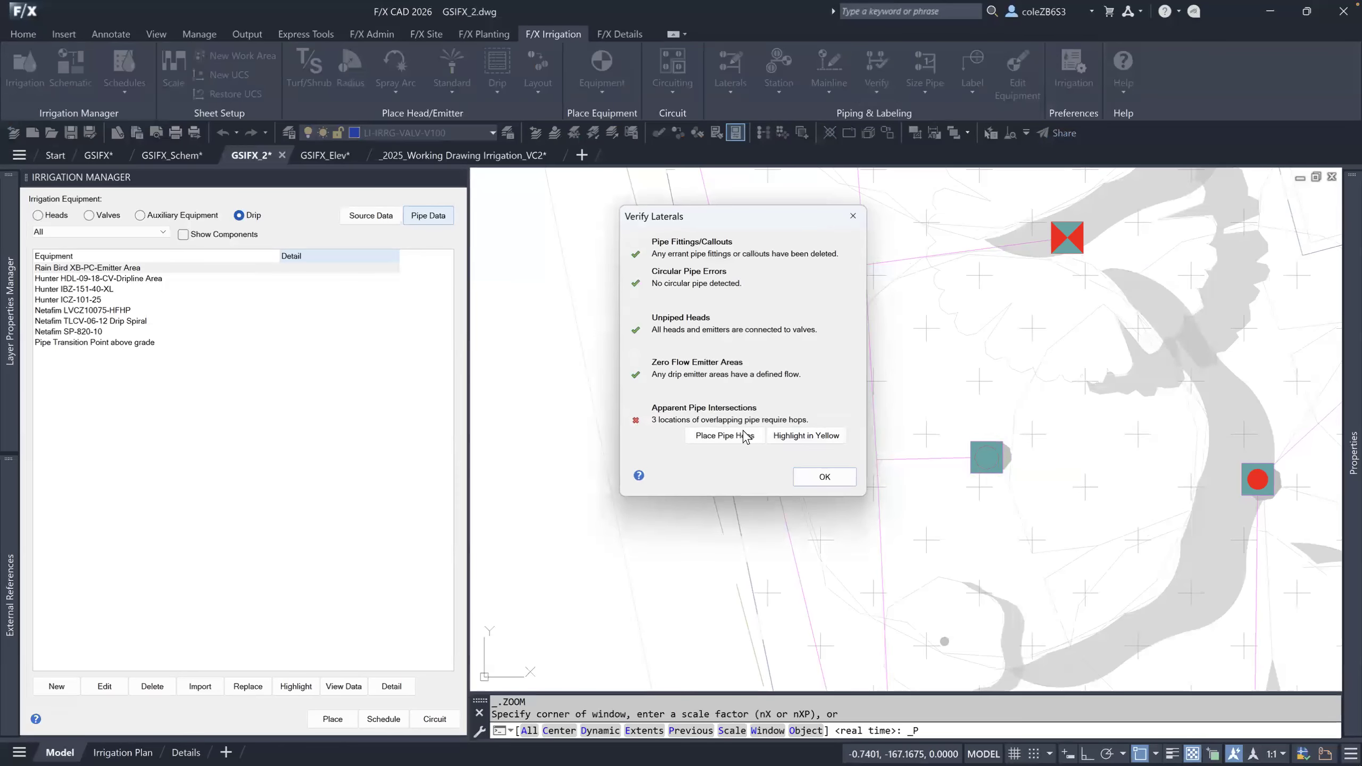
pyautogui.click(725, 436)
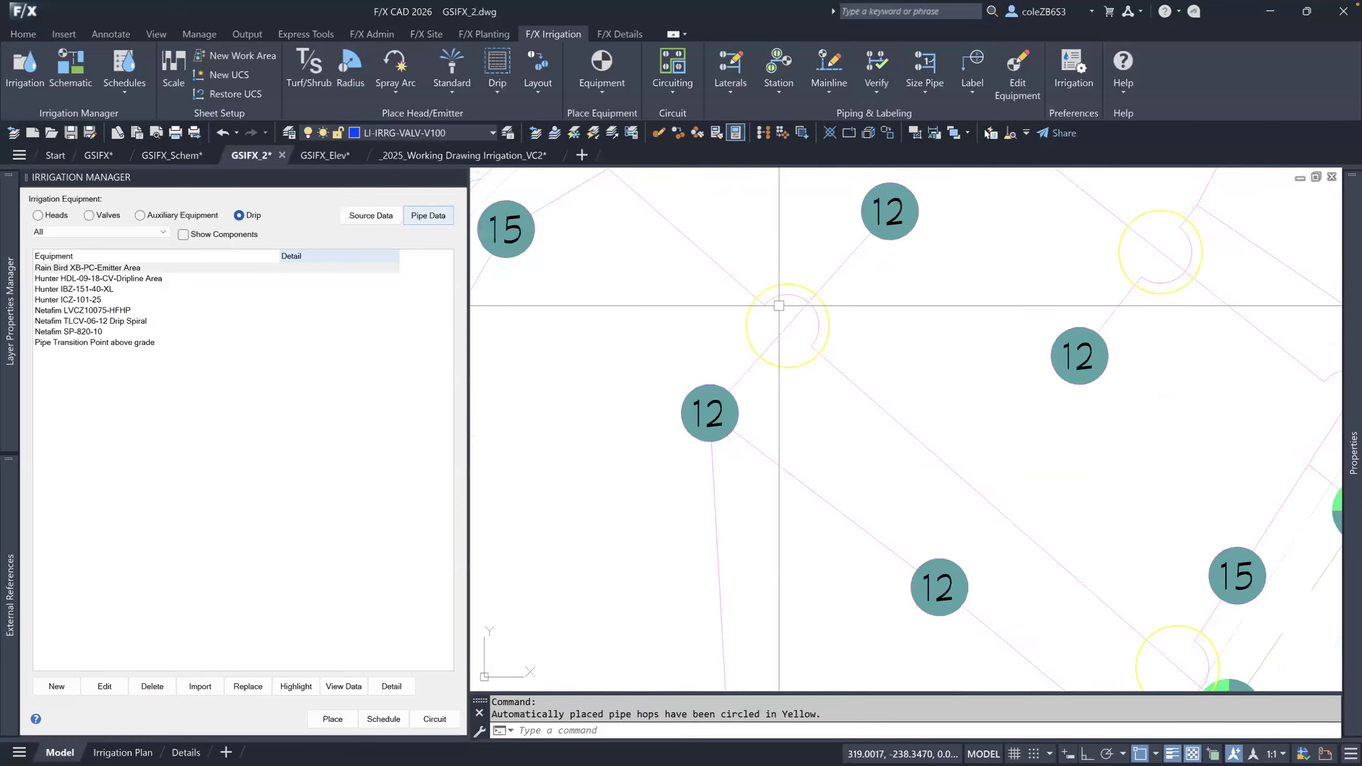
pyautogui.scroll(-6, 779, 306)
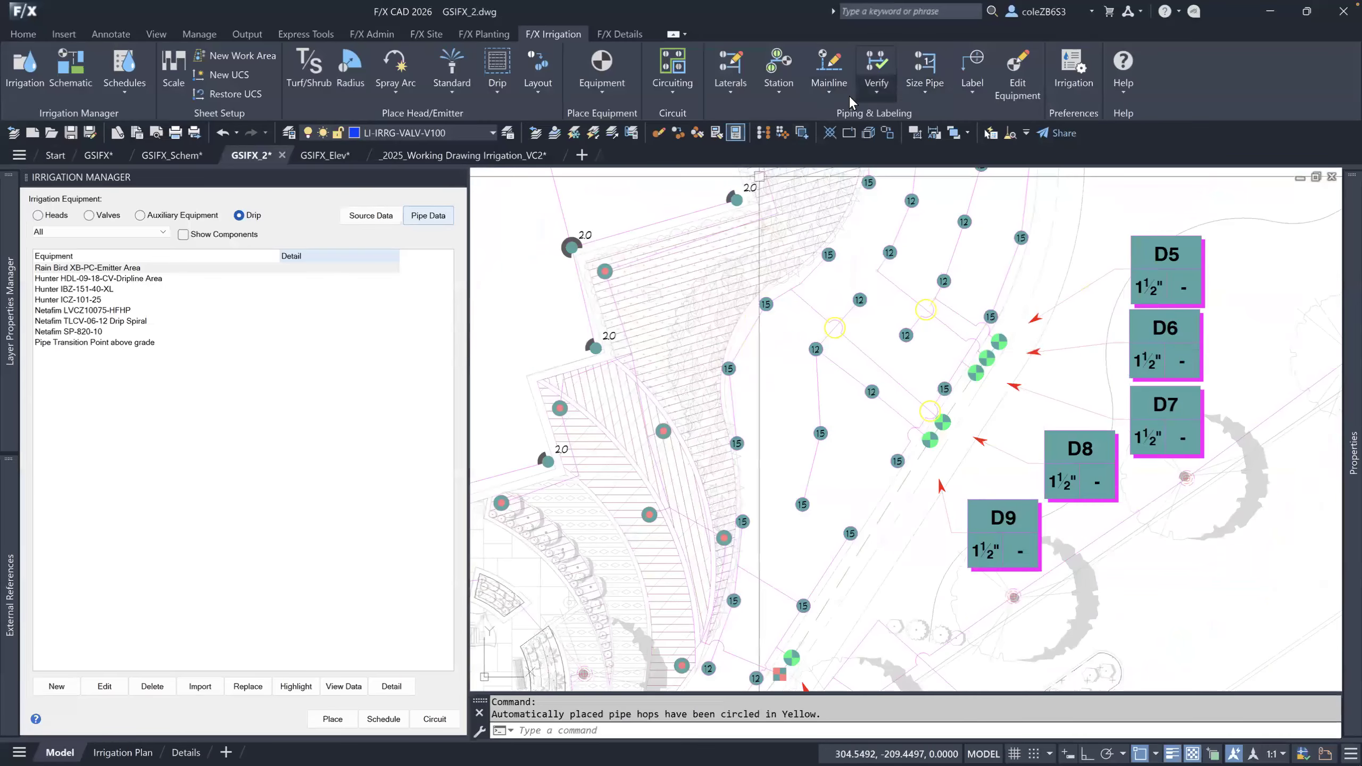
# Run Verify Mainline and highlight the valves without callouts in cyan.
pyautogui.click(883, 92)
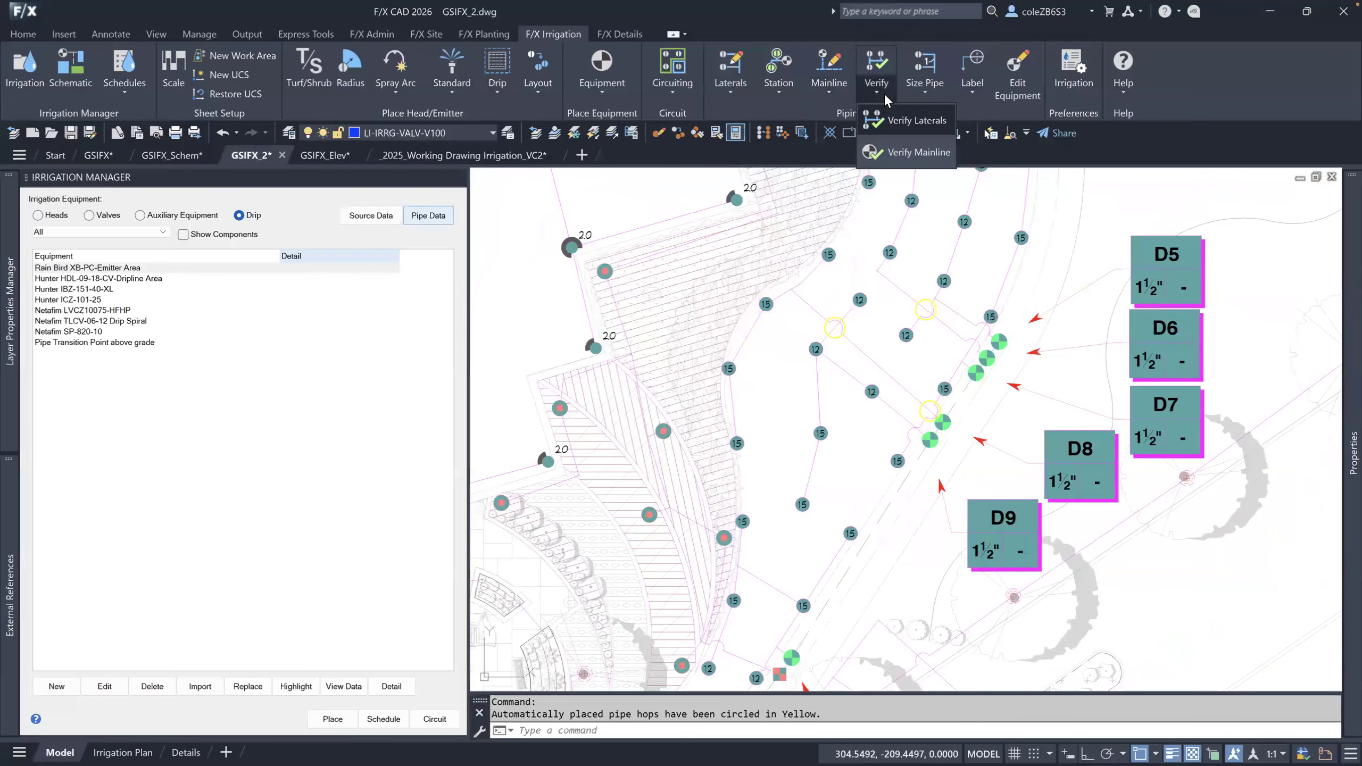
pyautogui.click(898, 152)
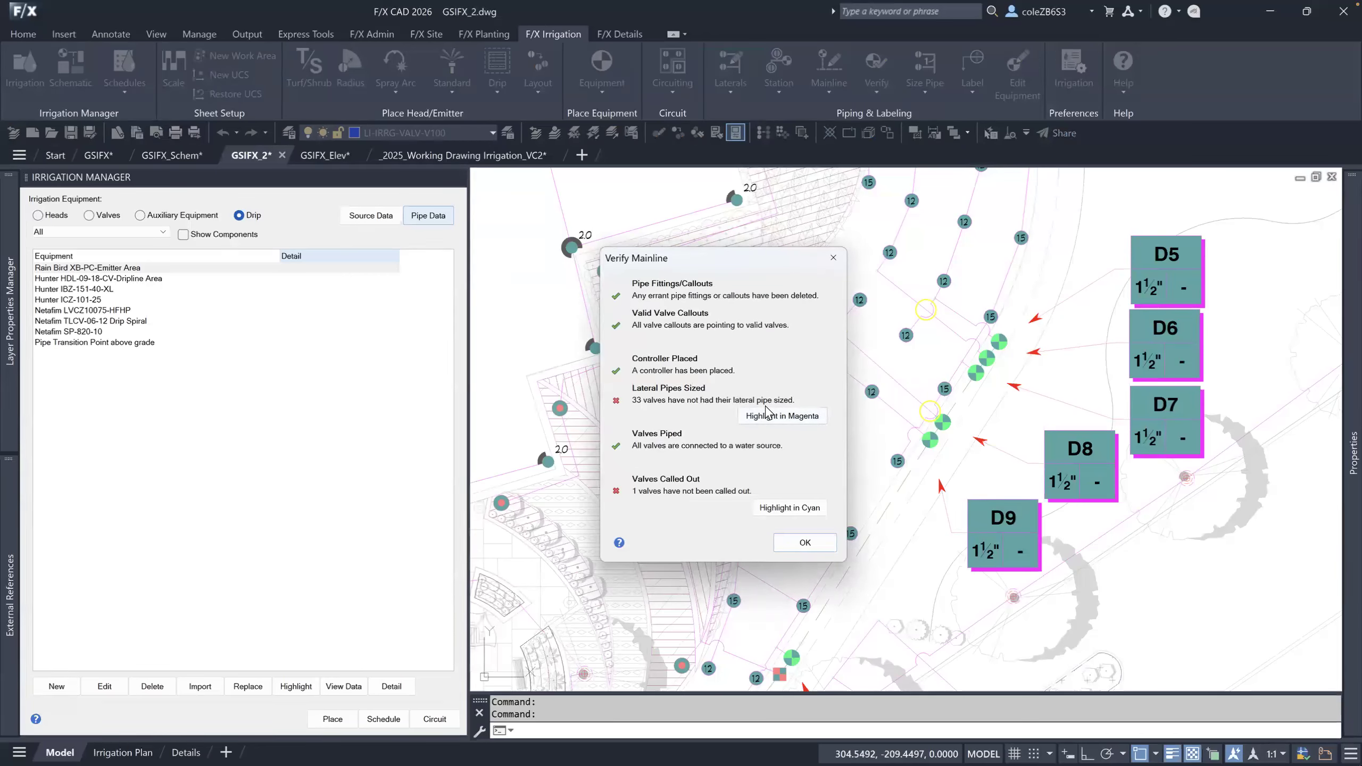
pyautogui.click(789, 508)
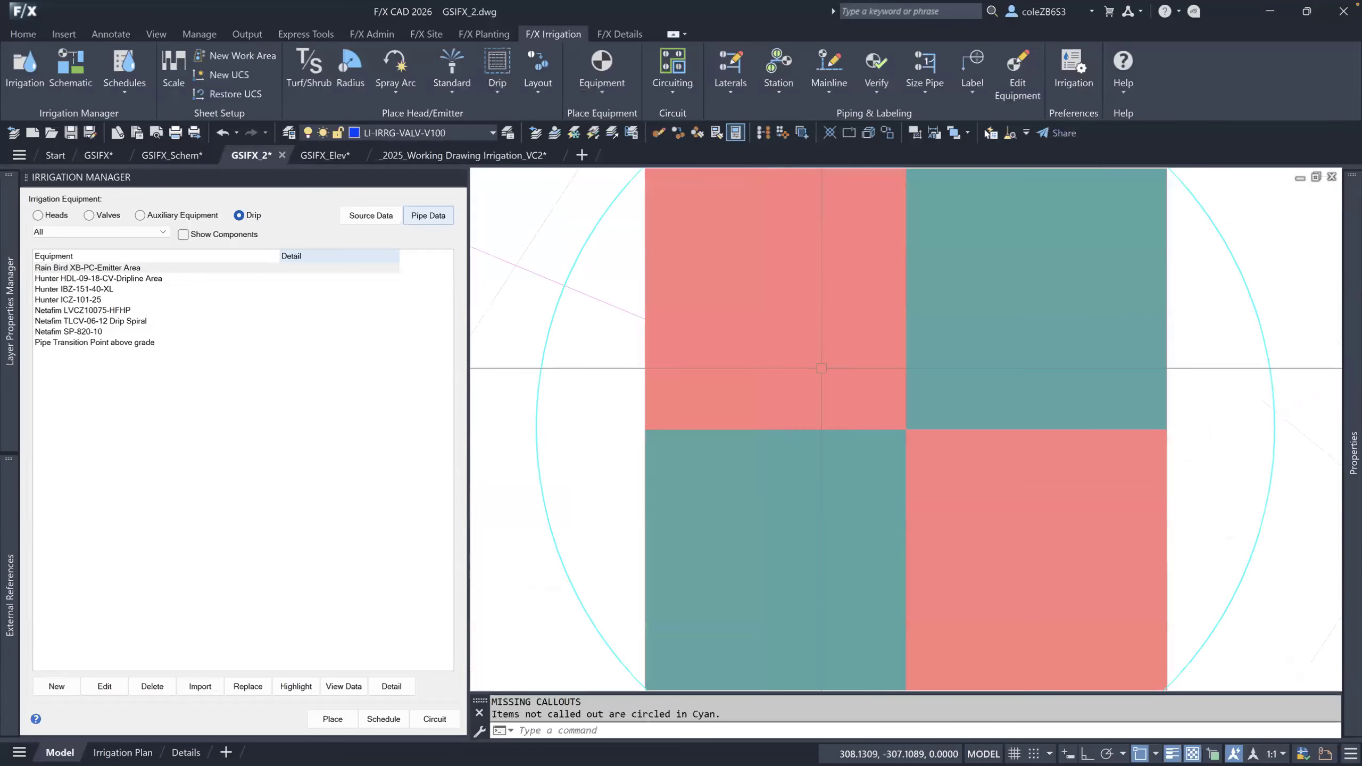
pyautogui.scroll(-3, 820, 377)
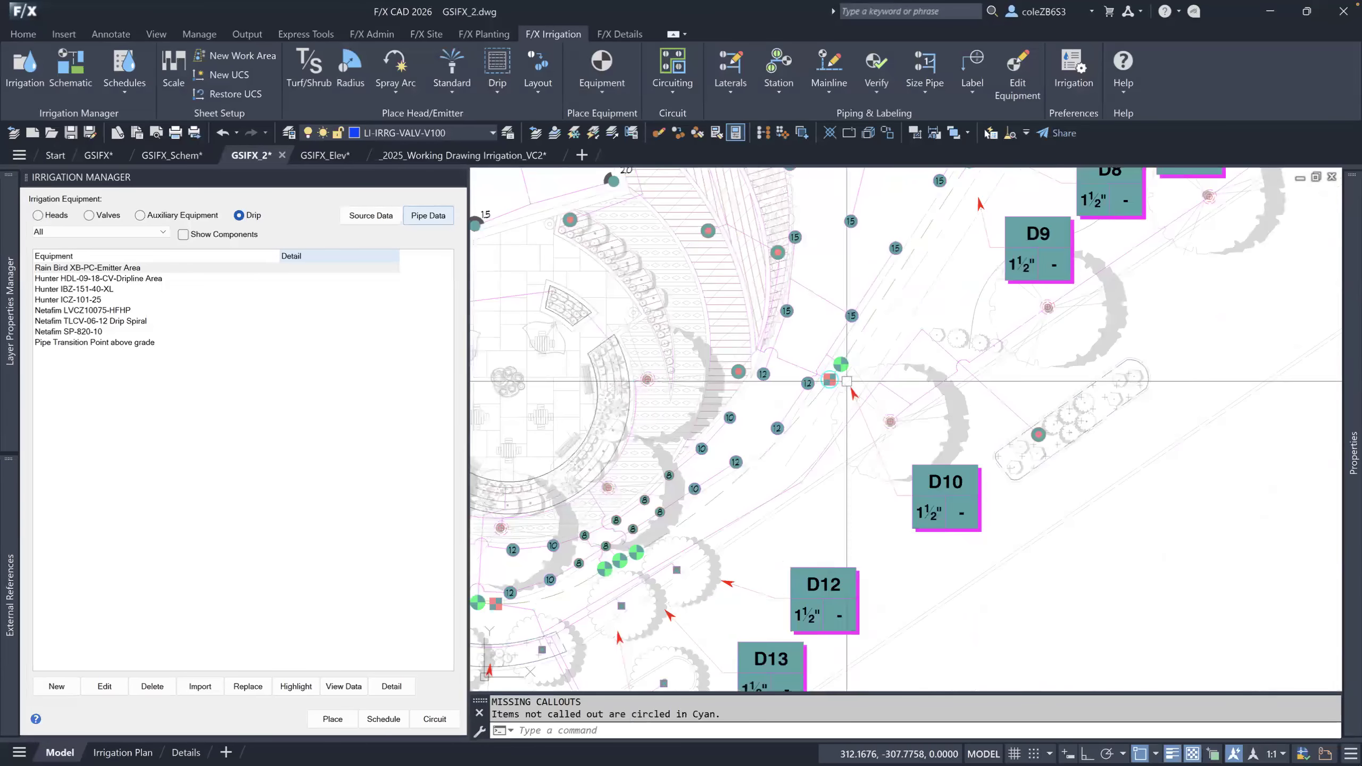
# Add callout D11 for controller D to the circled square valve, placing it beneath D10 with an arrow to the valve.
pyautogui.click(962, 62)
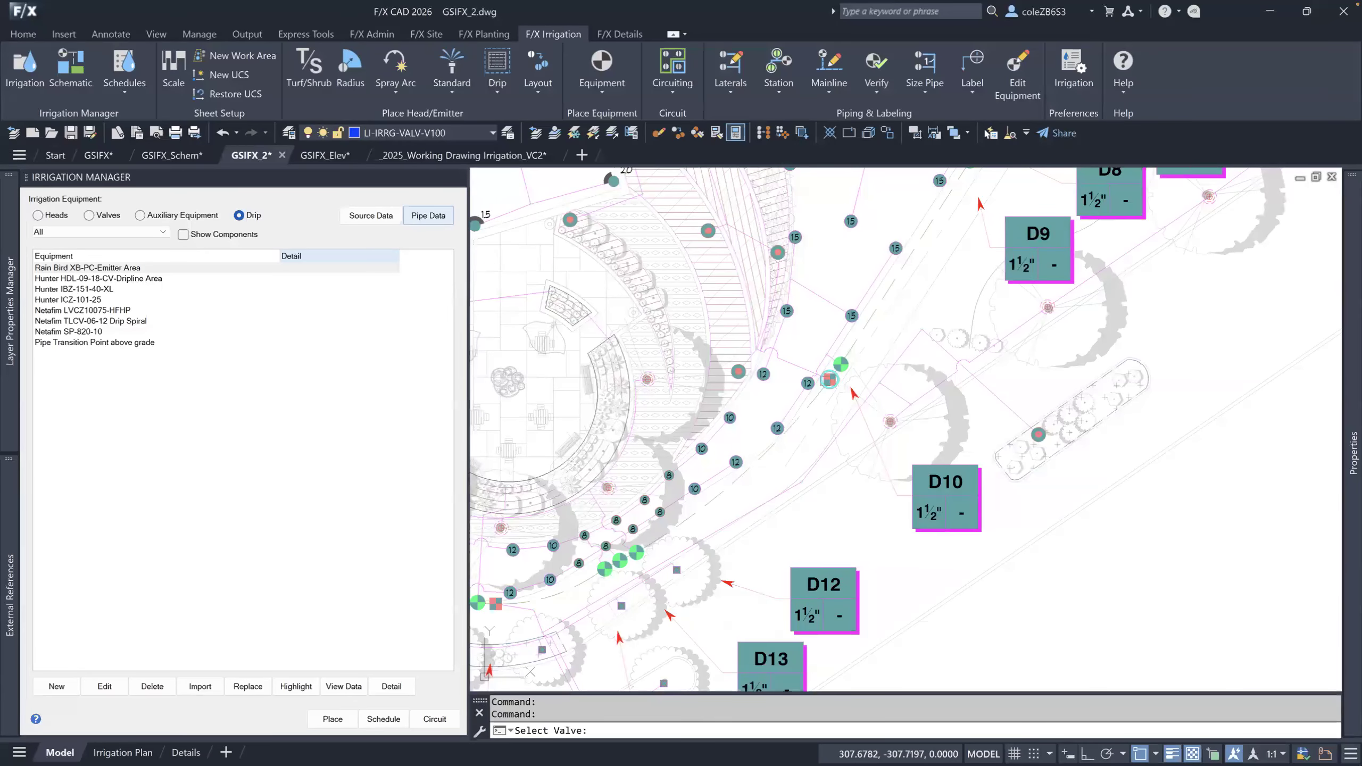
pyautogui.scroll(2, 827, 370)
pyautogui.scroll(2, 828, 369)
pyautogui.click(834, 392)
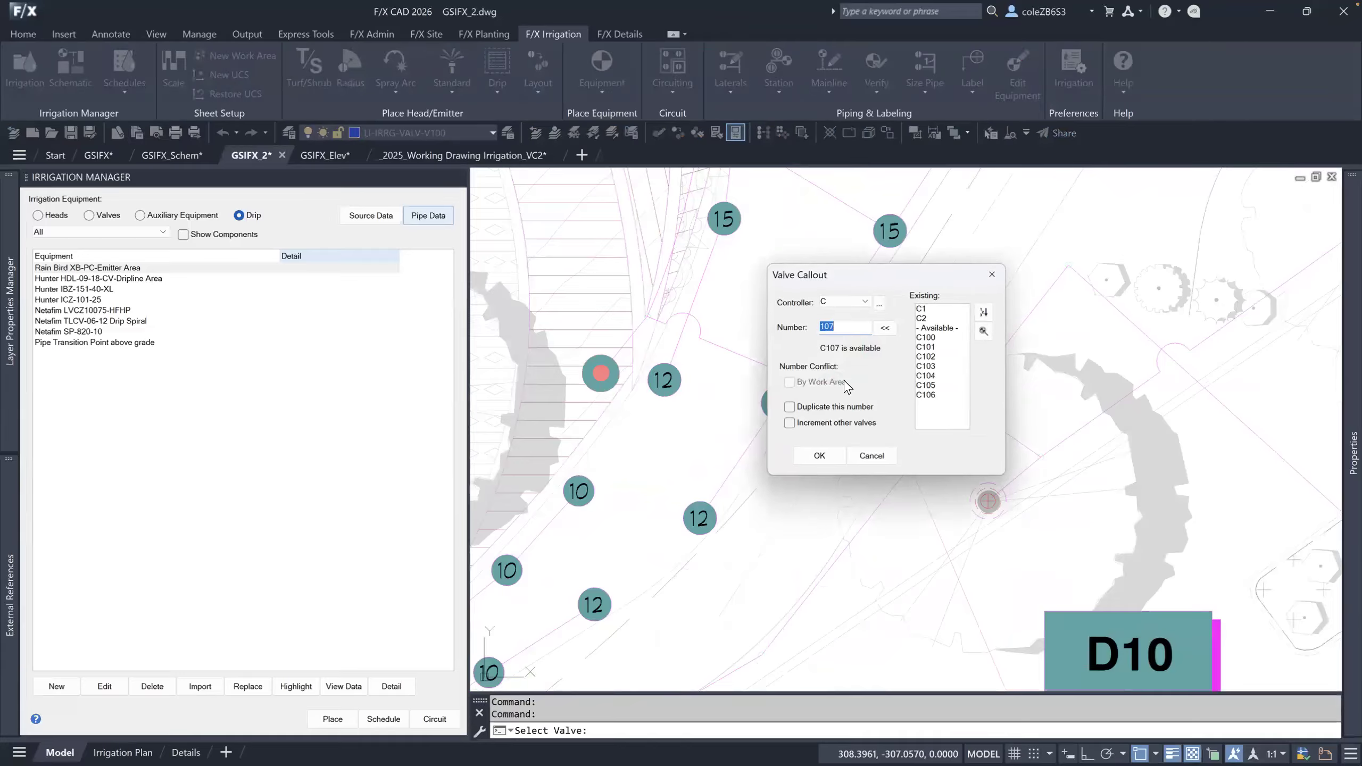
pyautogui.click(855, 301)
pyautogui.click(837, 330)
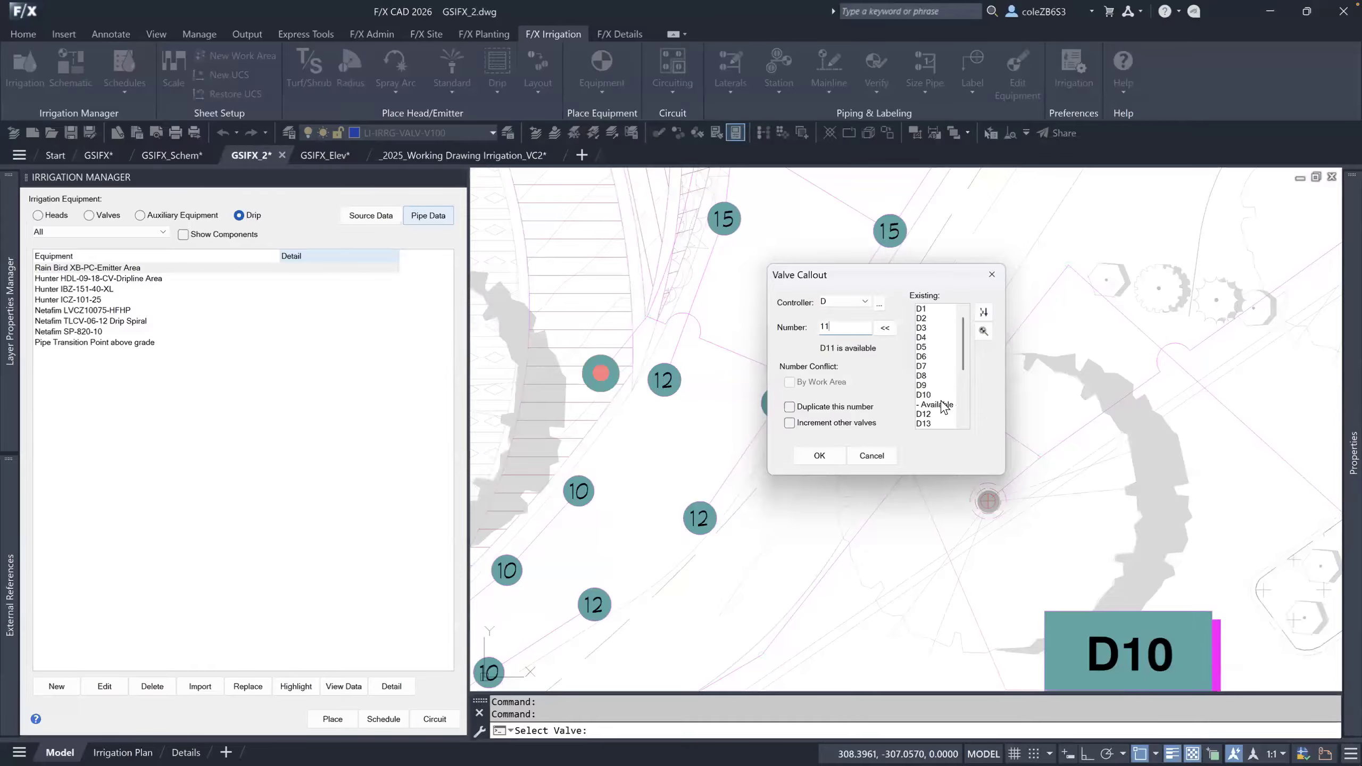
pyautogui.click(819, 456)
pyautogui.scroll(-4, 885, 427)
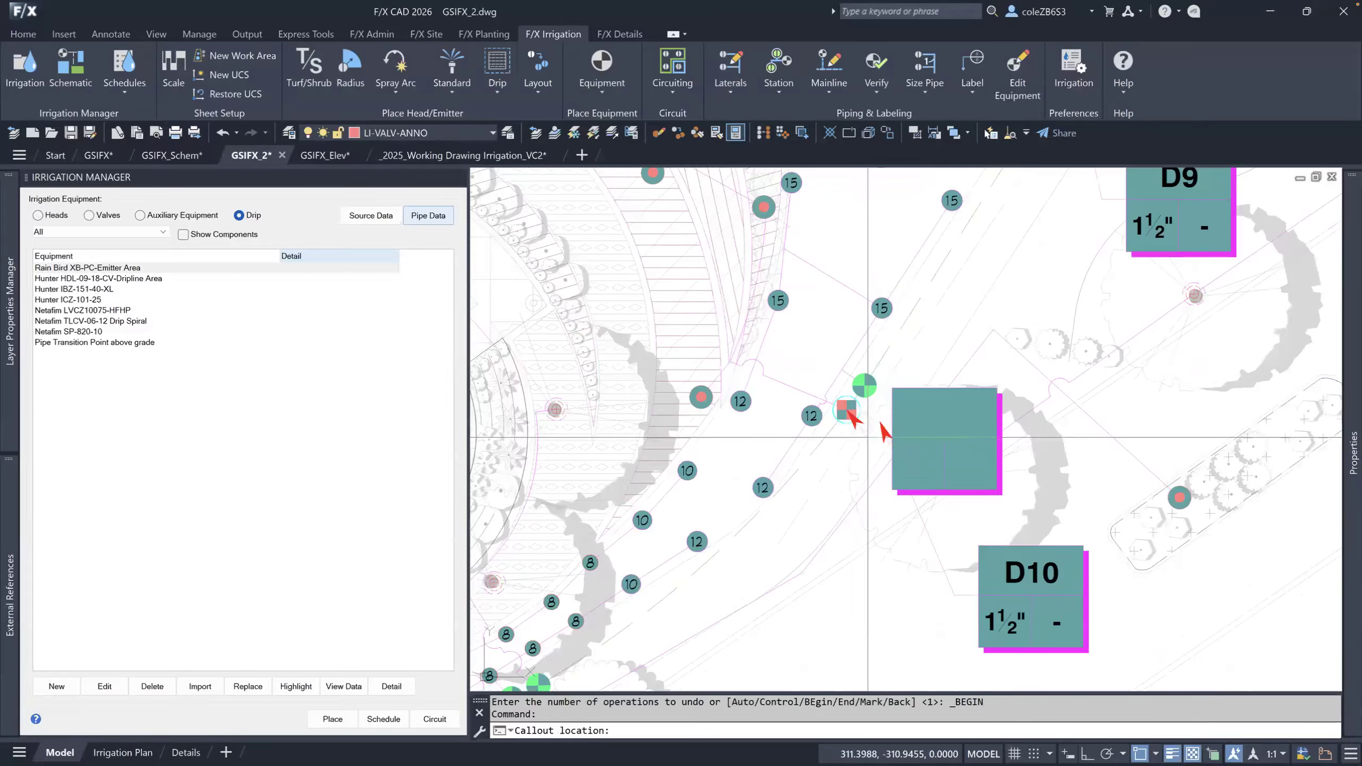
pyautogui.click(880, 432)
pyautogui.click(858, 436)
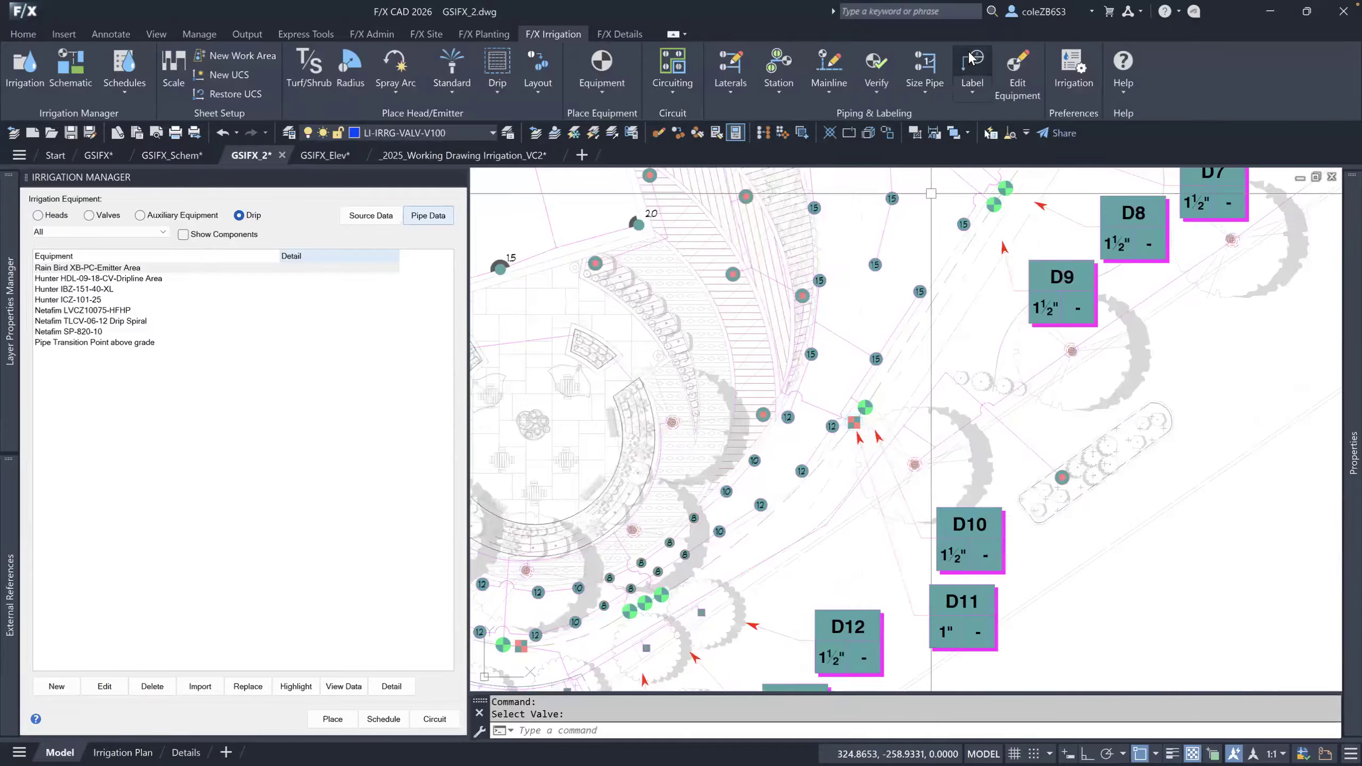
pyautogui.click(967, 612)
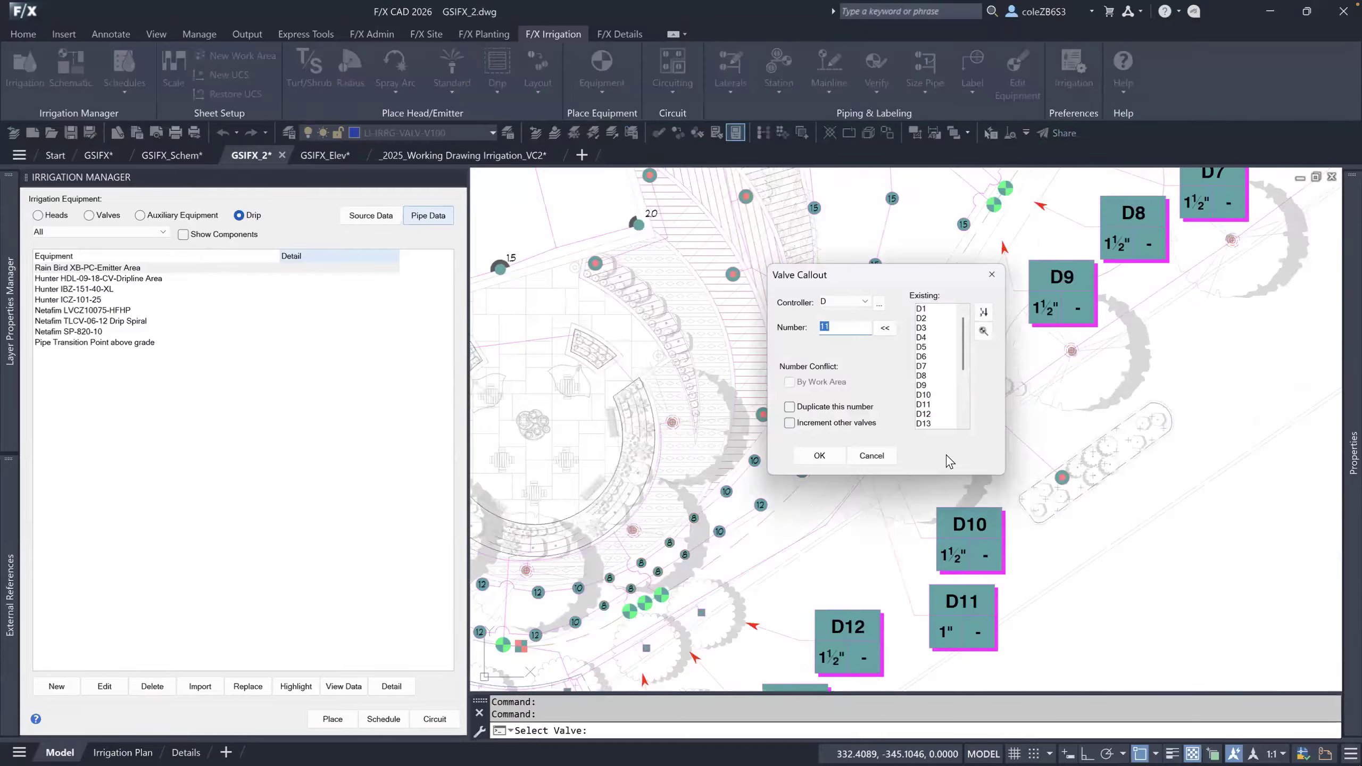
pyautogui.click(872, 456)
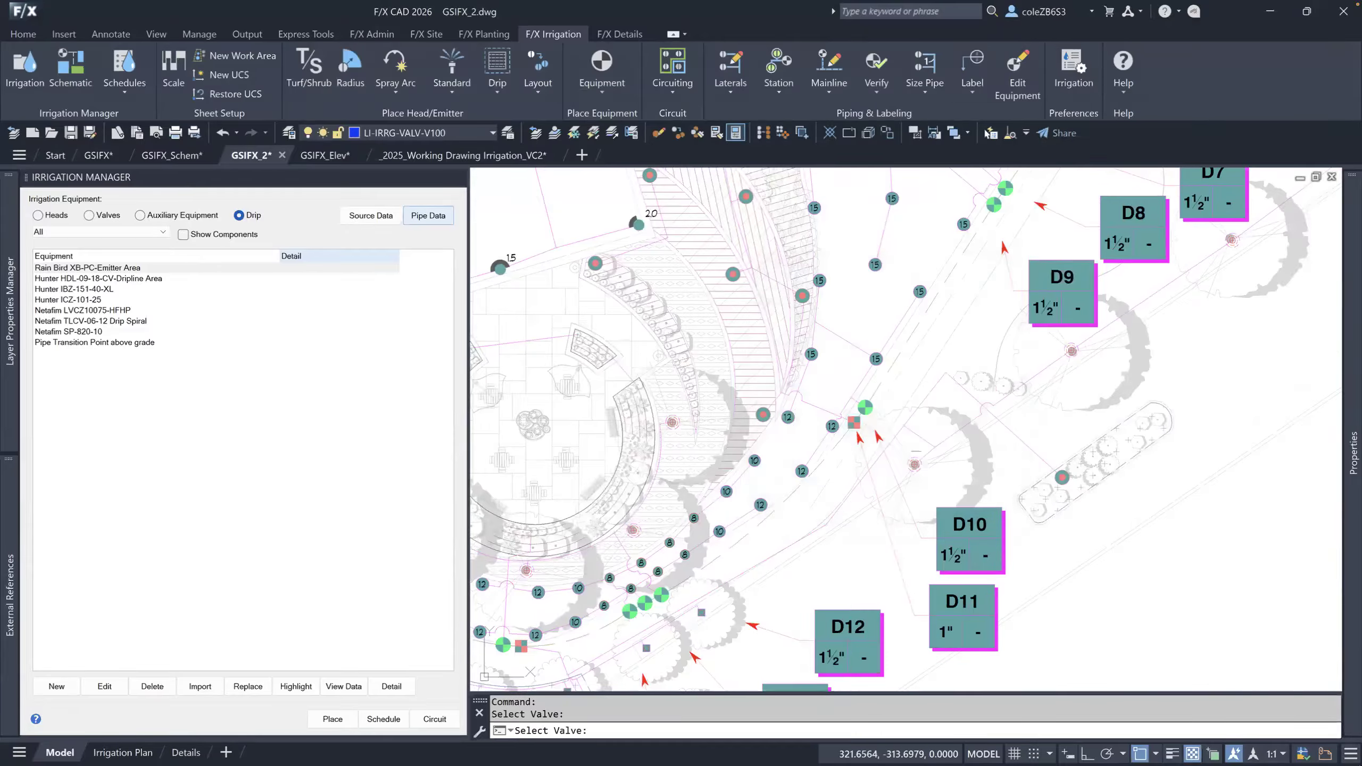
pyautogui.click(956, 64)
pyautogui.press('Escape')
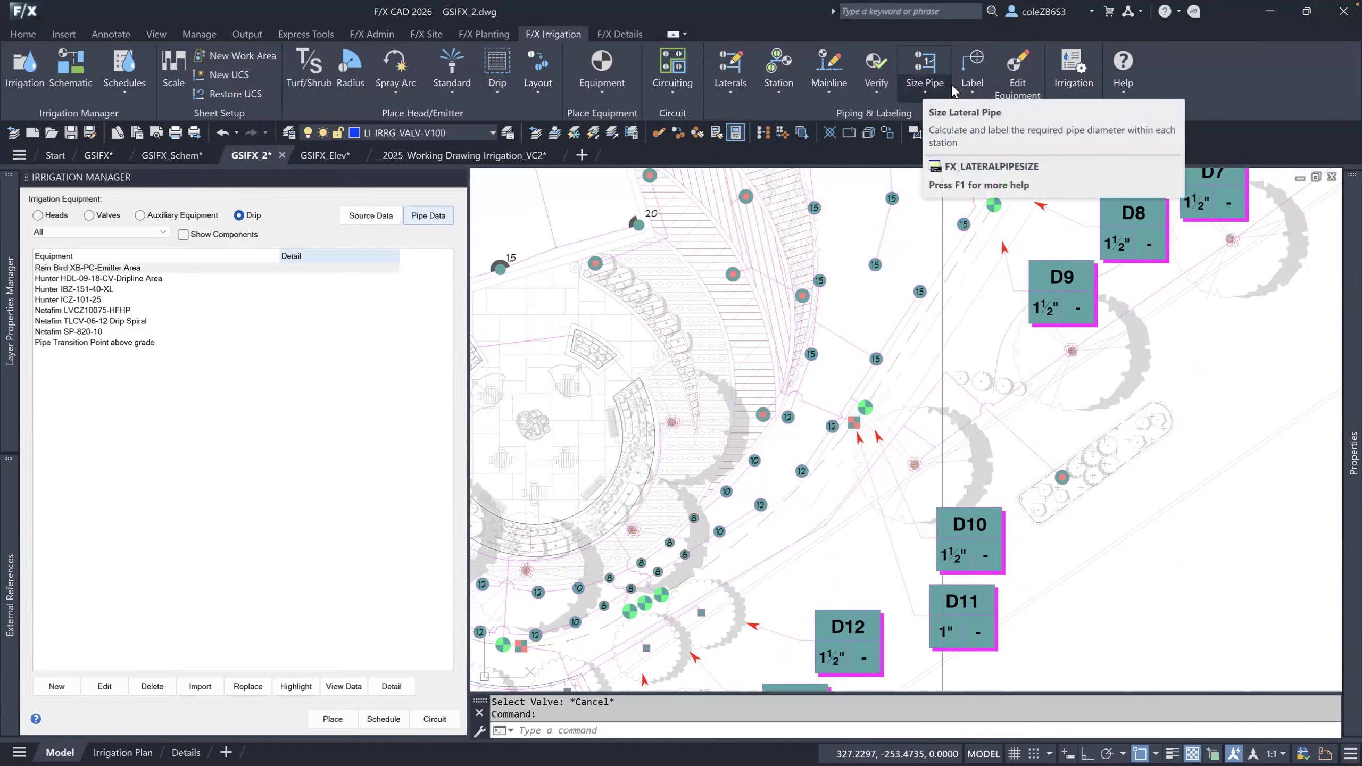
# Try sizing the lateral pipes of valve callout D12 with a pressure variation of 1%, and cancel the sizing.
pyautogui.click(930, 86)
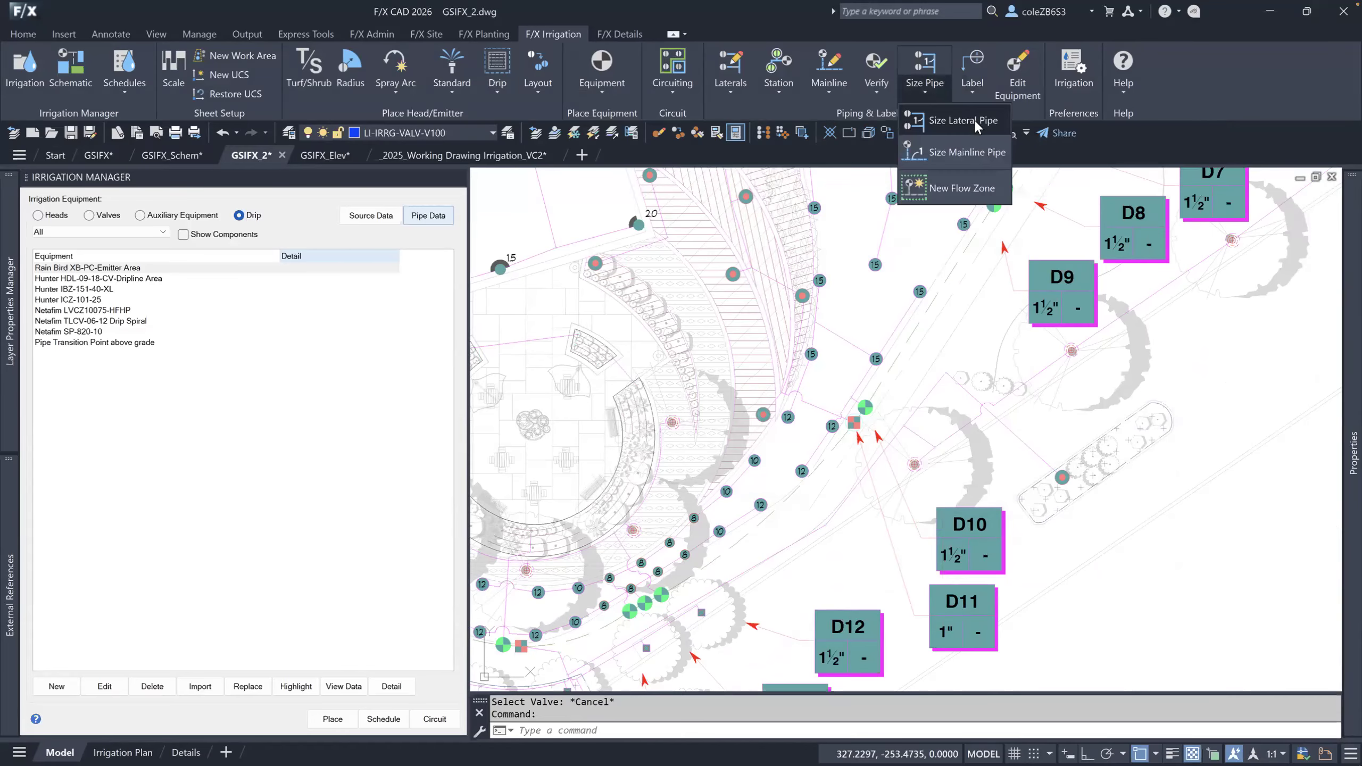
pyautogui.click(963, 120)
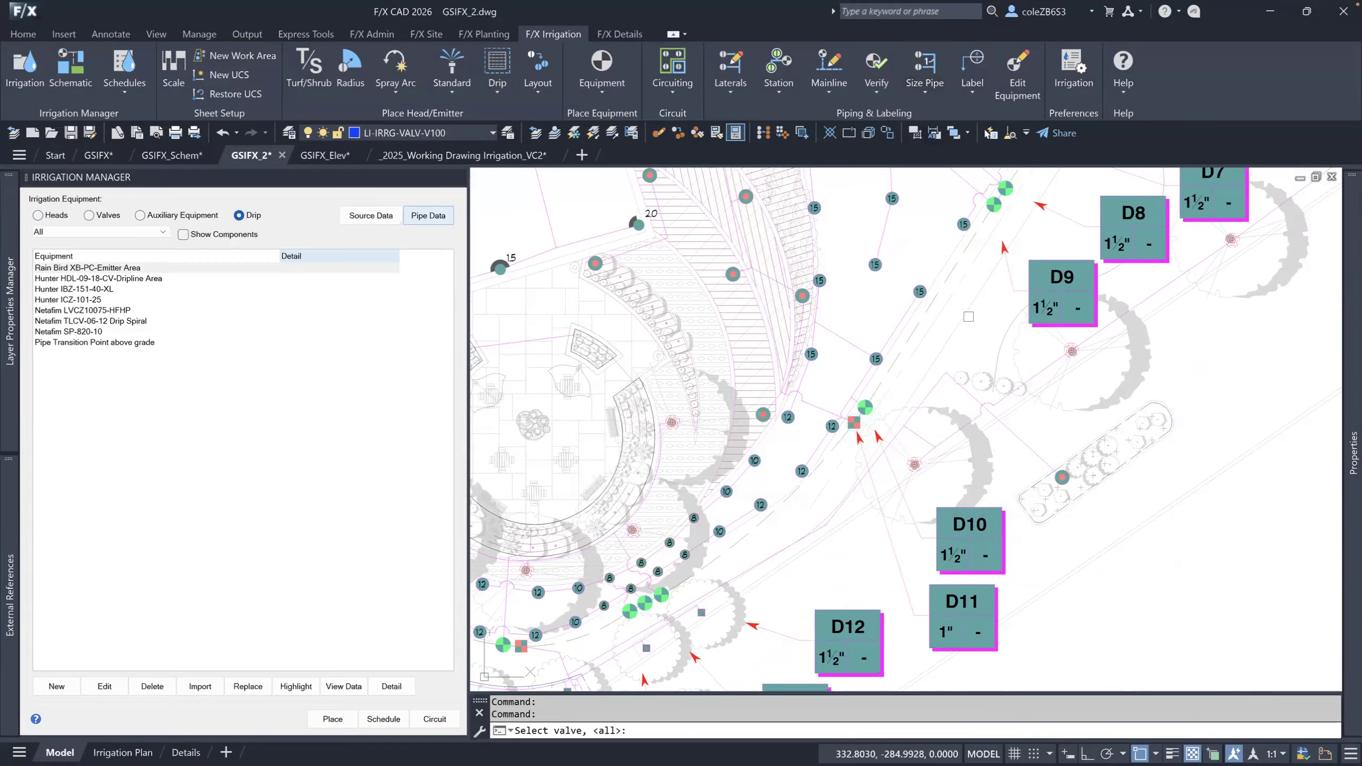
pyautogui.scroll(-4, 865, 347)
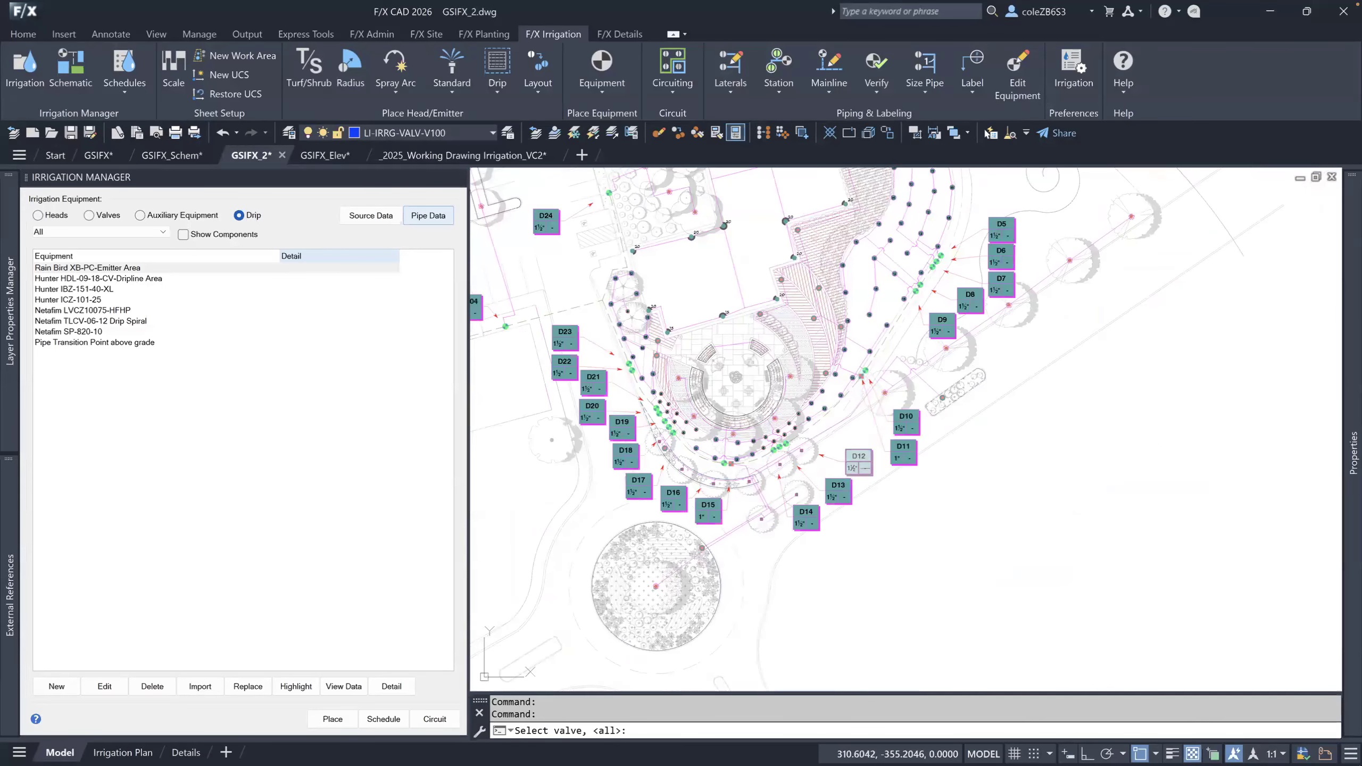
pyautogui.click(863, 462)
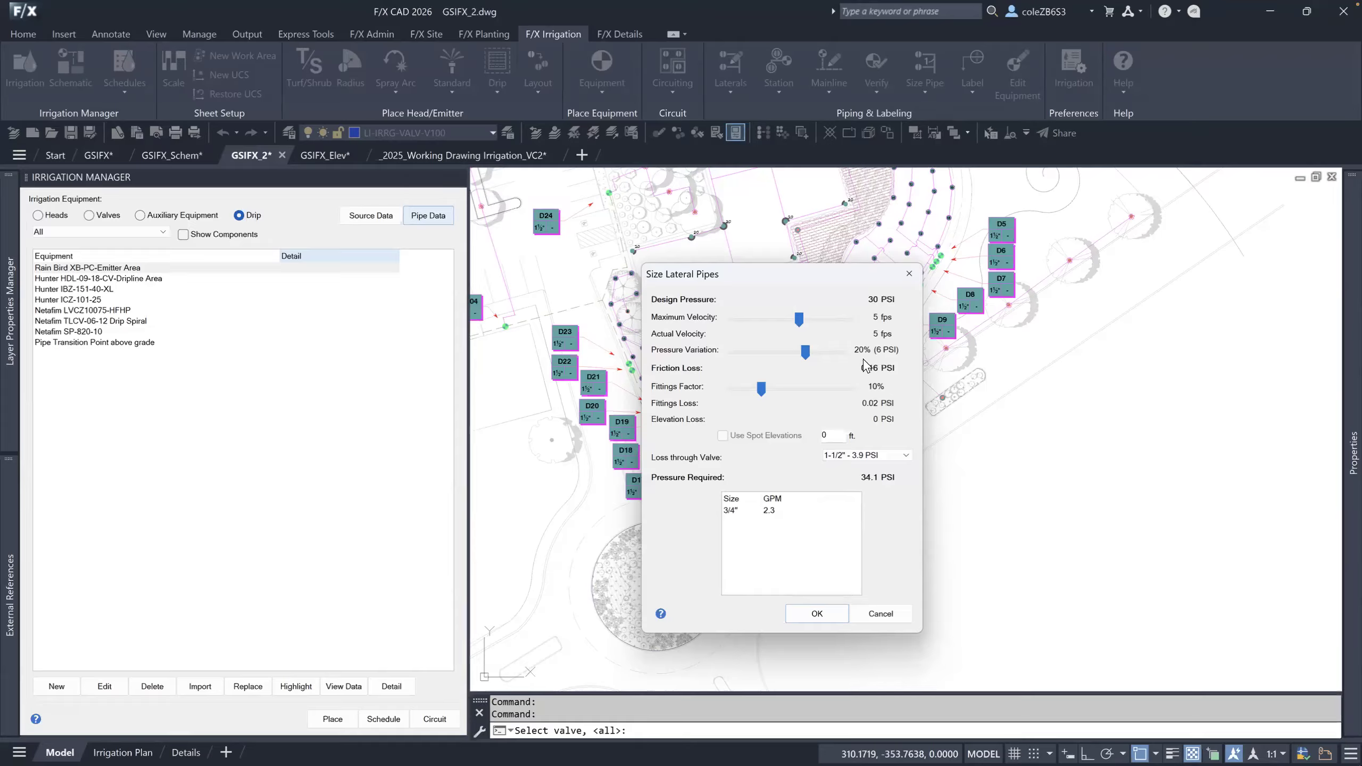
pyautogui.moveTo(809, 359); pyautogui.dragTo(739, 359)
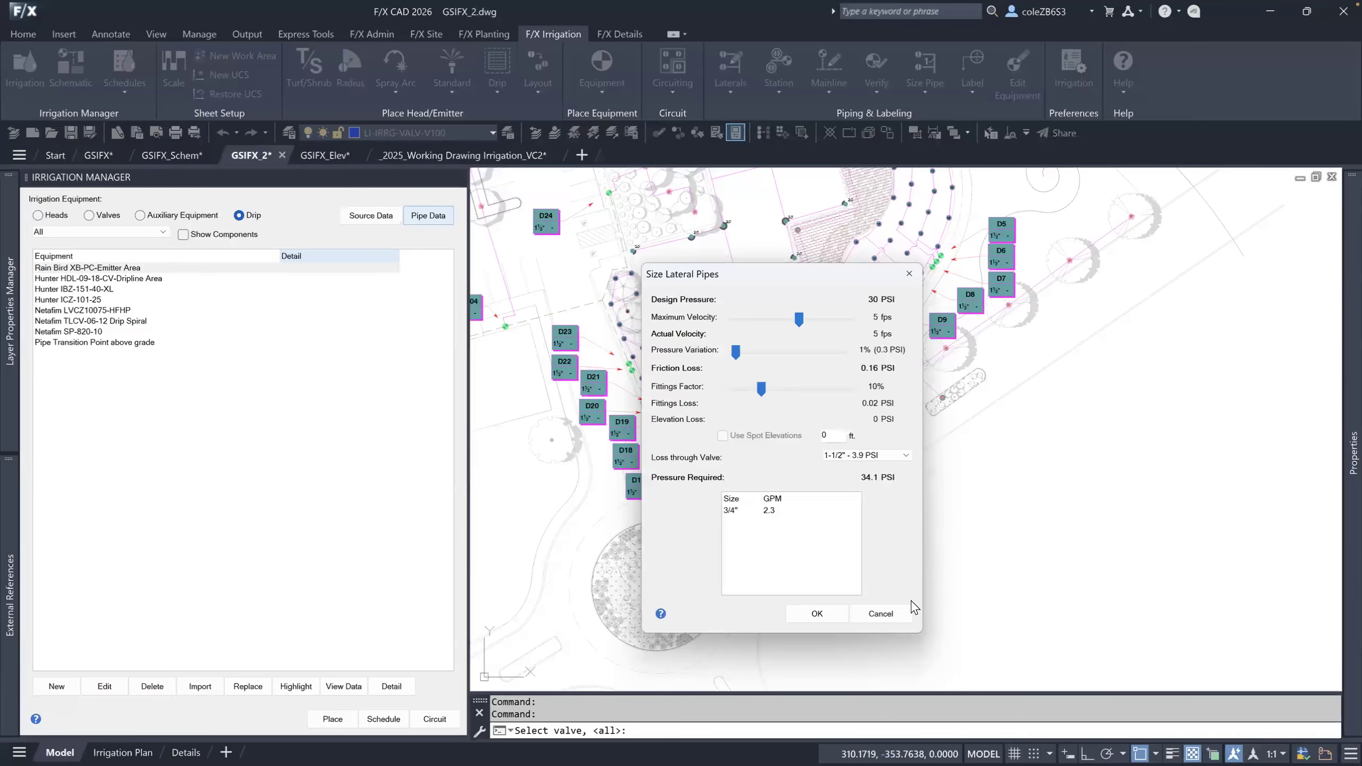
pyautogui.click(882, 613)
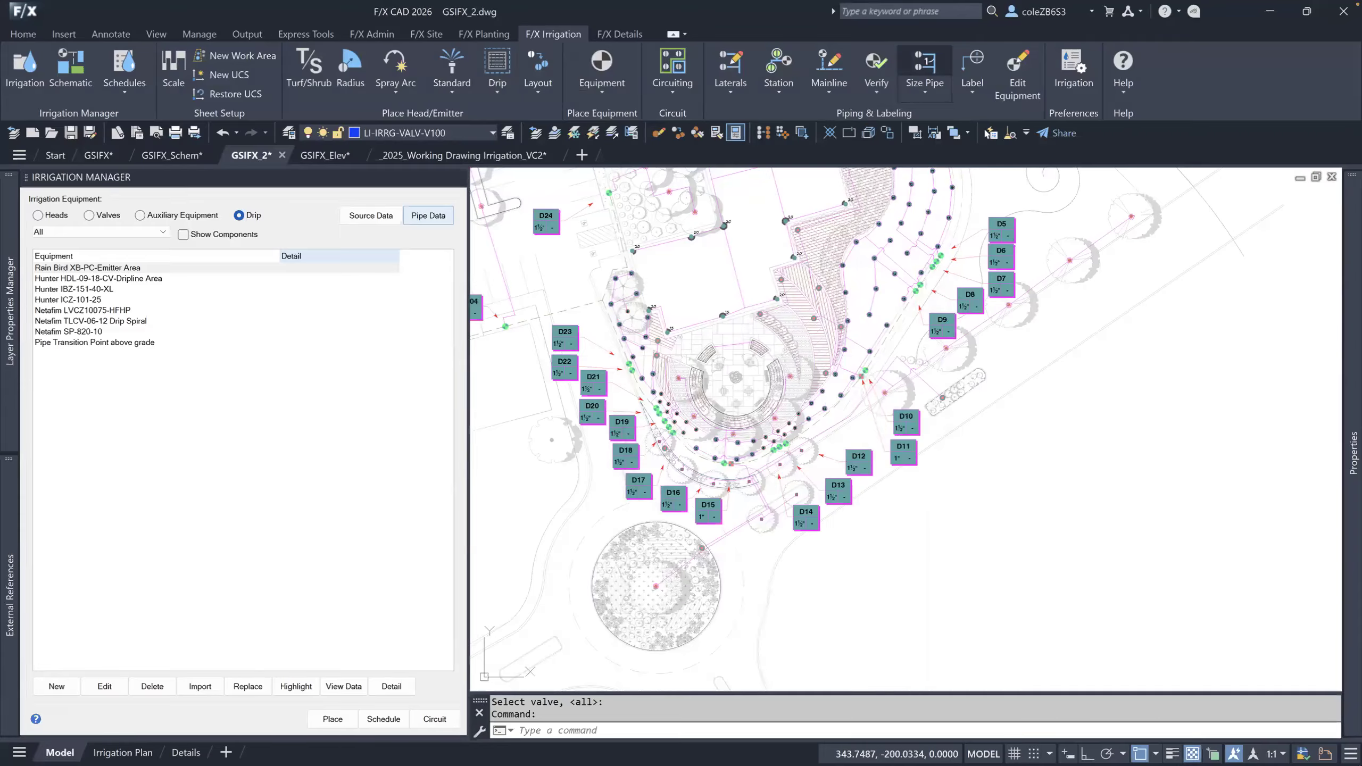
# Try sizing the lateral pipes of valve callout D9 with a pressure variation of 19%, and look through the valve loss options.
pyautogui.click(927, 67)
pyautogui.moveTo(805, 353)
pyautogui.mouseDown()
pyautogui.moveTo(735, 360)
pyautogui.moveTo(804, 361)
pyautogui.mouseUp()
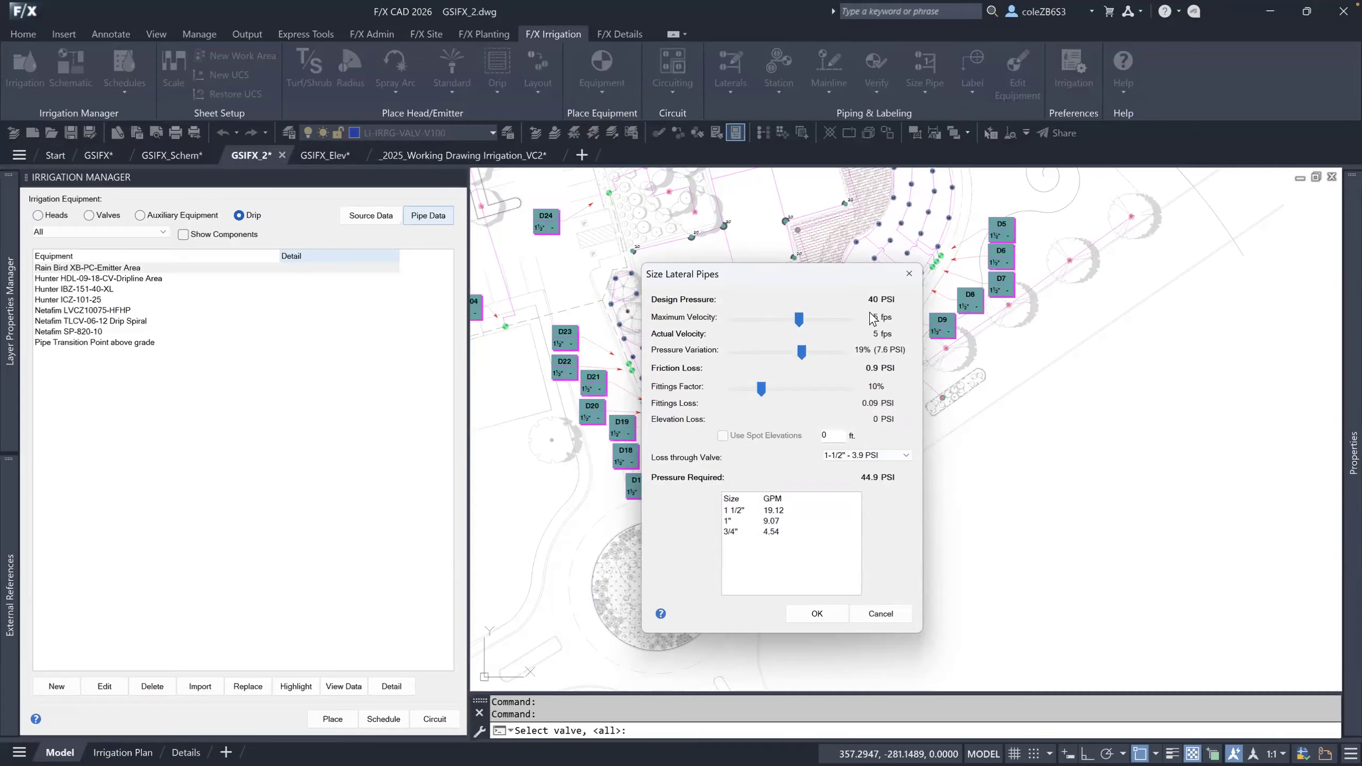
pyautogui.click(884, 455)
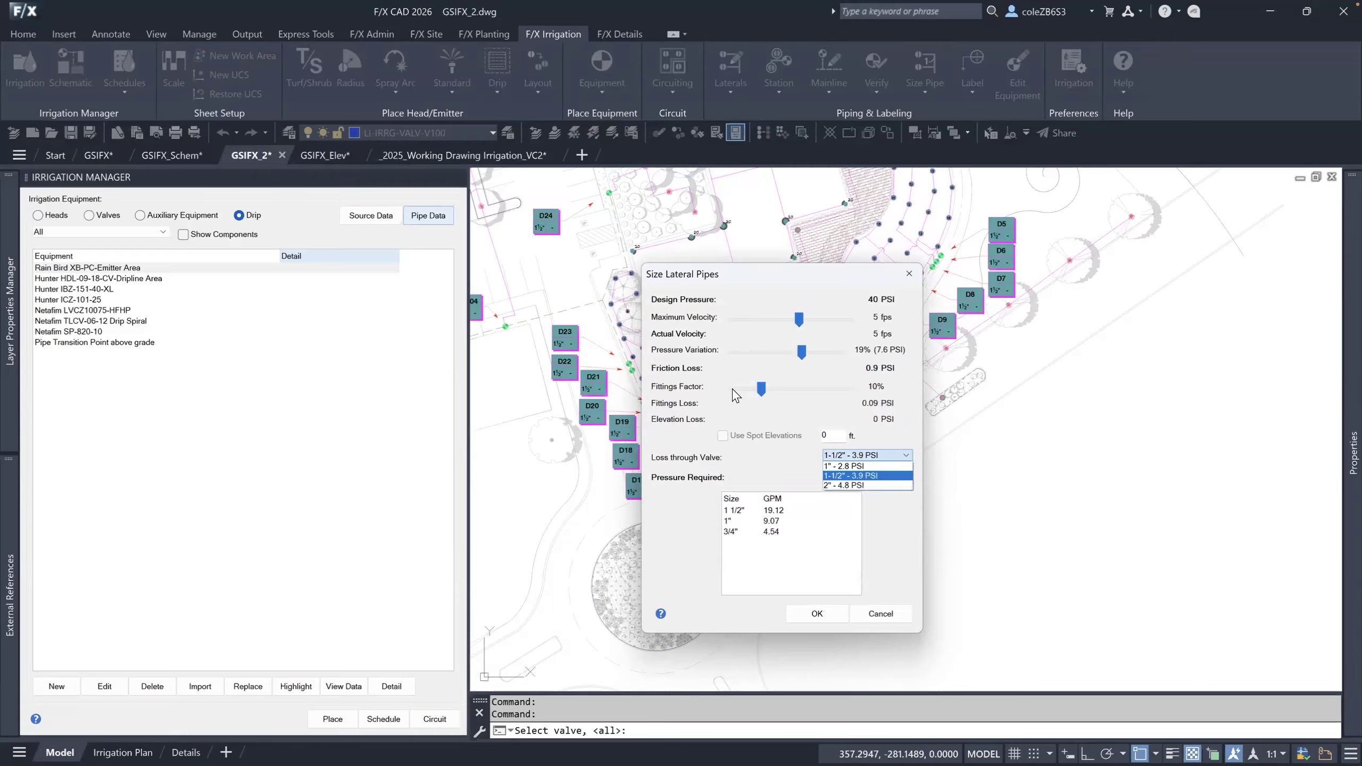
pyautogui.click(817, 613)
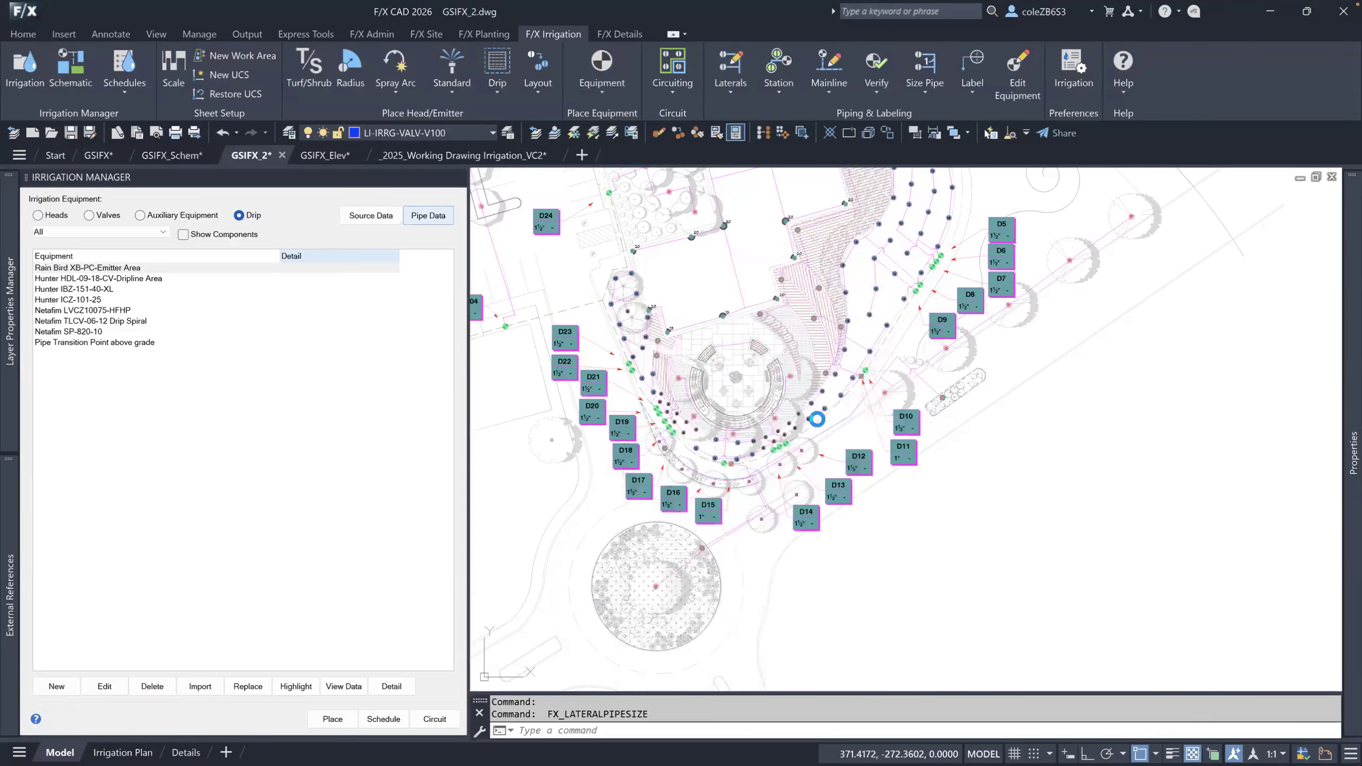
# Rerun lateral pipe sizing for valve callout D9 and try other valve losses, returning to 1-1/2" - 3.9 PSI.
pyautogui.press('Return')
pyautogui.press('Return')
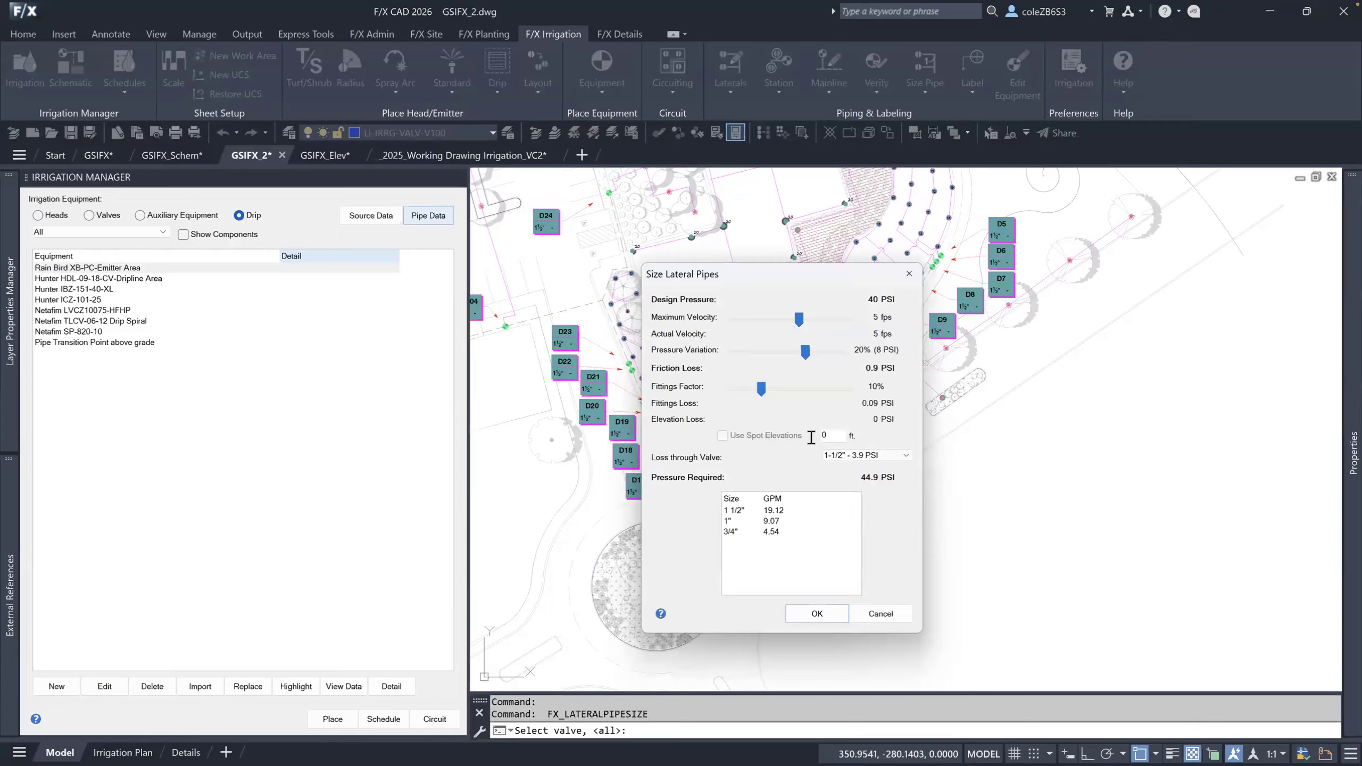
pyautogui.click(863, 456)
pyautogui.click(890, 477)
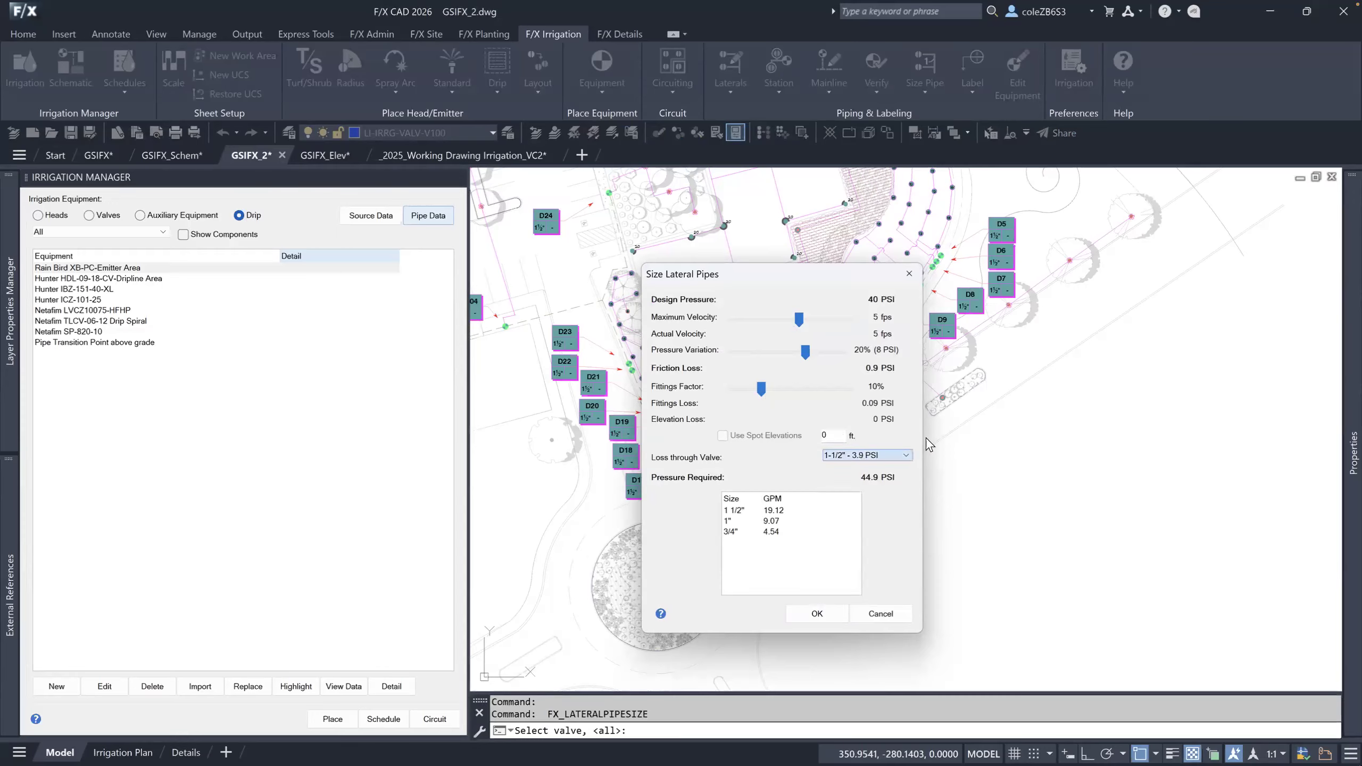
pyautogui.click(899, 459)
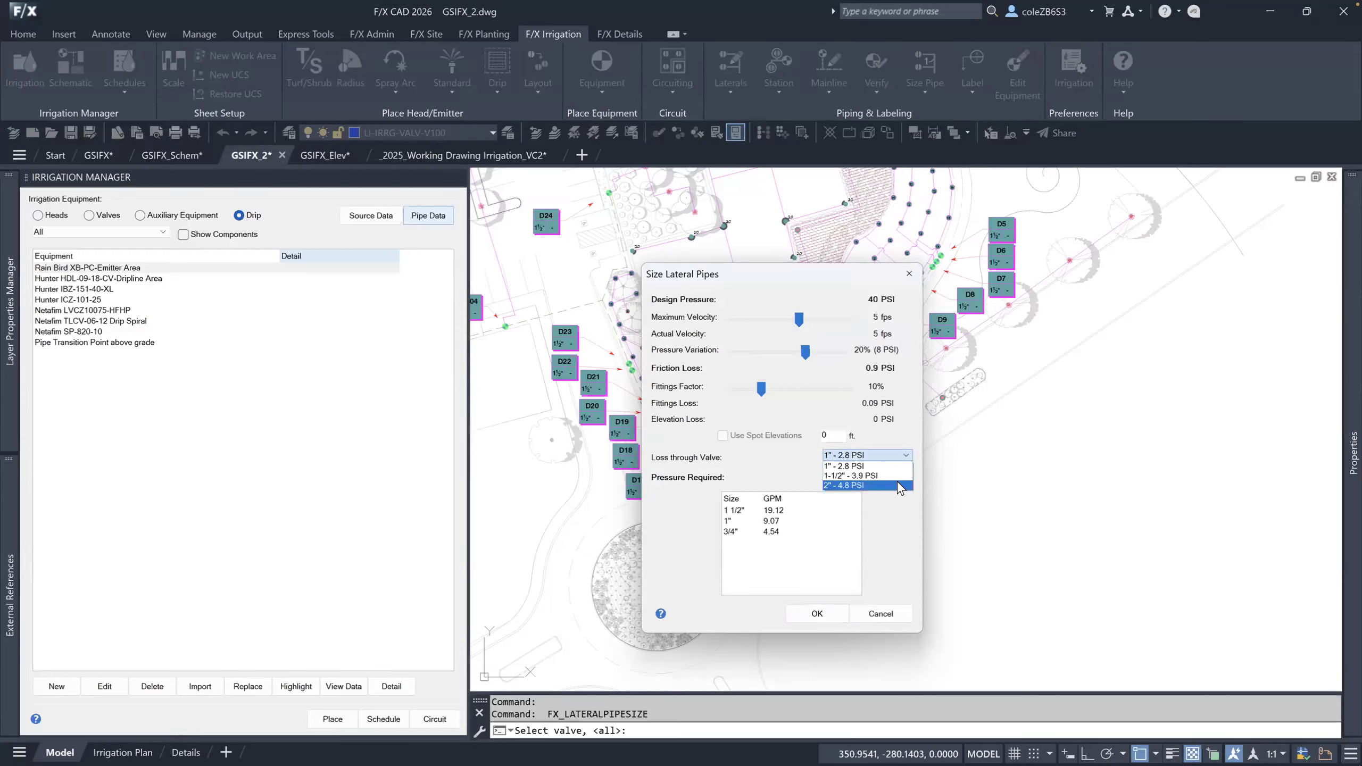
pyautogui.click(891, 478)
pyautogui.click(860, 457)
pyautogui.click(862, 476)
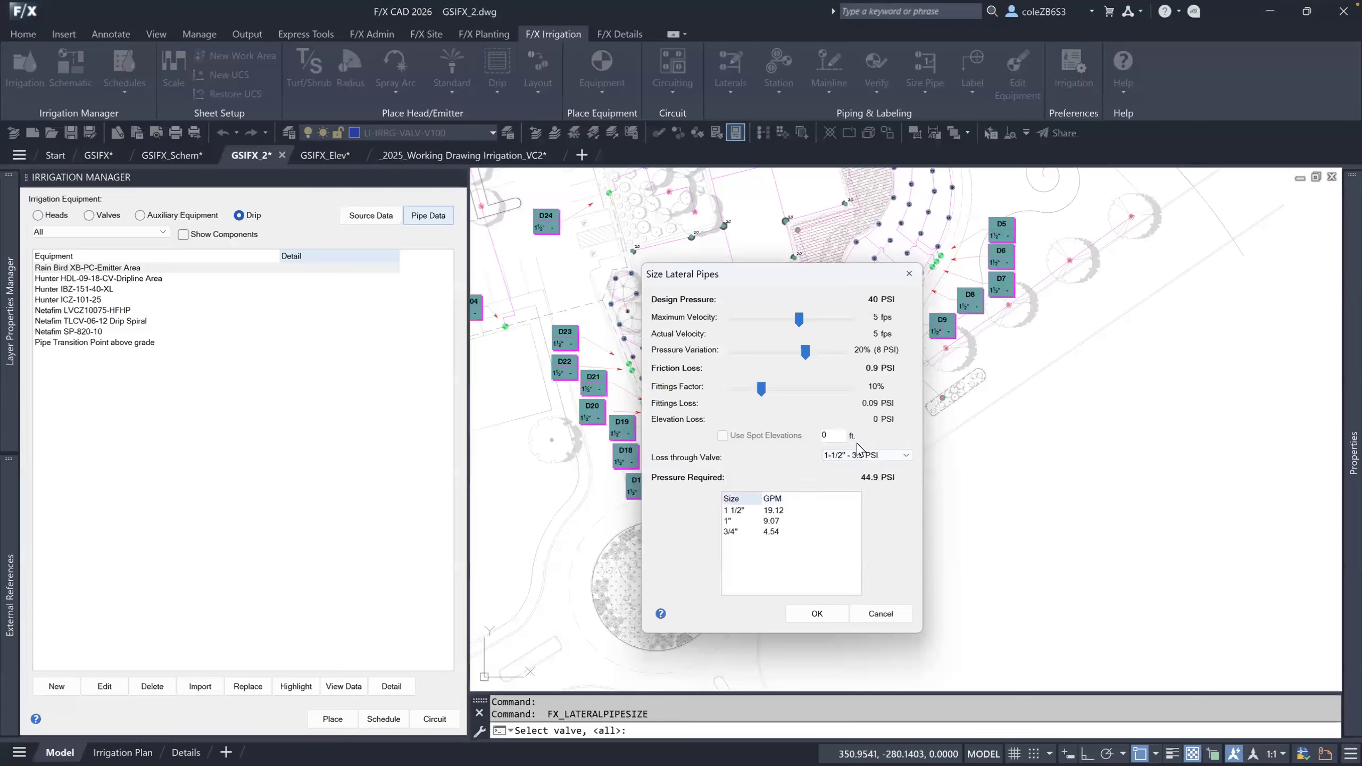
# Try maximum velocities of 2, 5.5 and 5.8 fps in the lateral pipe sizing, and cancel it.
pyautogui.moveTo(803, 325)
pyautogui.mouseDown()
pyautogui.moveTo(829, 325)
pyautogui.moveTo(807, 323)
pyautogui.mouseUp()
pyautogui.click(753, 326)
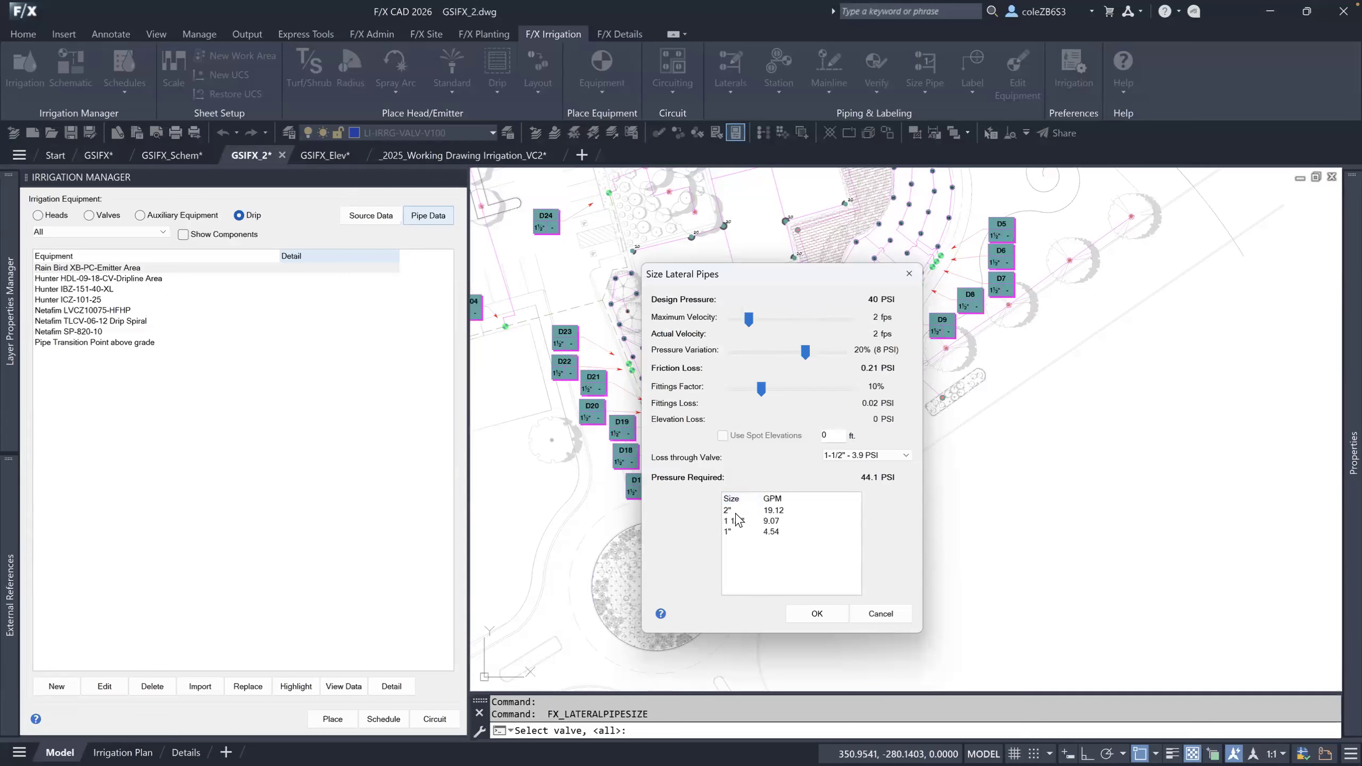
pyautogui.click(811, 321)
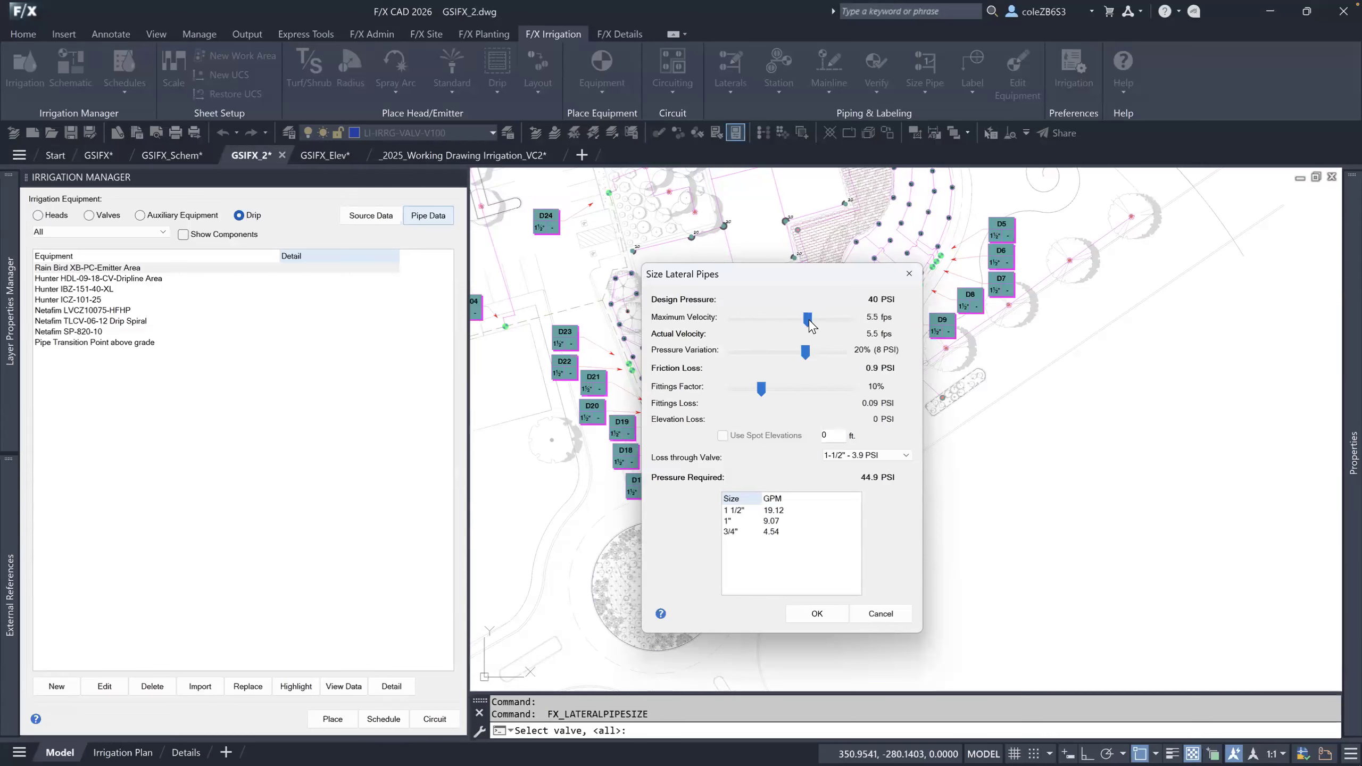
pyautogui.click(815, 319)
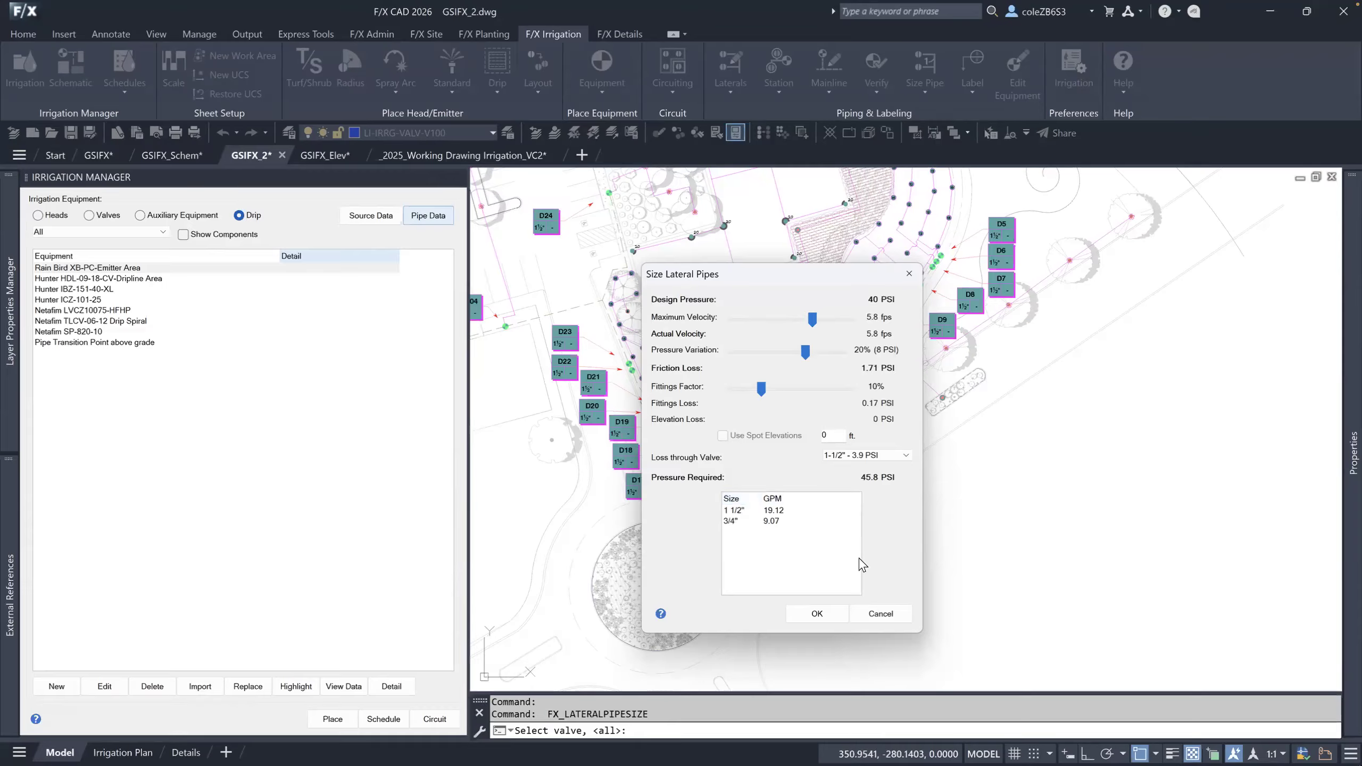
pyautogui.click(882, 615)
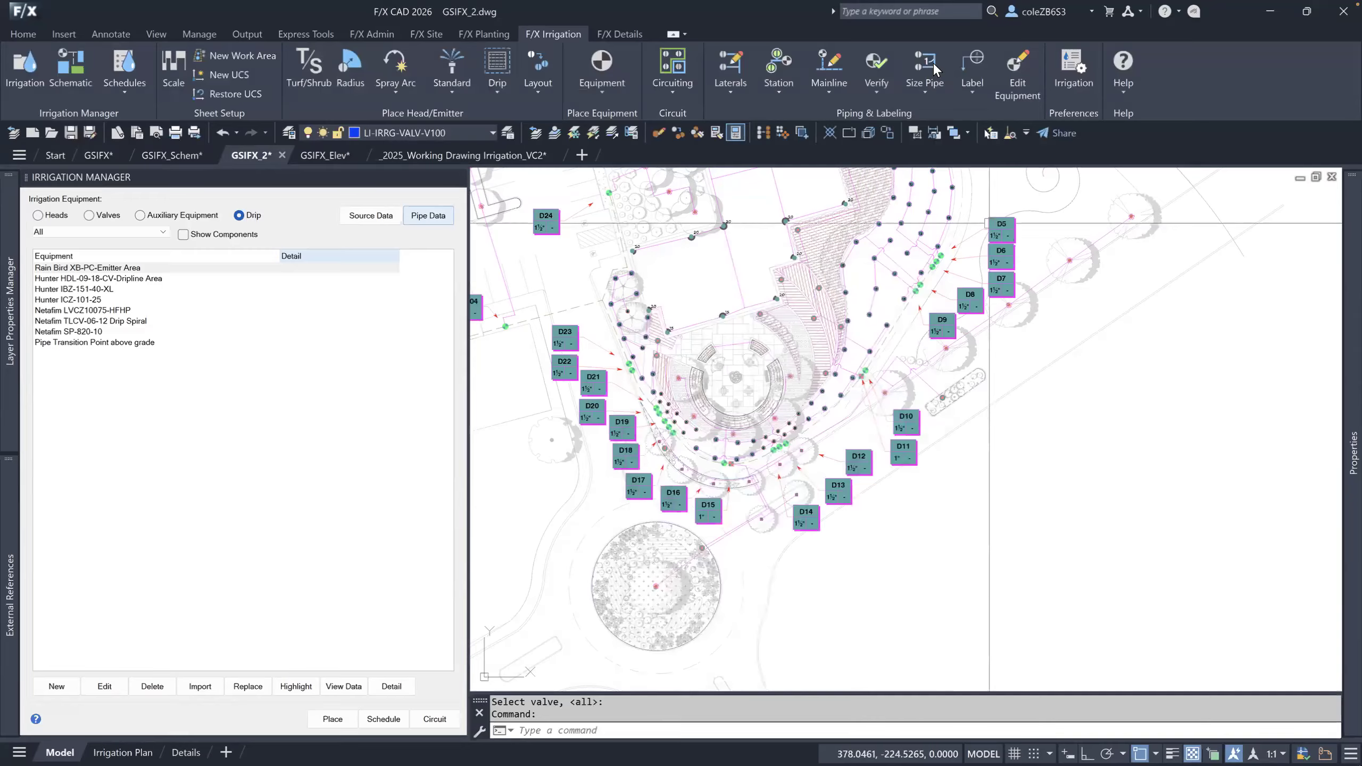
# Size all lateral pipes with a maximum velocity of 5.00 ft/sec, 20% pressure variation and a 10% fittings factor.
pyautogui.click(934, 67)
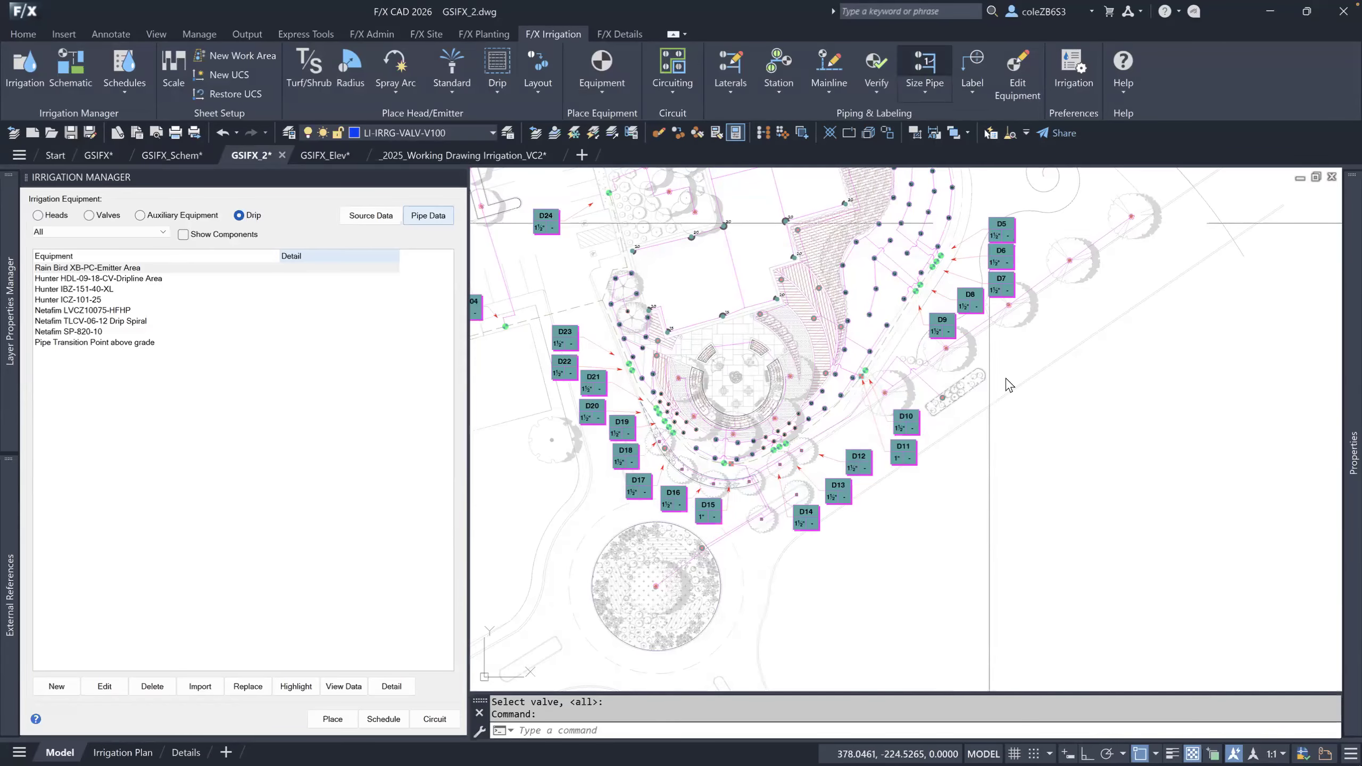
pyautogui.press('Return')
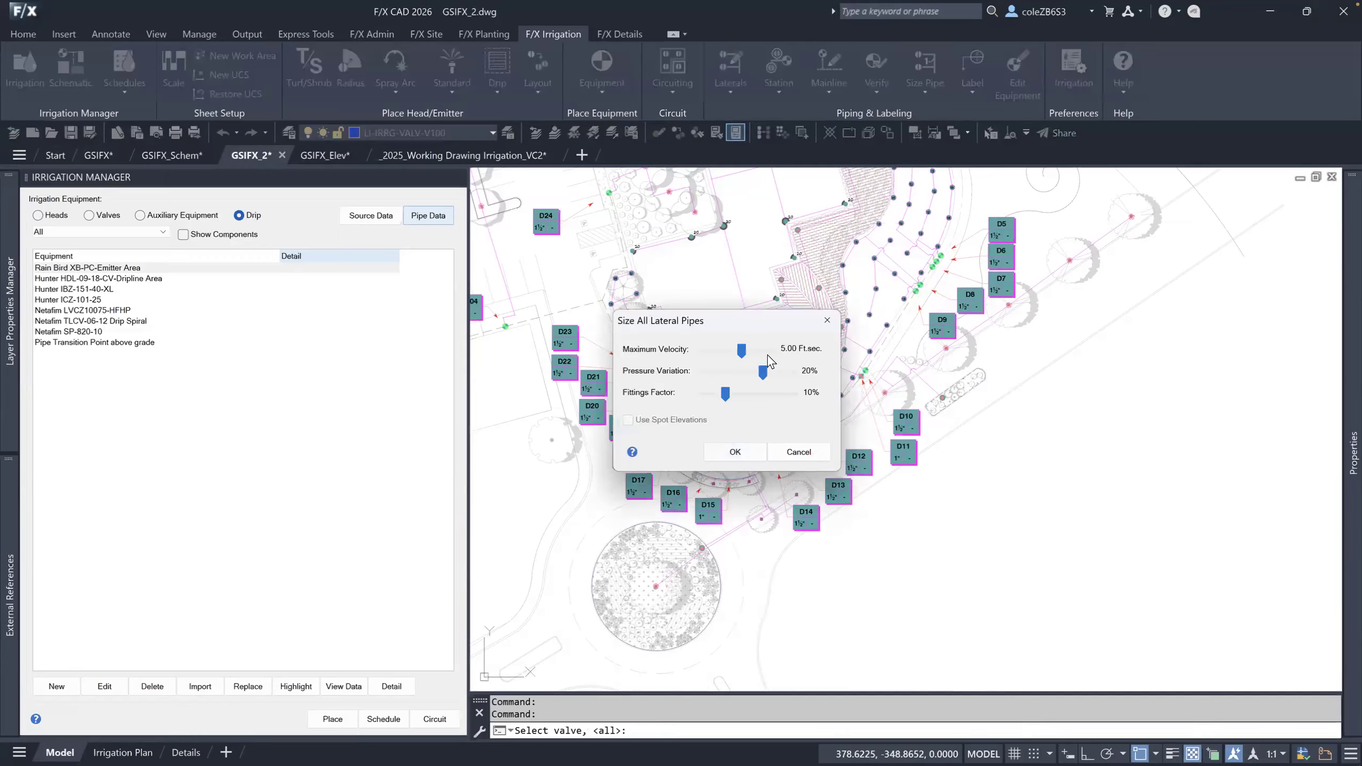
pyautogui.click(751, 452)
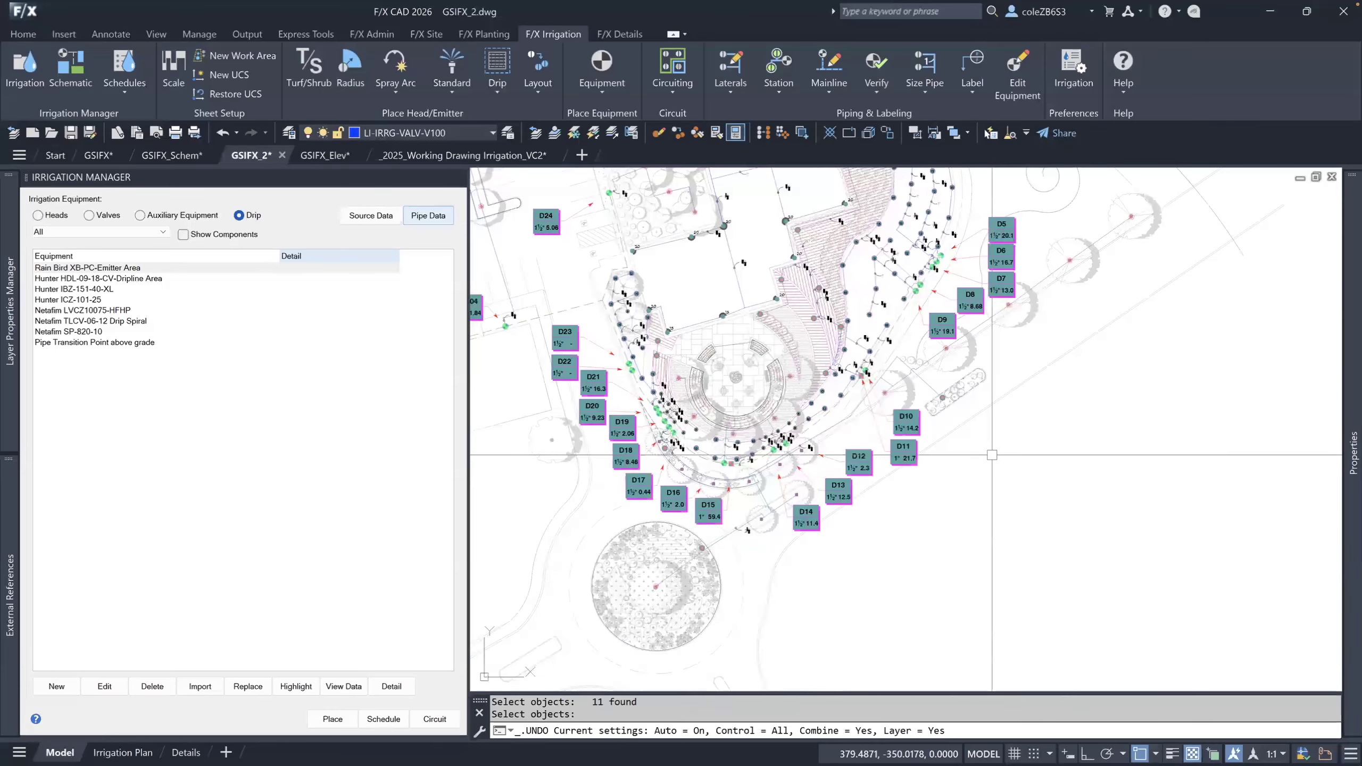
pyautogui.moveTo(686, 338); pyautogui.dragTo(869, 473, button='middle')
pyautogui.scroll(2, 827, 453)
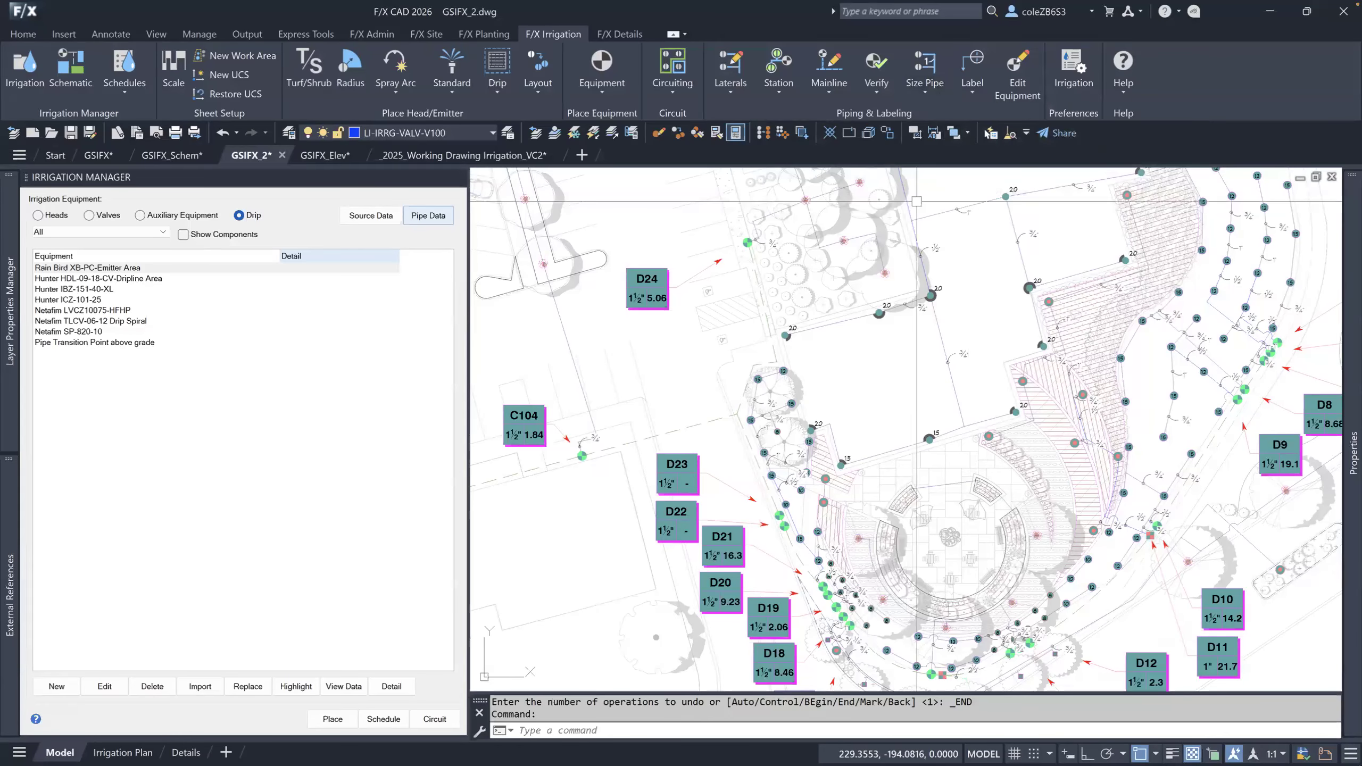
# Try sizing the mainline for multiple valves operating at a maximum flow of 50 GPM, and decline to continue with unsized laterals.
pyautogui.click(925, 89)
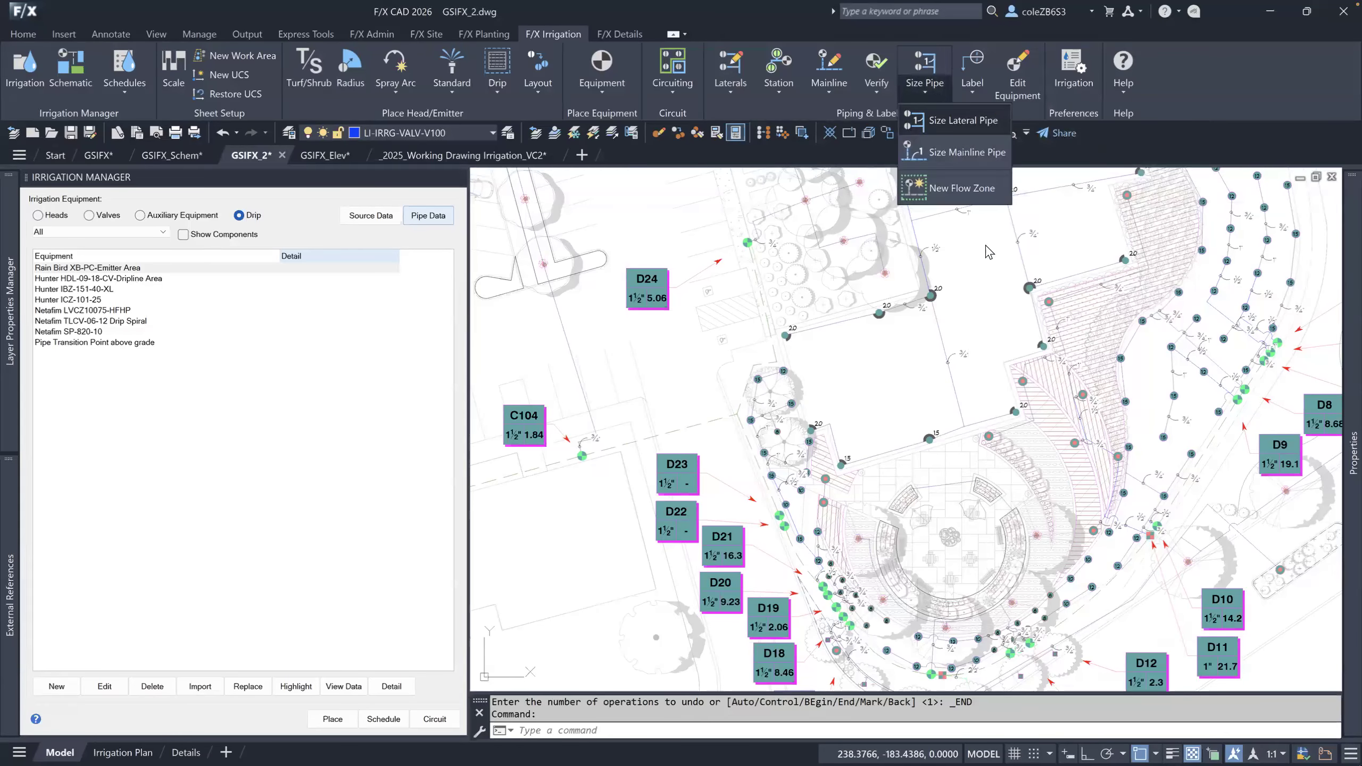
pyautogui.click(944, 154)
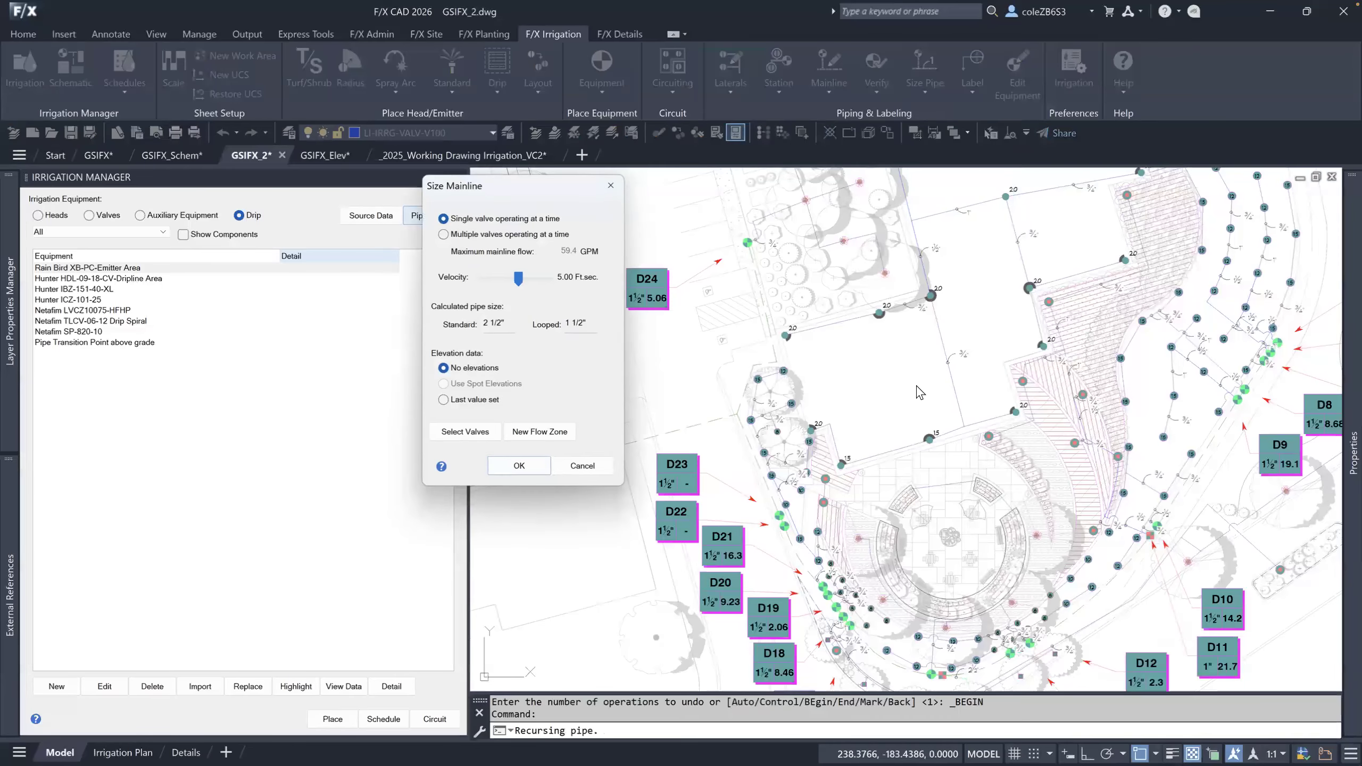
pyautogui.moveTo(594, 185); pyautogui.dragTo(767, 235)
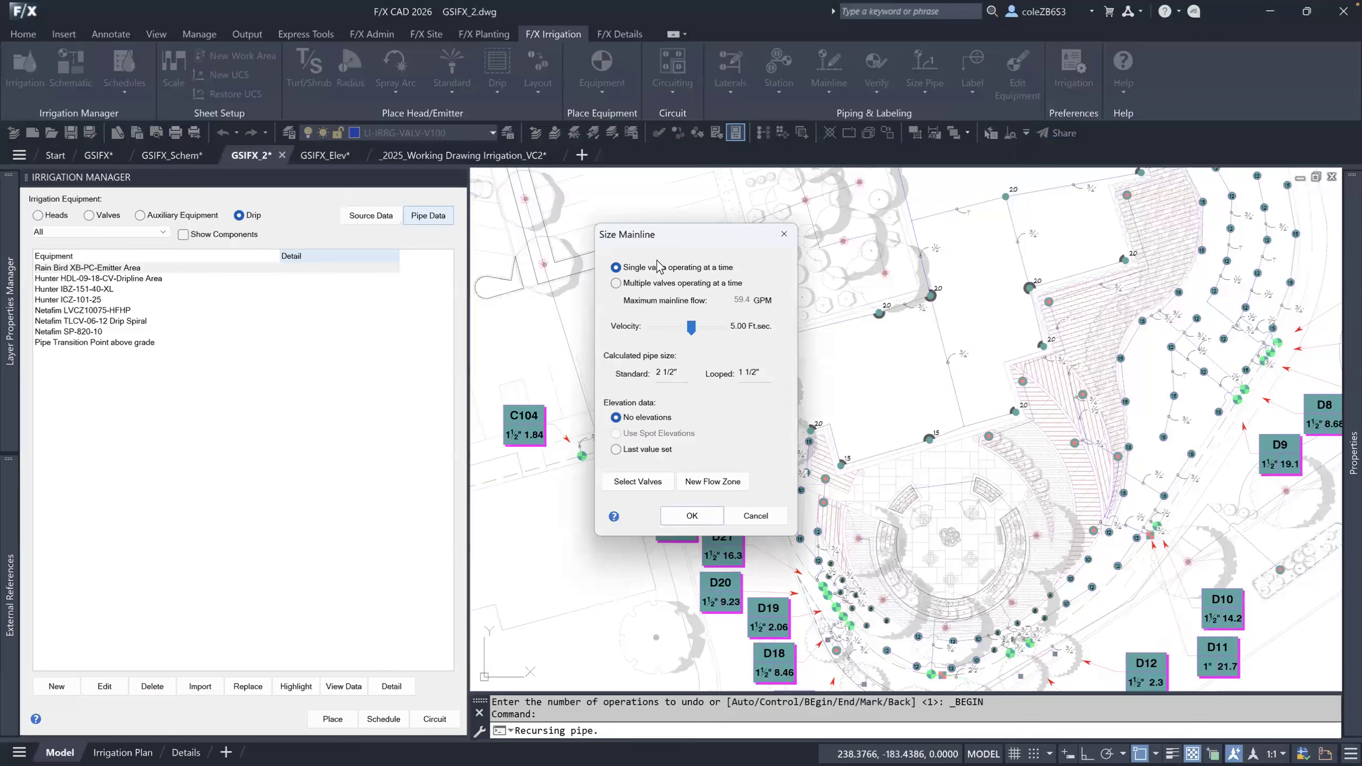
pyautogui.click(650, 291)
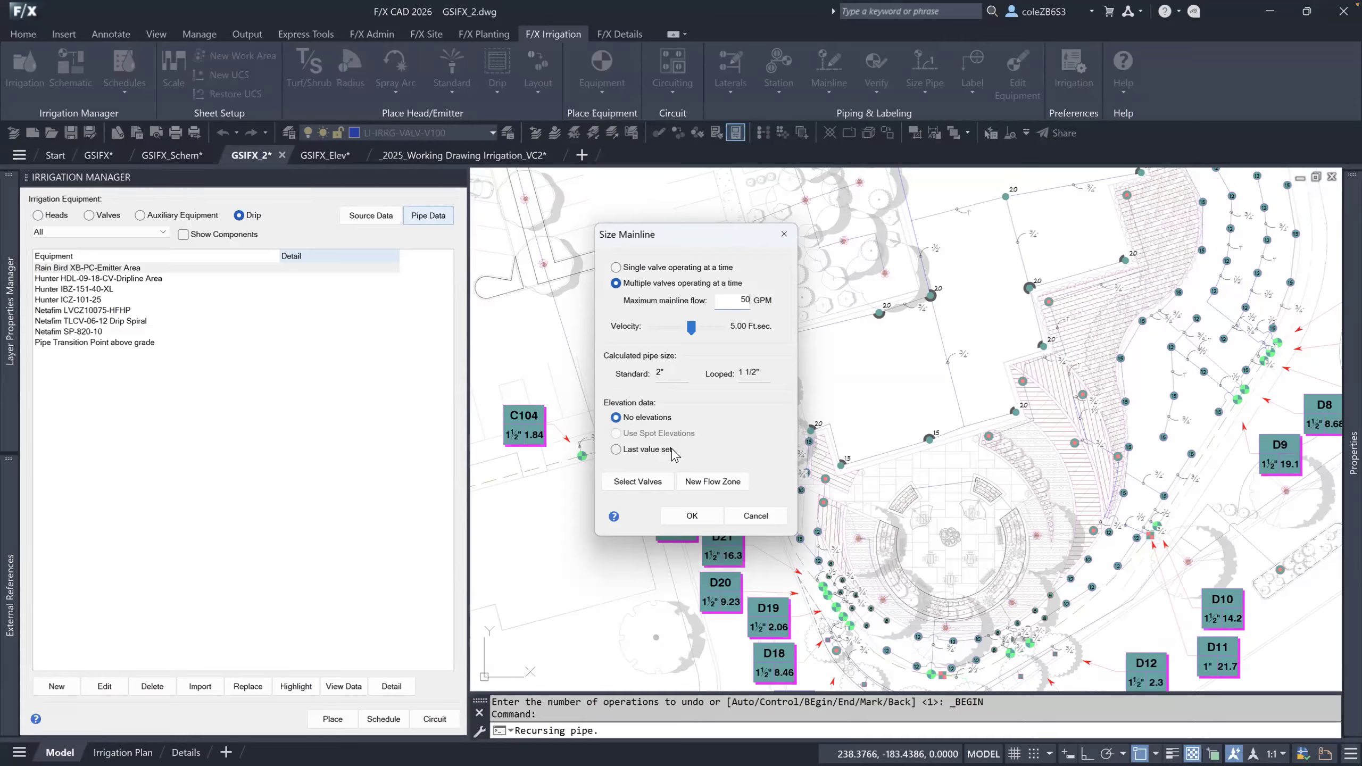
pyautogui.click(692, 516)
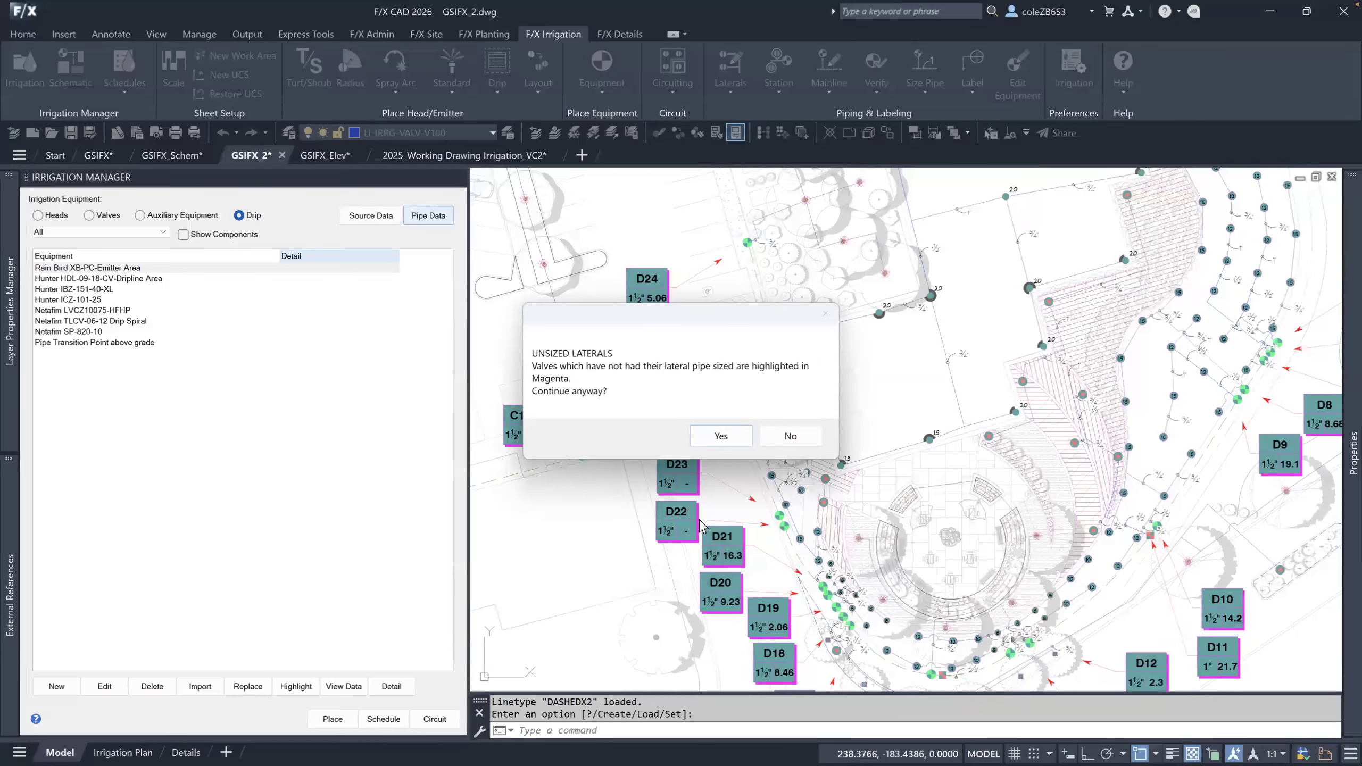
pyautogui.click(788, 435)
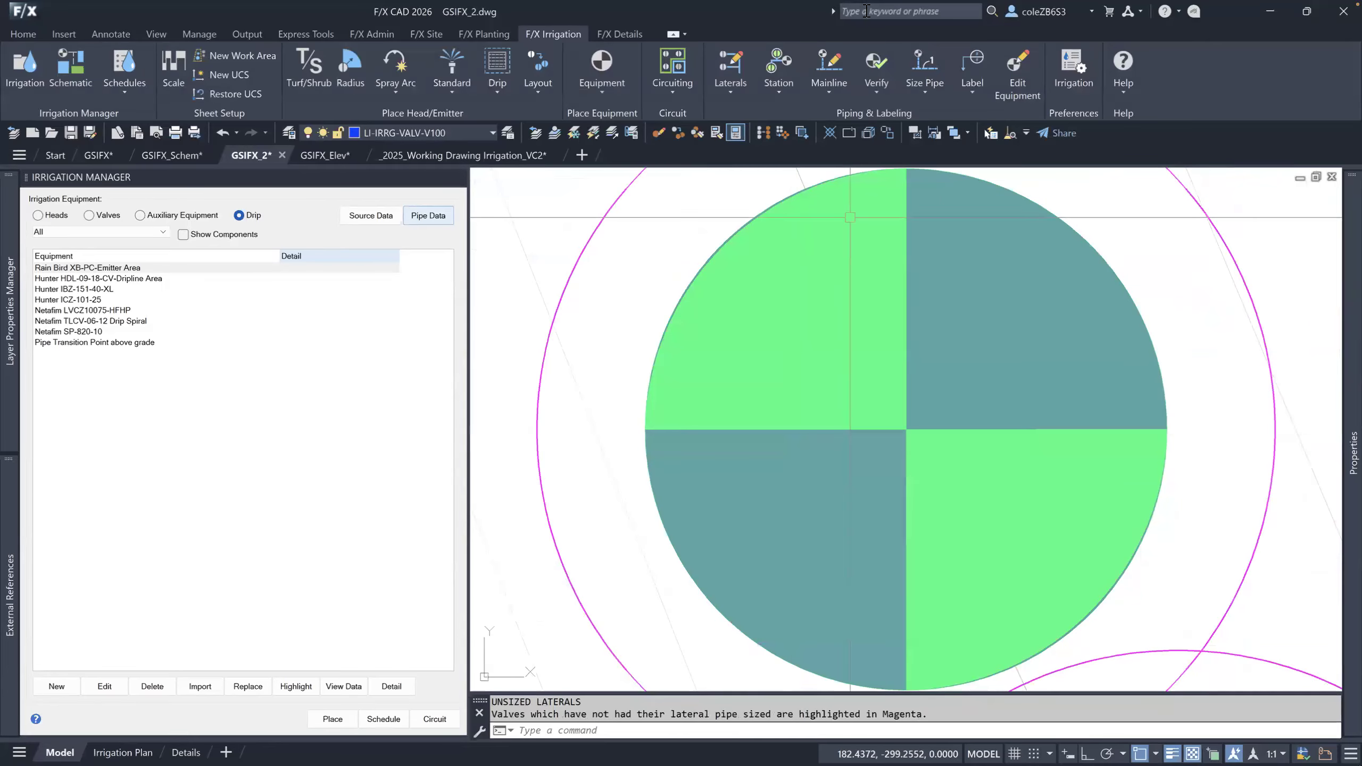
# Size the mainline for multiple valves at 50 GPM and 5.00 ft/sec despite the unsized laterals, and close the critical analysis.
pyautogui.click(923, 66)
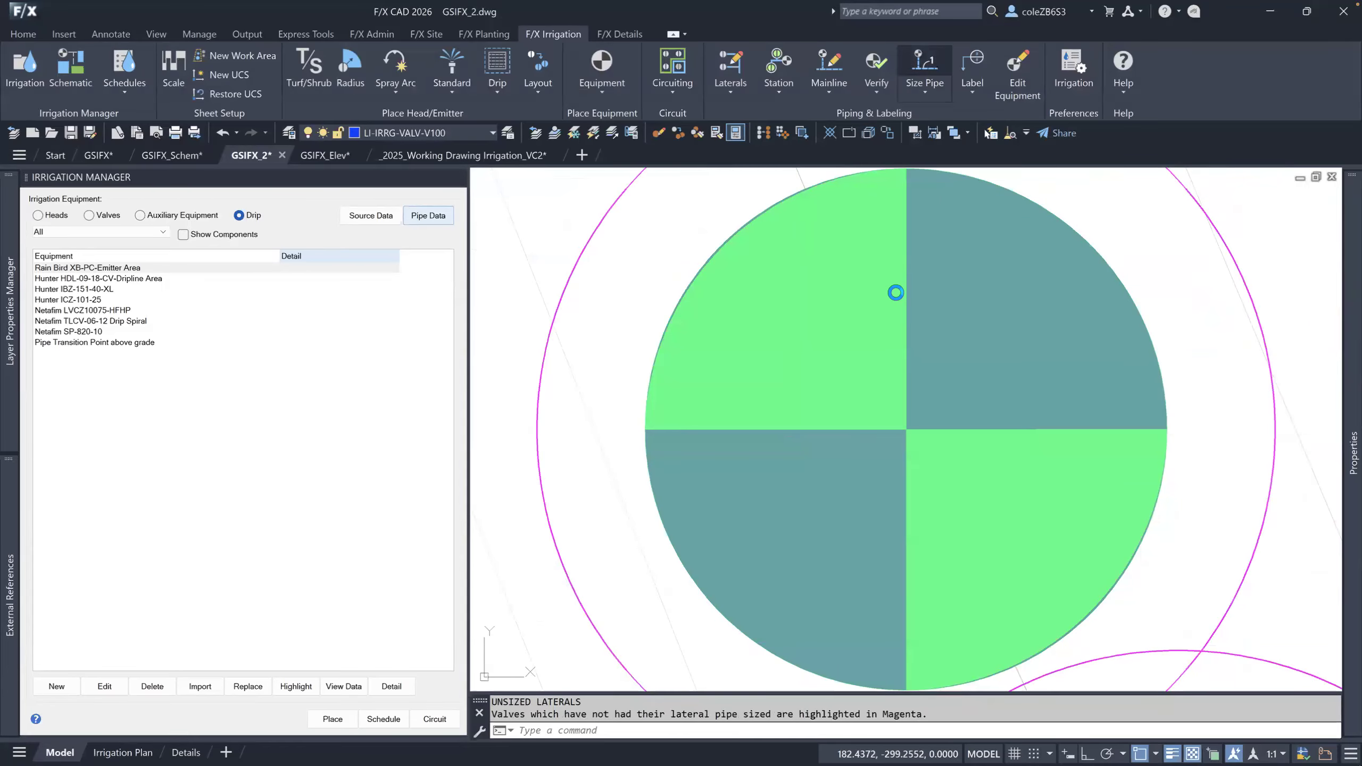
pyautogui.click(647, 283)
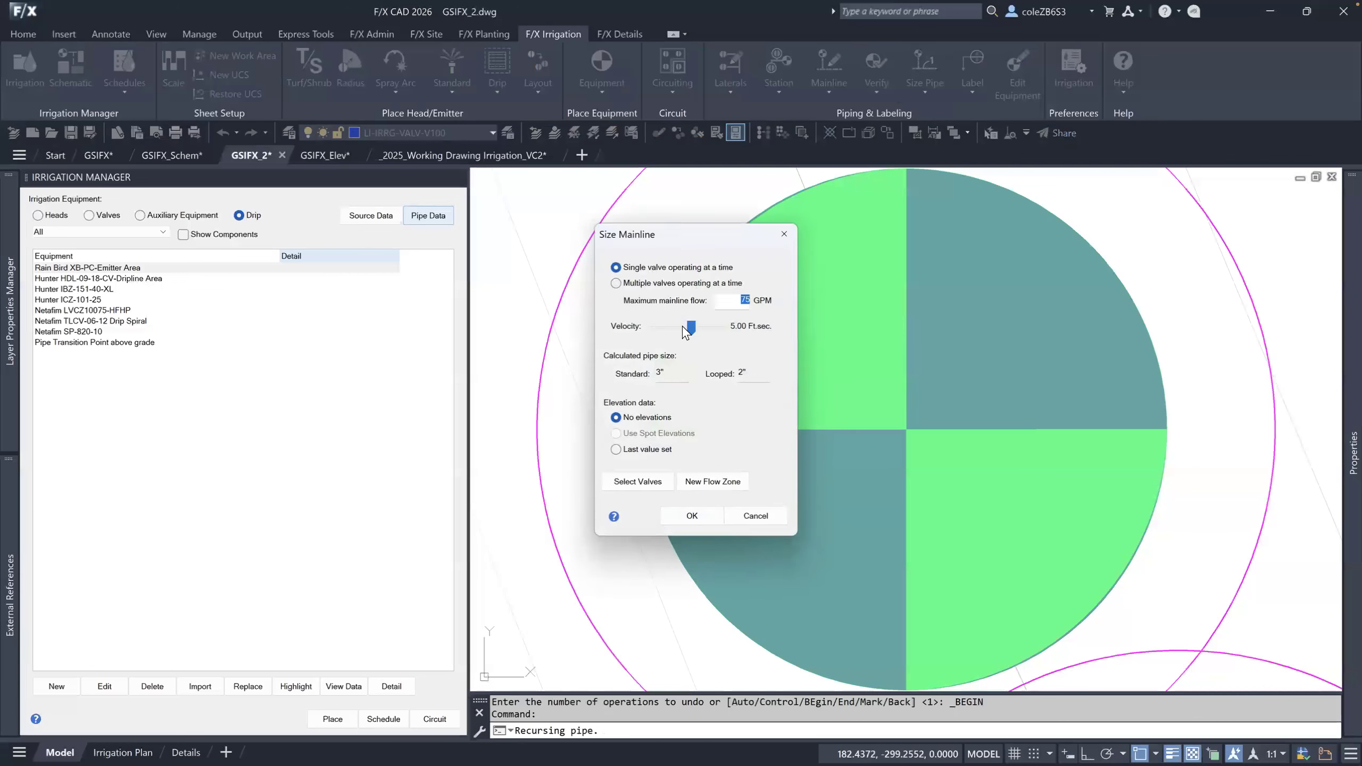
pyautogui.click(686, 519)
pyautogui.click(734, 441)
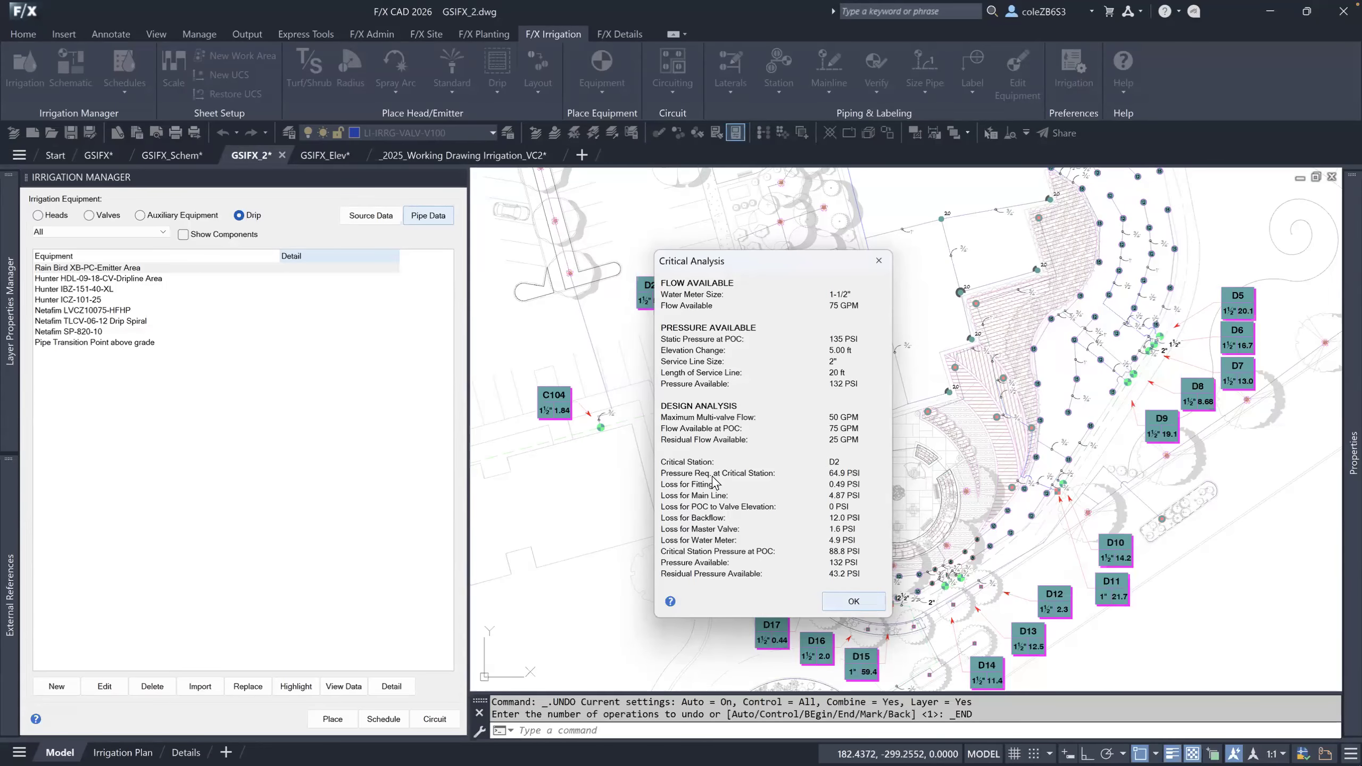
pyautogui.click(854, 601)
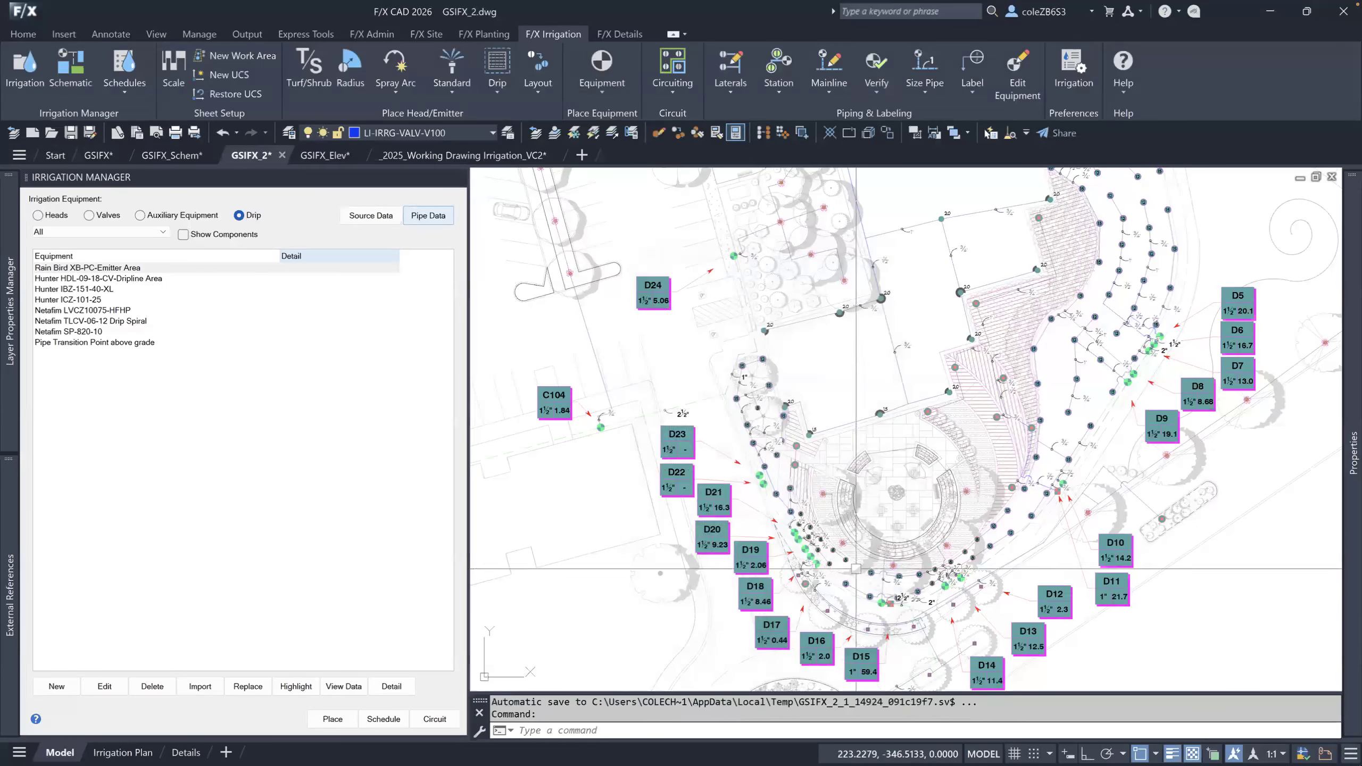
# Generate the irrigation schedule as a table with non-plot gridlines and place it in the empty area beside the site plan.
pyautogui.scroll(-6, 670, 510)
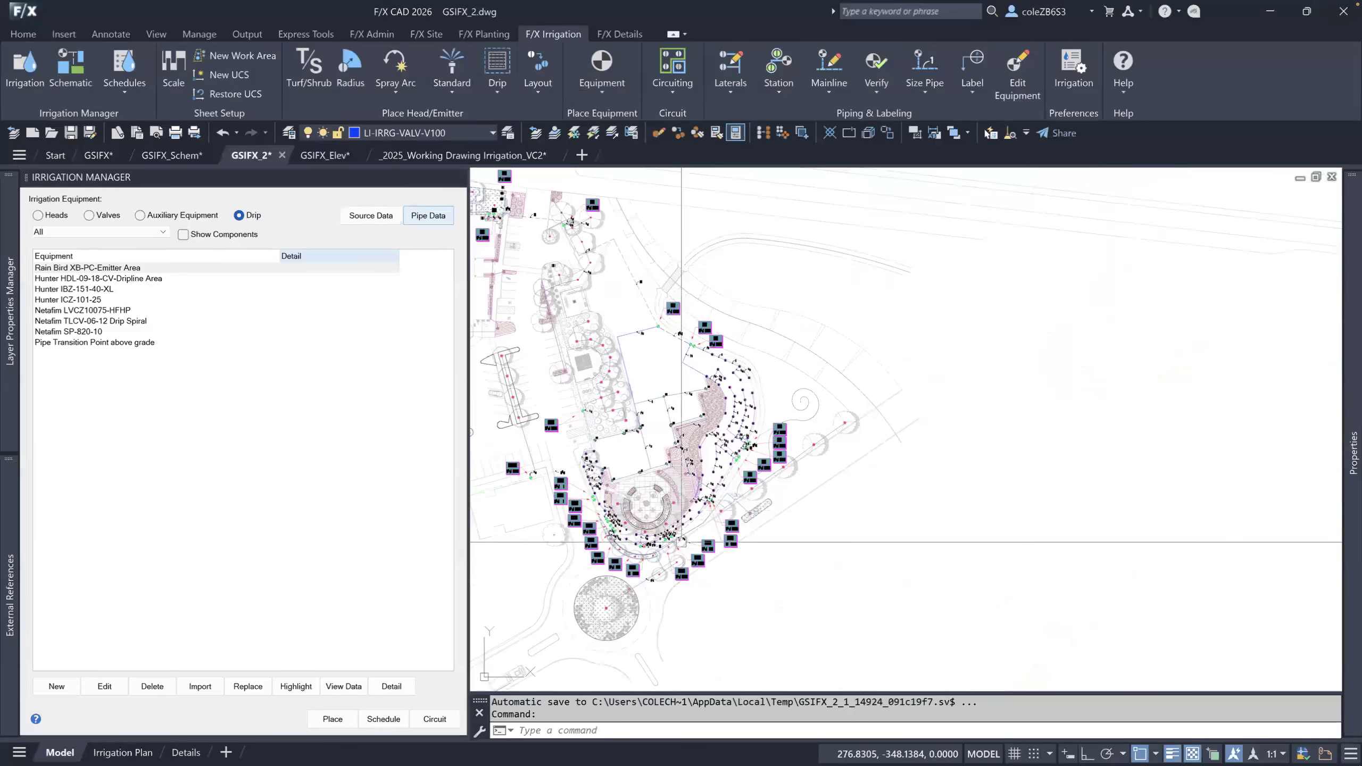
pyautogui.click(128, 89)
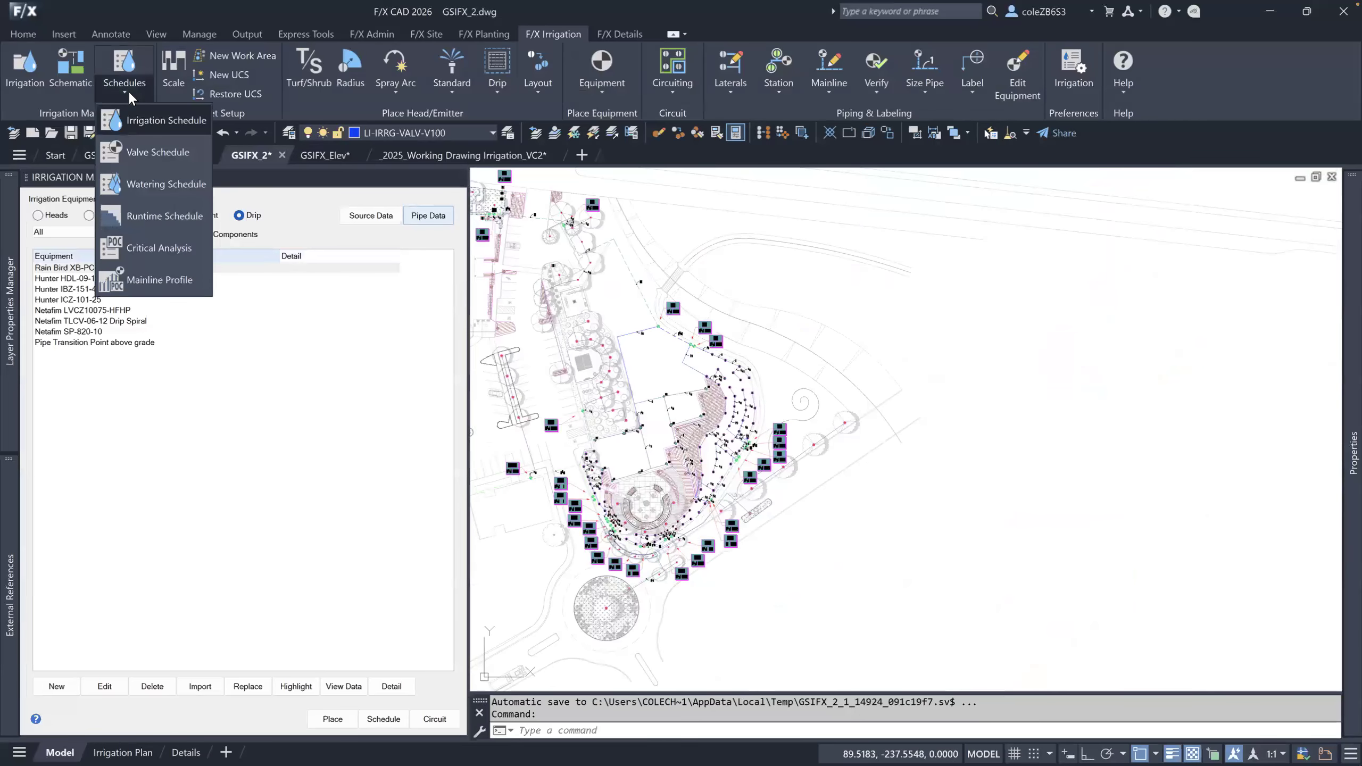
pyautogui.click(159, 121)
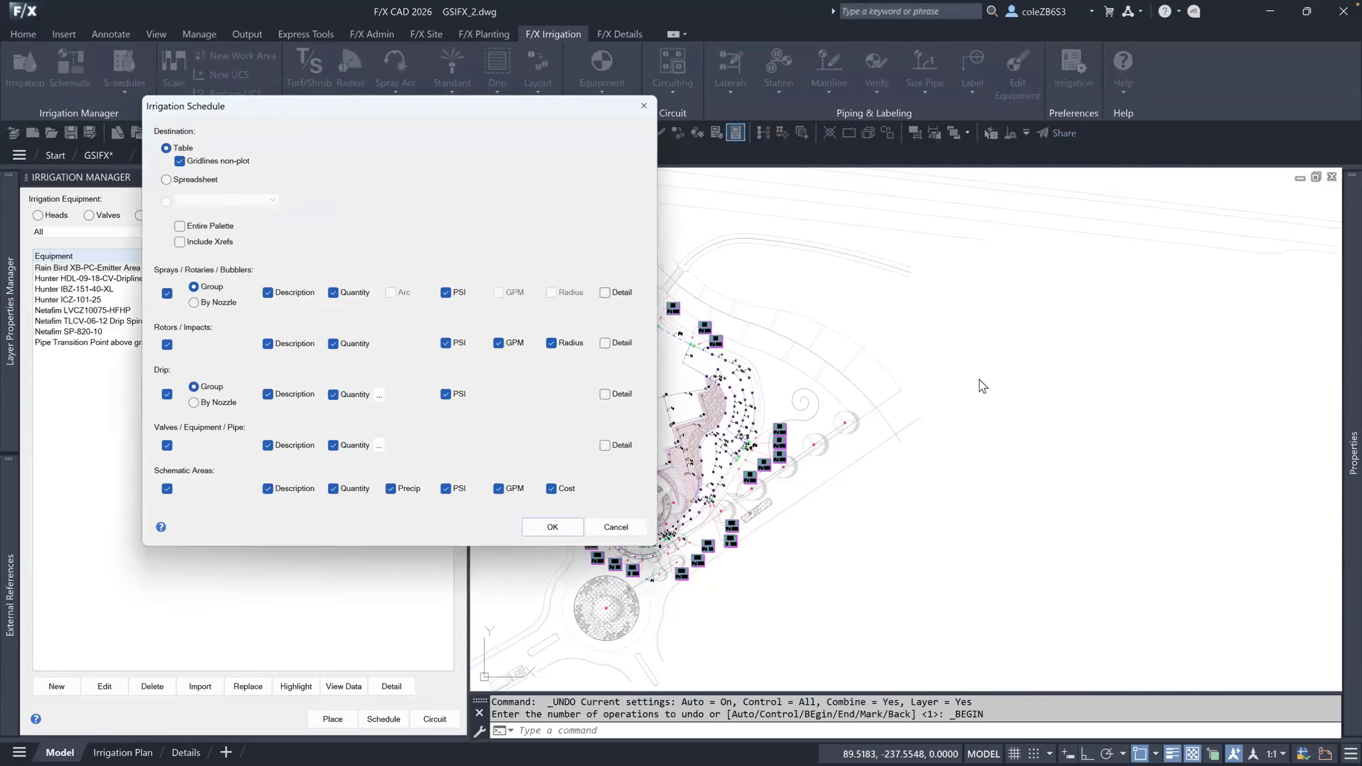
pyautogui.click(543, 530)
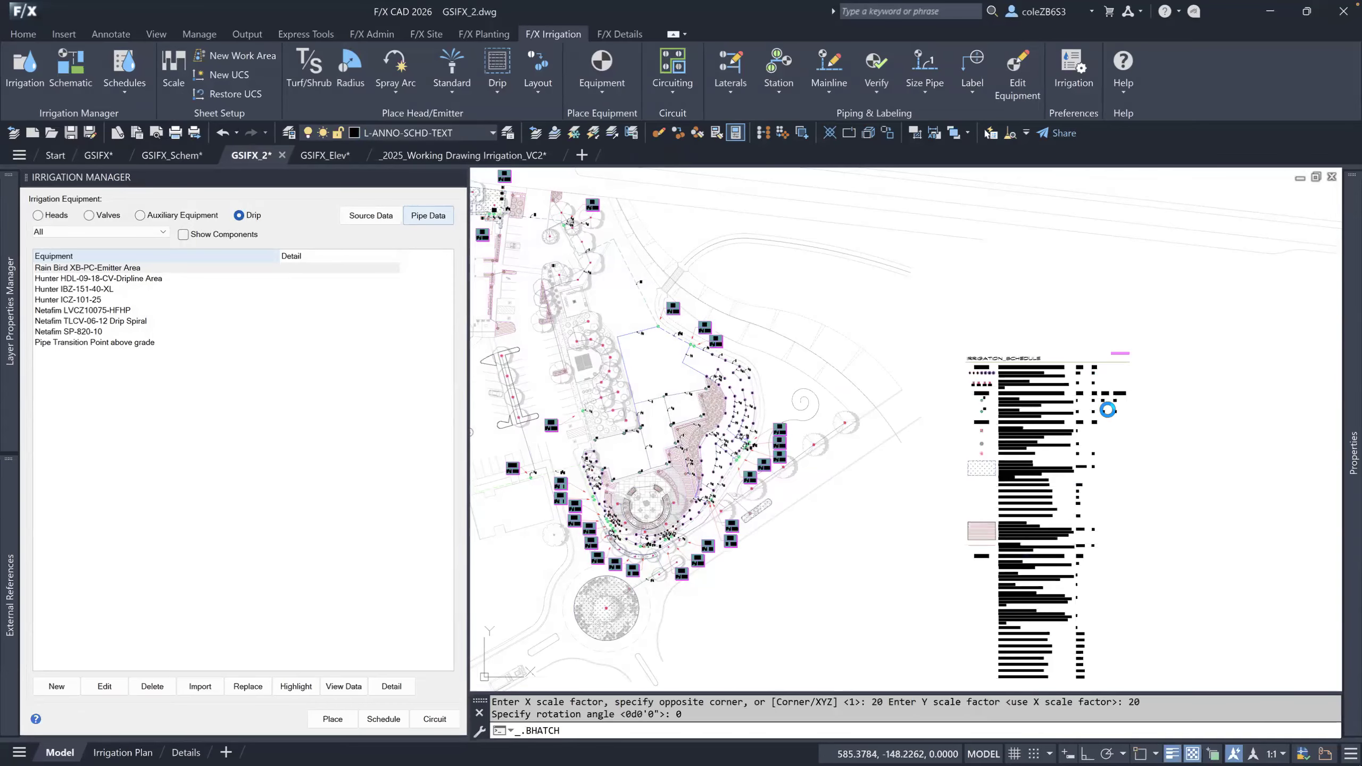
# Examine the placed irrigation schedule from the spray heads down through drip areas, valves and pipe sizes to the valve callout legend.
pyautogui.moveTo(1095, 629); pyautogui.dragTo(944, 520, button='middle')
pyautogui.scroll(4, 865, 227)
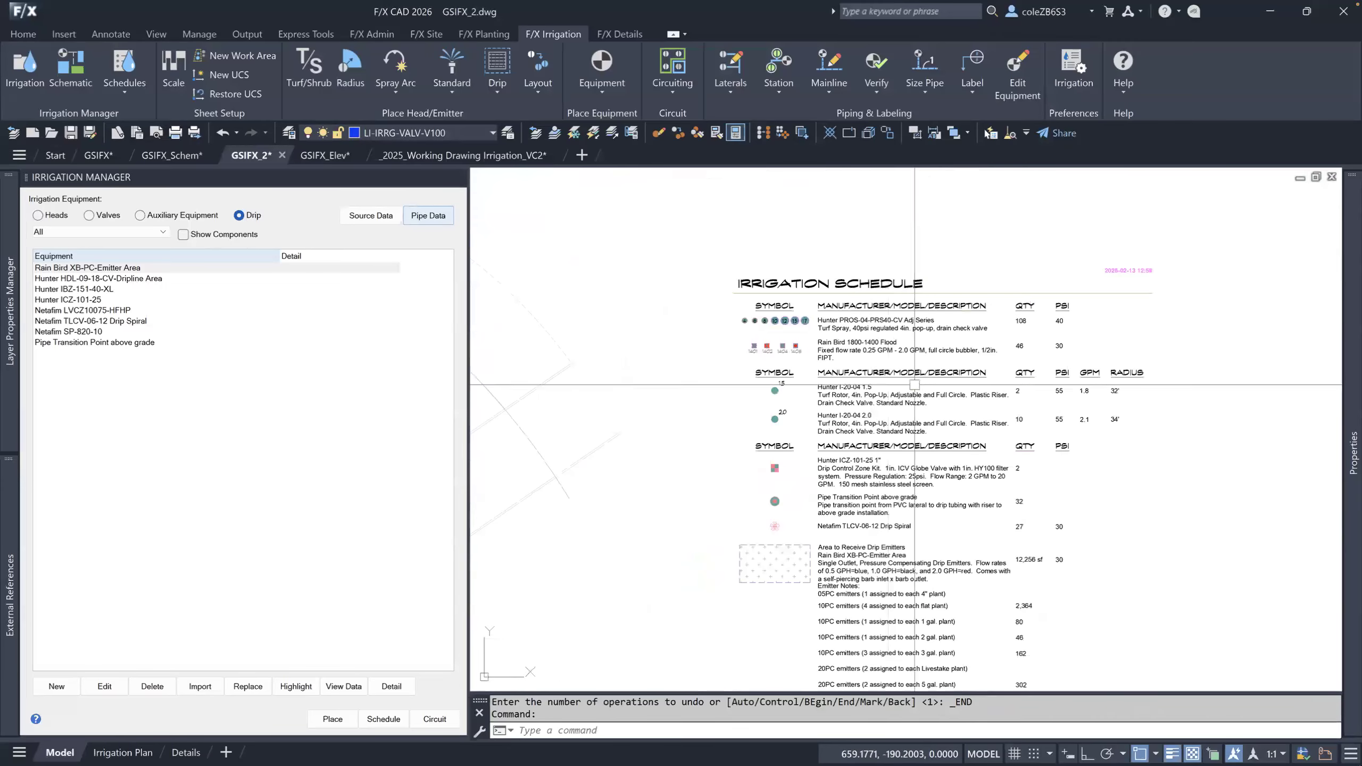
pyautogui.moveTo(751, 500); pyautogui.dragTo(691, 350, button='middle')
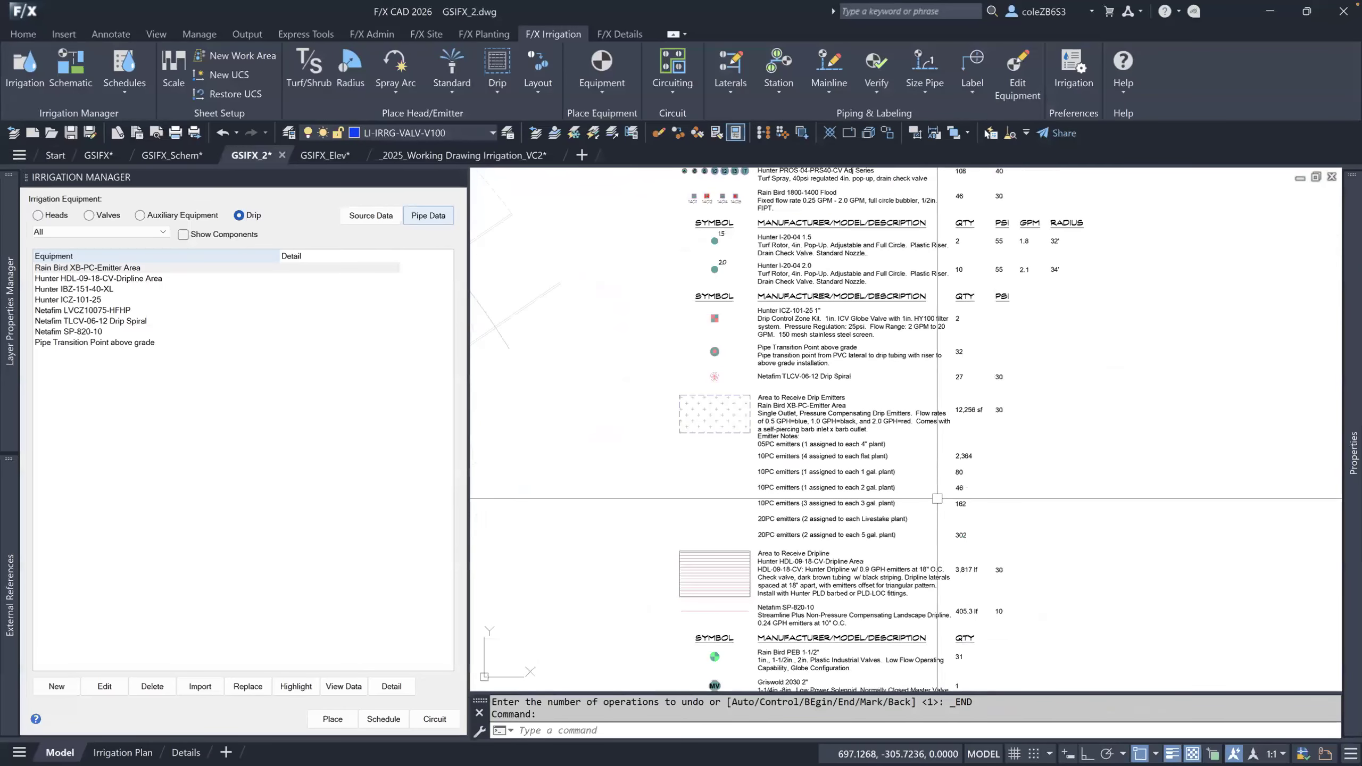
pyautogui.moveTo(693, 536); pyautogui.dragTo(692, 506, button='middle')
pyautogui.moveTo(856, 531); pyautogui.dragTo(840, 605, button='middle')
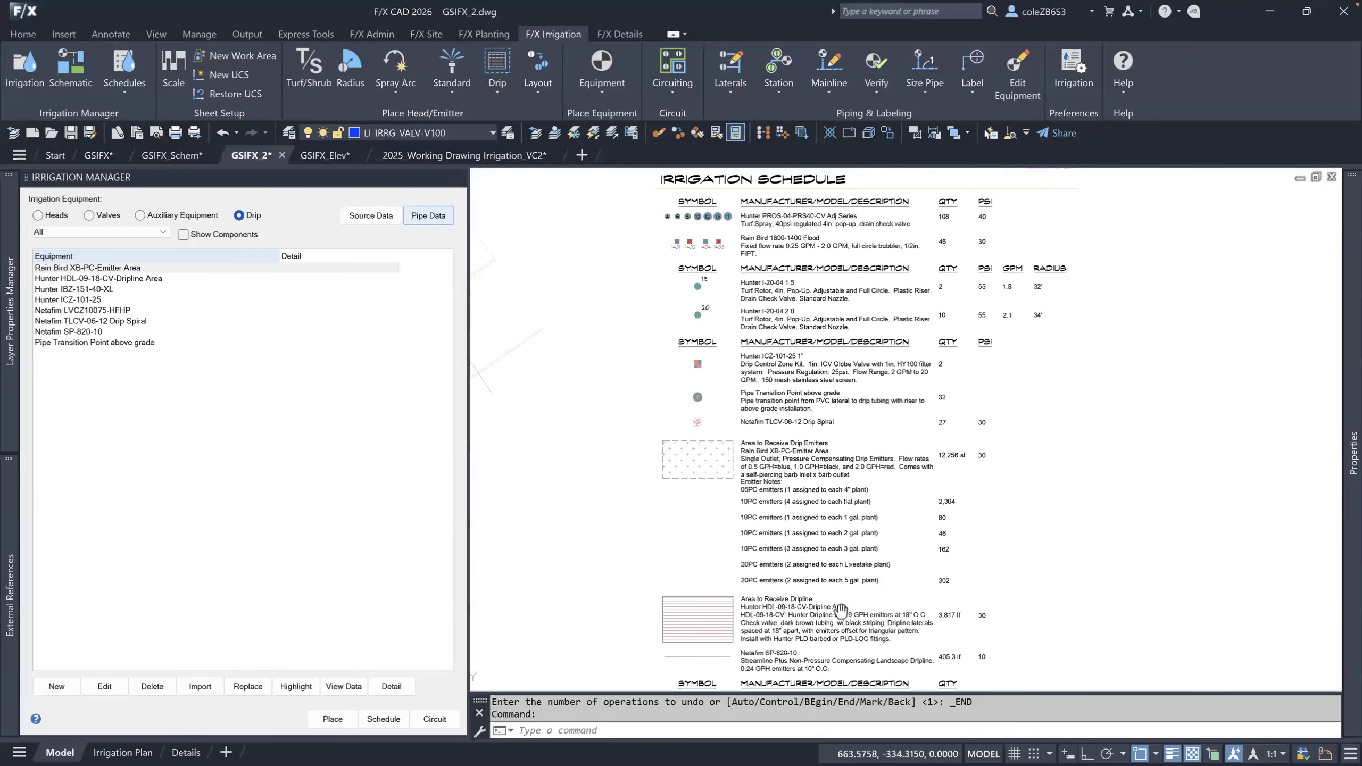
pyautogui.moveTo(957, 512); pyautogui.dragTo(977, 231, button='middle')
pyautogui.moveTo(914, 627); pyautogui.dragTo(878, 385, button='middle')
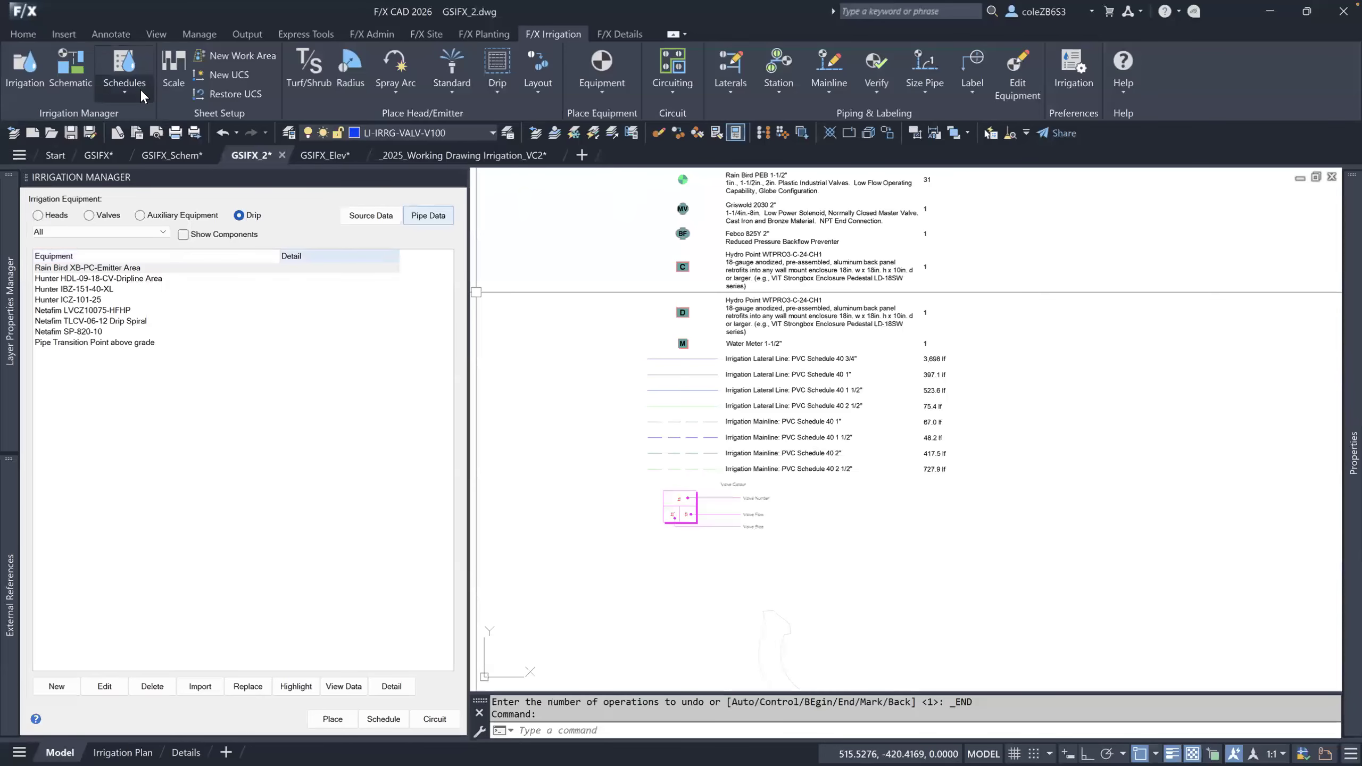
# Generate a valve schedule table, adding number of heads, pipe length, design pressure, friction loss and valve loss columns, and place it beside the irrigation schedule.
pyautogui.click(139, 87)
pyautogui.click(178, 152)
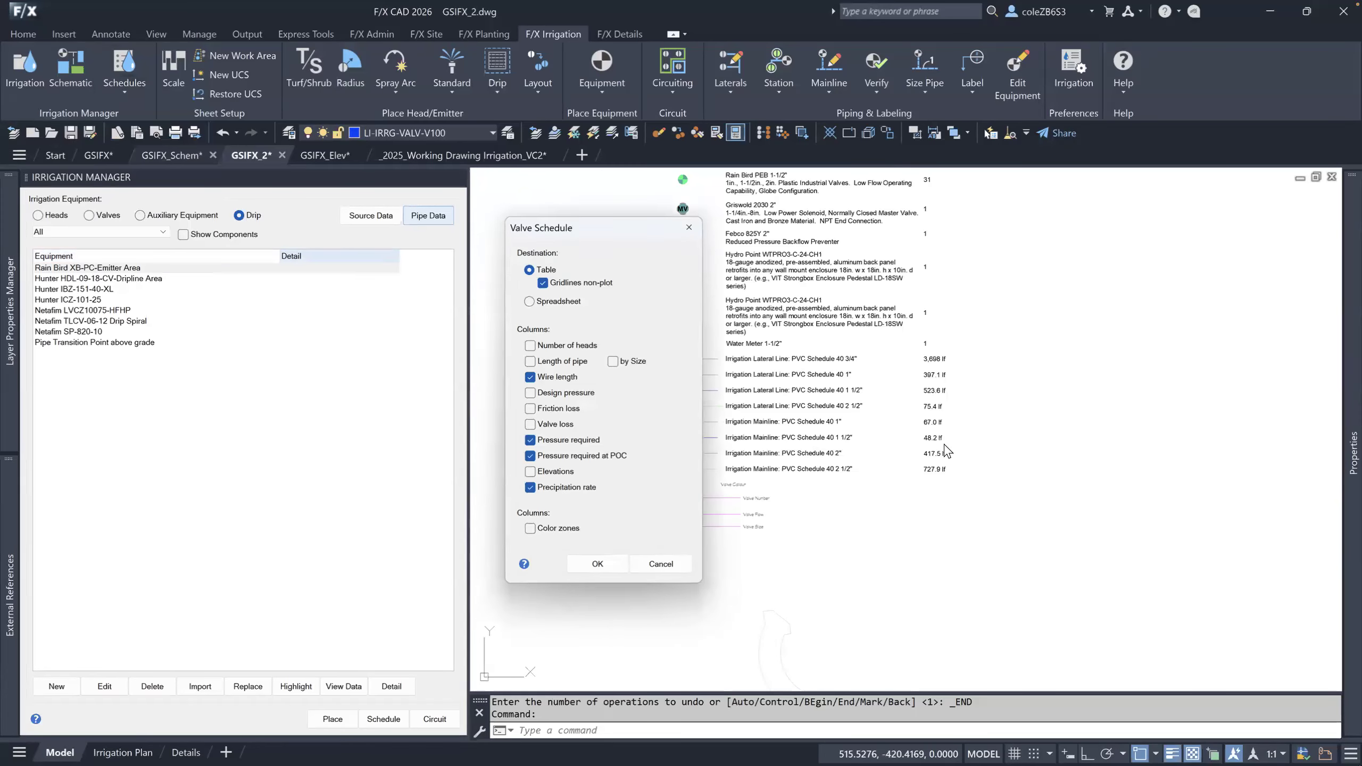
pyautogui.click(557, 346)
pyautogui.click(560, 362)
pyautogui.click(541, 393)
pyautogui.click(549, 410)
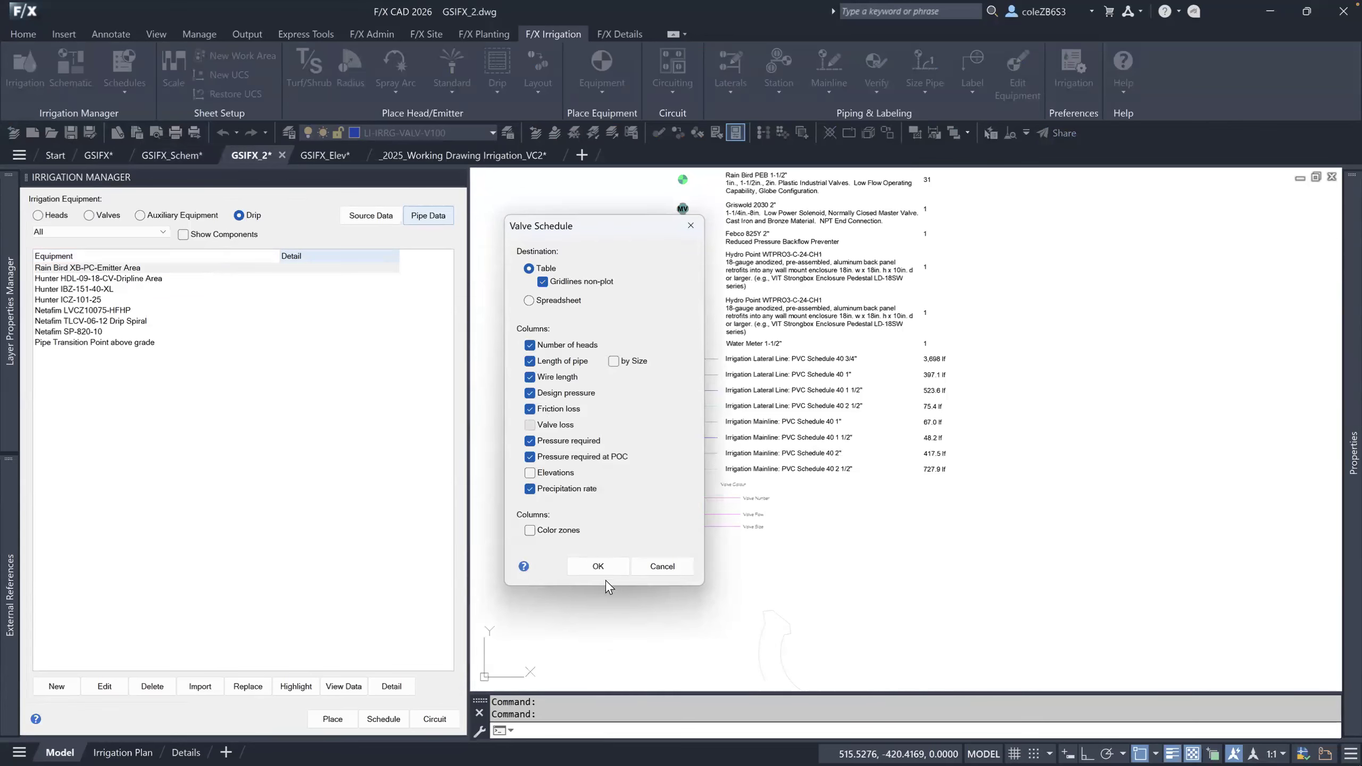
pyautogui.click(598, 567)
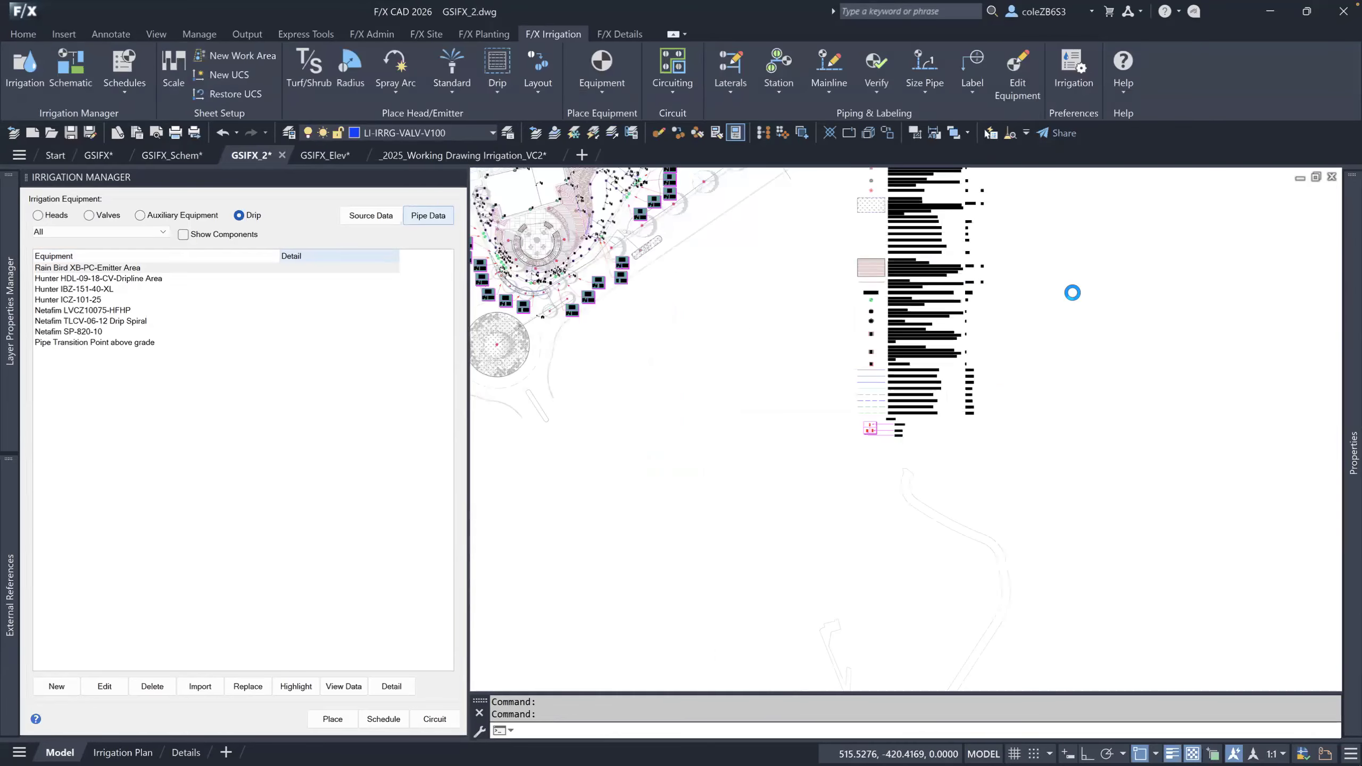
pyautogui.click(1060, 230)
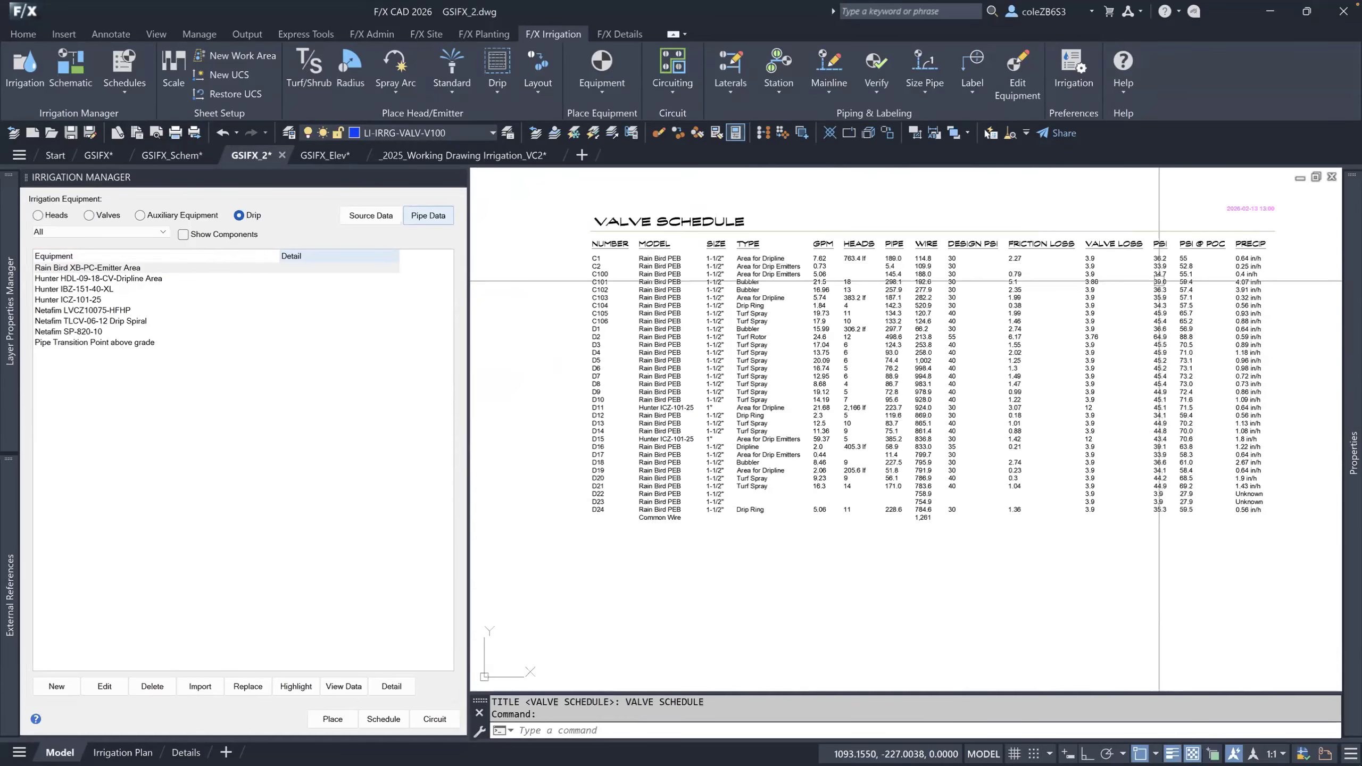
pyautogui.click(119, 90)
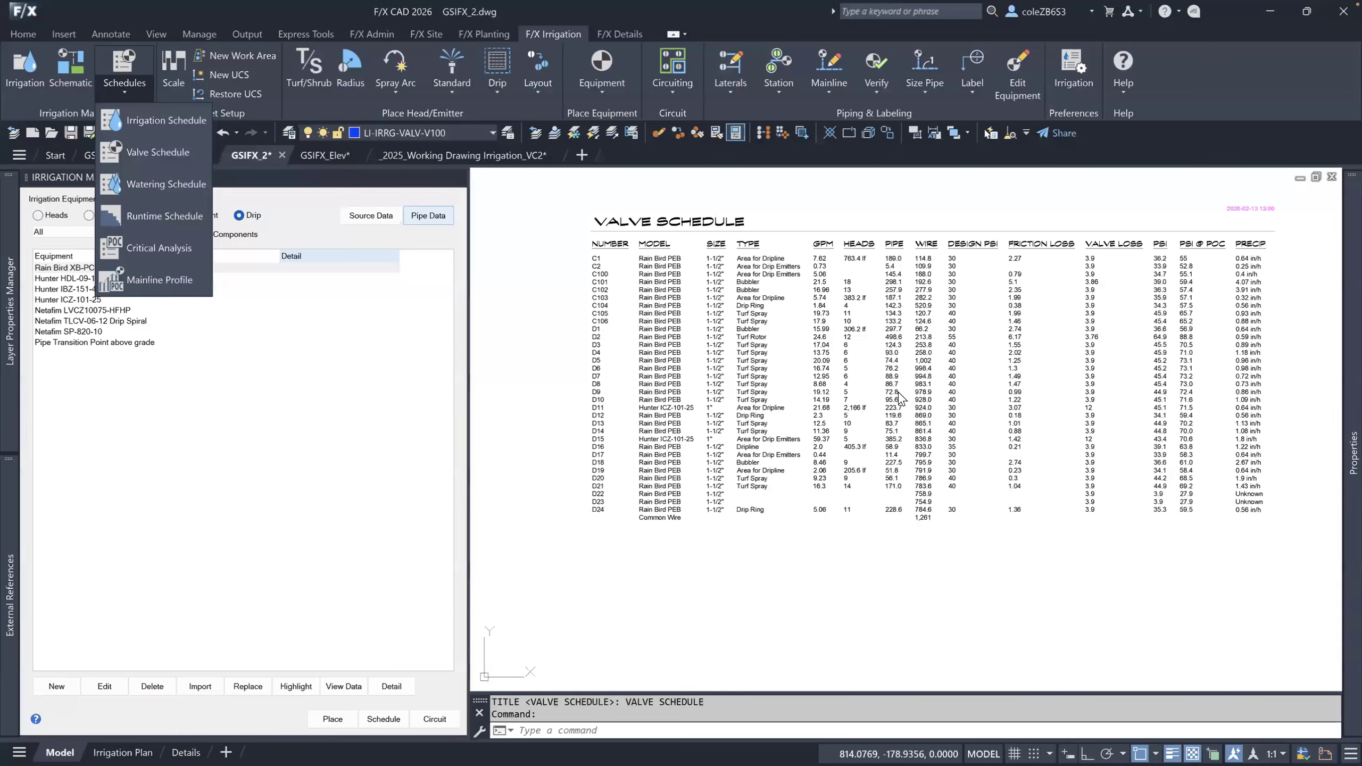
pyautogui.click(539, 260)
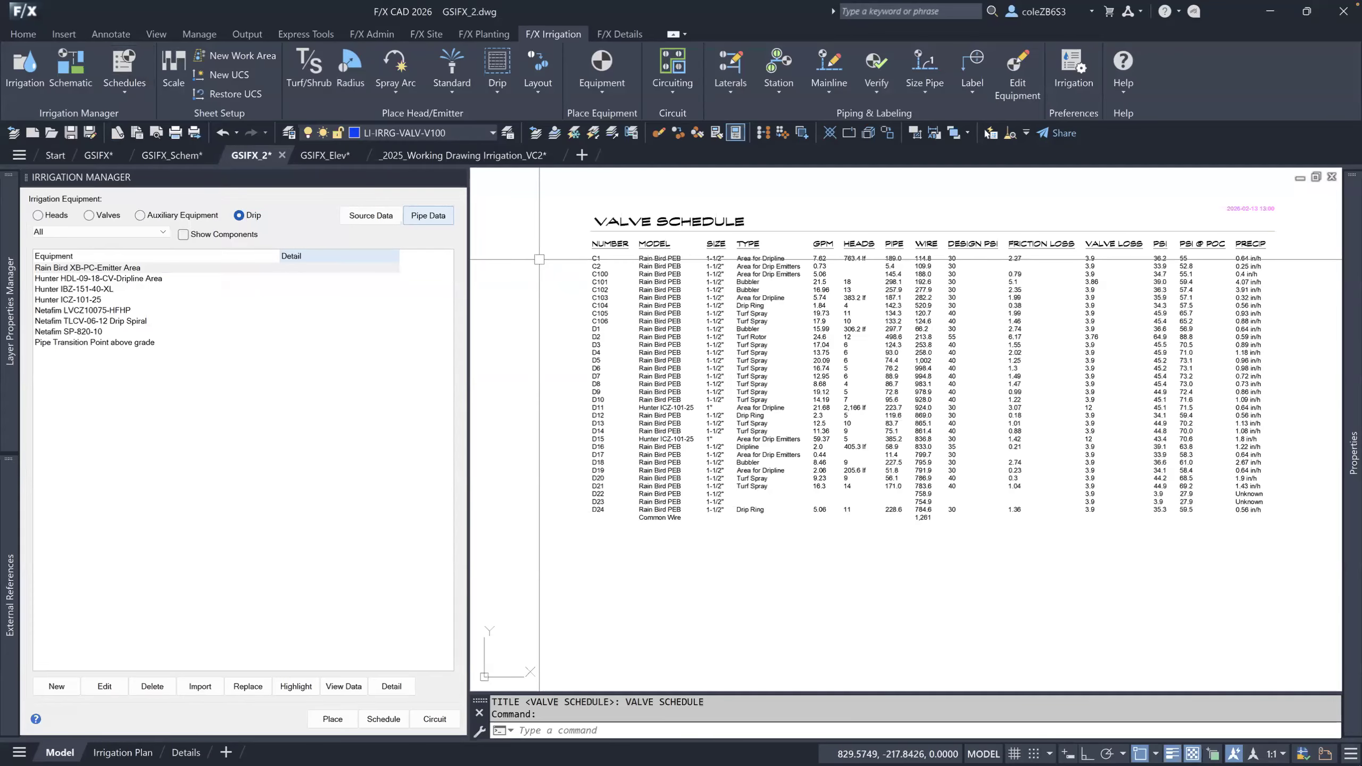